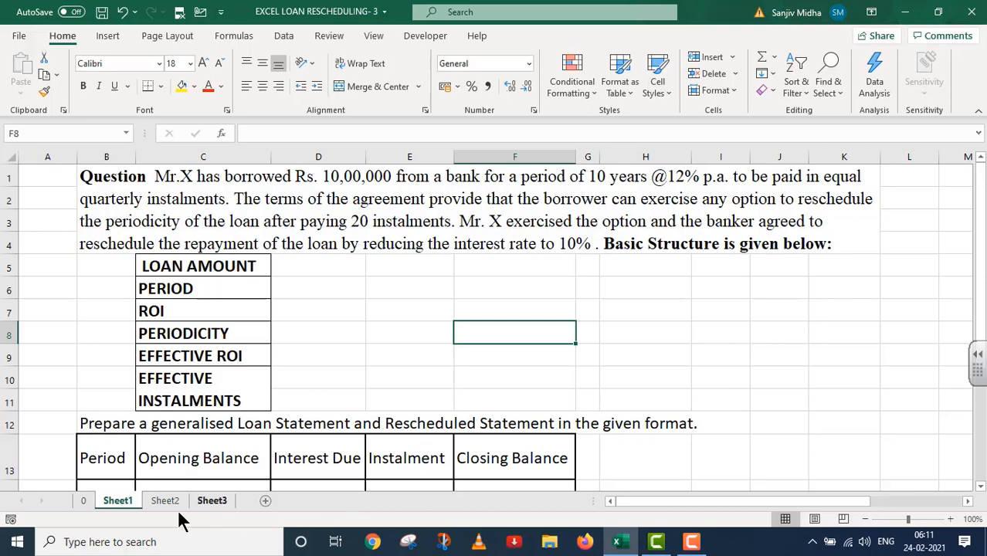
# On Sheet3, enter the loan amount 1000000 under the original terms, with the unit Rs. in the adjacent cell.
pyautogui.click(207, 502)
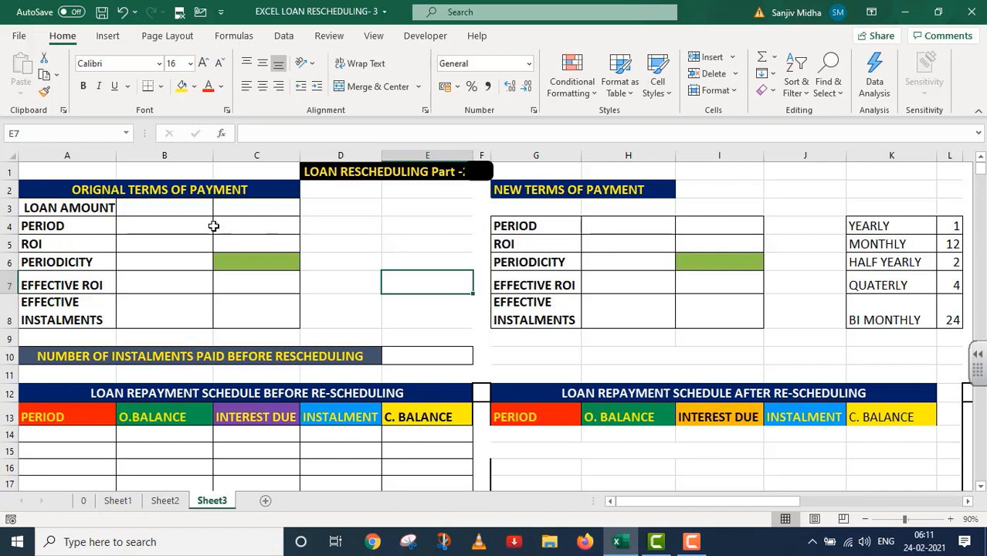
pyautogui.doubleClick(141, 208)
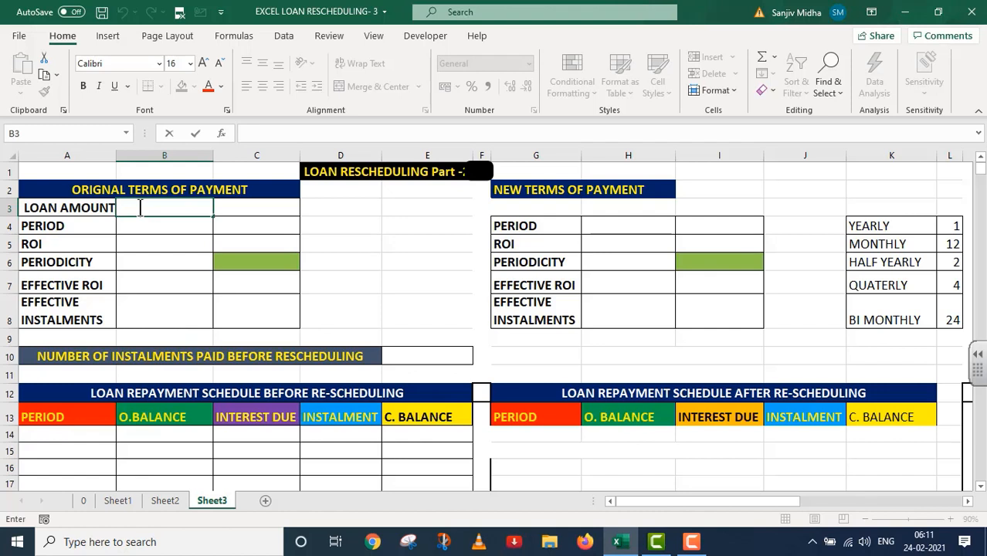
pyautogui.write('1000000')
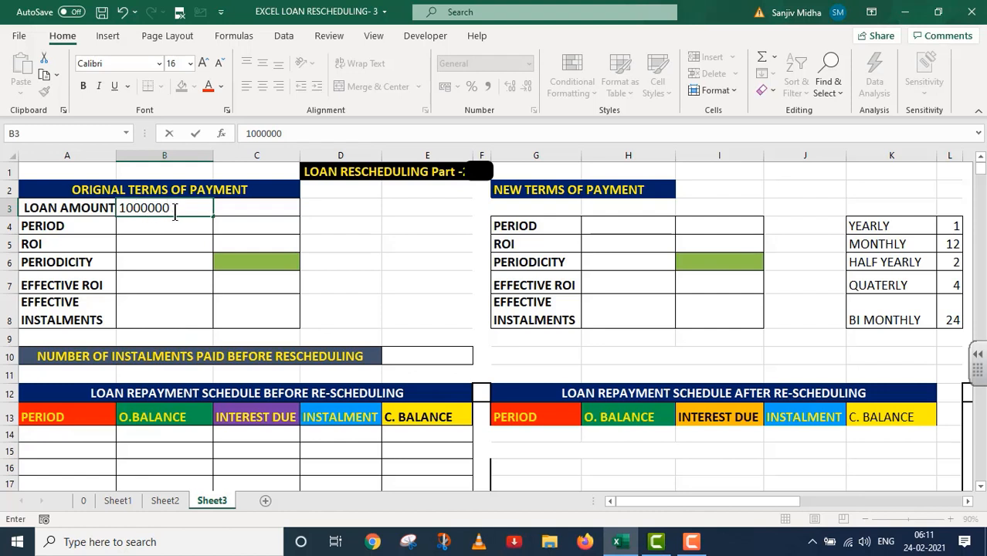
pyautogui.click(243, 207)
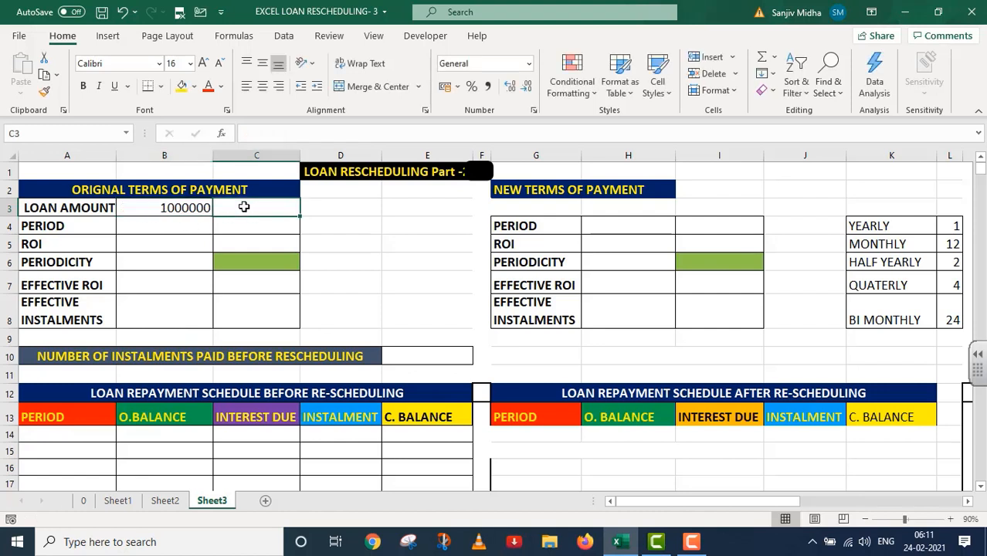
pyautogui.write('Rs.')
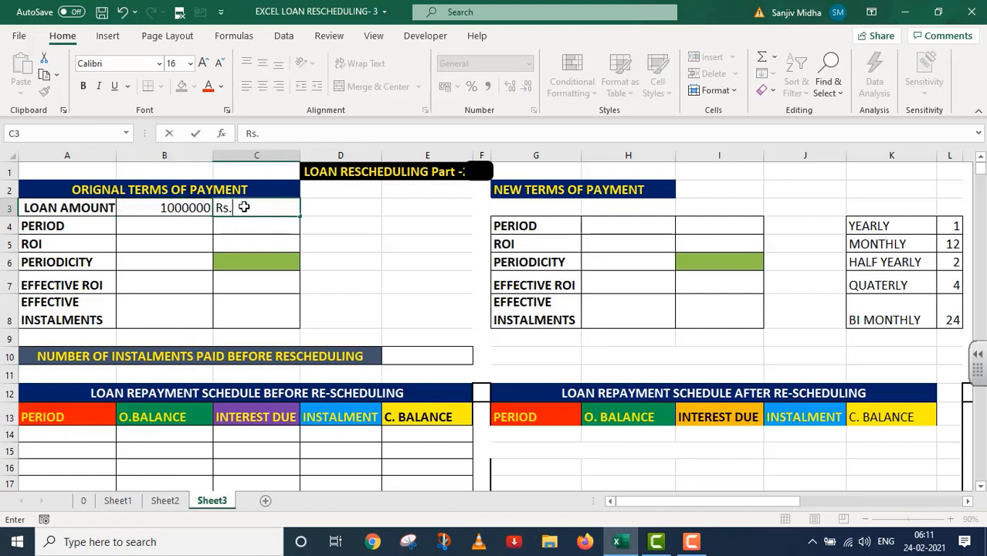
# Fill in the original terms with a period of 10 Years and an ROI of 12%.
pyautogui.click(139, 227)
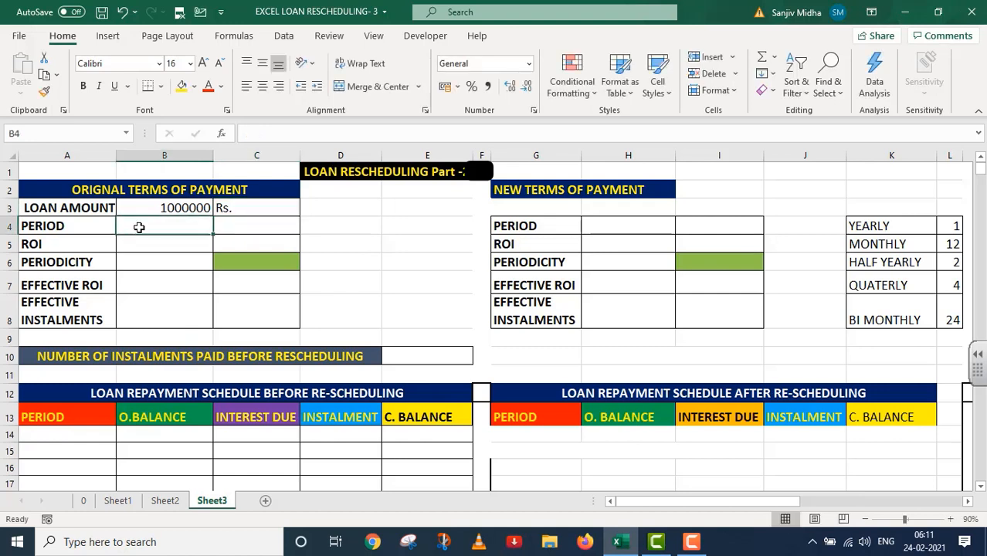
pyautogui.write('10')
pyautogui.click(242, 226)
pyautogui.write('Ye')
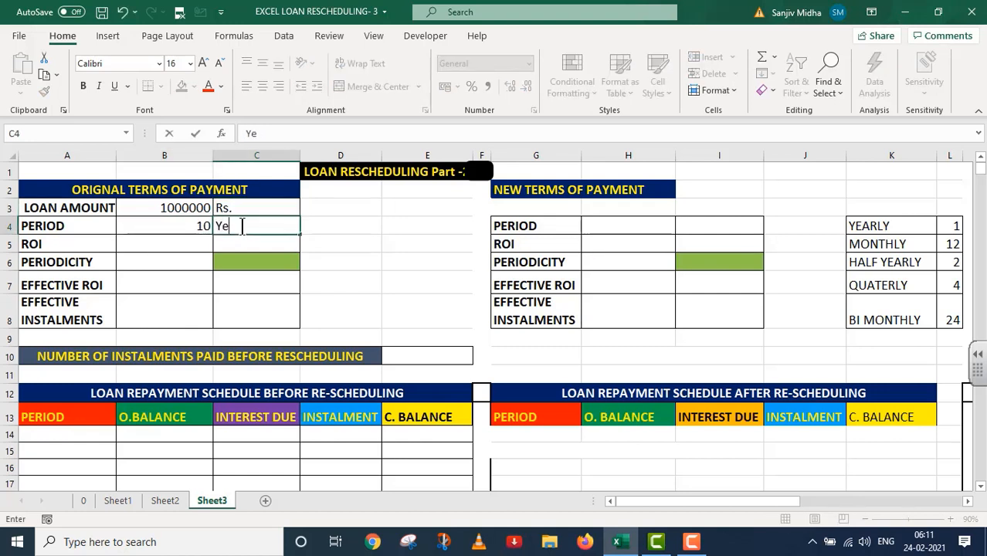
pyautogui.write('ars')
pyautogui.click(154, 237)
pyautogui.write('12')
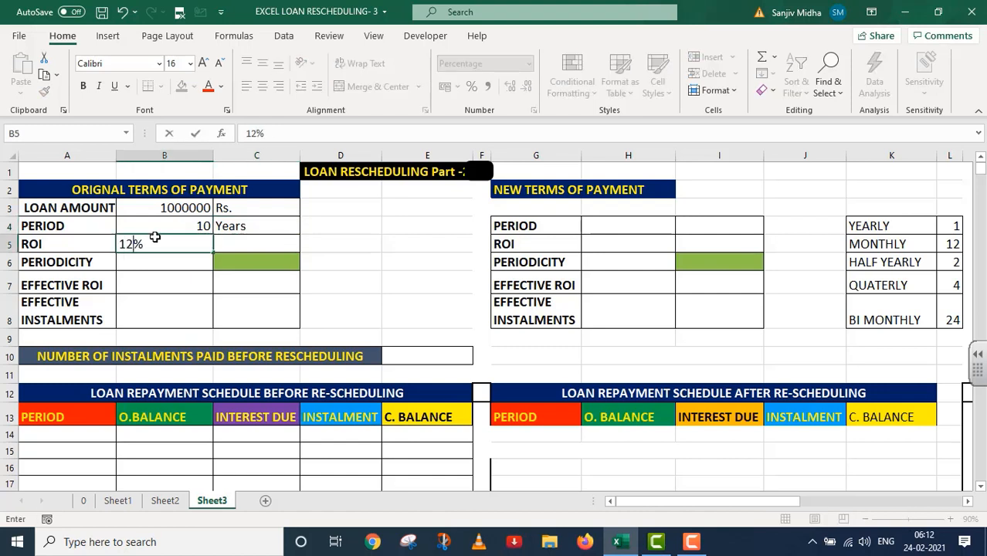
pyautogui.write('%')
# Add list data validation to the original periodicity cell B6, using K4:K8 as the source.
pyautogui.click(176, 262)
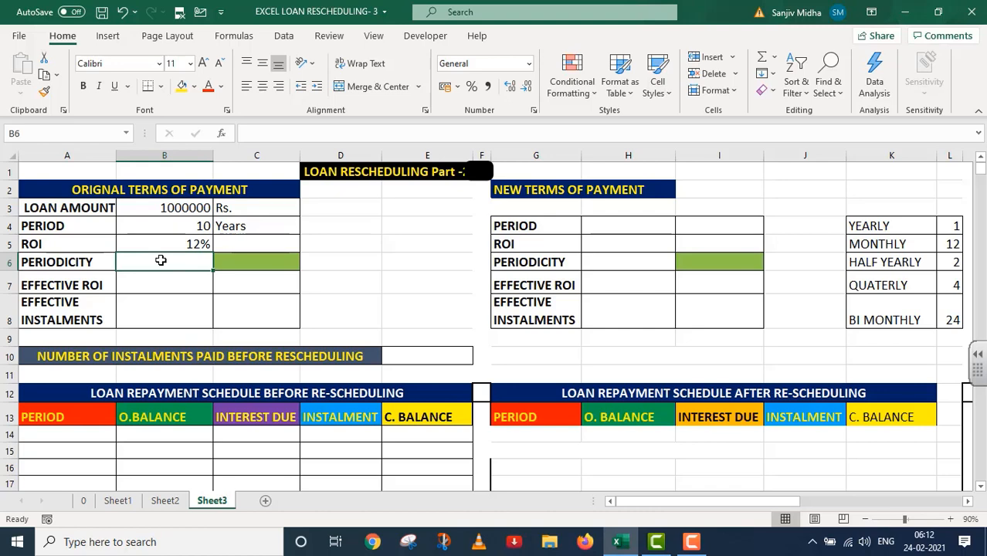
pyautogui.click(283, 36)
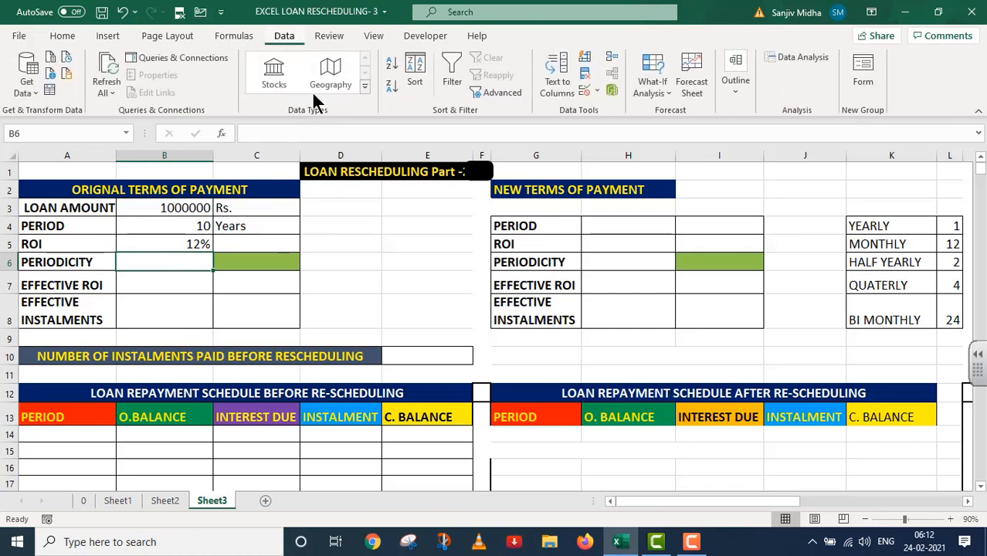
pyautogui.click(589, 91)
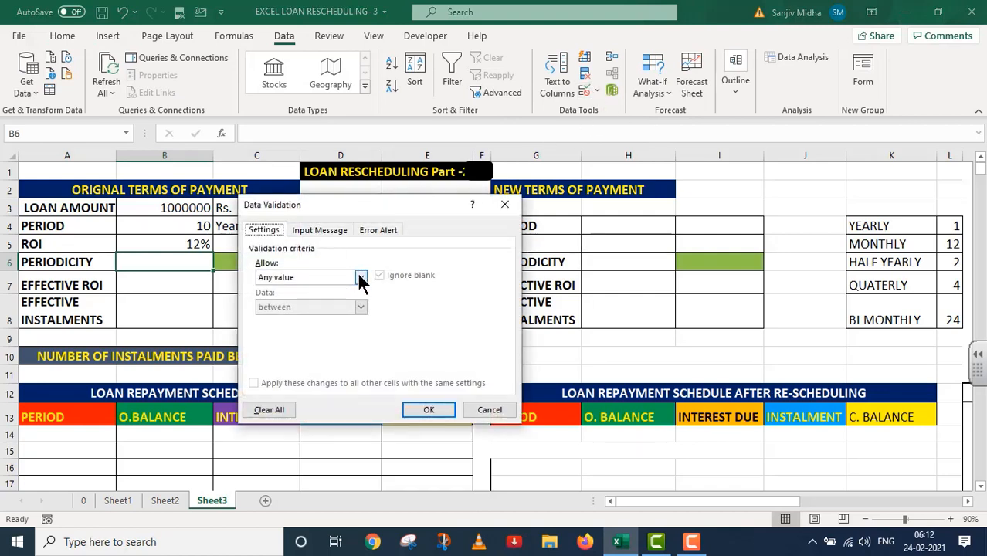
pyautogui.click(360, 278)
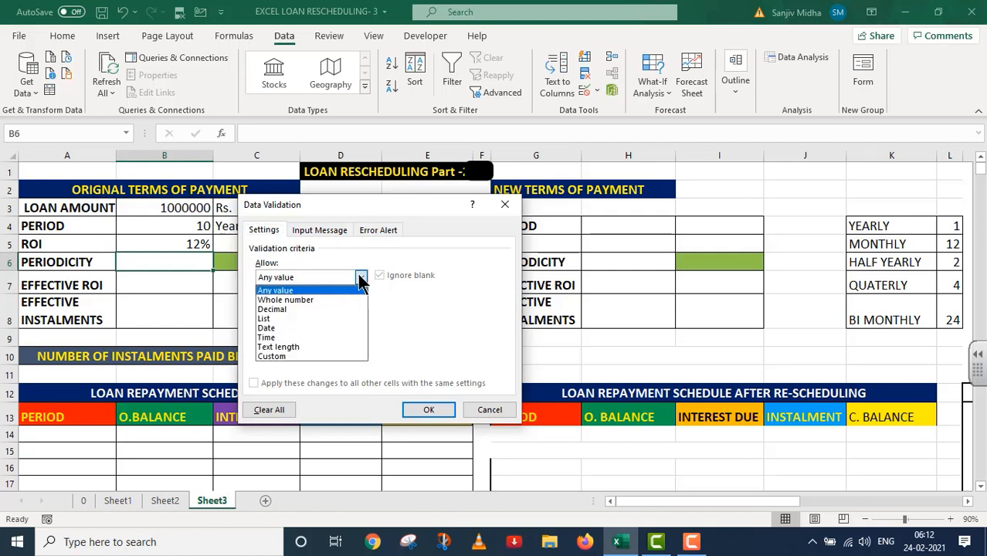
pyautogui.click(268, 319)
pyautogui.click(279, 336)
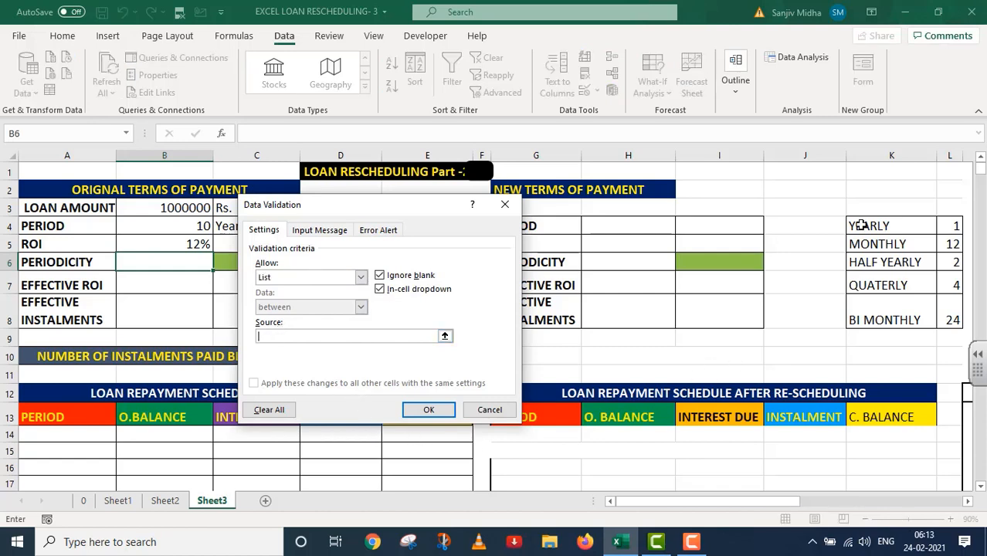
pyautogui.moveTo(861, 225); pyautogui.dragTo(845, 314)
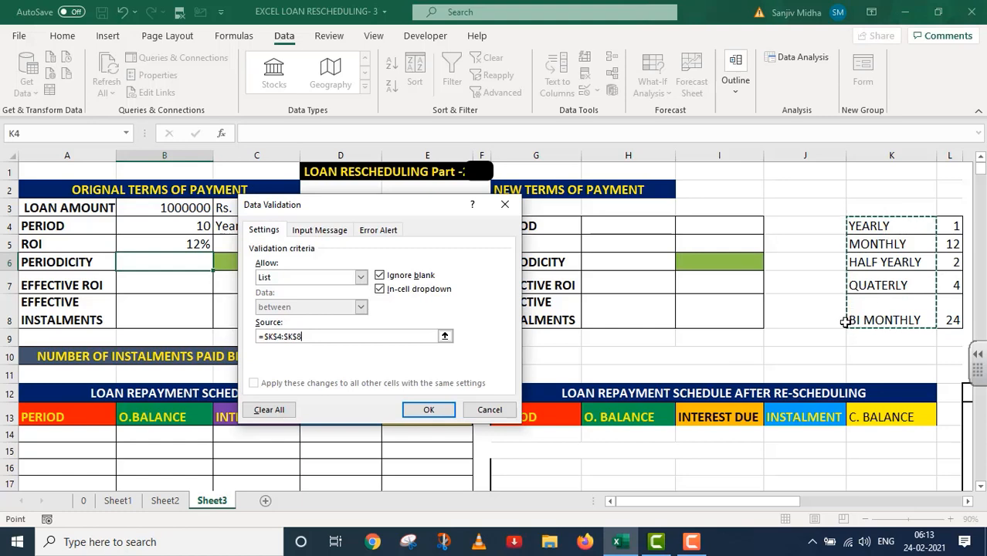
pyautogui.click(429, 410)
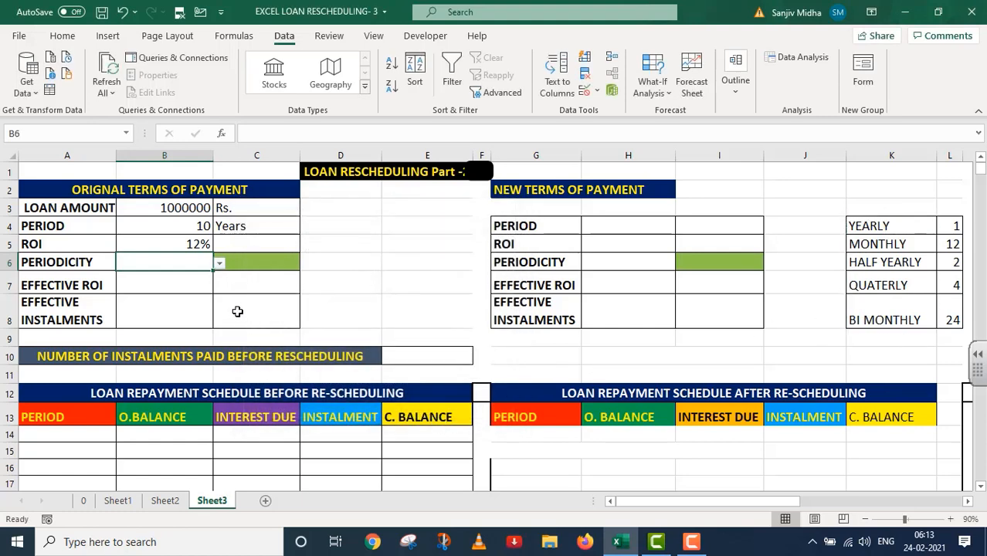
# Test the original periodicity dropdown with YEARLY and HALF YEARLY, and set it back to YEARLY.
pyautogui.click(220, 264)
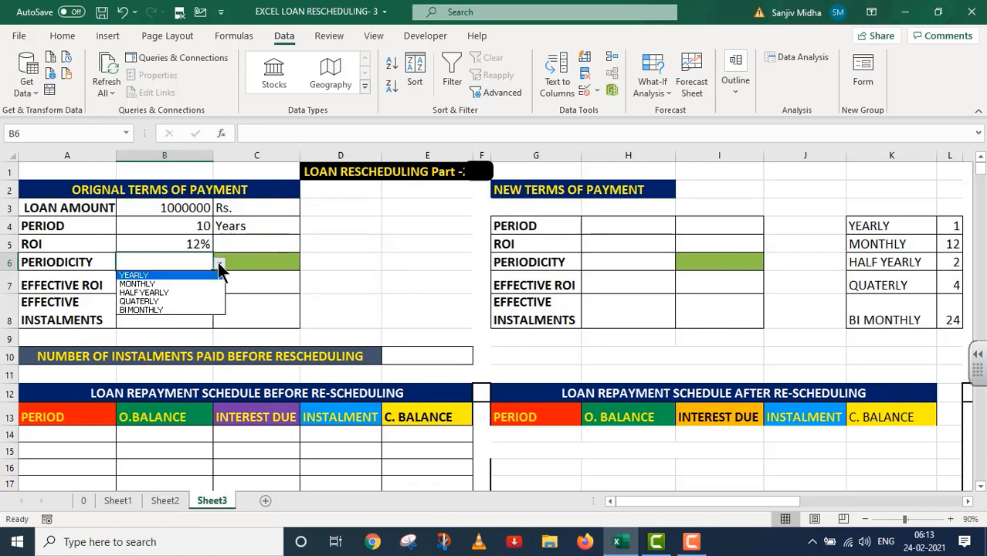
pyautogui.click(173, 276)
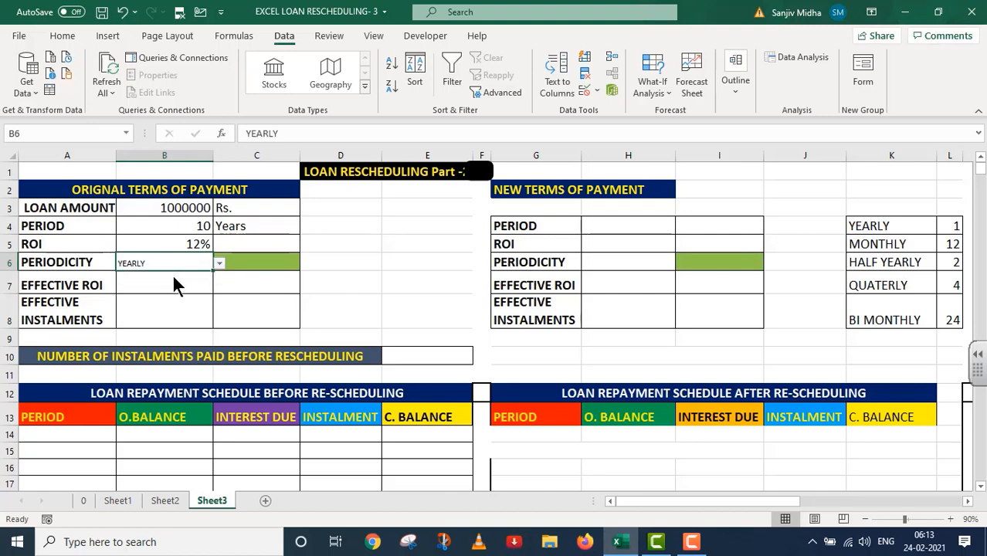
pyautogui.click(220, 263)
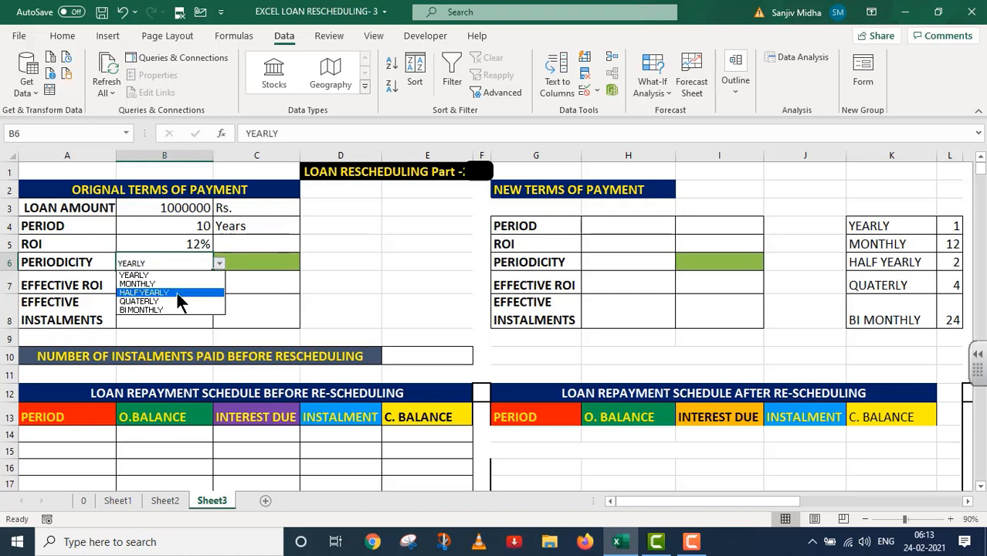
pyautogui.click(176, 292)
pyautogui.click(221, 262)
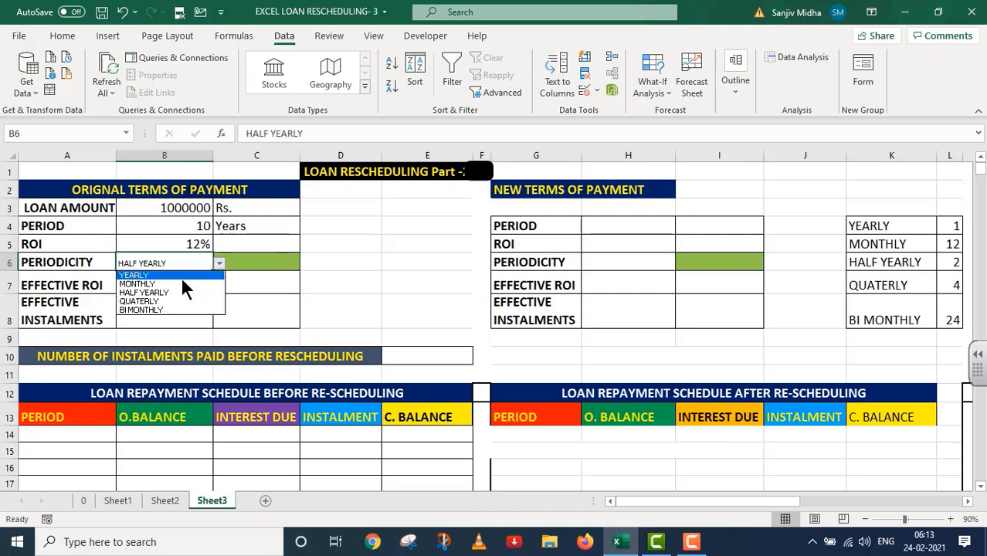
pyautogui.click(182, 277)
# Calculate the original effective ROI in B7 with the formula =B5/VLOOKUP(B6,K4:L8,2,FALSE).
pyautogui.click(157, 283)
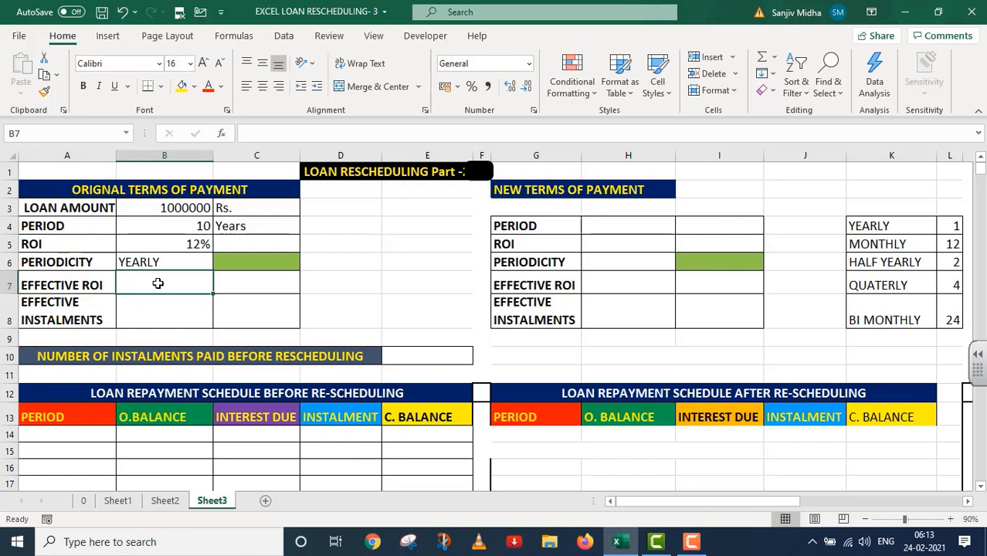
pyautogui.write('=')
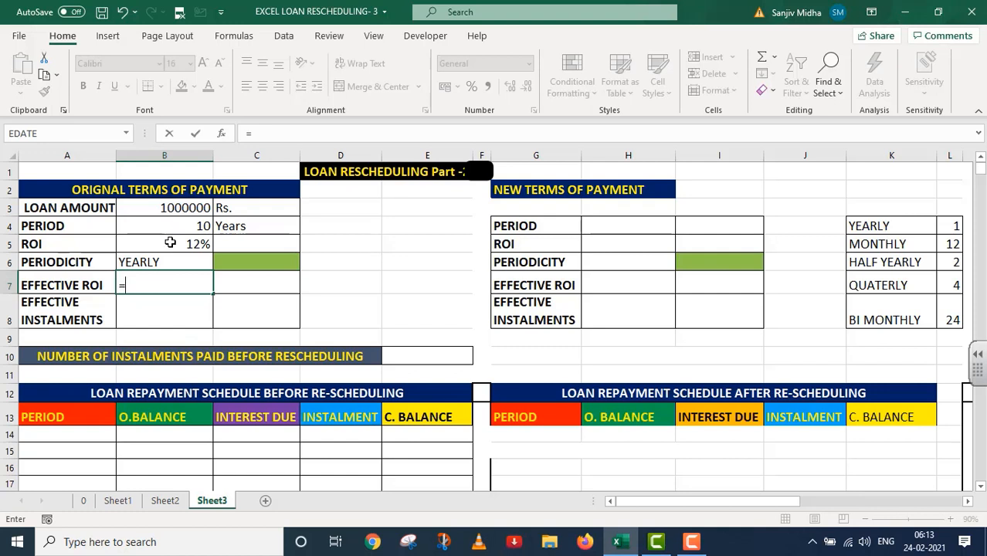
pyautogui.click(170, 243)
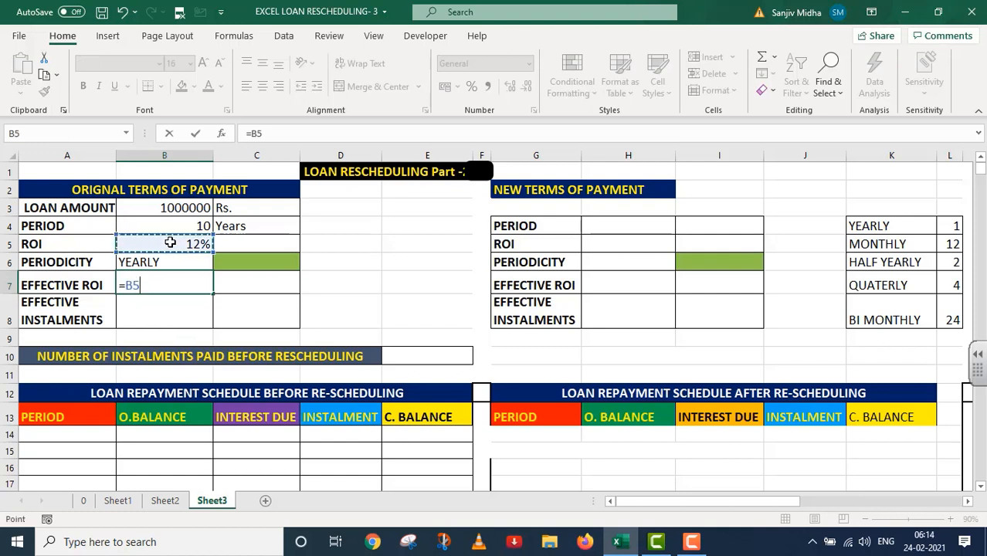
pyautogui.write('/')
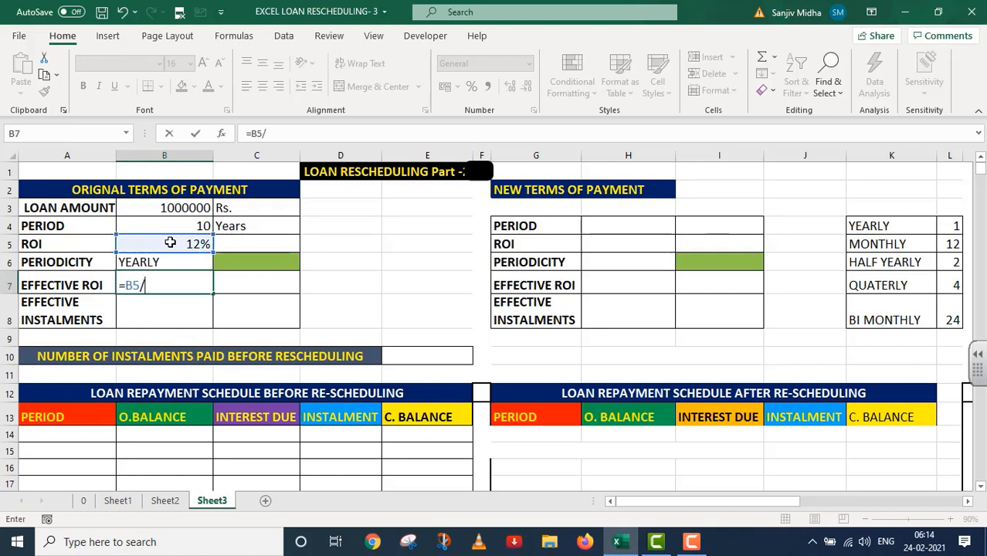
pyautogui.write('VL')
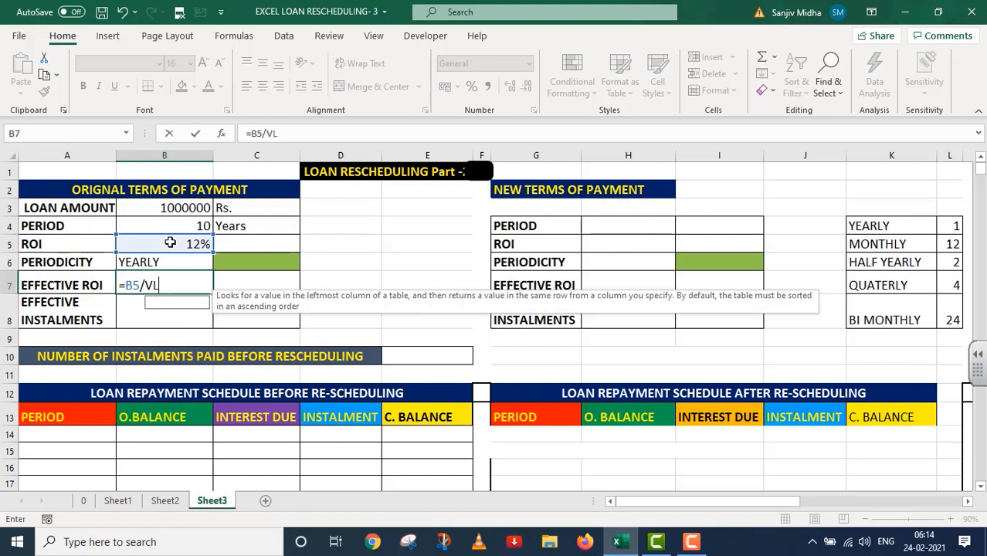
pyautogui.write('OOKUP')
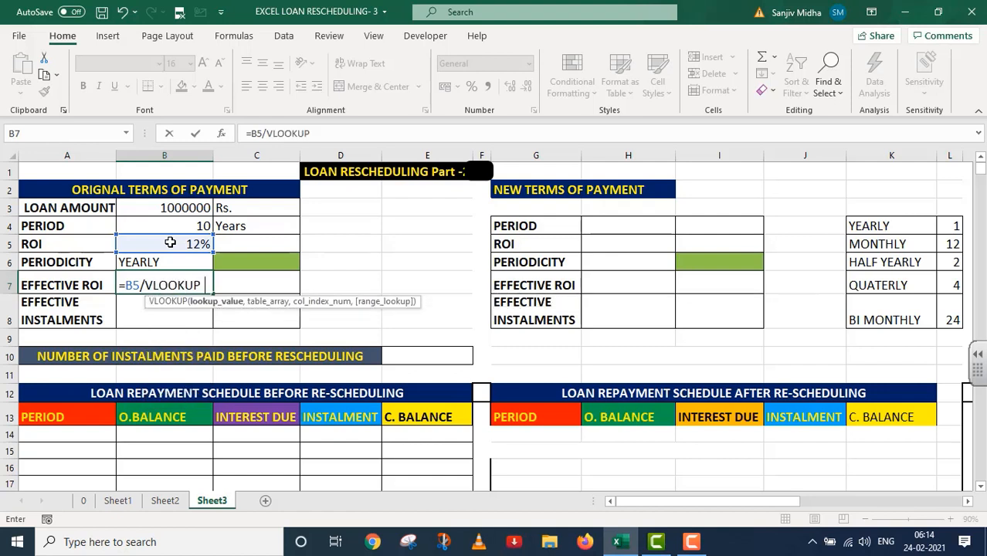
pyautogui.write('(')
pyautogui.click(165, 263)
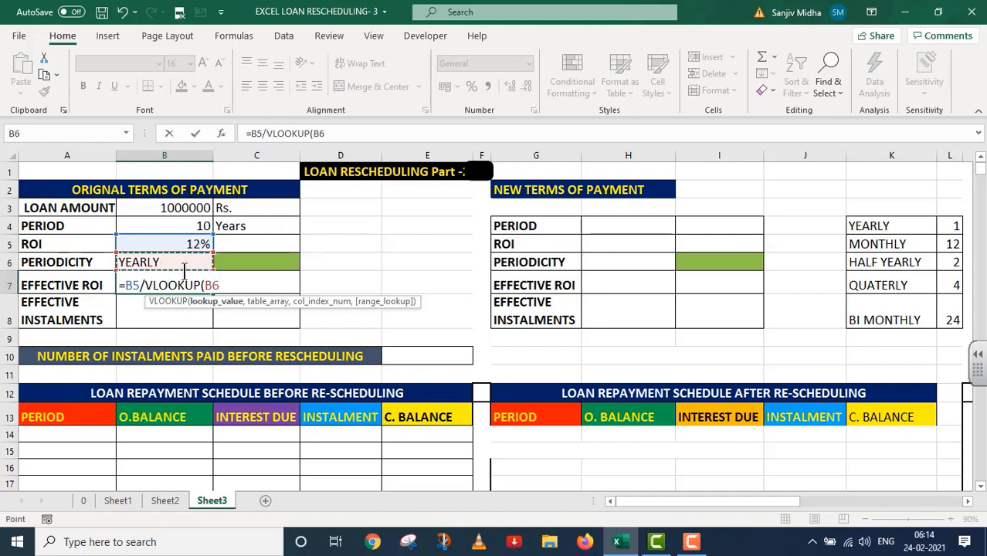
pyautogui.write(',')
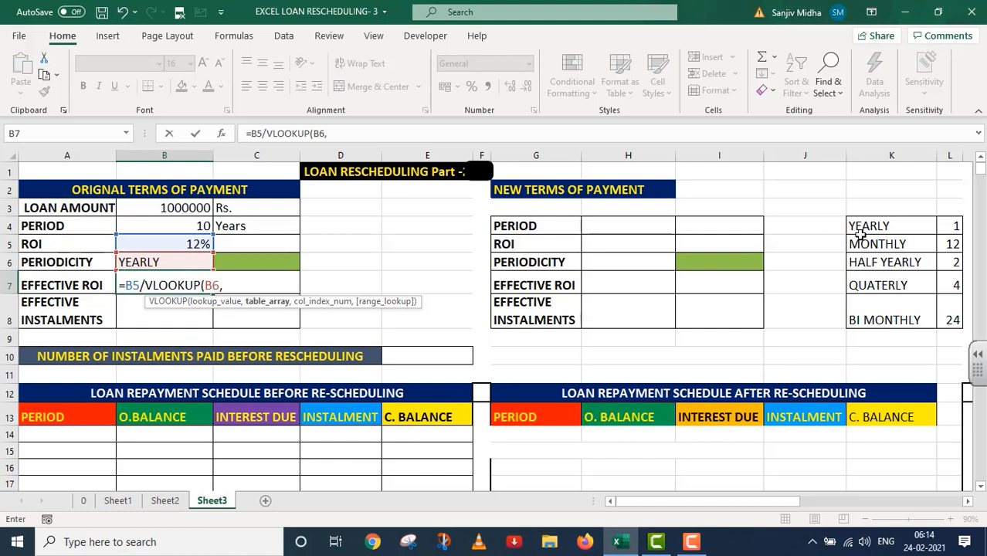
pyautogui.moveTo(855, 225); pyautogui.dragTo(951, 304)
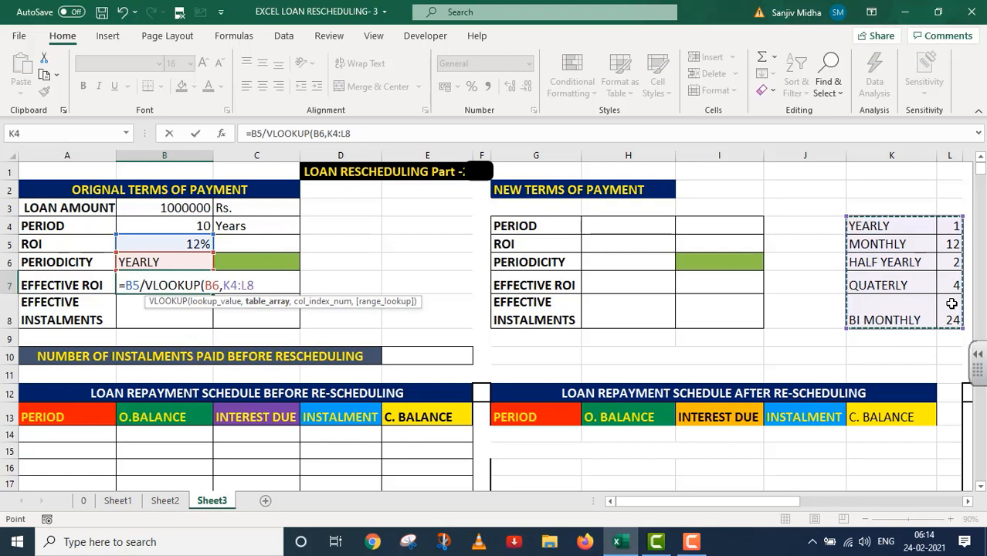
pyautogui.write(',')
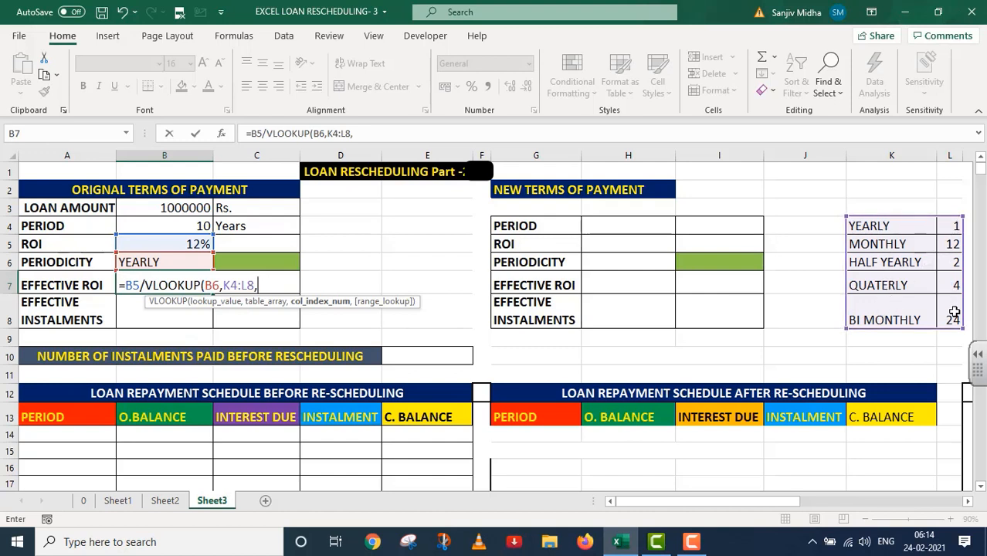
pyautogui.write('2,')
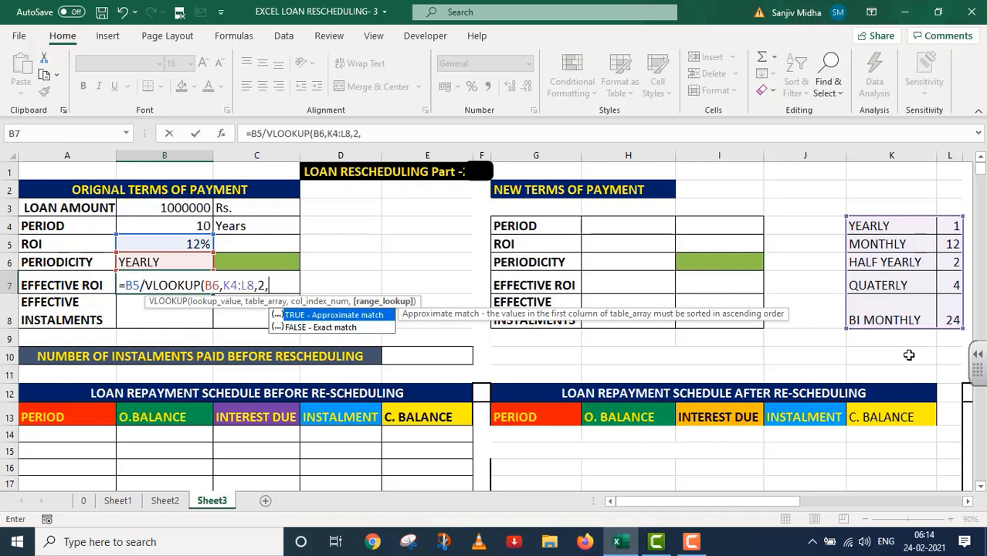
pyautogui.doubleClick(325, 324)
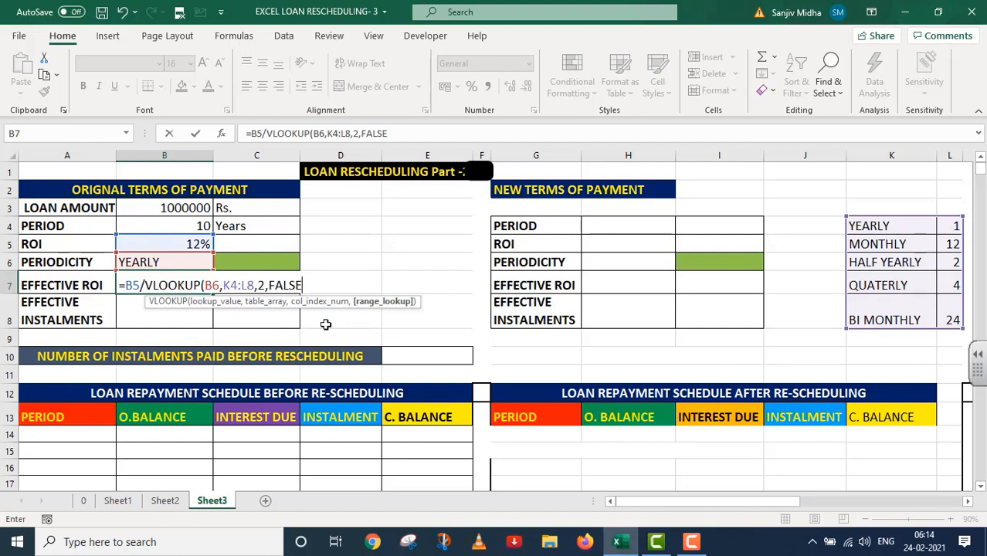
pyautogui.write(')')
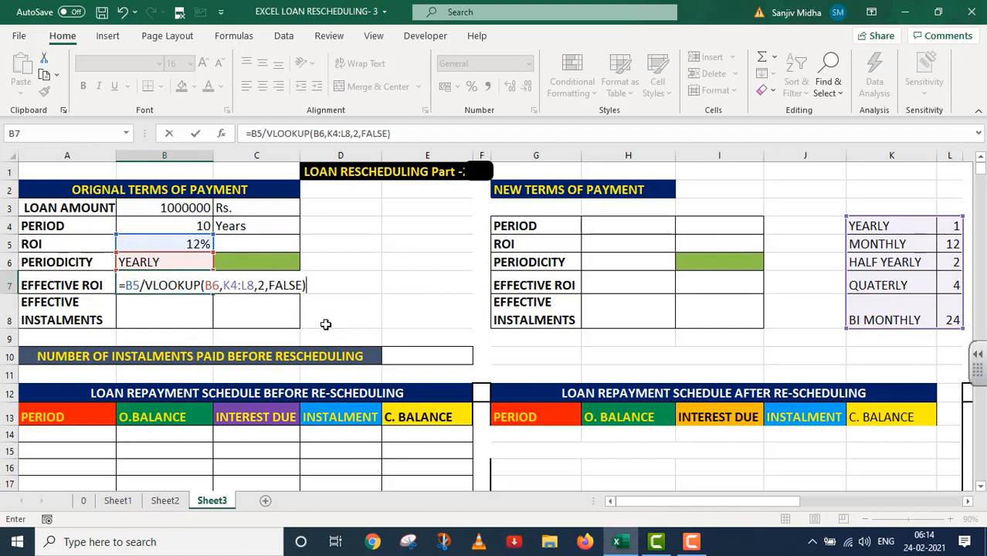
pyautogui.press('Return')
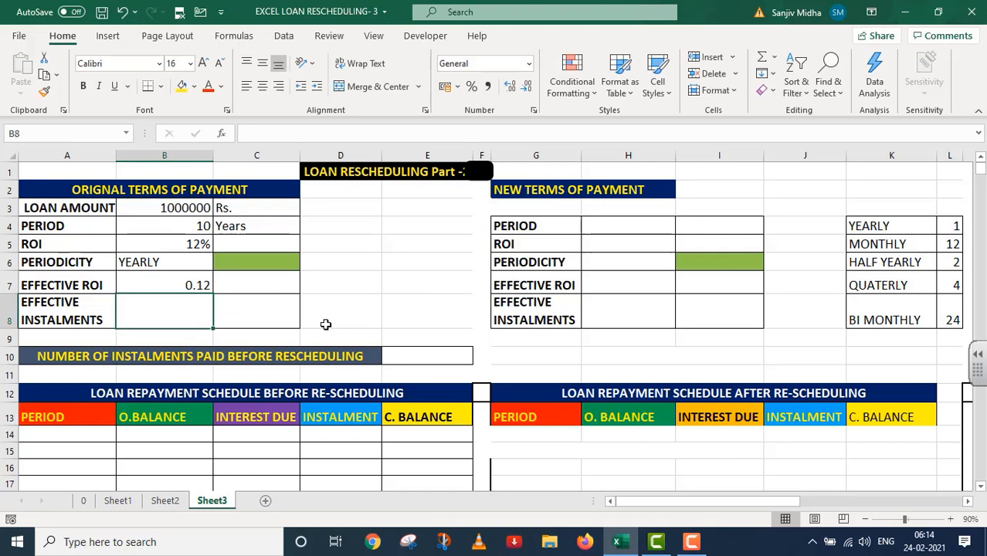
# Set the original periodicity in B6 to QUATERLY from its dropdown list.
pyautogui.click(187, 262)
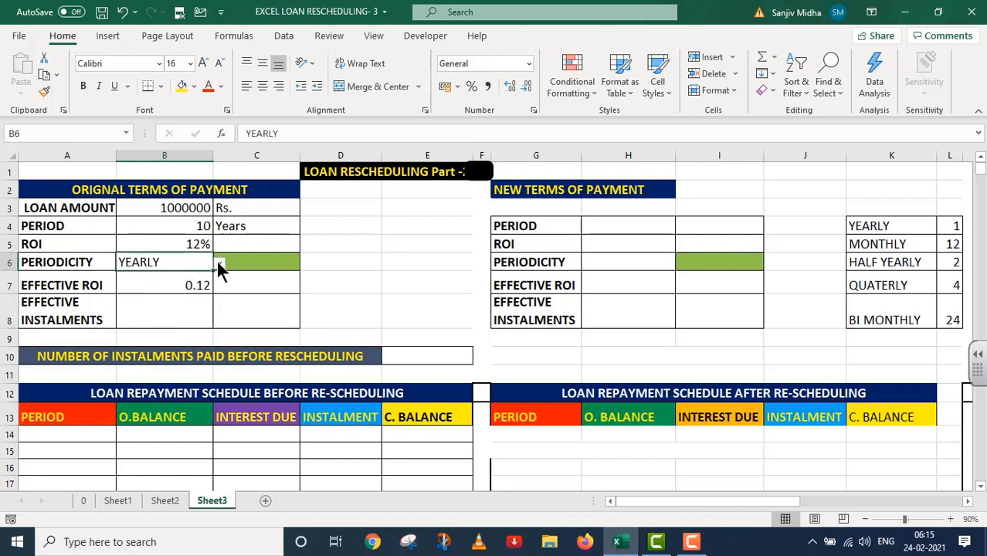
pyautogui.click(219, 266)
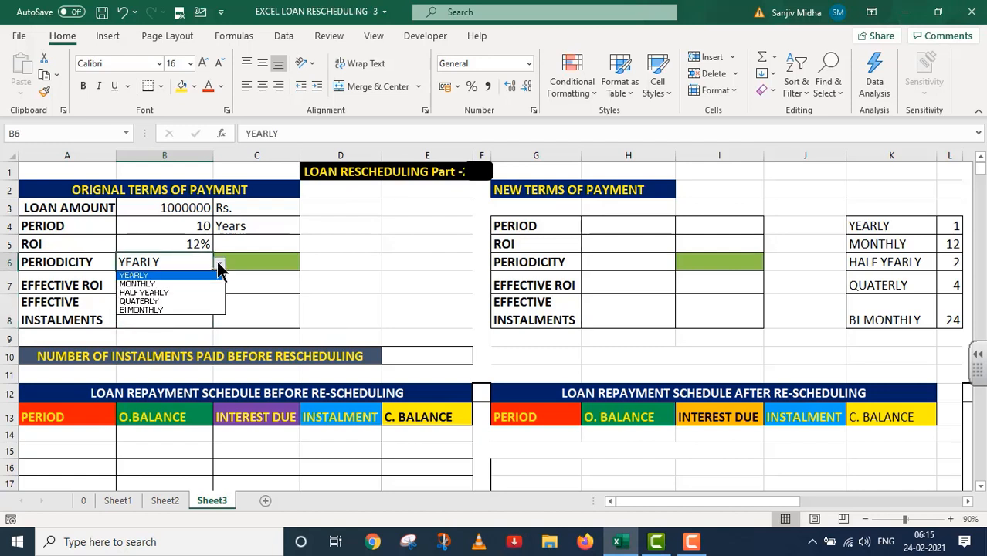
pyautogui.click(185, 301)
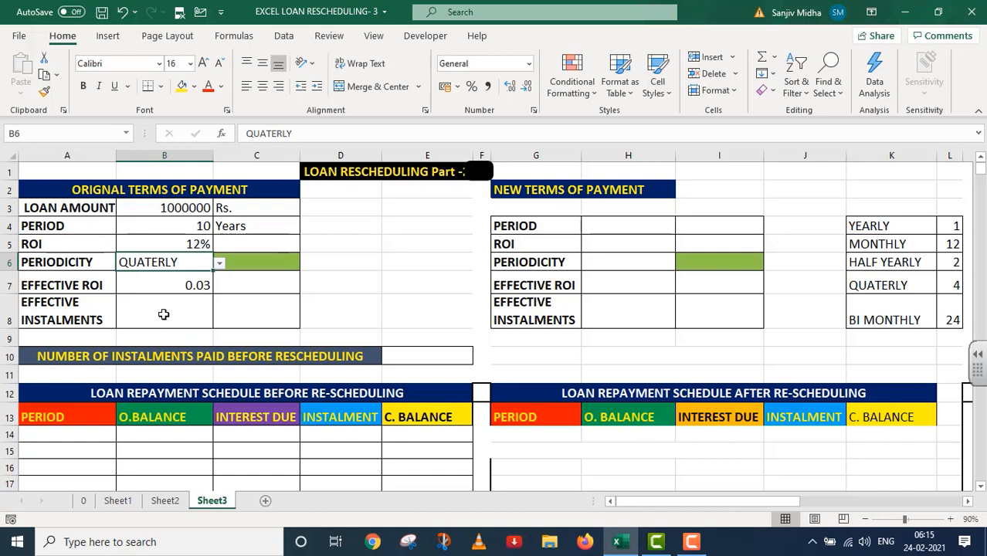
# Calculate the original effective instalments in B8 with the formula =B4*VLOOKUP(B6,K4:L8,2,FALSE).
pyautogui.click(164, 314)
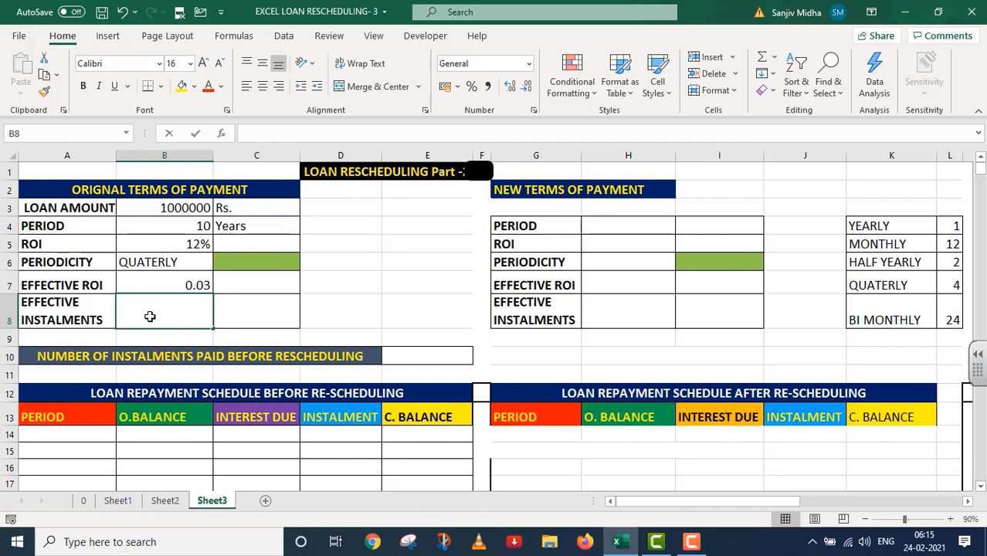
pyautogui.write('=')
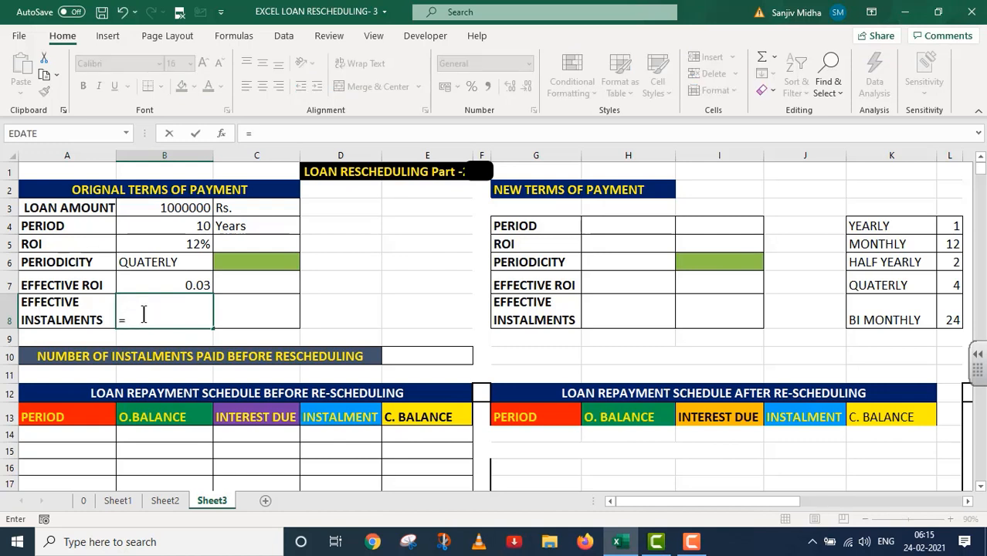
pyautogui.click(188, 225)
pyautogui.write('*')
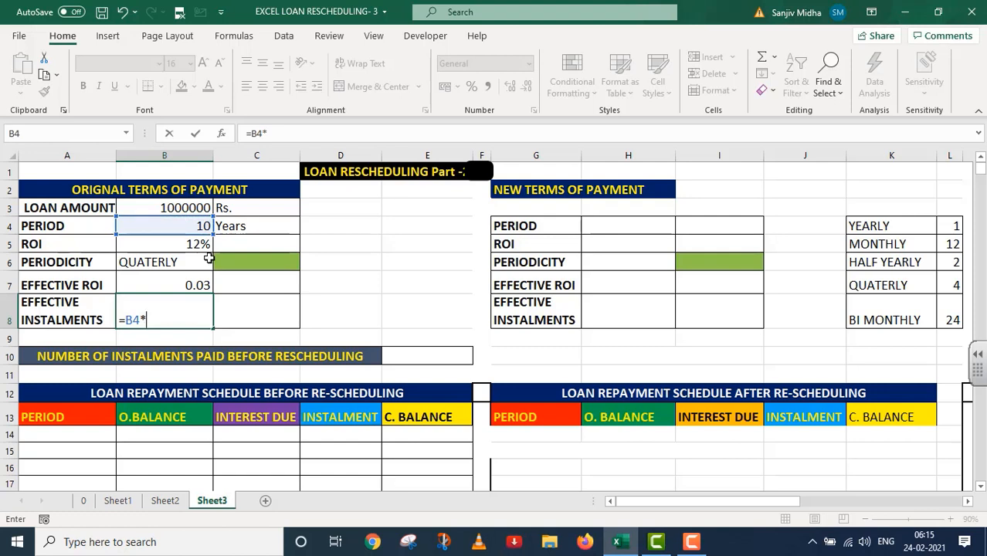
pyautogui.write('VLOOK')
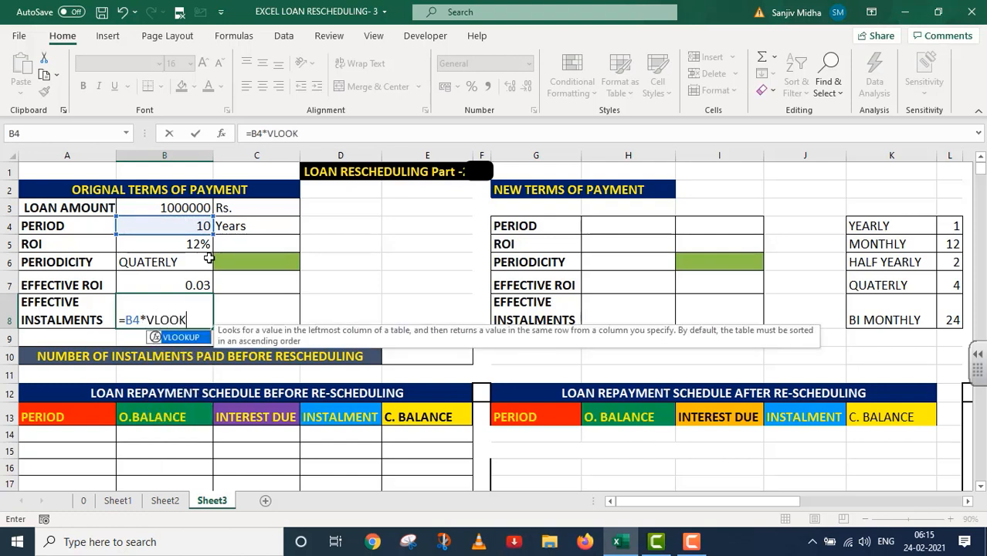
pyautogui.write('UP(')
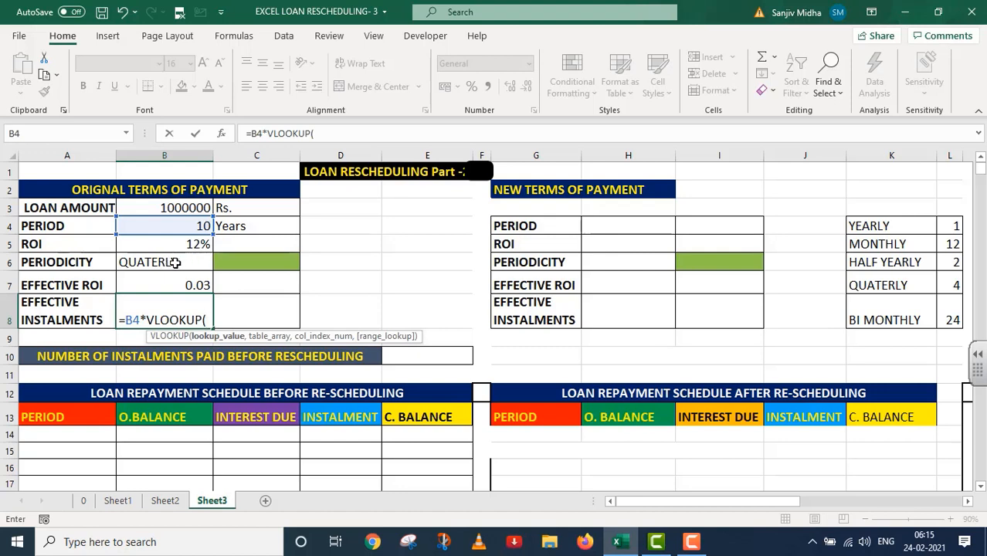
pyautogui.click(176, 263)
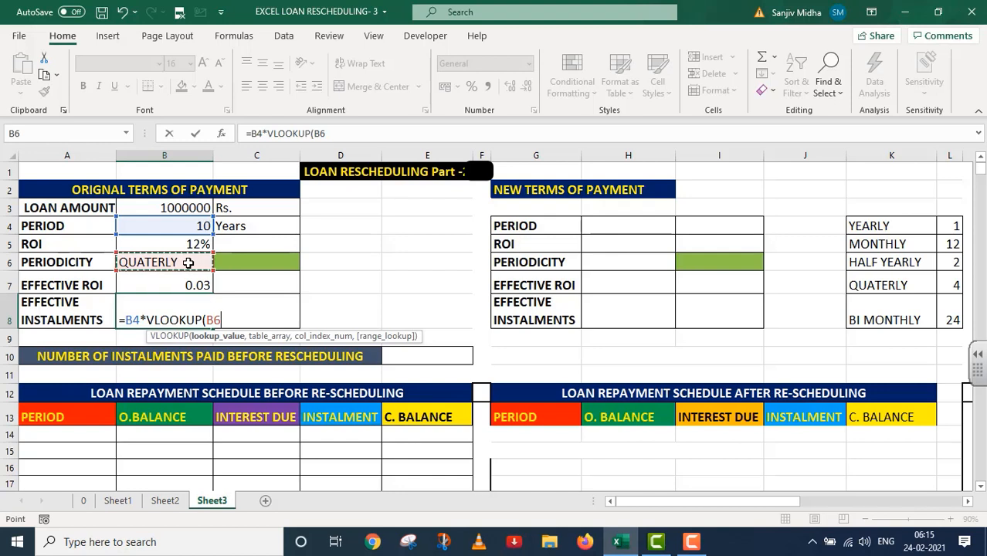
pyautogui.write(',')
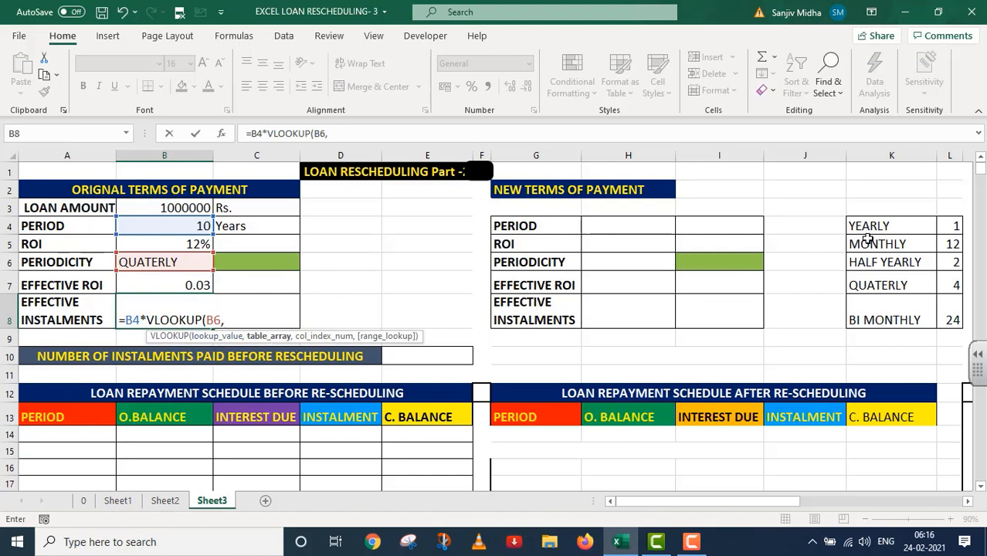
pyautogui.moveTo(865, 225); pyautogui.dragTo(942, 312)
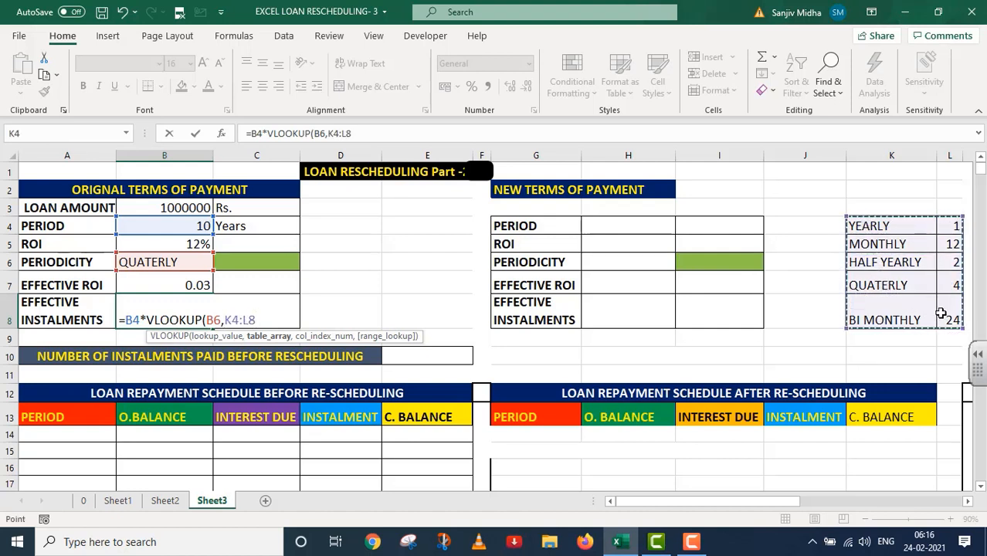
pyautogui.write(',')
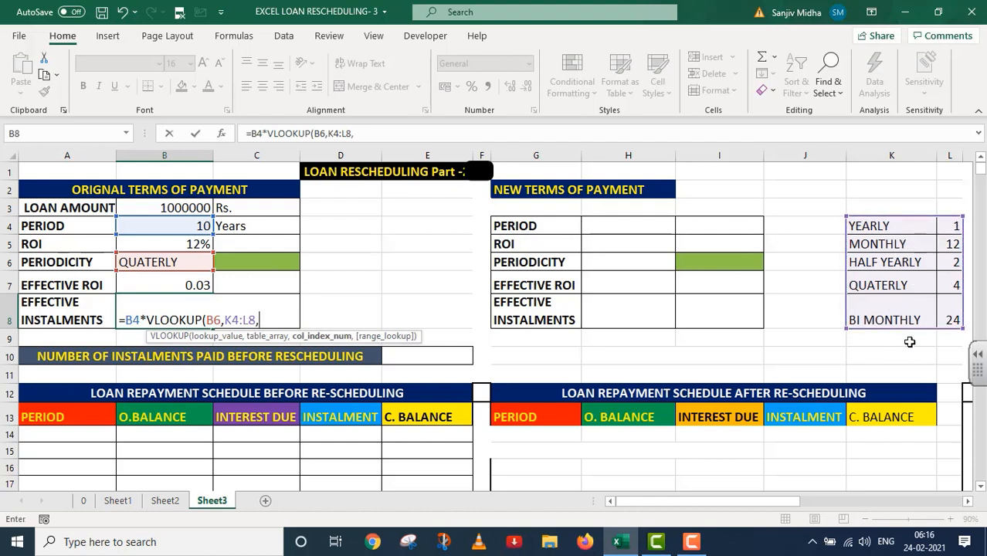
pyautogui.write('2,')
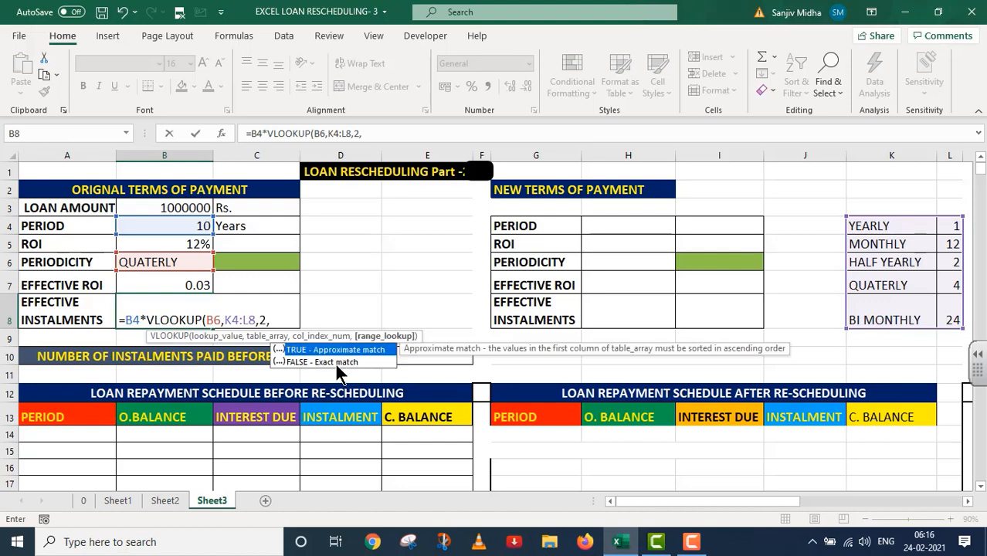
pyautogui.doubleClick(334, 361)
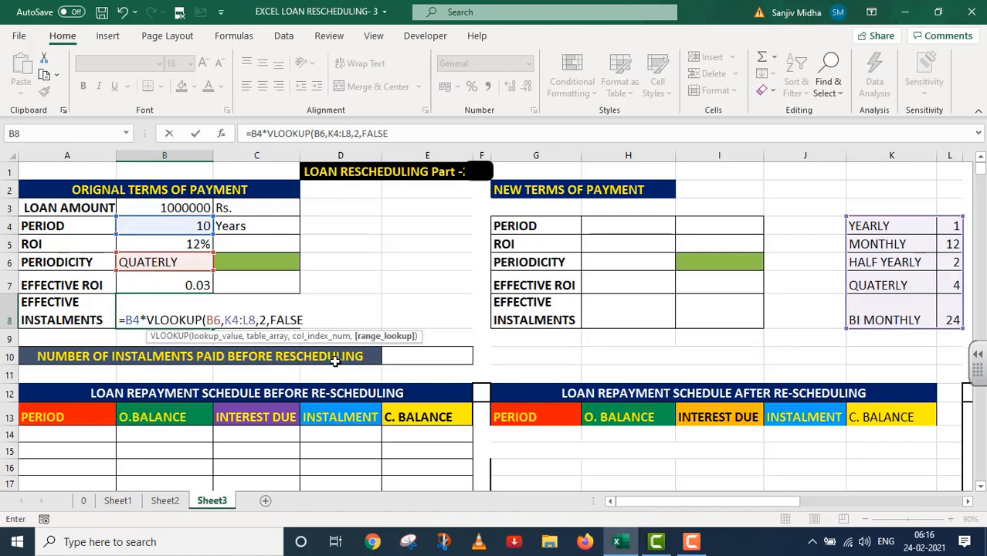
pyautogui.write(')')
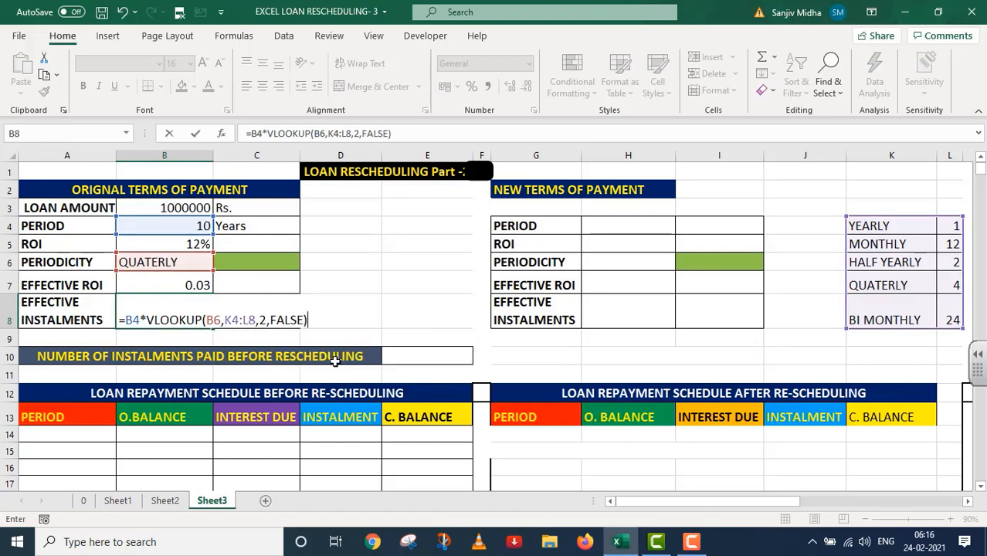
pyautogui.press('Return')
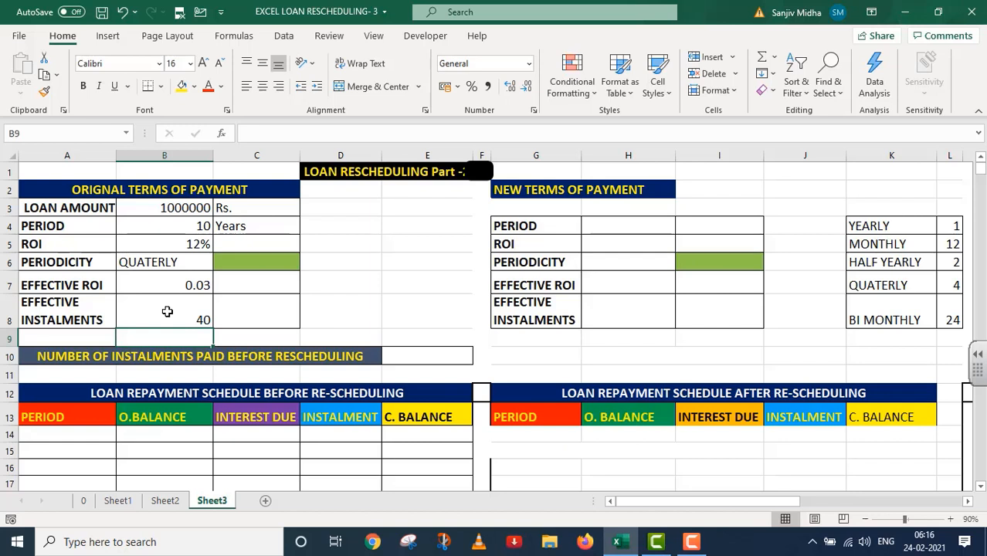
# Enter 20 instalments paid before rescheduling in E10, and fill in the new terms with a period of 5 and an ROI of 10%.
pyautogui.click(416, 355)
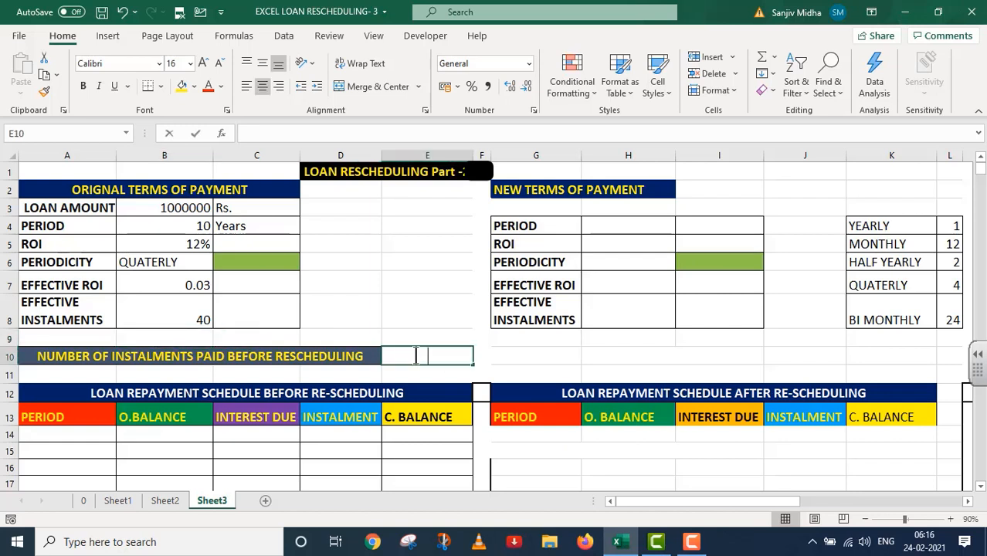
pyautogui.write('20')
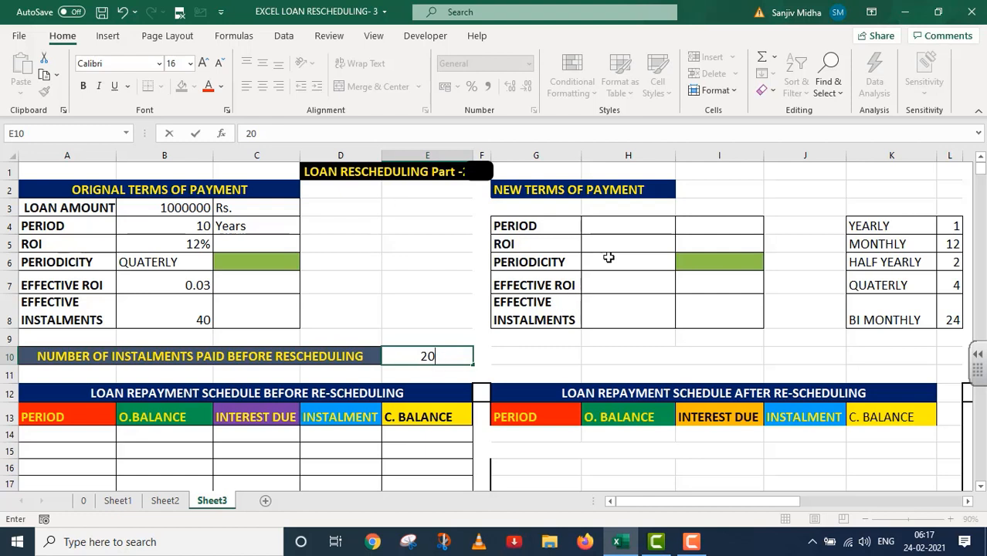
pyautogui.doubleClick(607, 226)
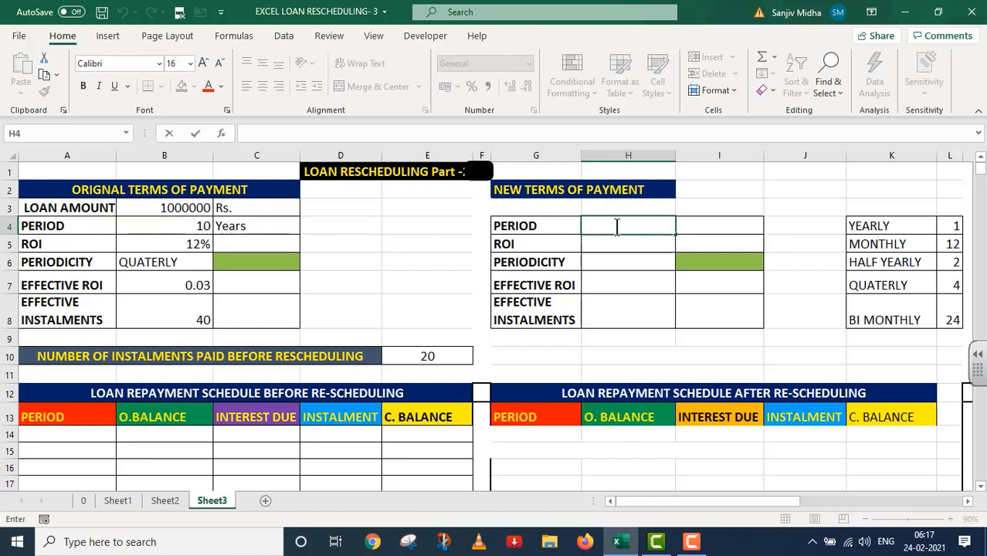
pyautogui.write('5')
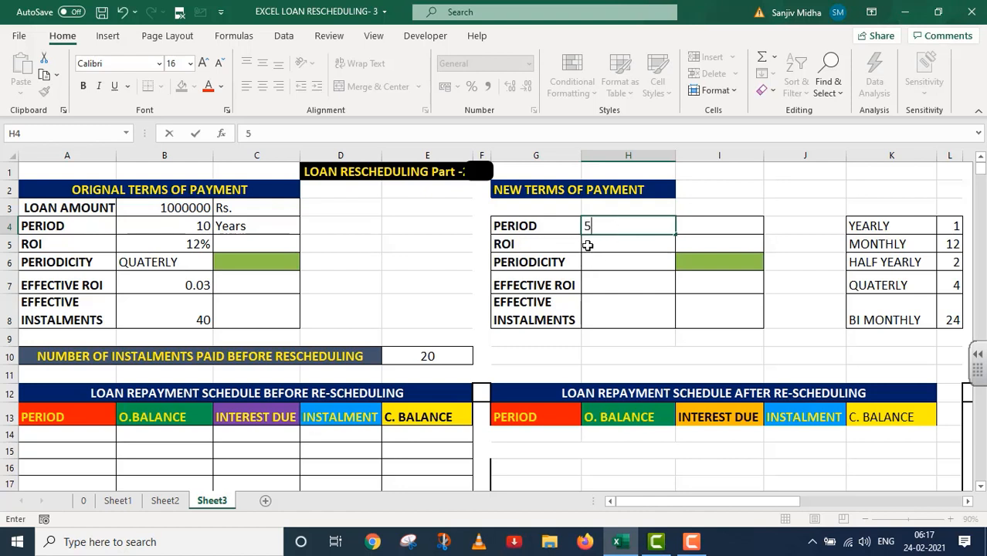
pyautogui.click(589, 243)
pyautogui.write('1')
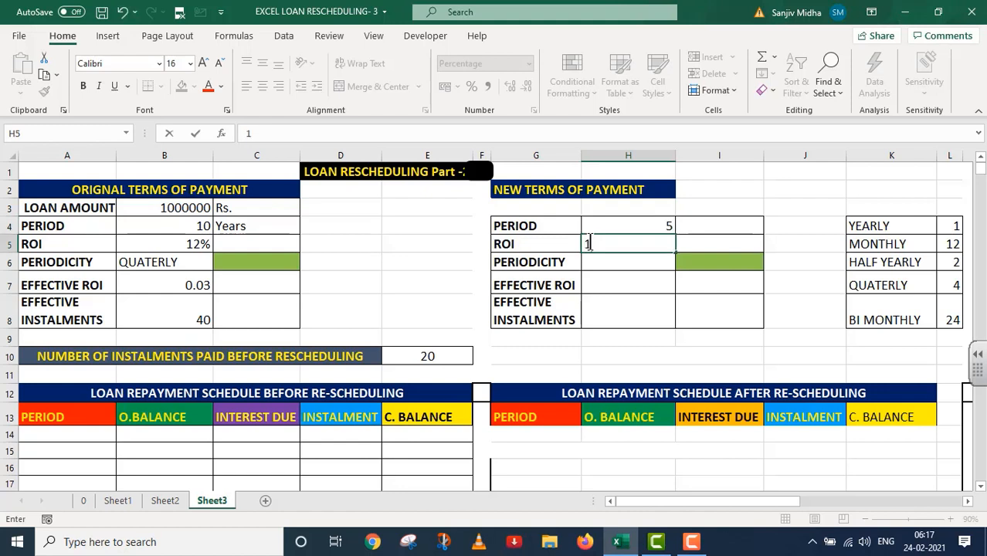
pyautogui.write('0%')
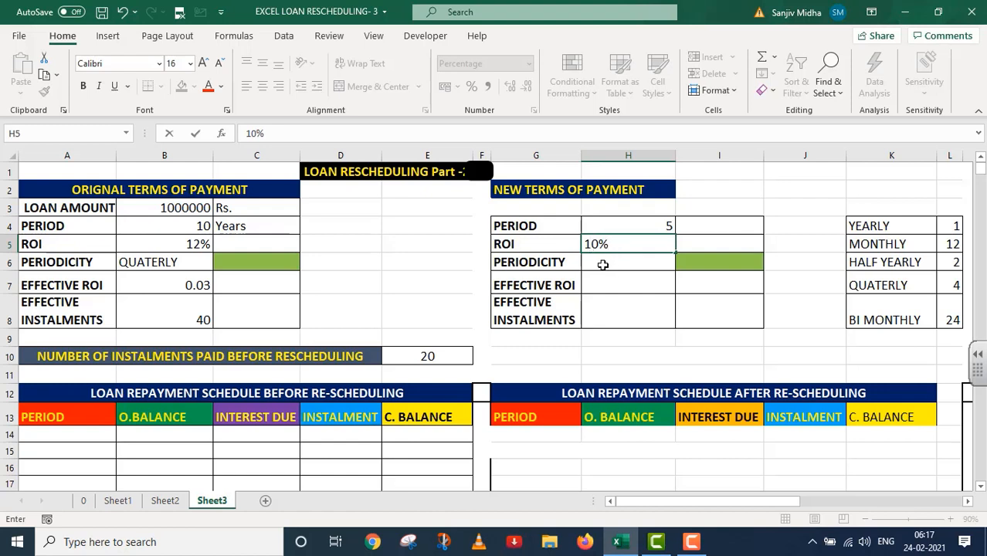
# Add list data validation to the new periodicity cell H6 with source =$K$4:$K$8, and choose MONTHLY from it.
pyautogui.click(613, 263)
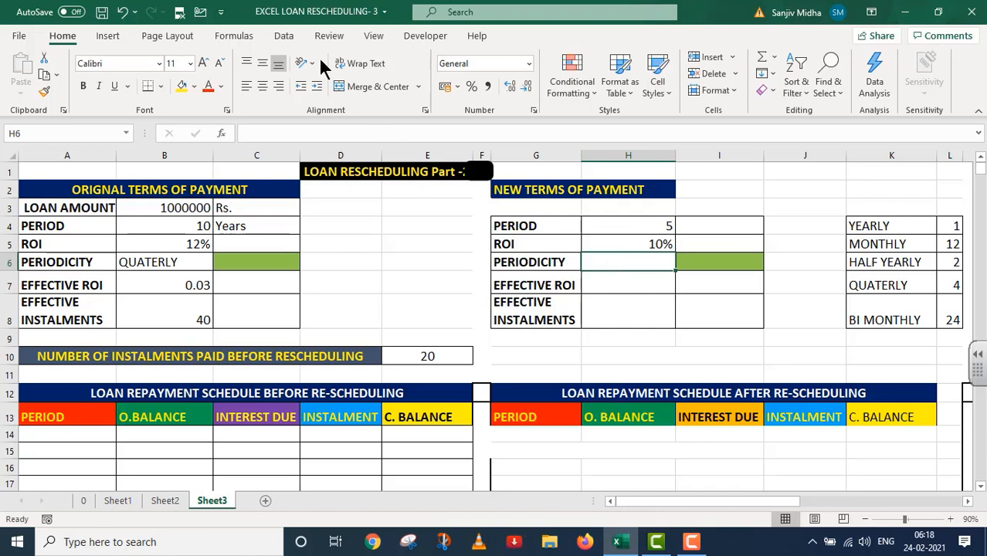
pyautogui.click(284, 36)
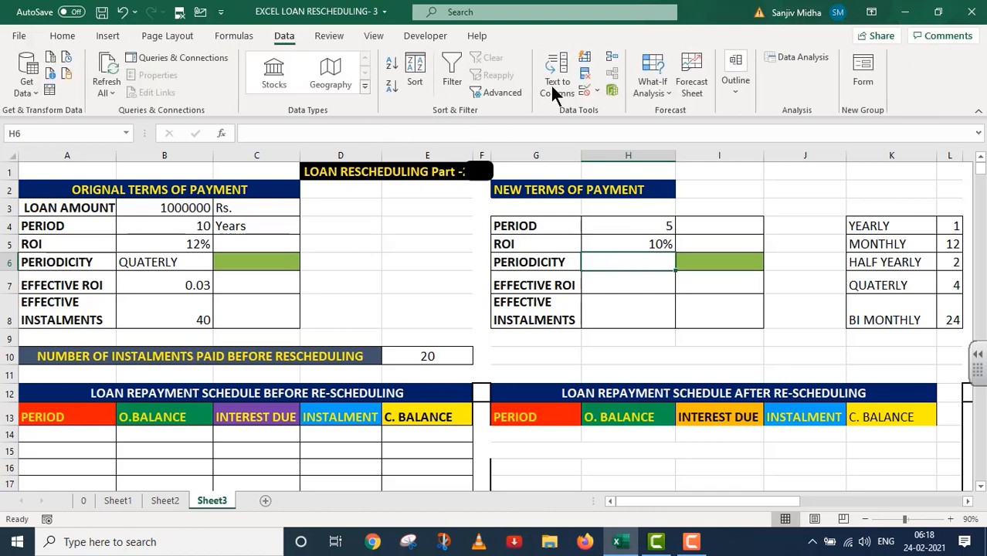
pyautogui.click(597, 93)
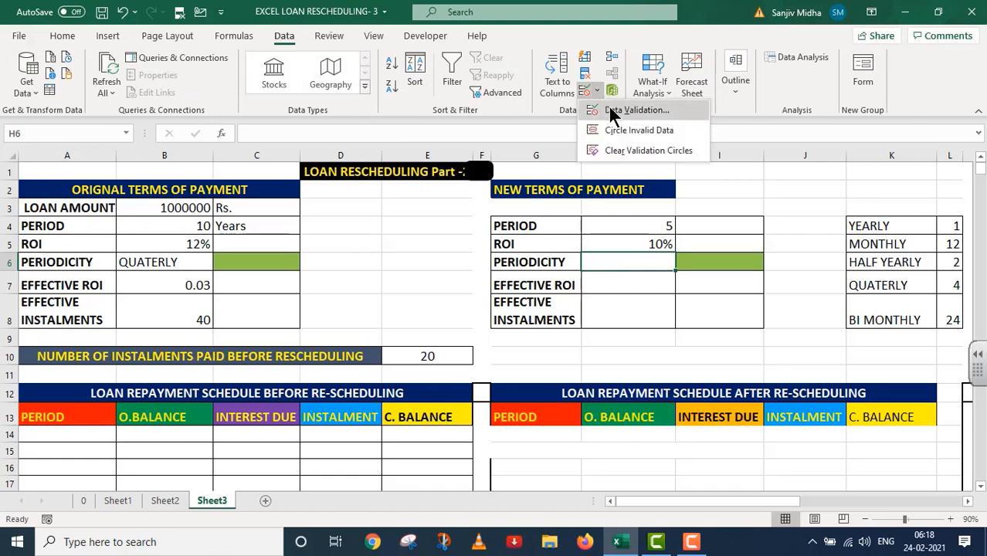
pyautogui.click(608, 106)
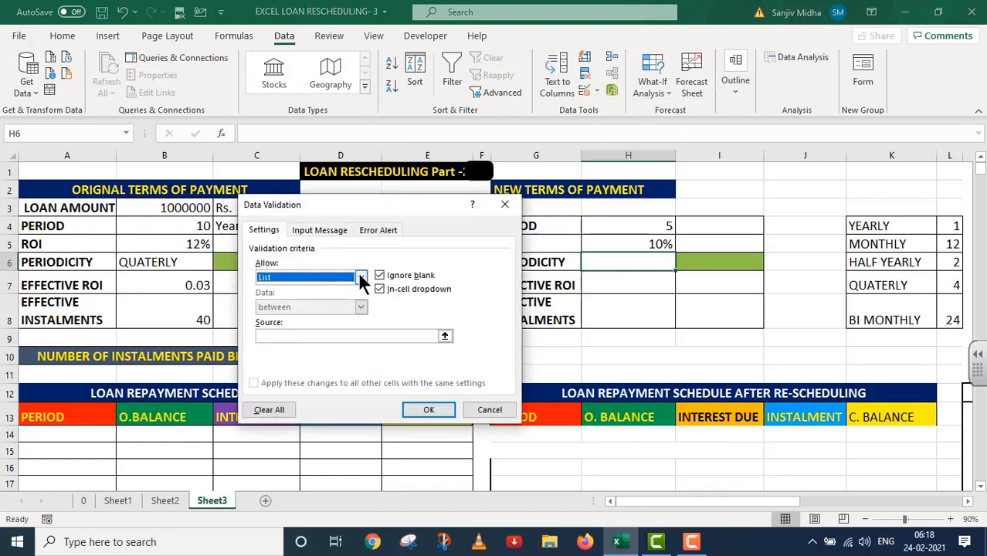
pyautogui.click(361, 278)
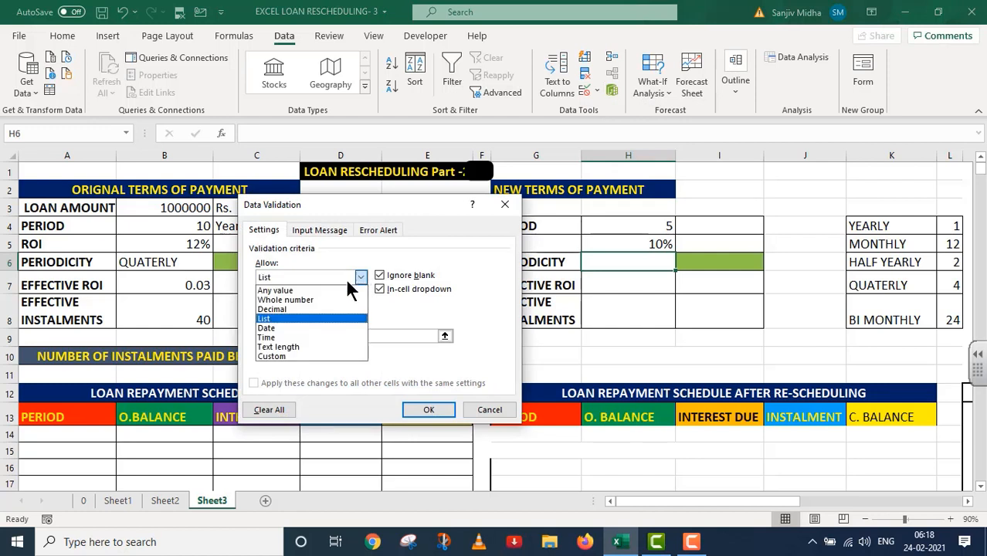
pyautogui.click(285, 318)
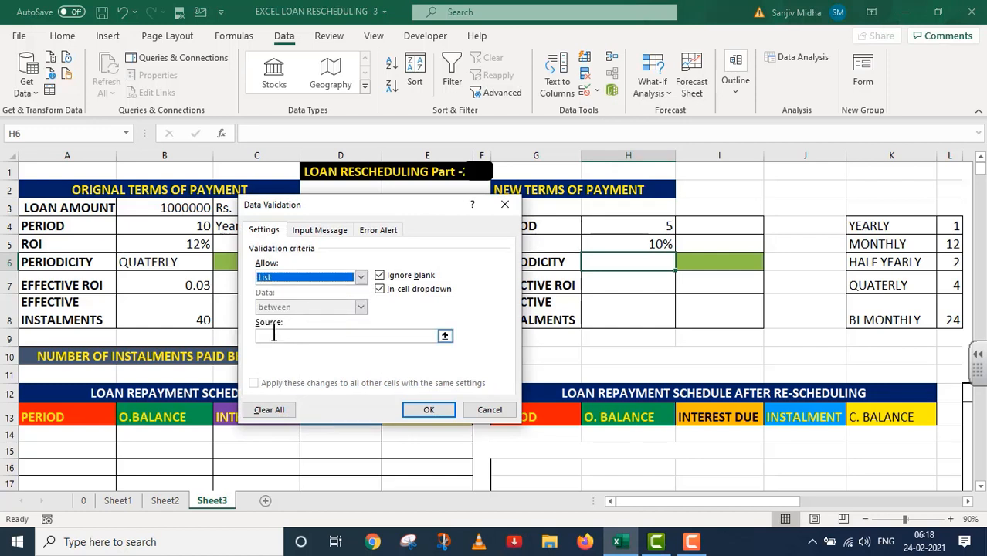
pyautogui.click(271, 335)
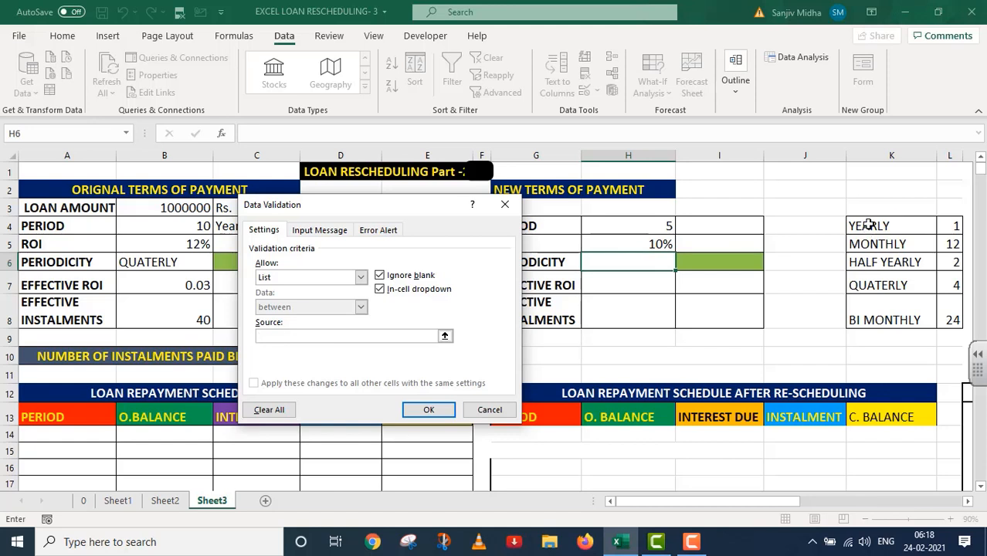
pyautogui.moveTo(869, 225); pyautogui.dragTo(872, 319)
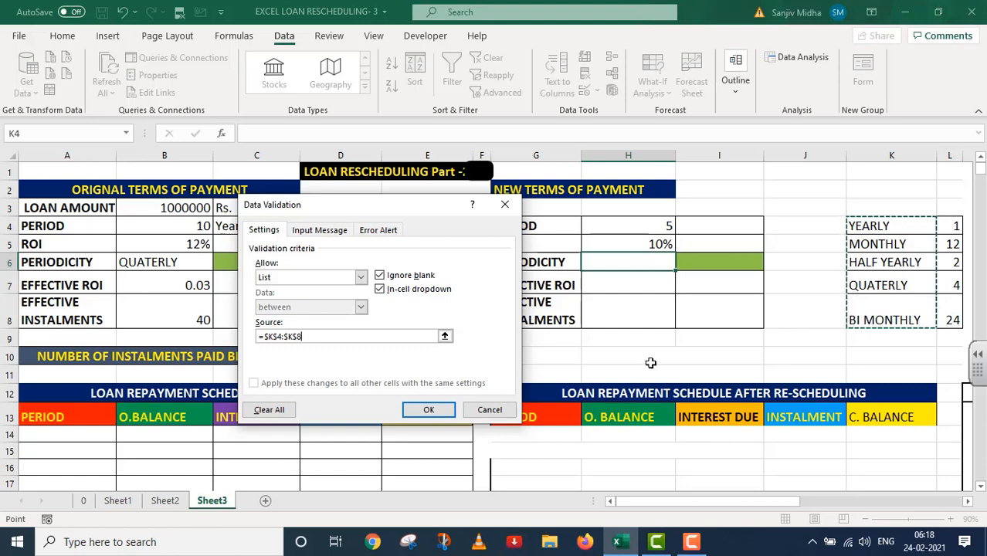
pyautogui.click(423, 409)
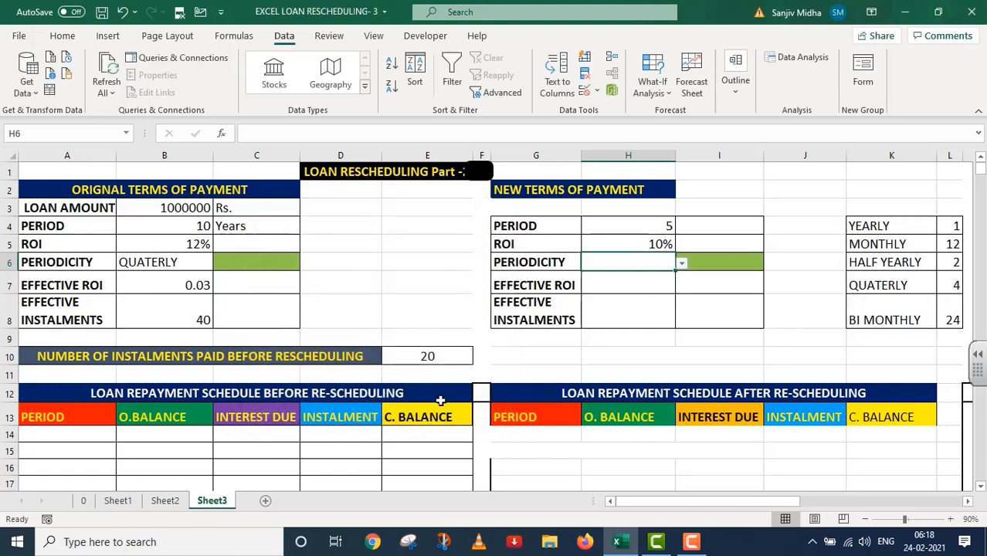
pyautogui.click(681, 265)
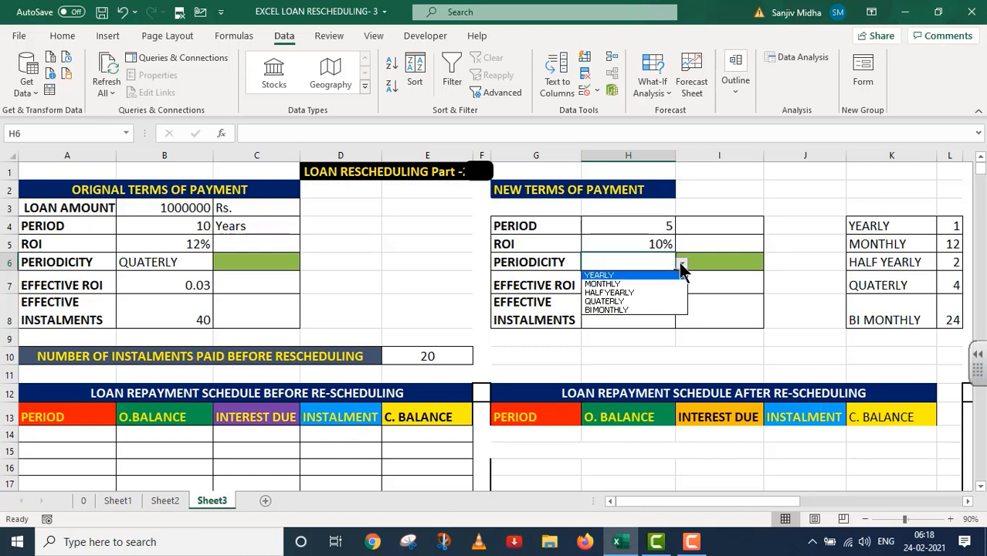
pyautogui.click(620, 285)
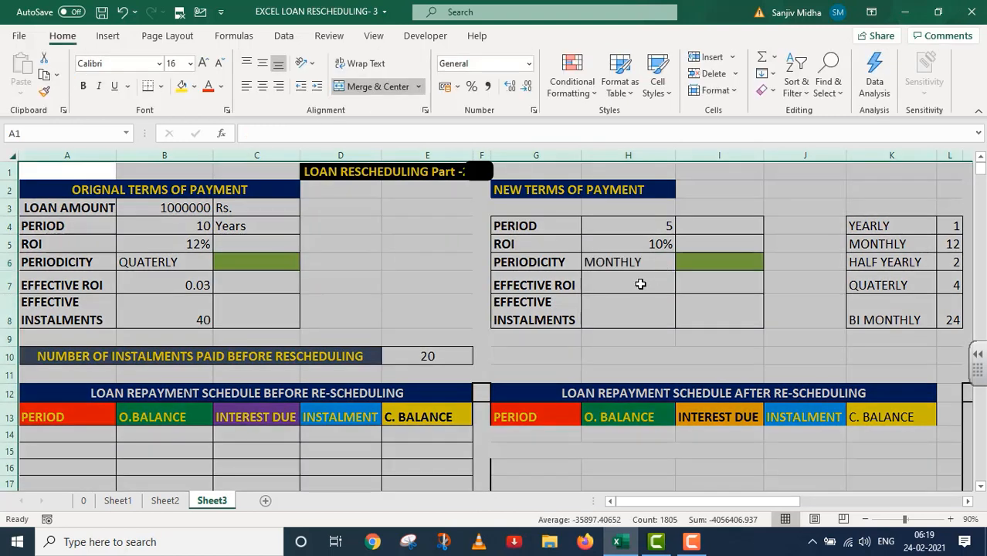
# Calculate the new effective ROI in H7 with the formula =H5/VLOOKUP(H6,K4:L8,2,FALSE).
pyautogui.click(640, 284)
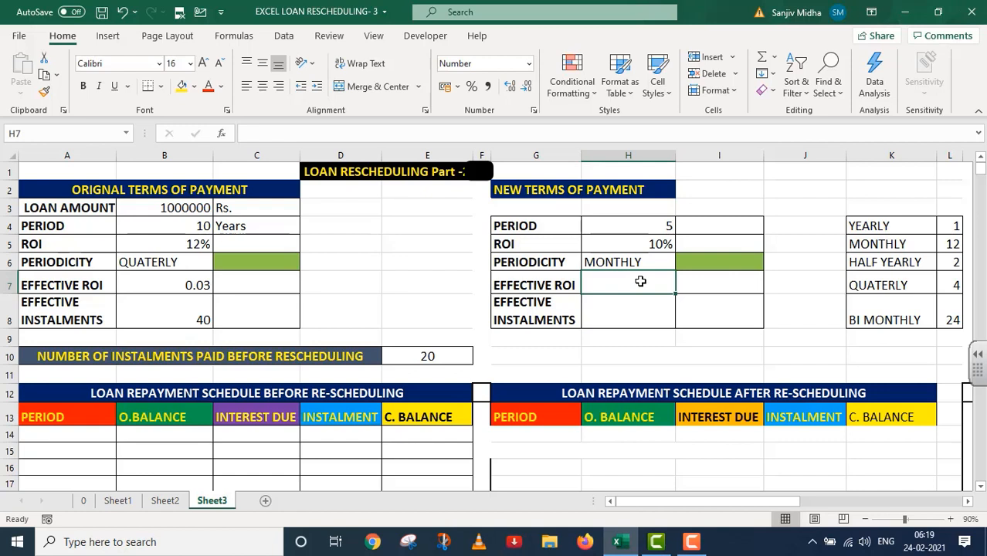
pyautogui.doubleClick(614, 284)
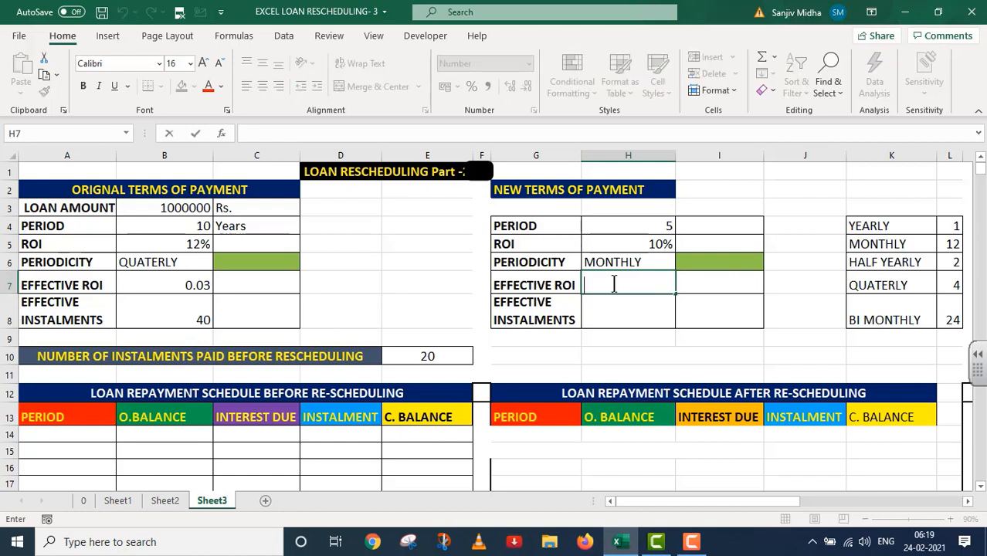
pyautogui.write('=')
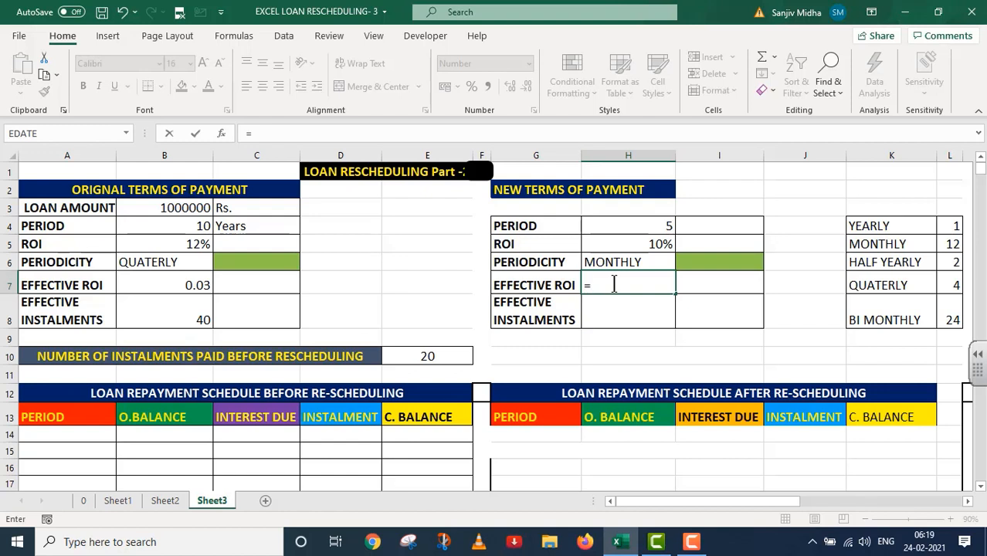
pyautogui.click(639, 244)
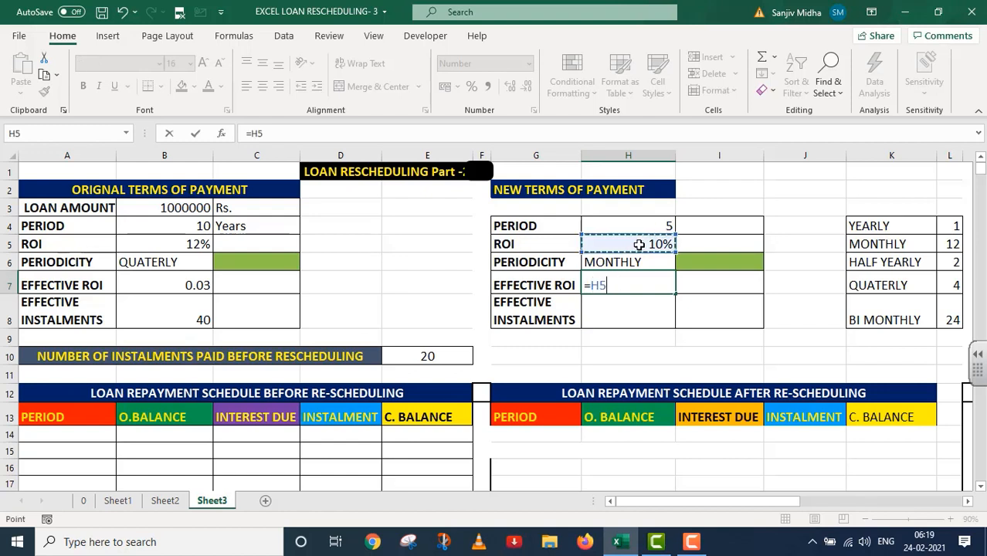
pyautogui.write('/VL')
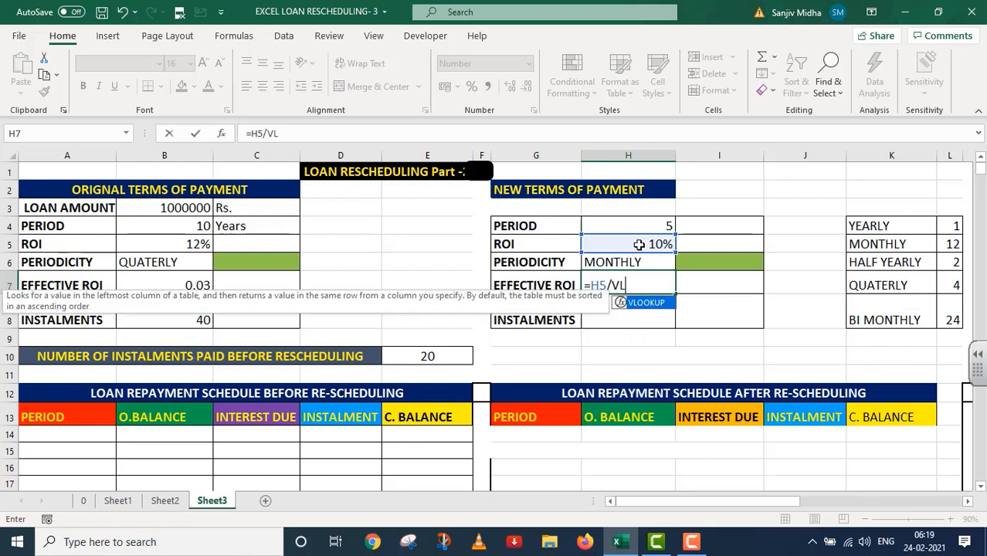
pyautogui.write('OOKUP(')
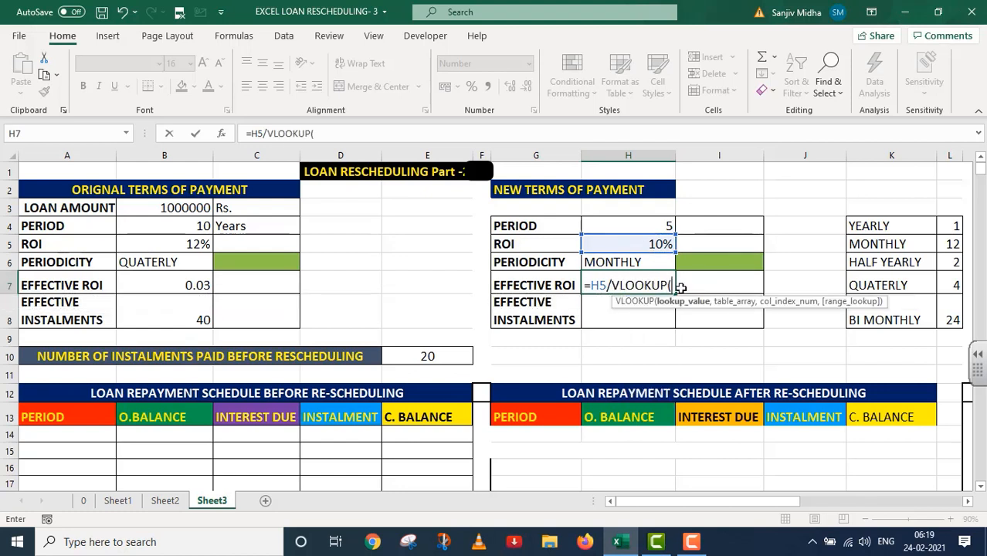
pyautogui.click(618, 262)
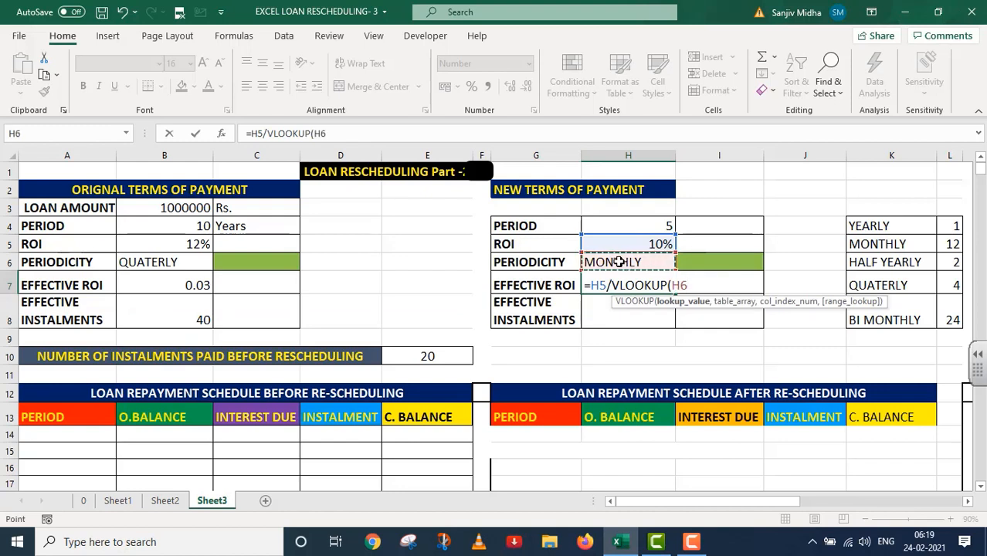
pyautogui.write(',')
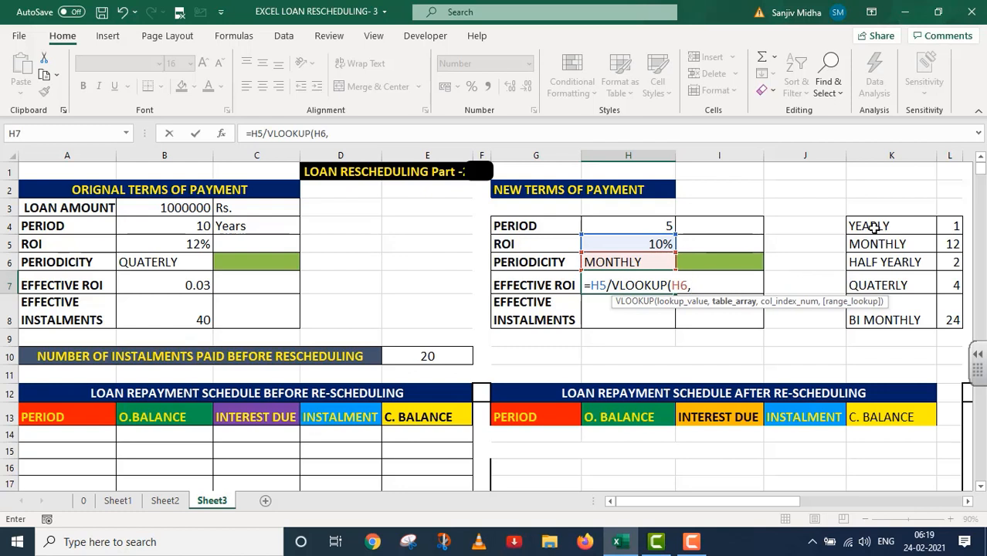
pyautogui.moveTo(876, 224); pyautogui.dragTo(950, 309)
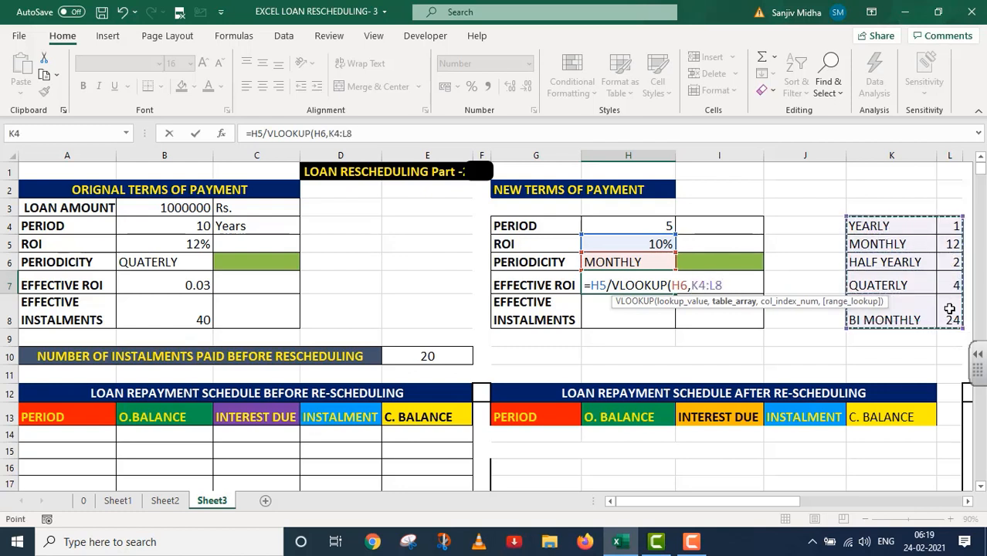
pyautogui.write(',')
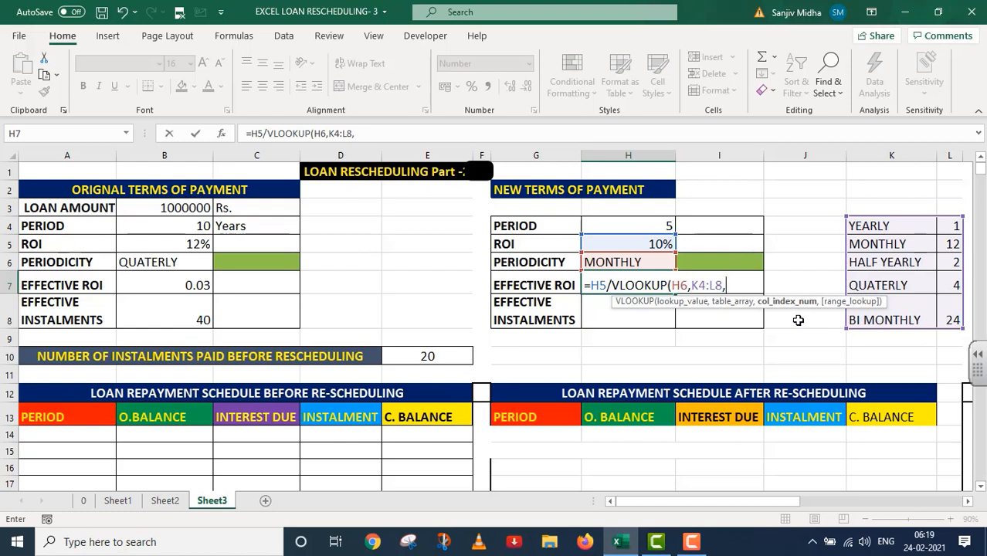
pyautogui.write('2,')
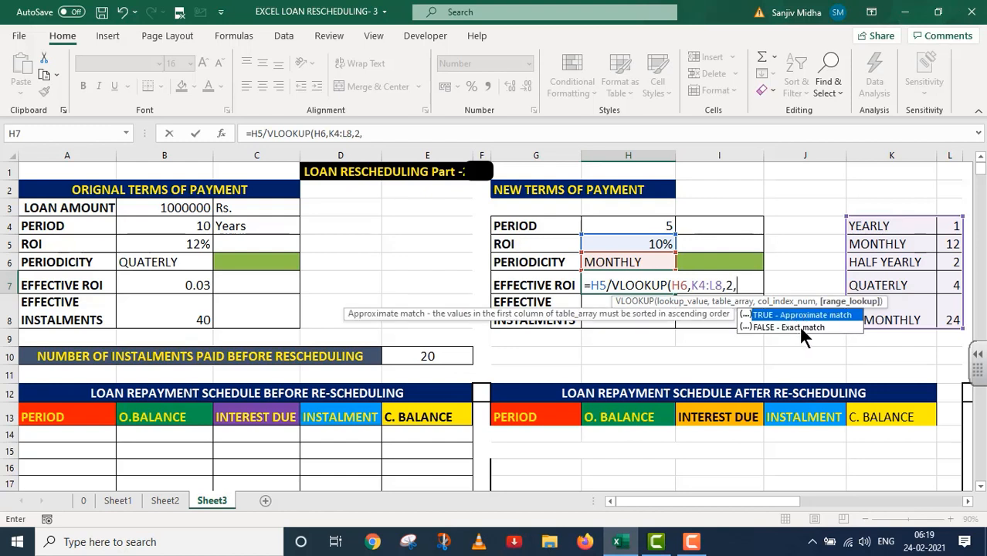
pyautogui.doubleClick(789, 326)
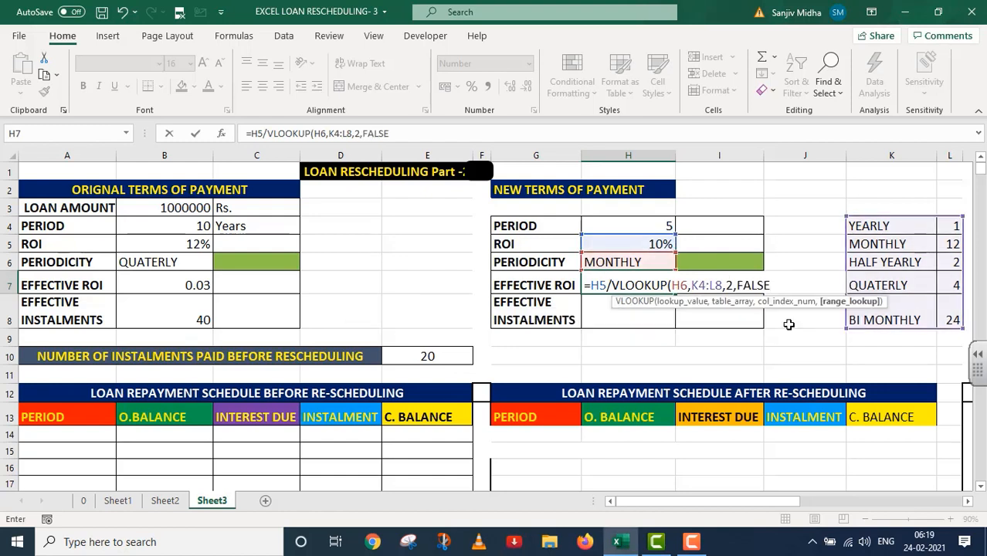
pyautogui.write(')')
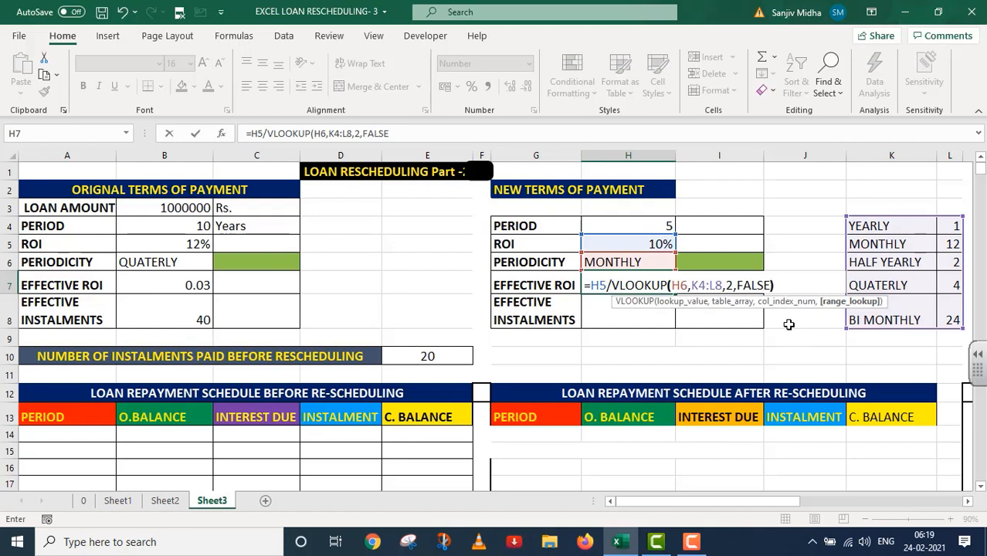
pyautogui.press('Return')
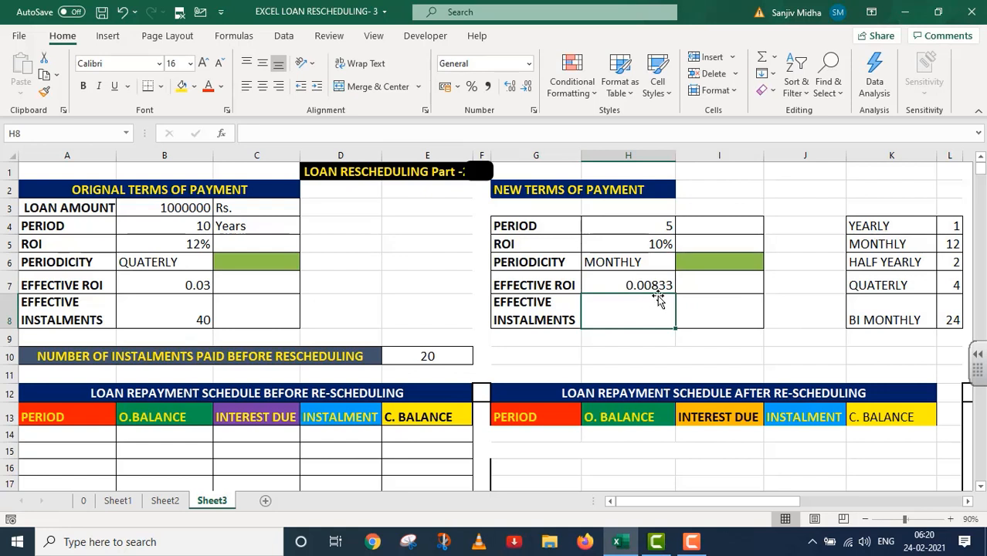
# Calculate the new effective instalments in H8 with the formula =H4*VLOOKUP(H6,K4:L8,2,FALSE).
pyautogui.doubleClick(620, 308)
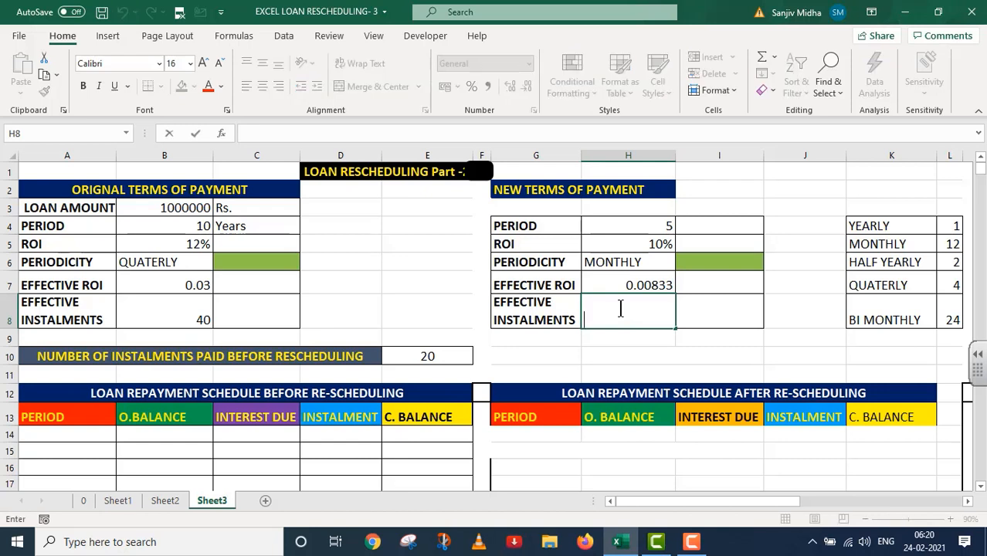
pyautogui.write('=')
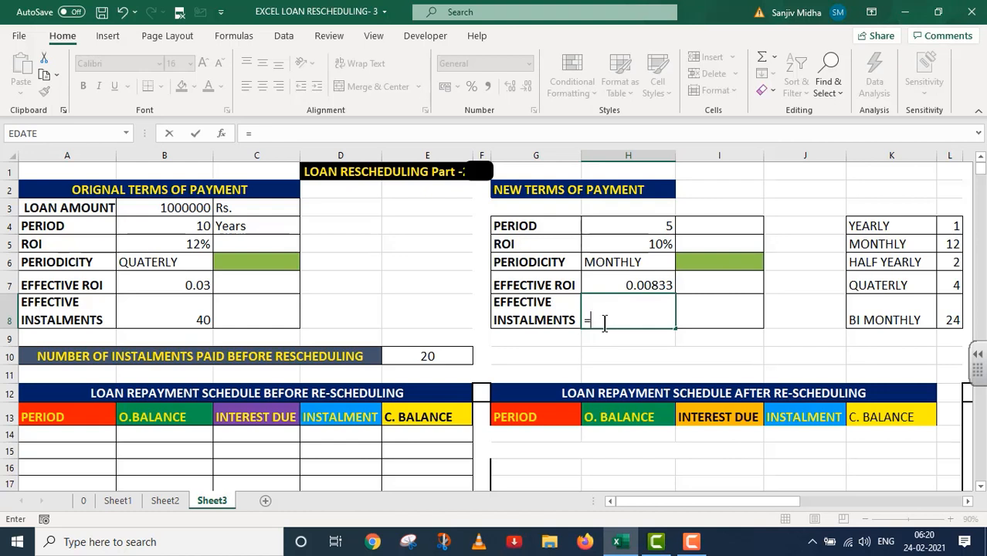
pyautogui.click(617, 226)
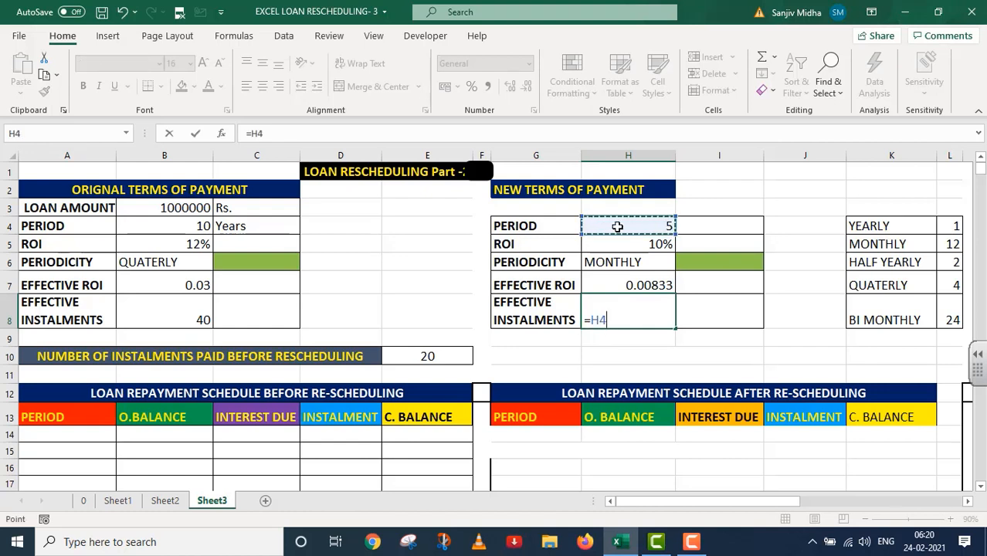
pyautogui.write('*')
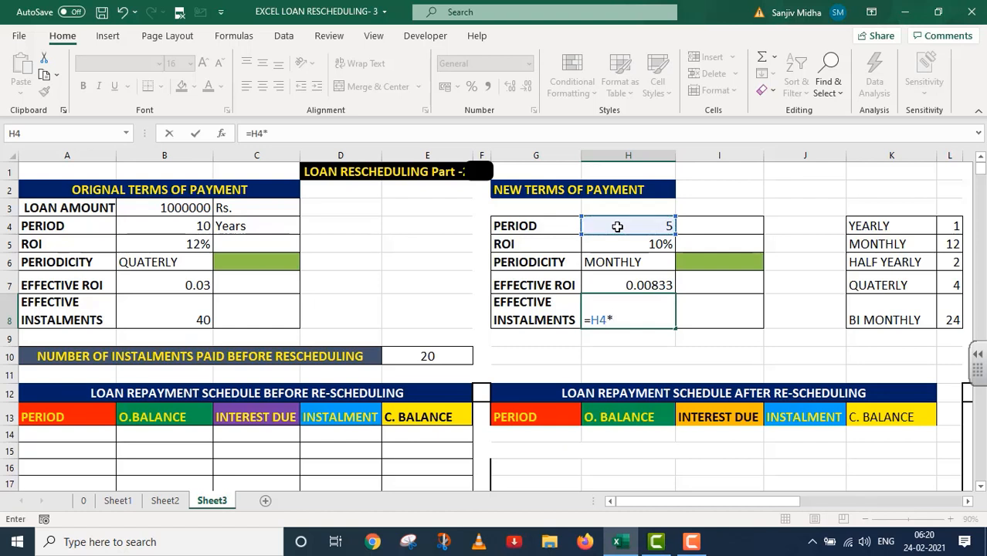
pyautogui.write('V')
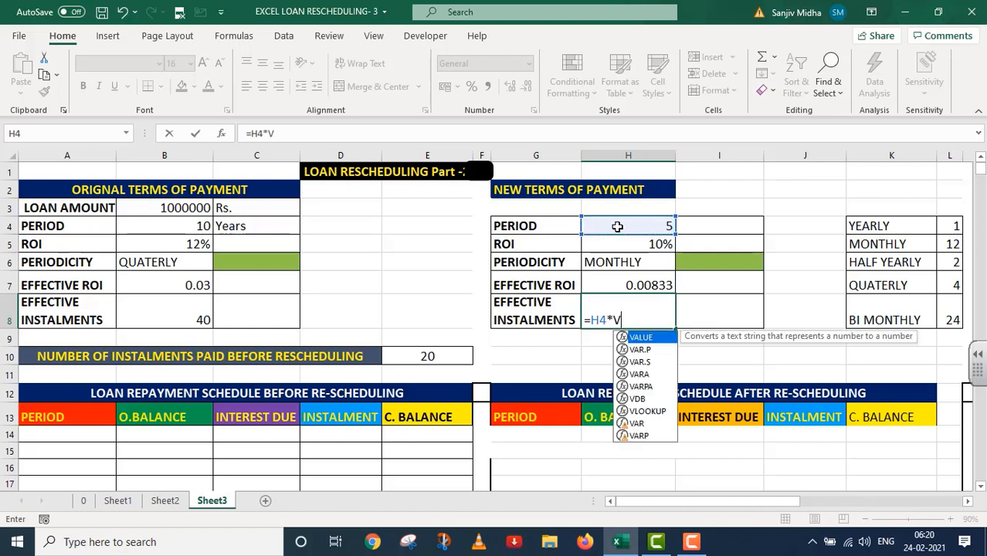
pyautogui.write('LO')
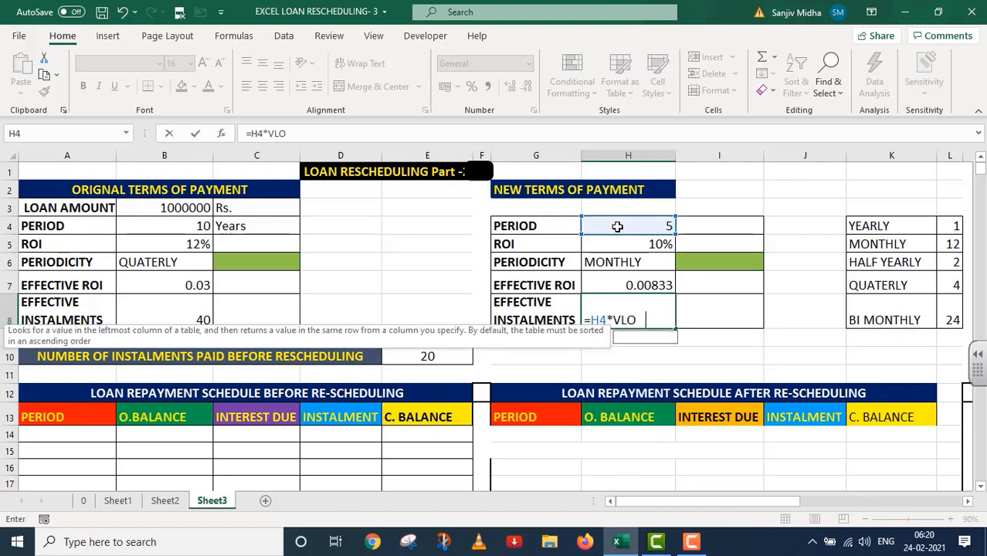
pyautogui.write('OKUP(')
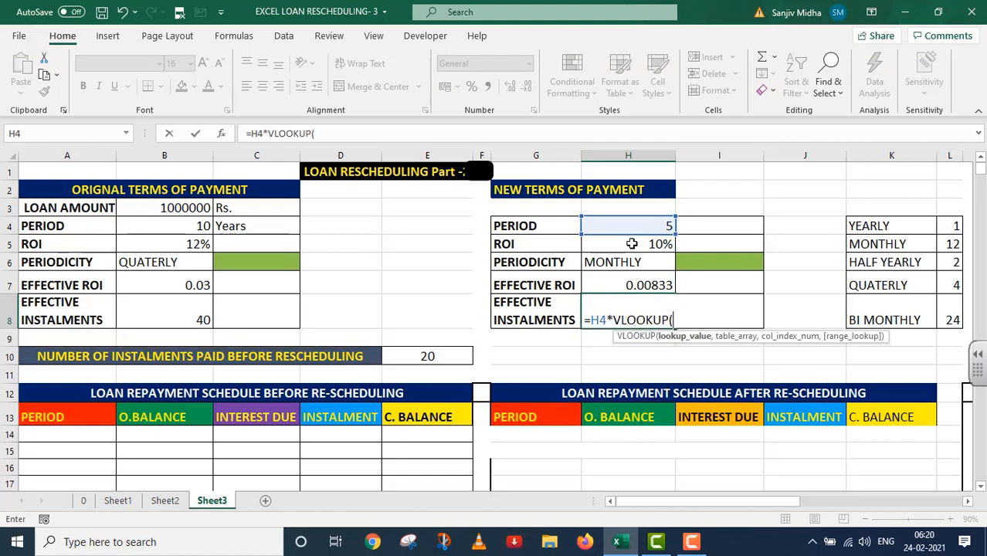
pyautogui.click(620, 262)
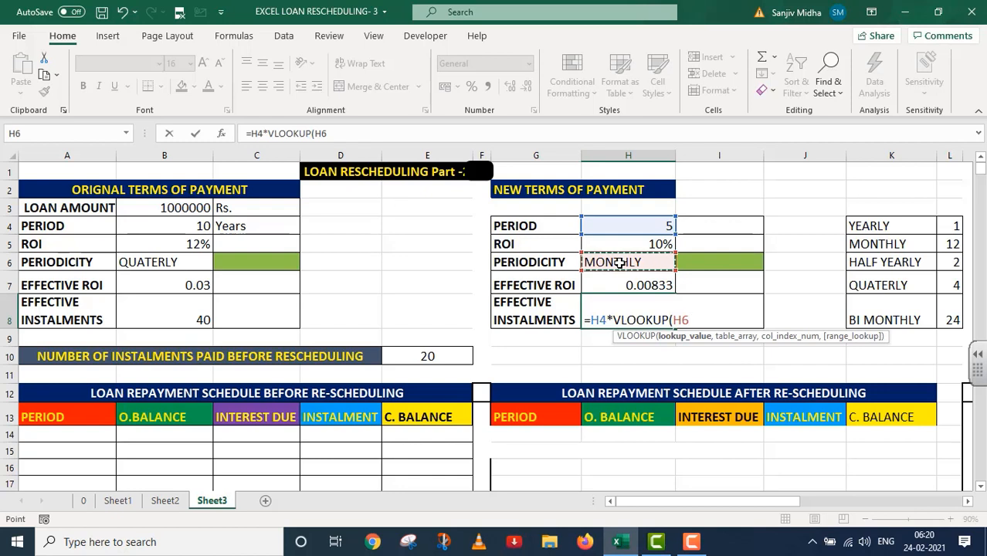
pyautogui.write(',')
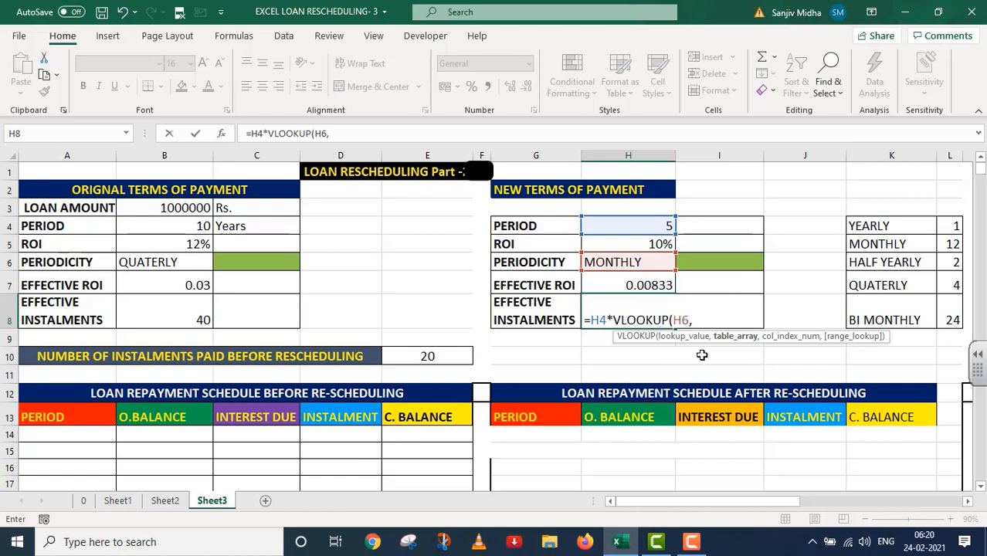
pyautogui.click(880, 226)
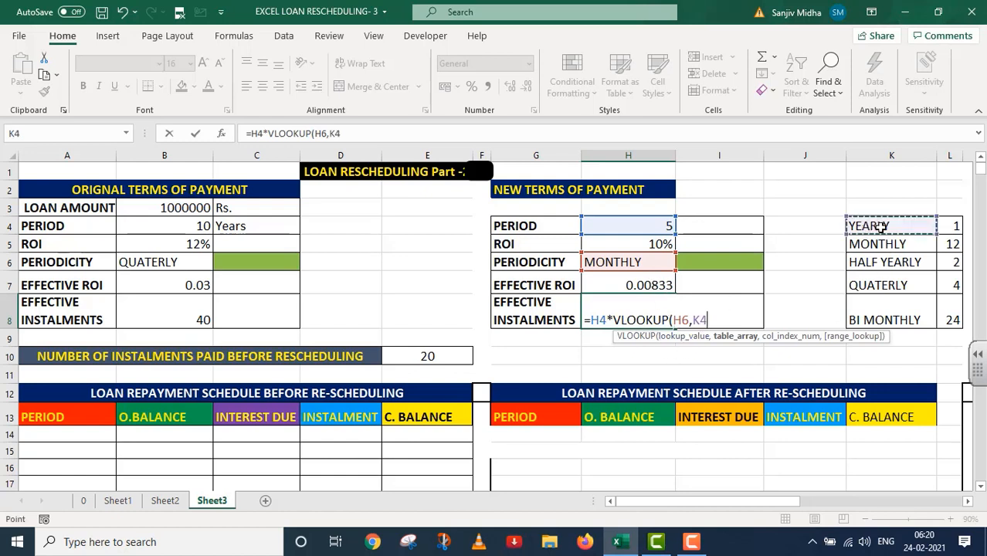
pyautogui.moveTo(881, 226); pyautogui.dragTo(954, 319)
pyautogui.write(',')
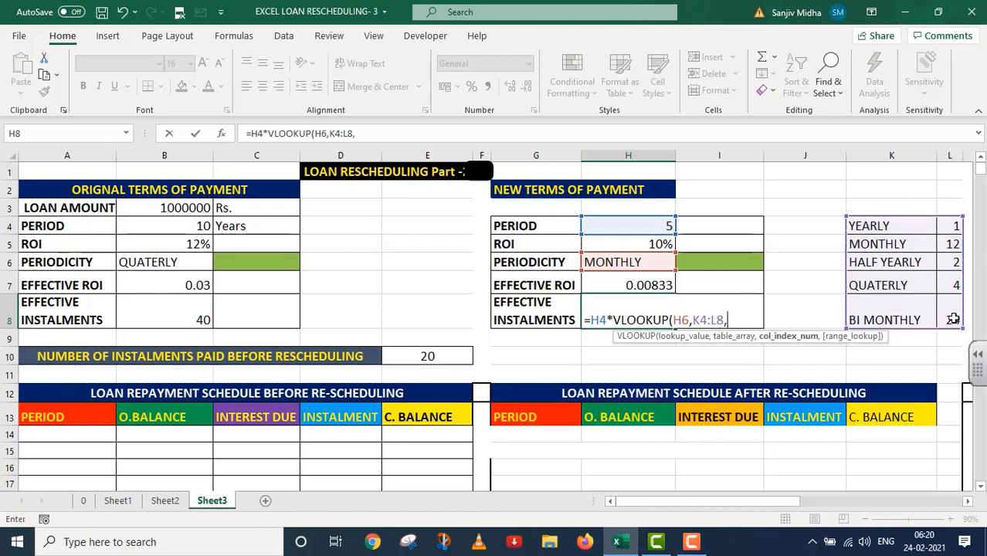
pyautogui.write('2,')
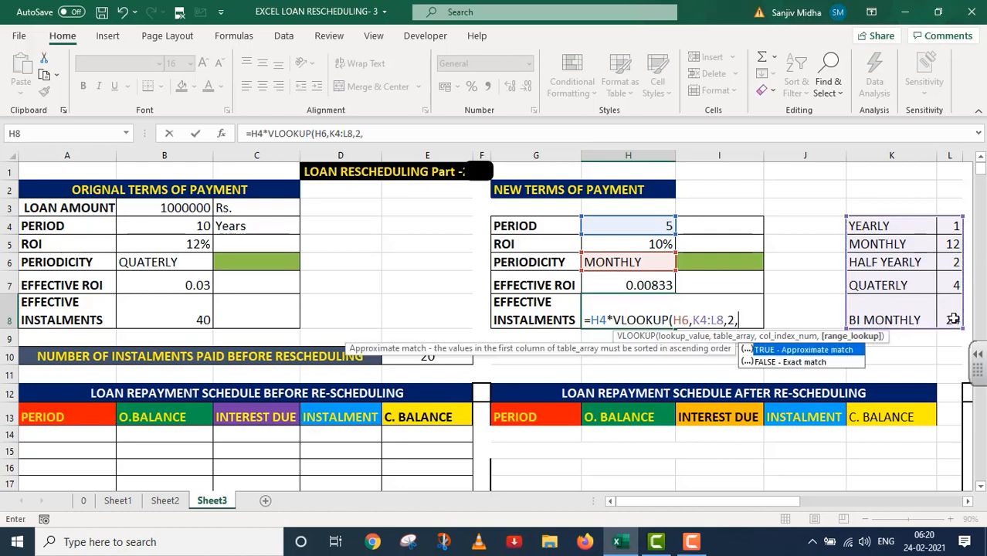
pyautogui.doubleClick(807, 362)
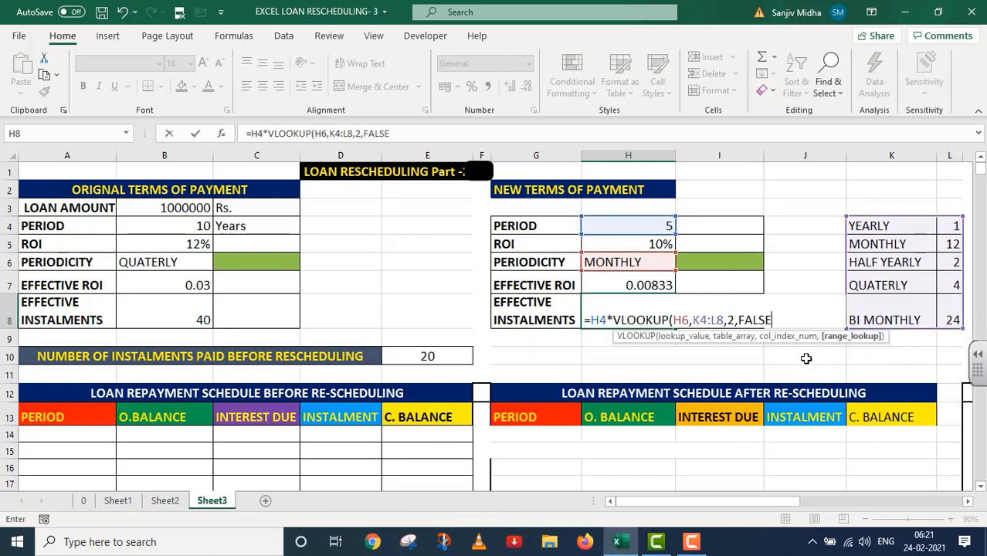
pyautogui.write(')')
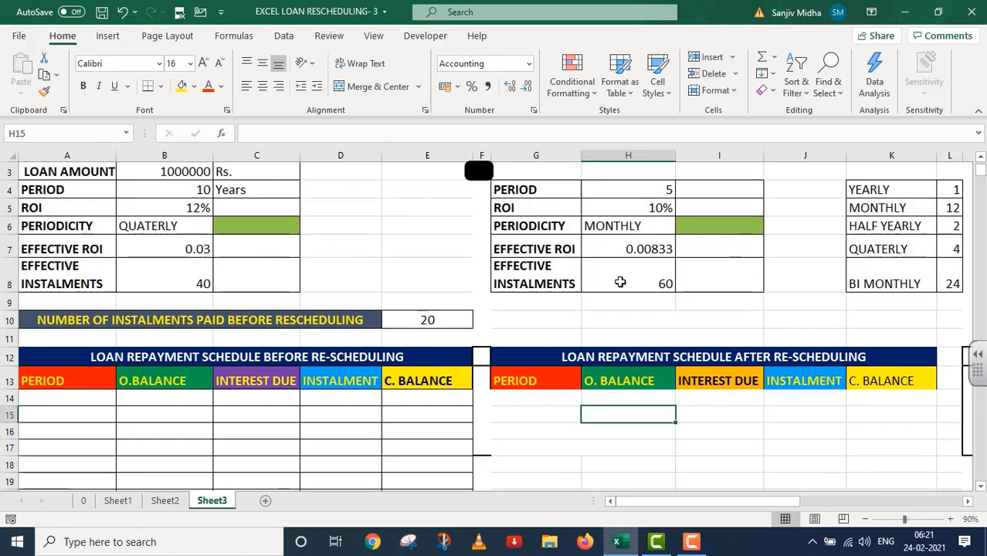
pyautogui.scroll(1, 620, 281)
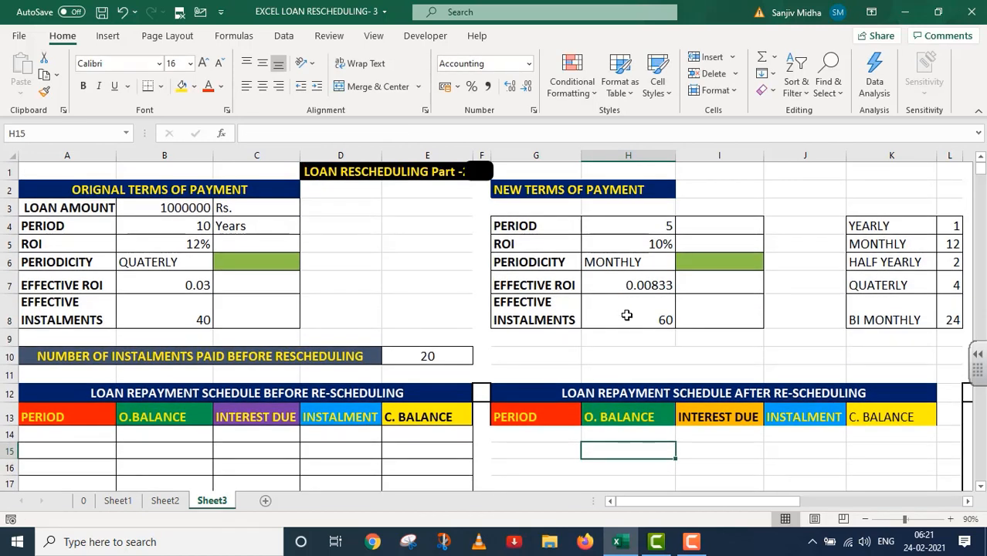
pyautogui.click(626, 315)
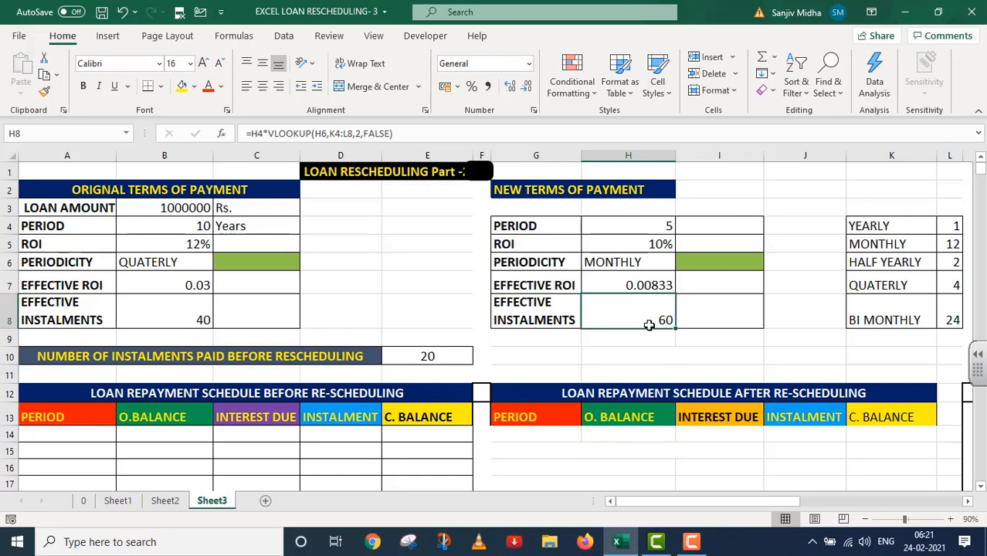
# Test the new periodicity in H6 with YEARLY, HALF YEARLY and QUATERLY, and set it back to MONTHLY.
pyautogui.click(656, 262)
pyautogui.click(681, 263)
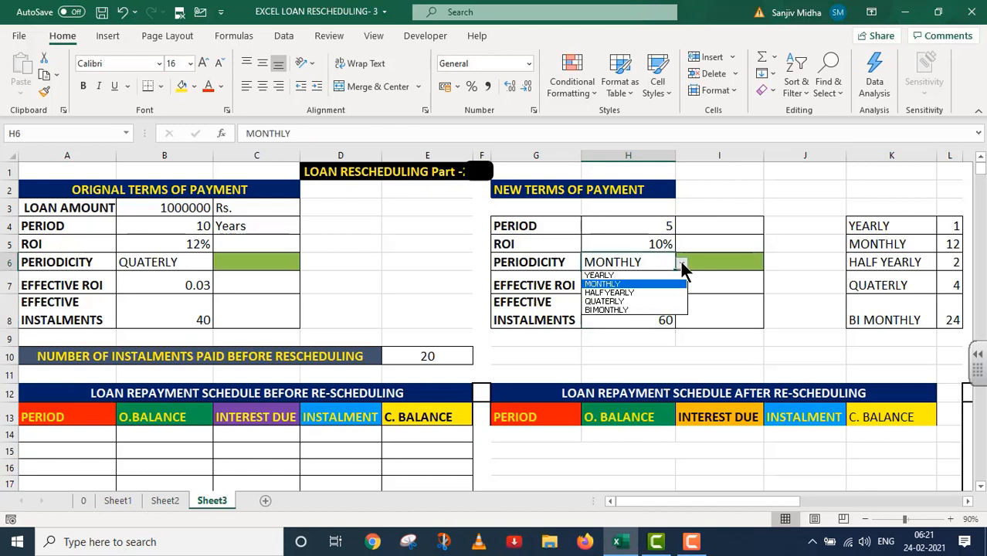
pyautogui.click(640, 275)
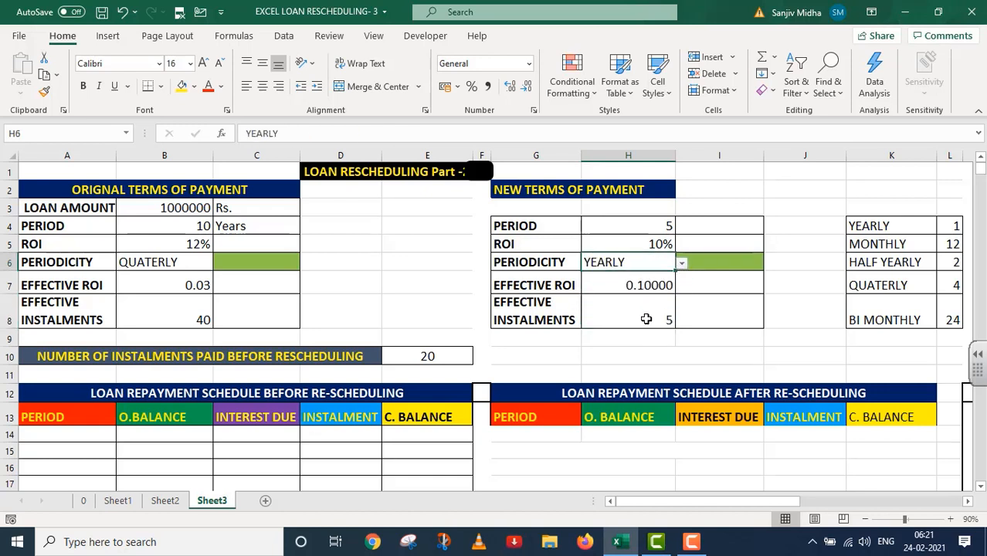
pyautogui.click(682, 262)
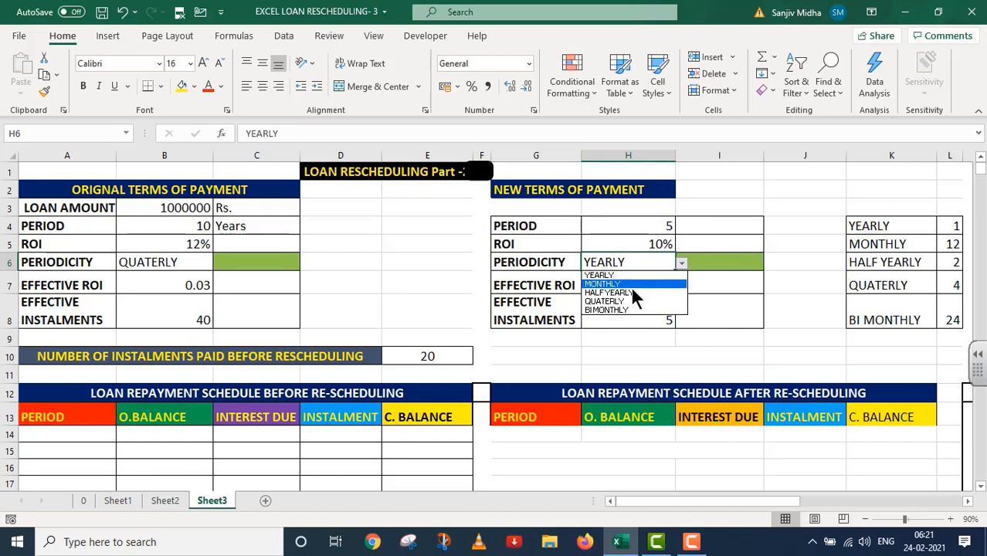
pyautogui.click(630, 293)
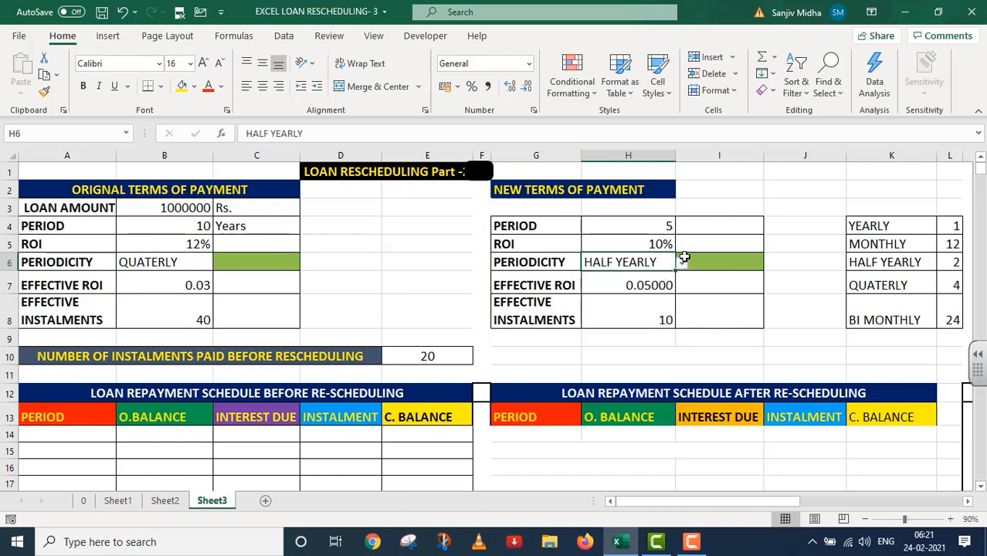
pyautogui.click(681, 264)
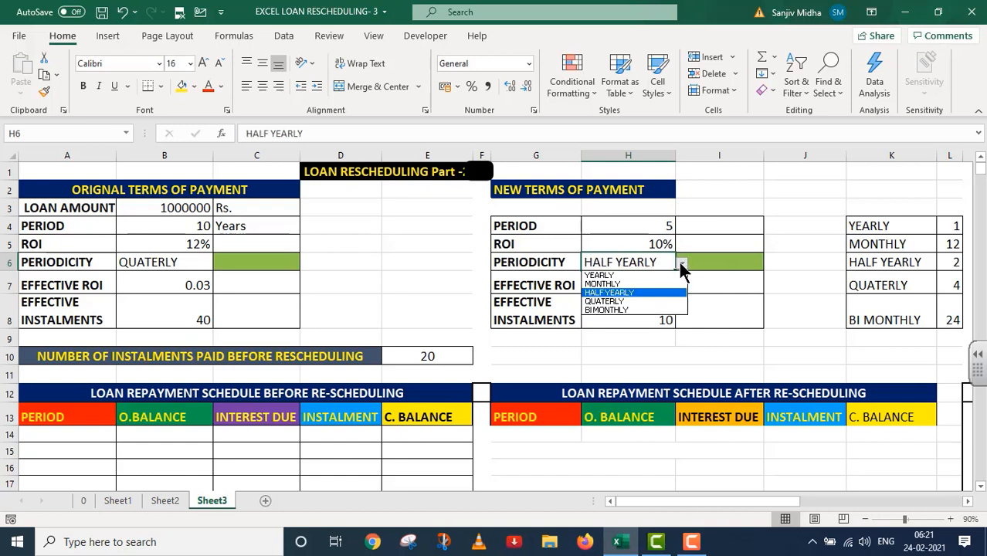
pyautogui.click(628, 301)
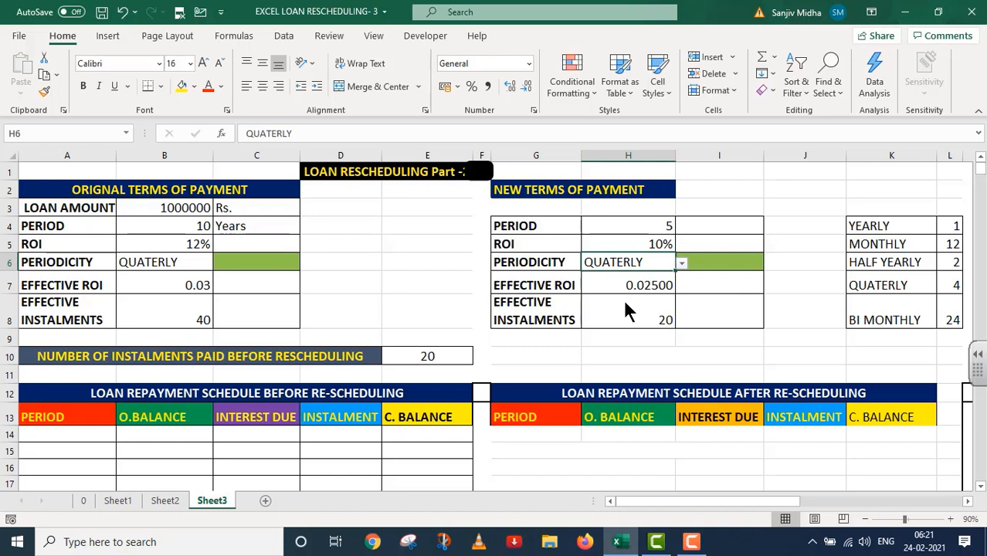
pyautogui.click(683, 264)
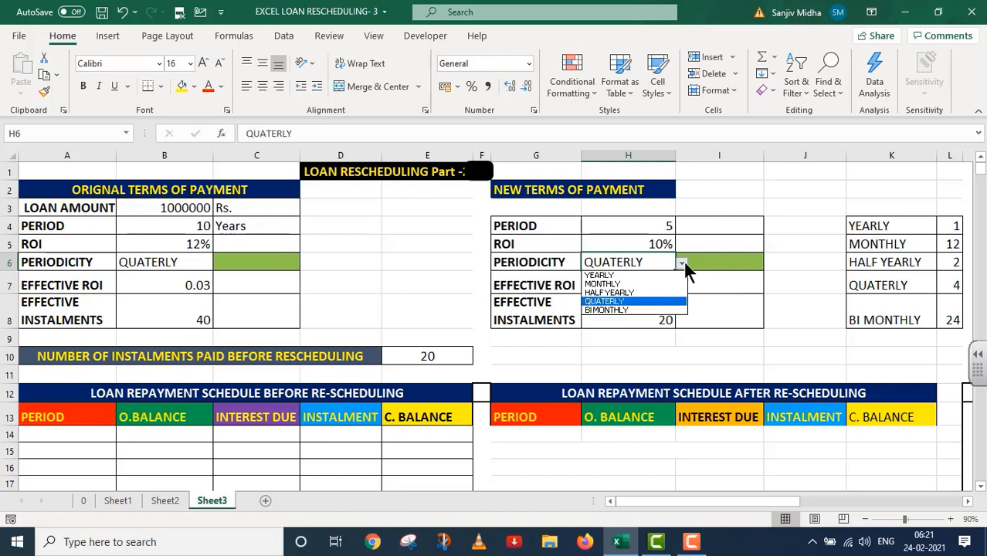
pyautogui.click(617, 283)
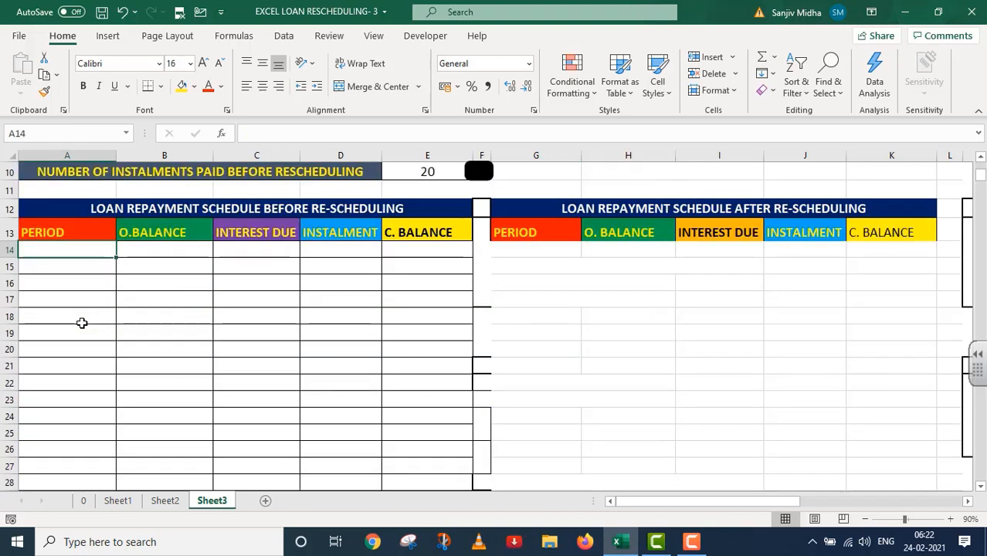
# Start the schedule before rescheduling with period 1 in A14 and the opening balance in B14 as =B3.
pyautogui.scroll(3, 82, 323)
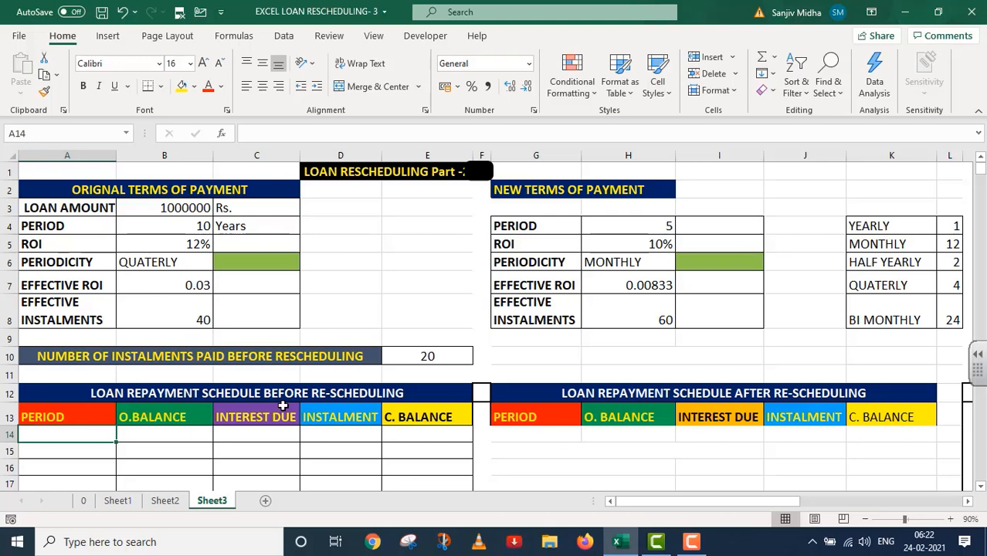
pyautogui.scroll(-1, 283, 405)
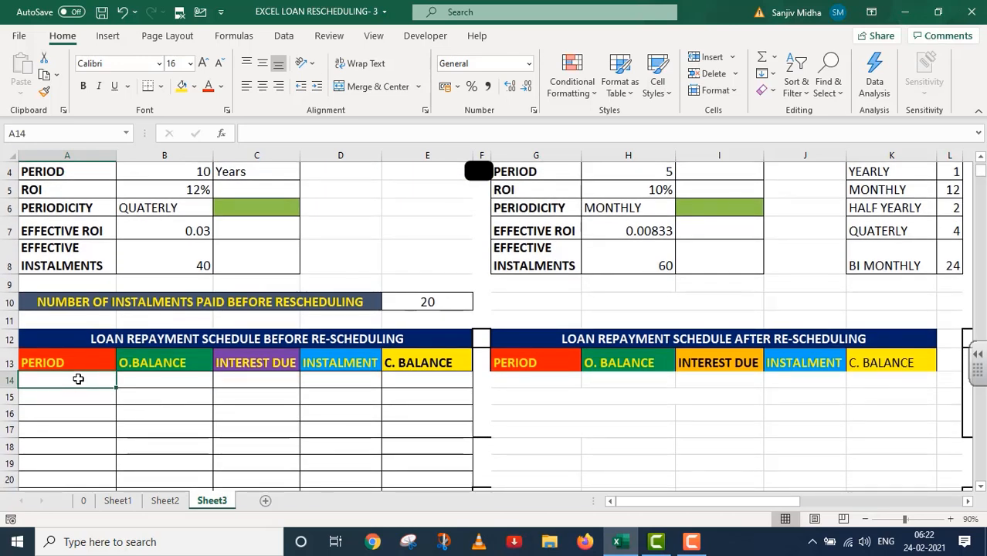
pyautogui.write('1')
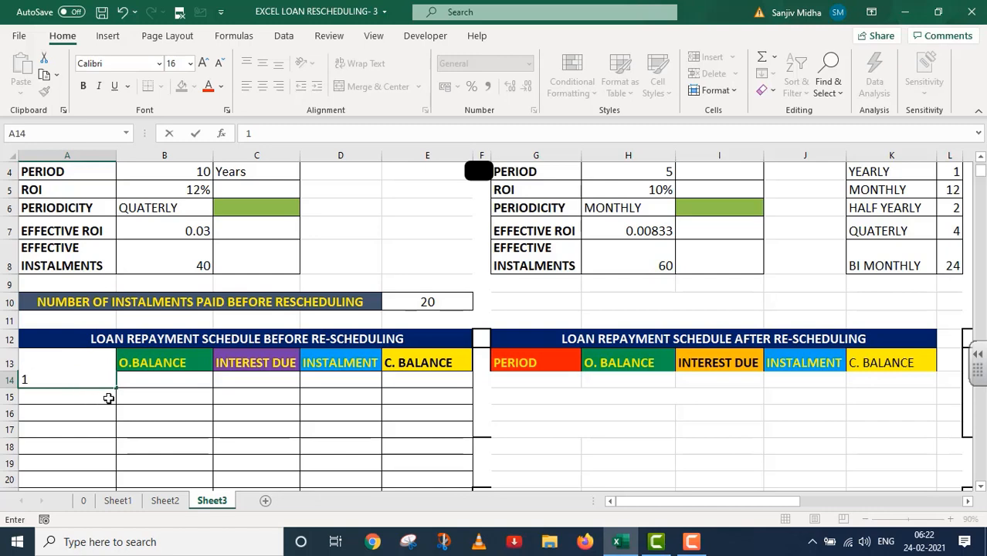
pyautogui.scroll(1, 108, 396)
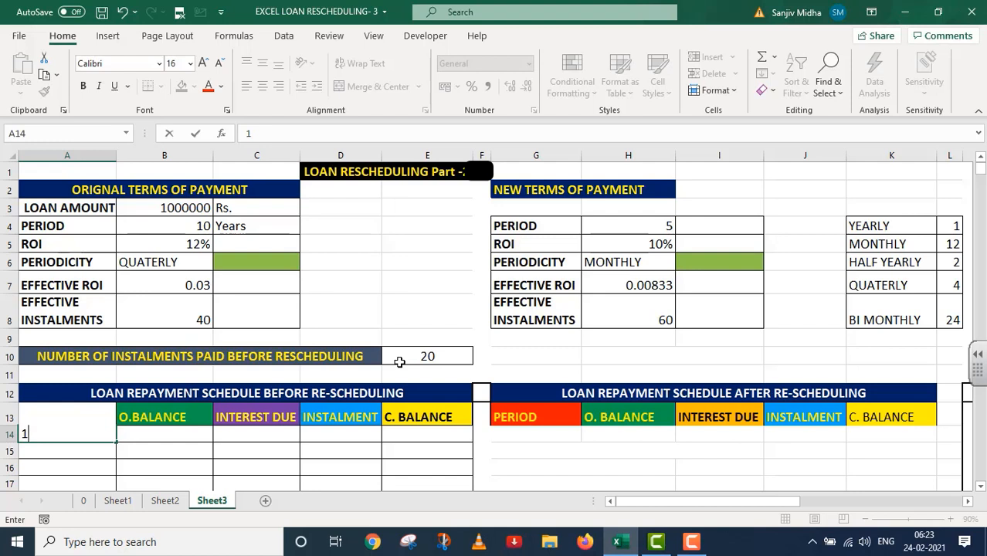
pyautogui.click(150, 432)
pyautogui.write('=')
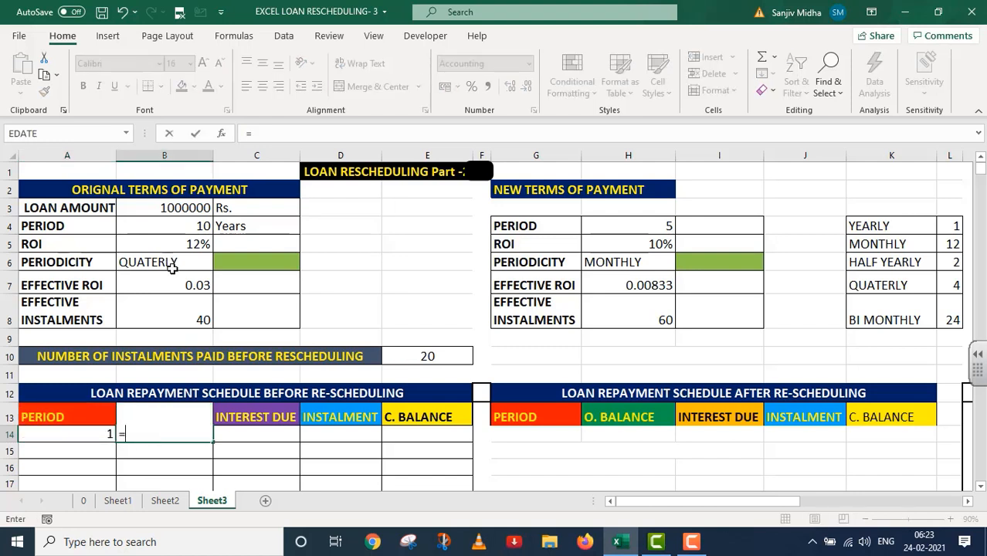
pyautogui.click(178, 207)
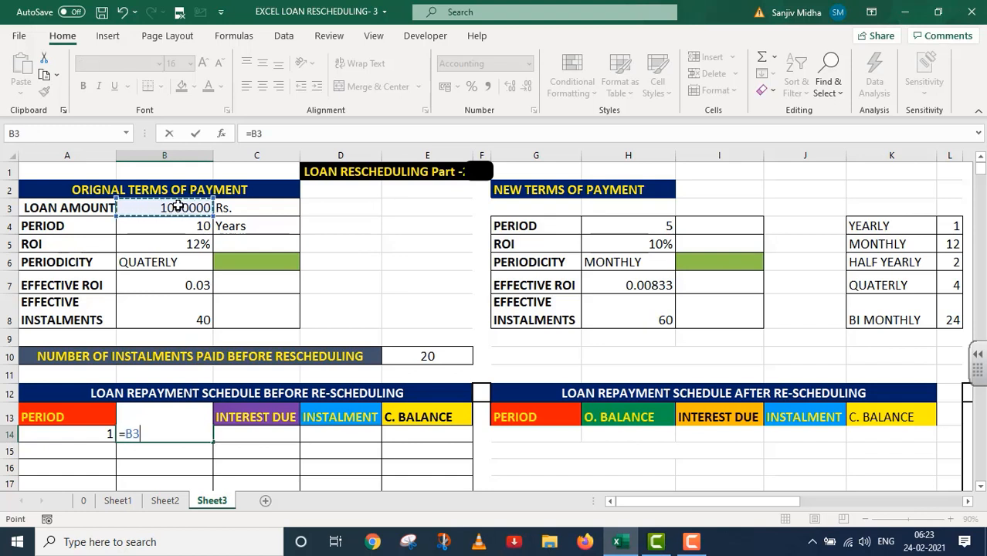
pyautogui.press('Return')
# Calculate the first period's interest due in C14 with the formula =IPMT(B7,A14,B8,-B3).
pyautogui.click(240, 434)
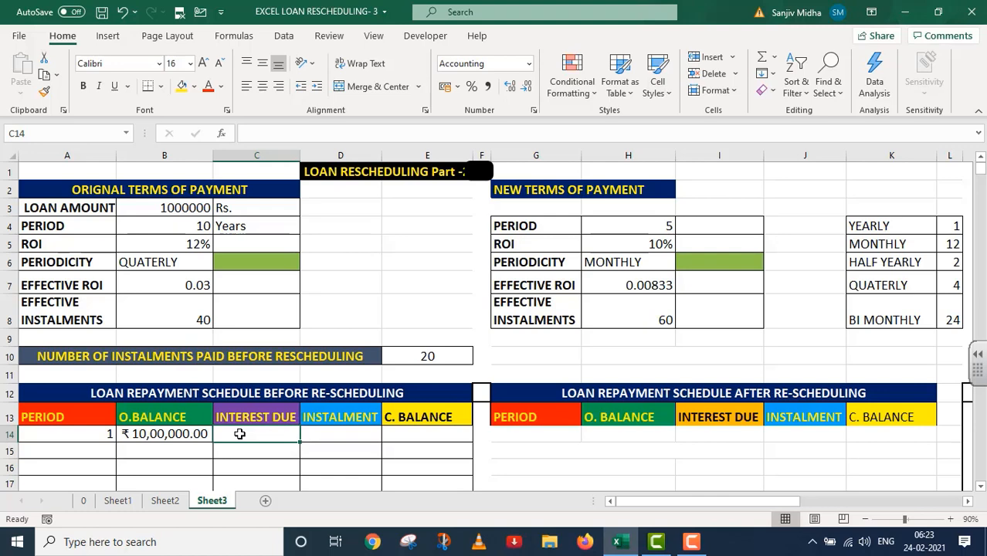
pyautogui.write('=I')
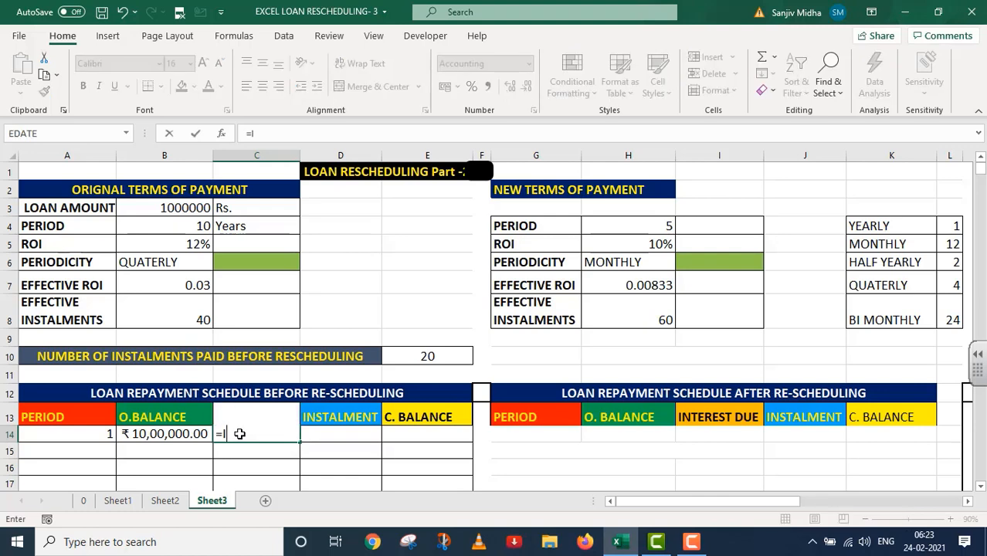
pyautogui.write('PMT(')
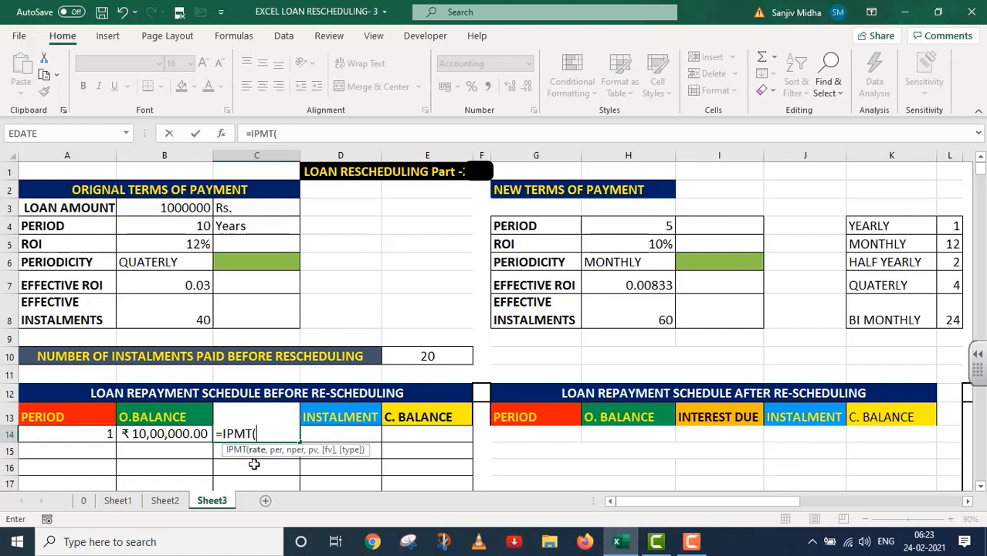
pyautogui.click(198, 283)
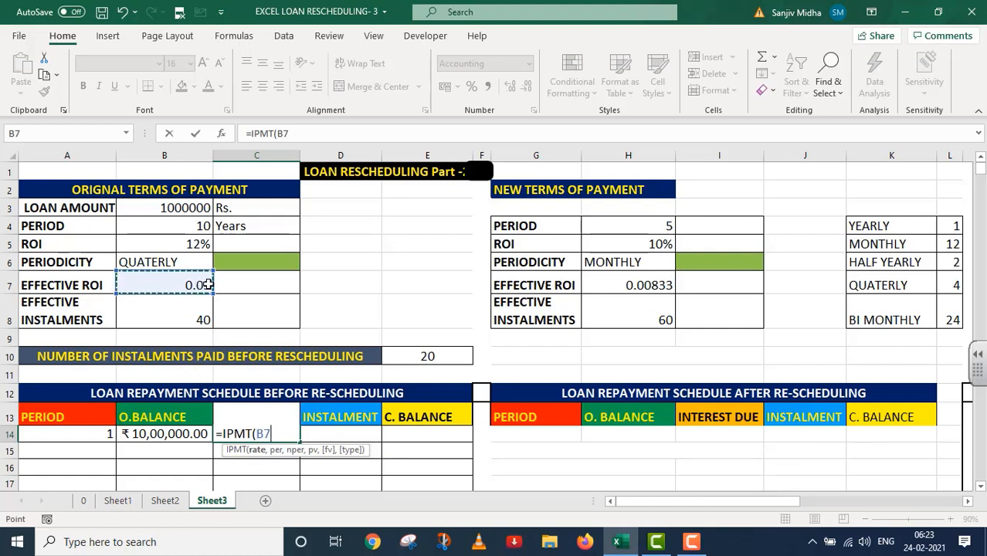
pyautogui.write(',')
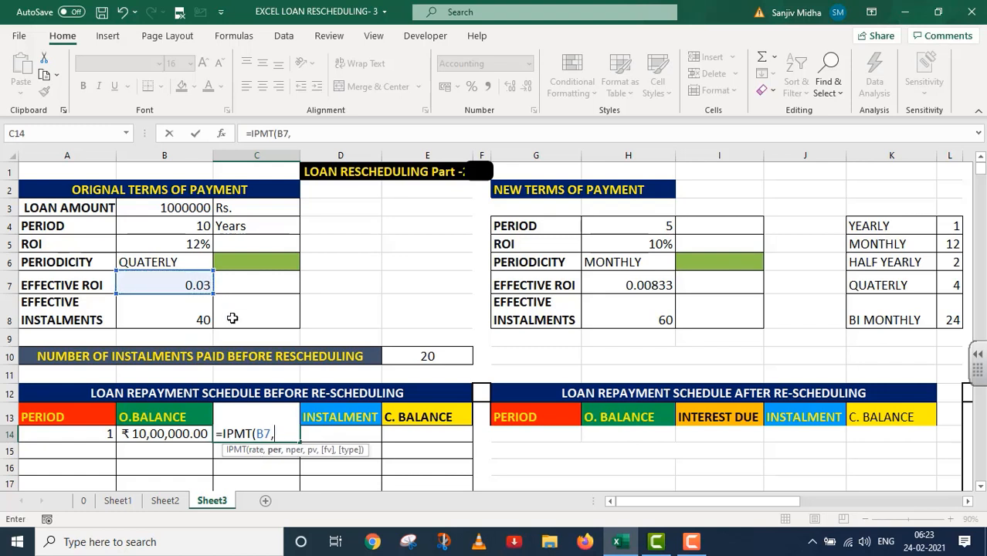
pyautogui.click(74, 433)
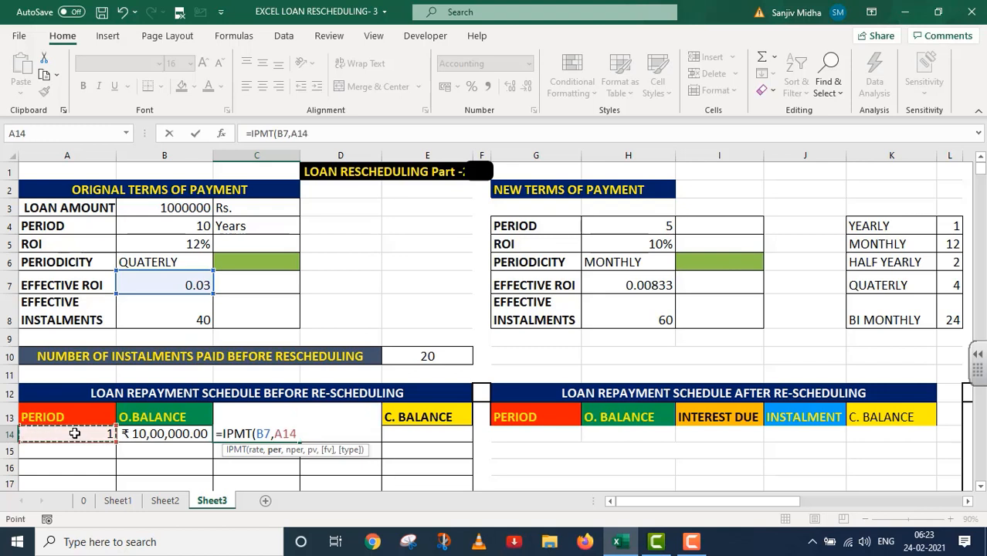
pyautogui.write(',')
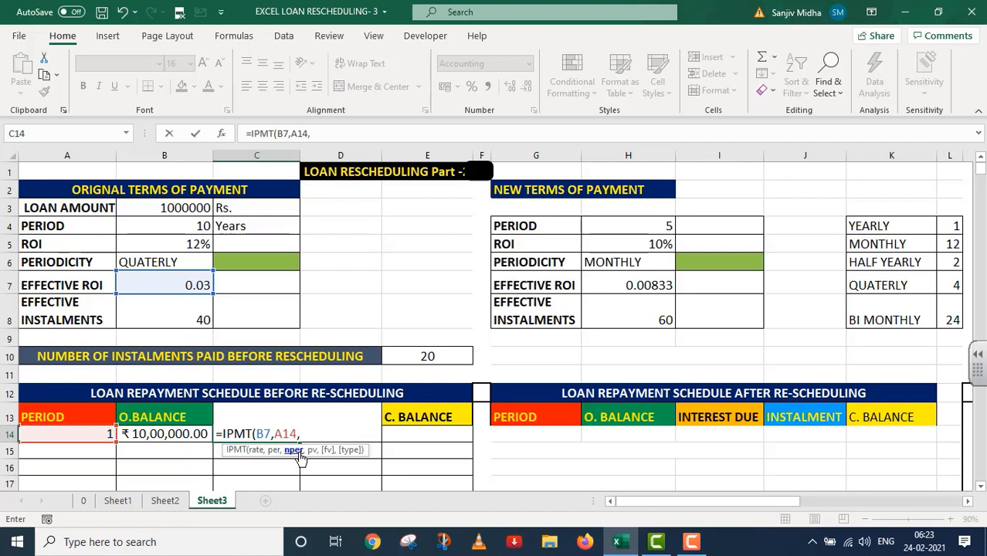
pyautogui.click(201, 317)
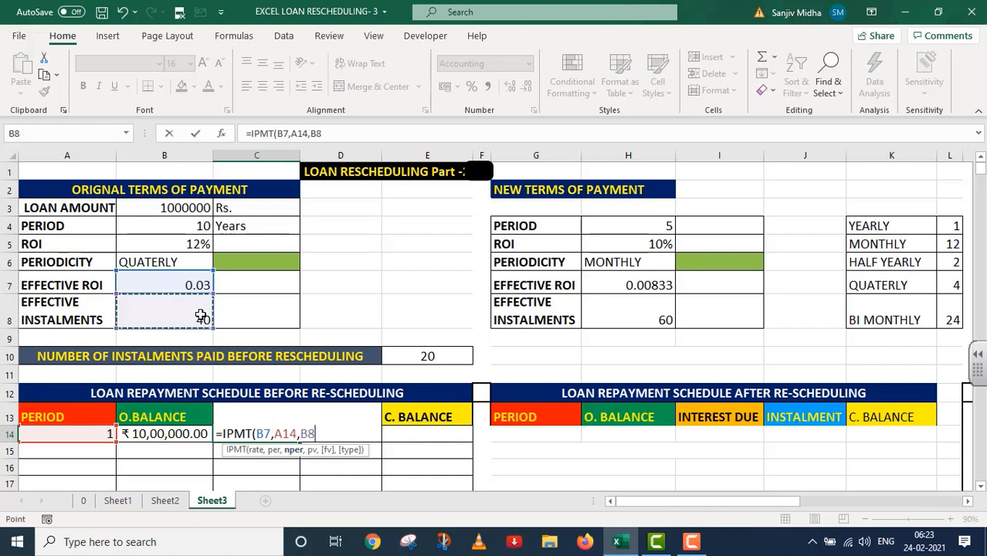
pyautogui.write(',')
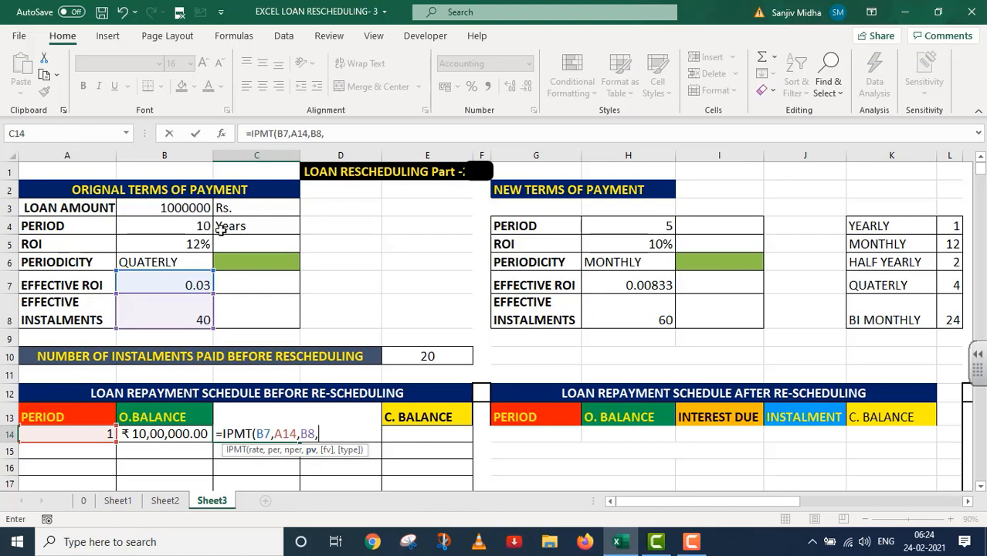
pyautogui.click(194, 205)
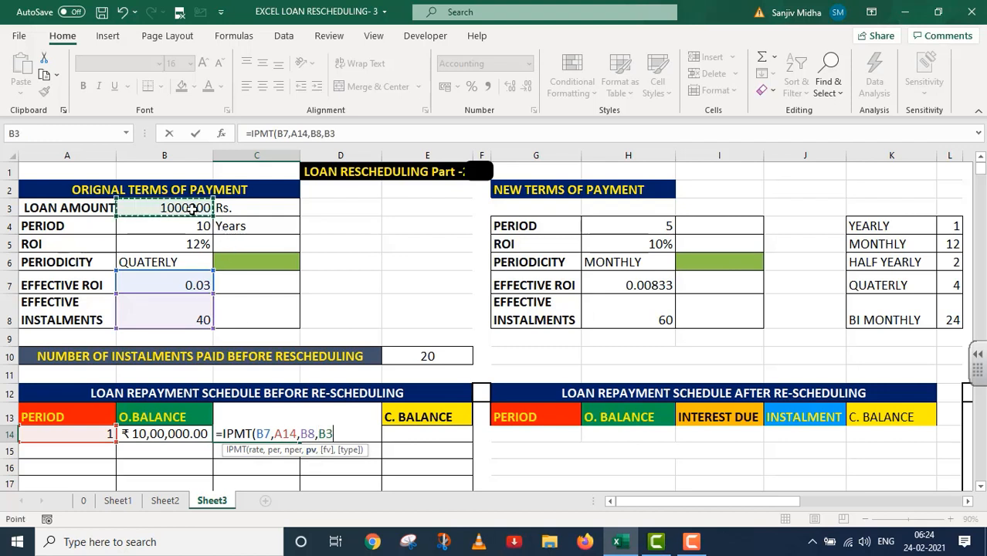
pyautogui.click(321, 433)
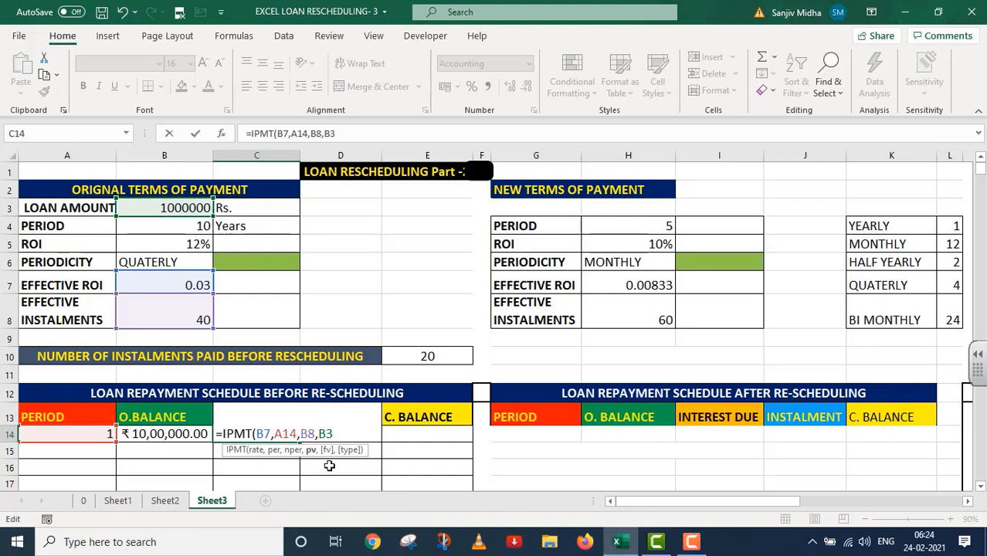
pyautogui.write('-')
pyautogui.write(')')
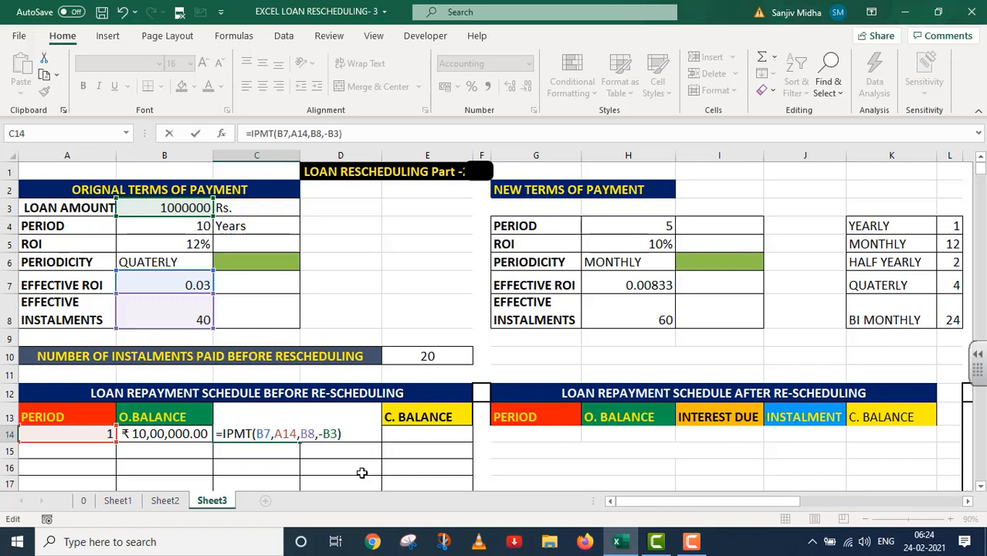
pyautogui.press('Return')
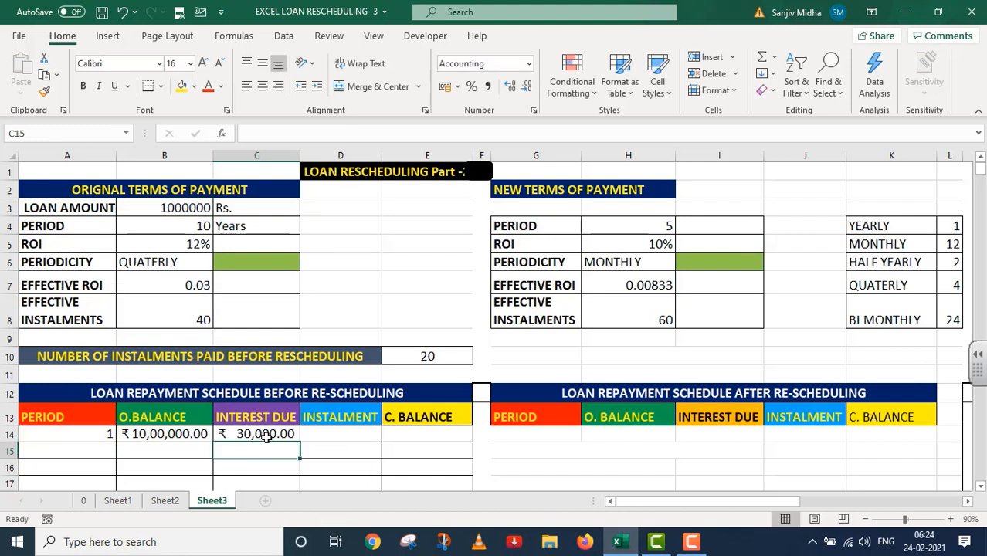
# Calculate the first period's instalment in D14 with the formula =PMT(B7,B8,-B3).
pyautogui.click(322, 435)
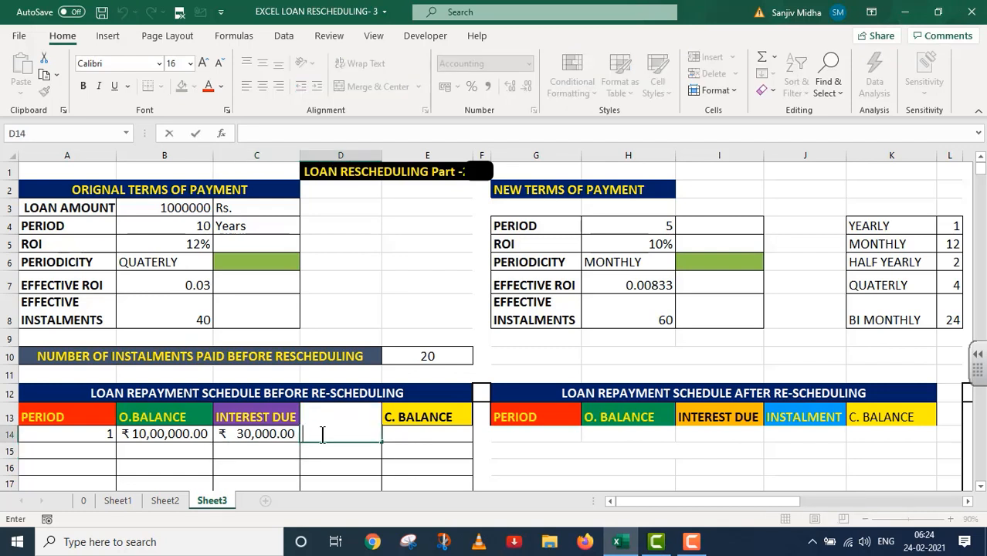
pyautogui.write('=')
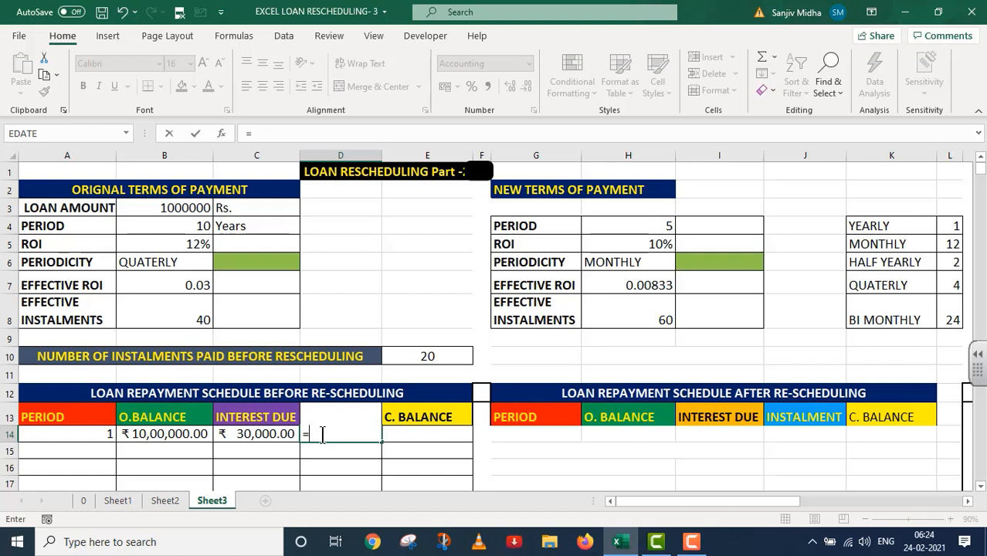
pyautogui.write('PMT(')
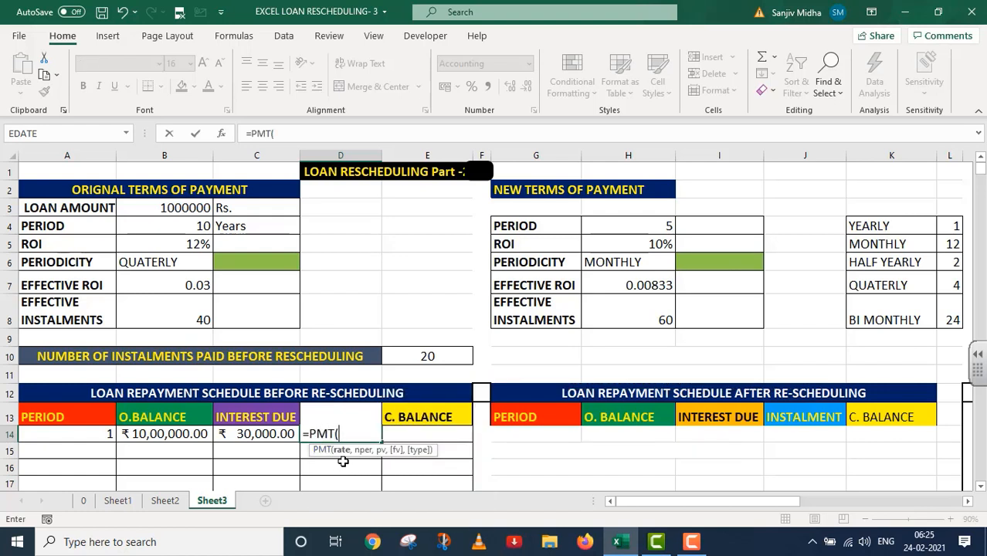
pyautogui.click(180, 284)
pyautogui.write(',')
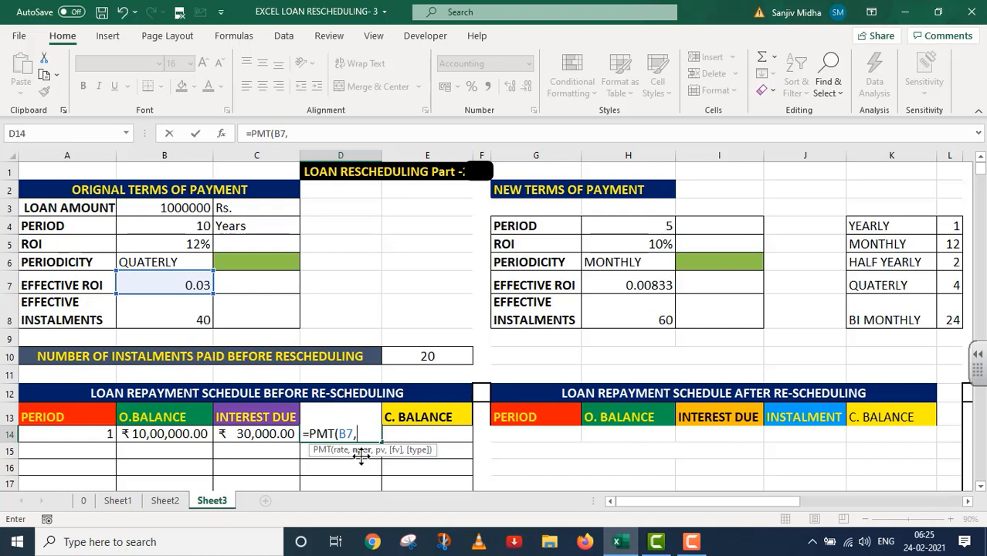
pyautogui.click(176, 312)
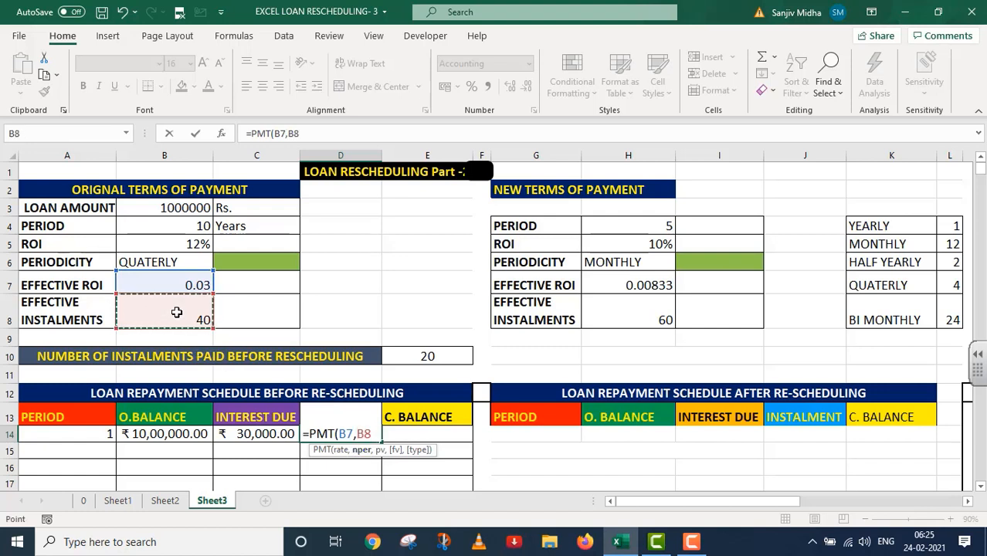
pyautogui.write(',')
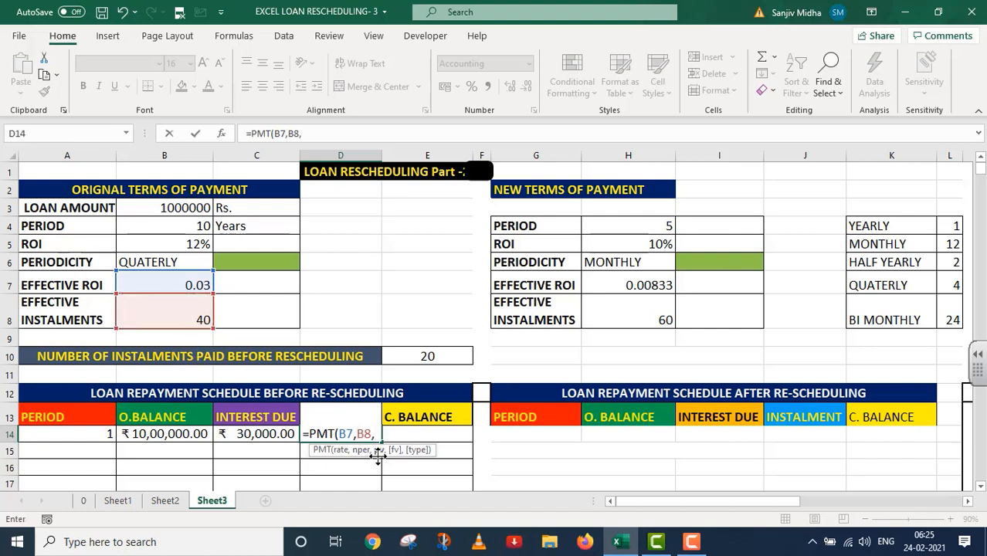
pyautogui.click(174, 209)
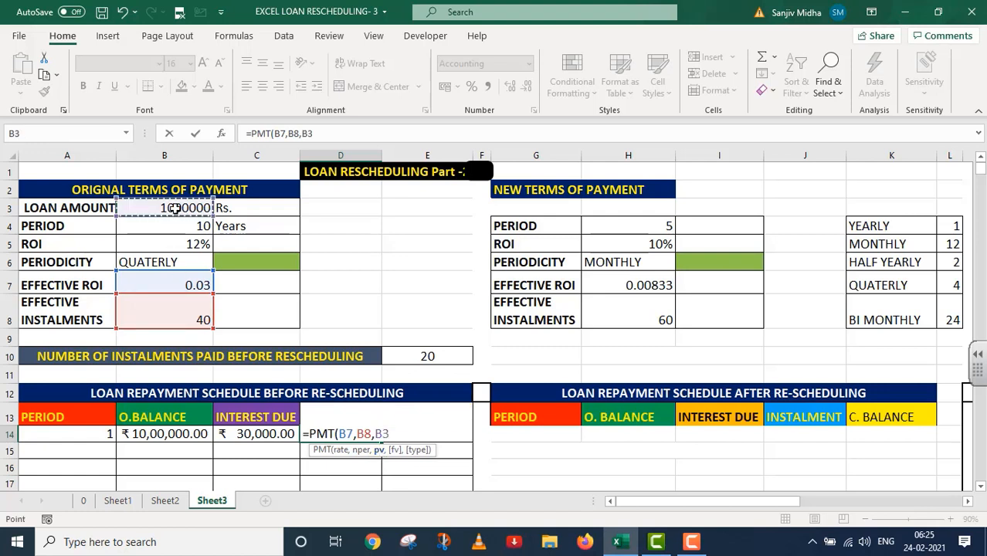
pyautogui.click(375, 433)
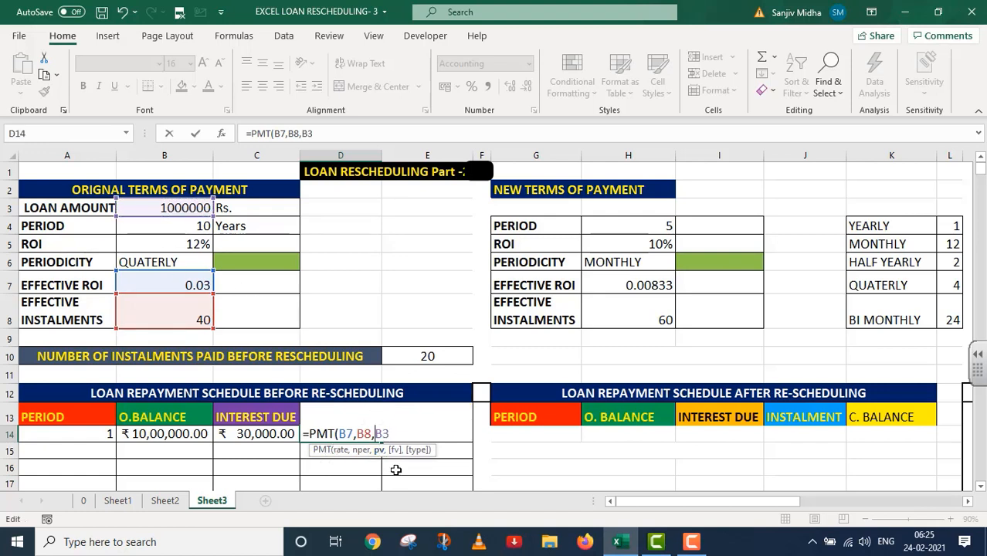
pyautogui.write('-B3')
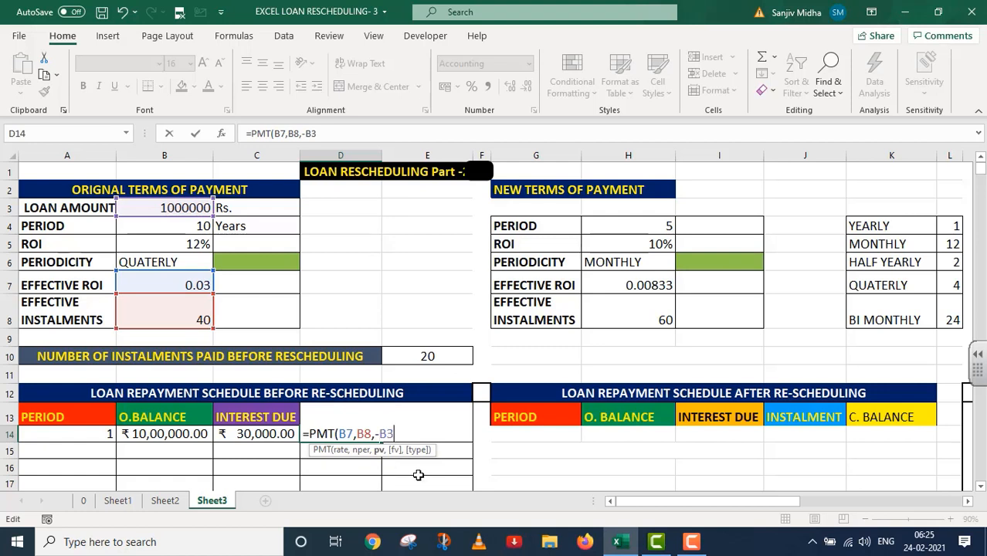
pyautogui.write(',')
pyautogui.press('BackSpace')
pyautogui.write(')')
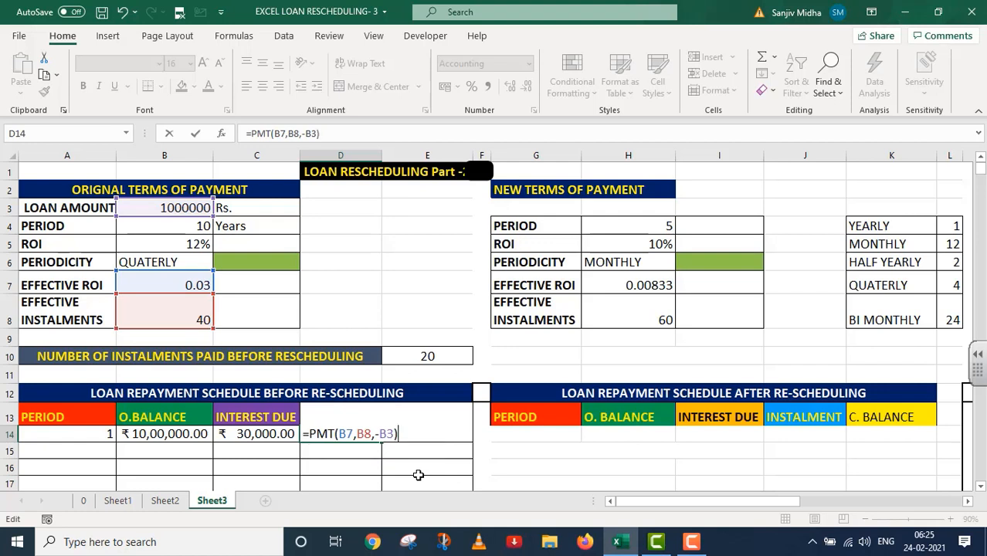
pyautogui.press('Return')
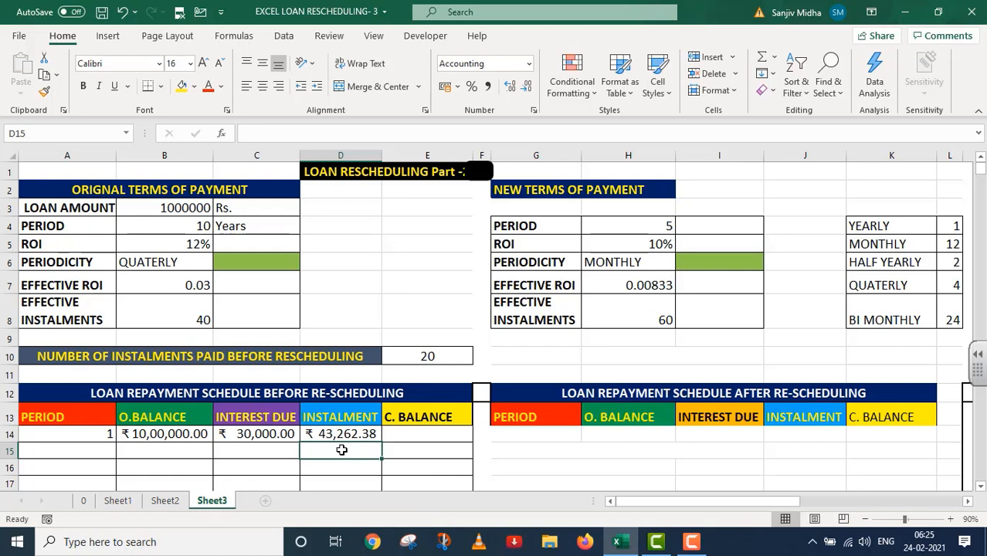
# Calculate the first period's closing balance in E14 with the formula =(B14+C14)-D14.
pyautogui.click(402, 435)
pyautogui.write('=')
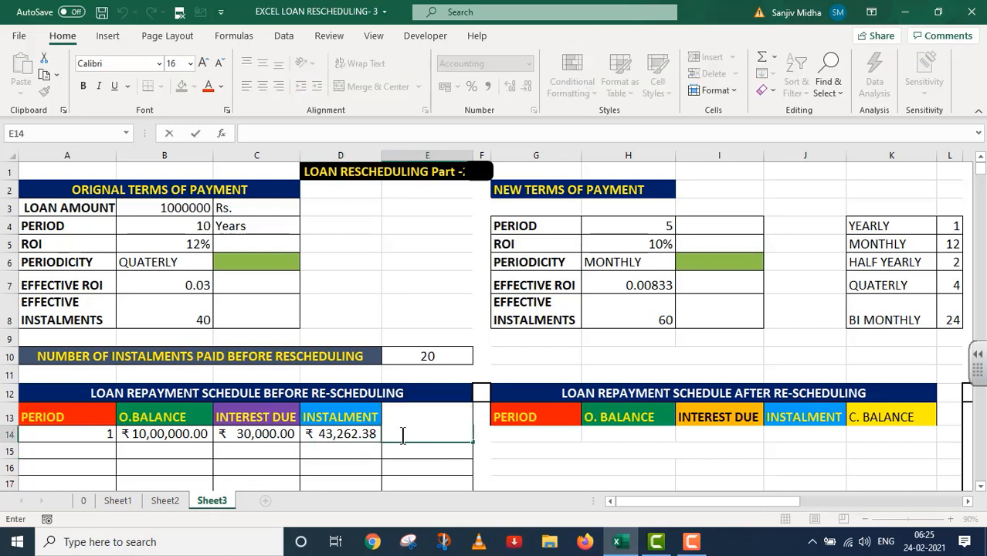
pyautogui.write('(')
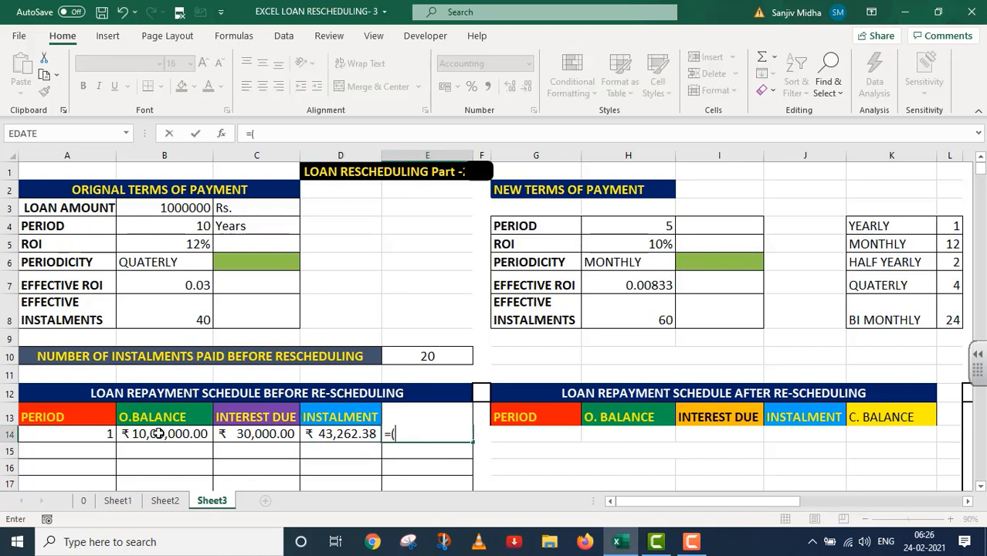
pyautogui.click(159, 434)
pyautogui.write('+')
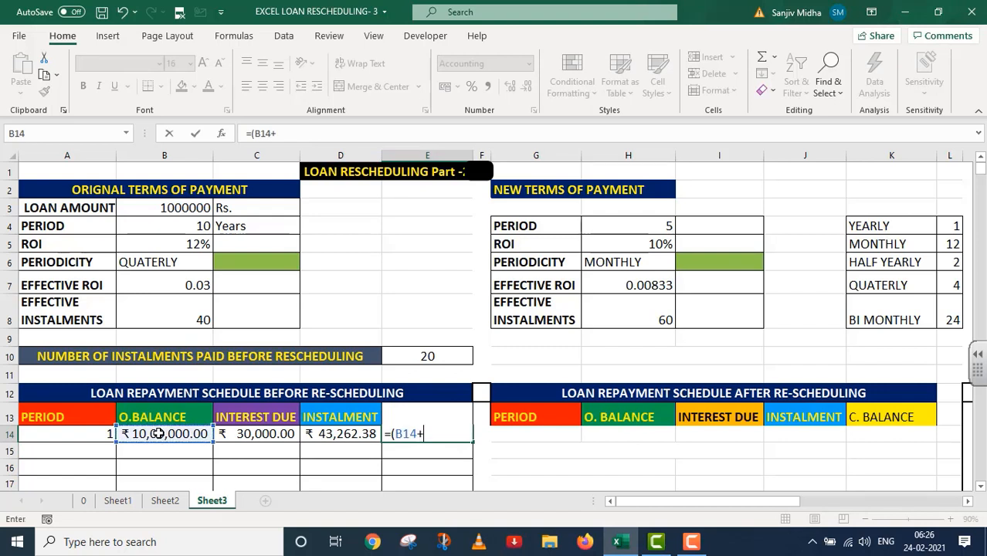
pyautogui.click(245, 435)
pyautogui.write(')')
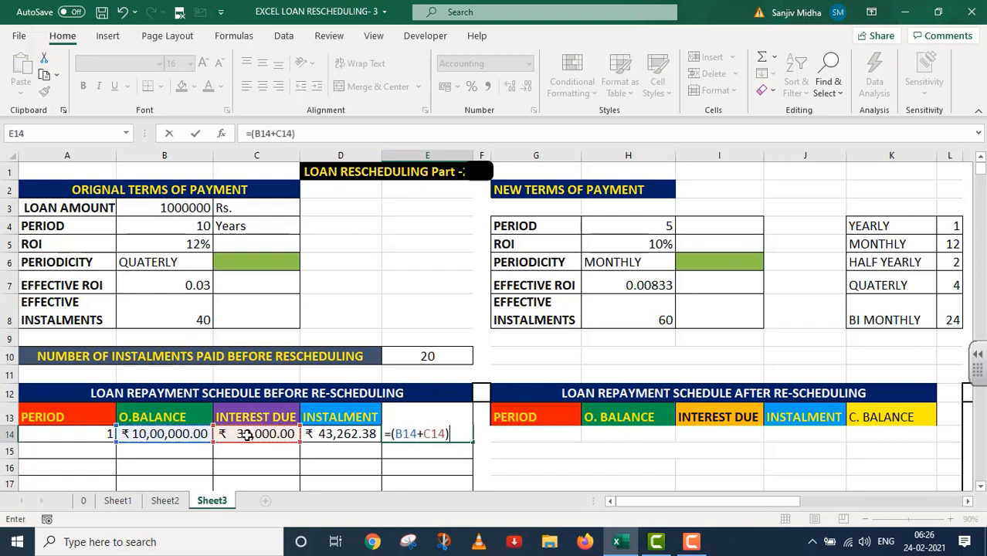
pyautogui.write('-')
pyautogui.click(329, 435)
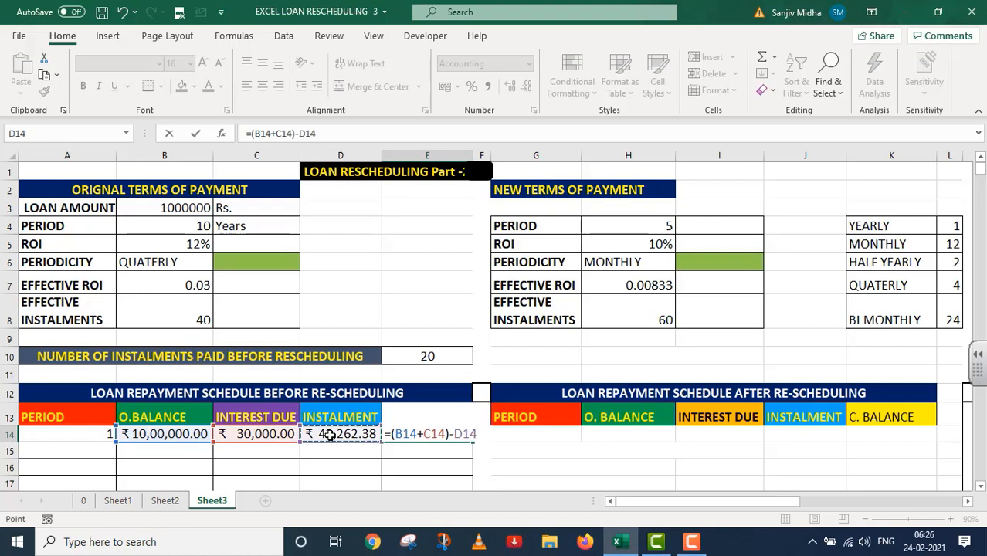
pyautogui.press('Return')
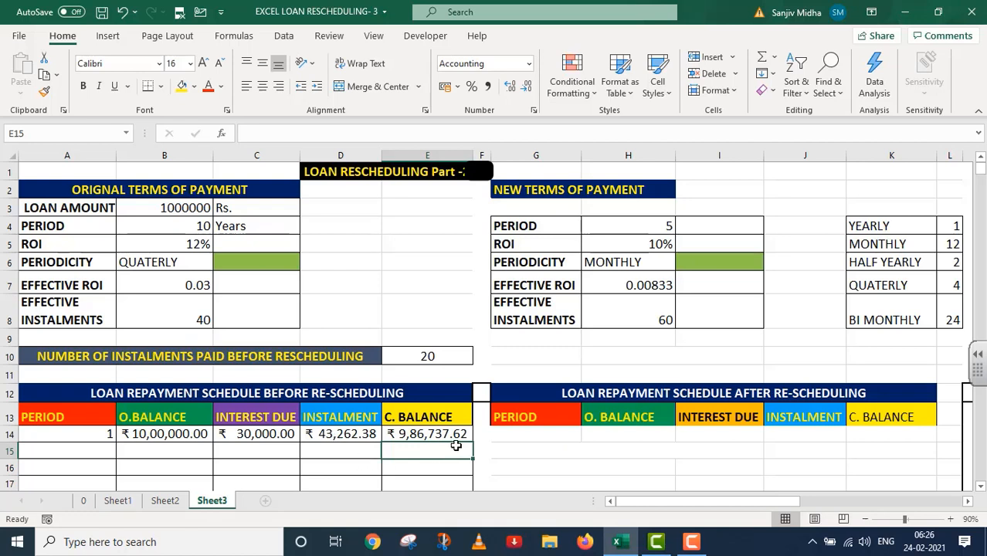
# Number the second period in A15 with the formula =IF(A14<$E$10,A14+1," ").
pyautogui.doubleClick(76, 454)
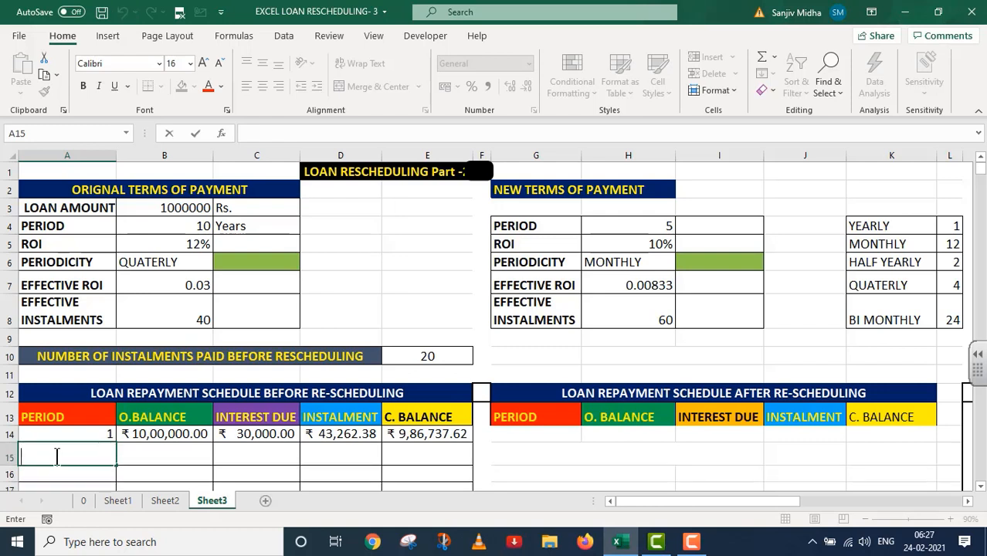
pyautogui.write('=')
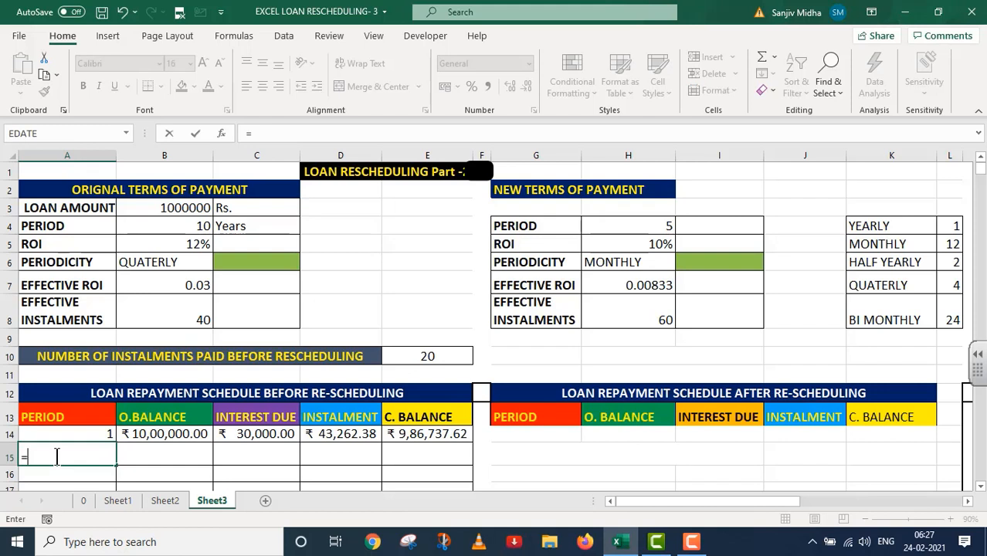
pyautogui.write('IF(')
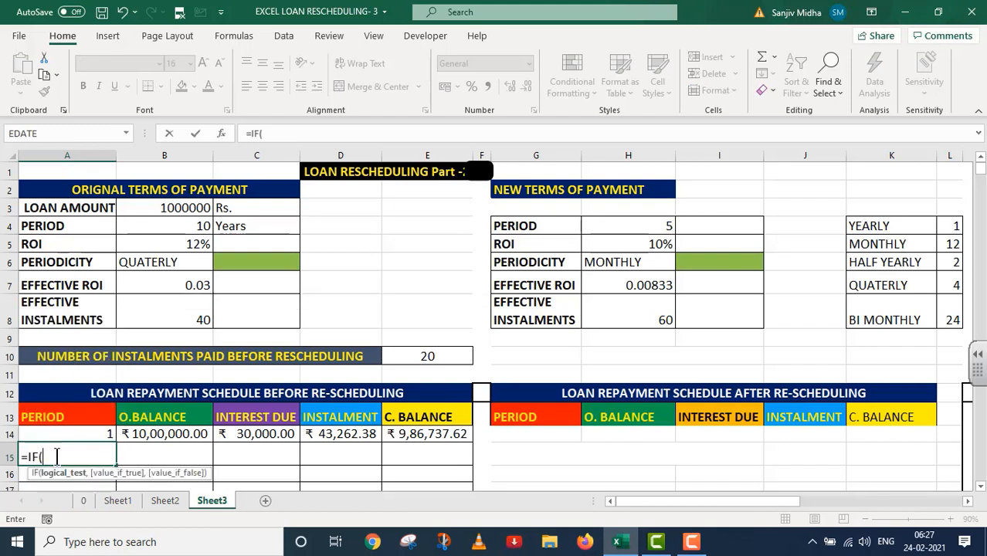
pyautogui.click(65, 434)
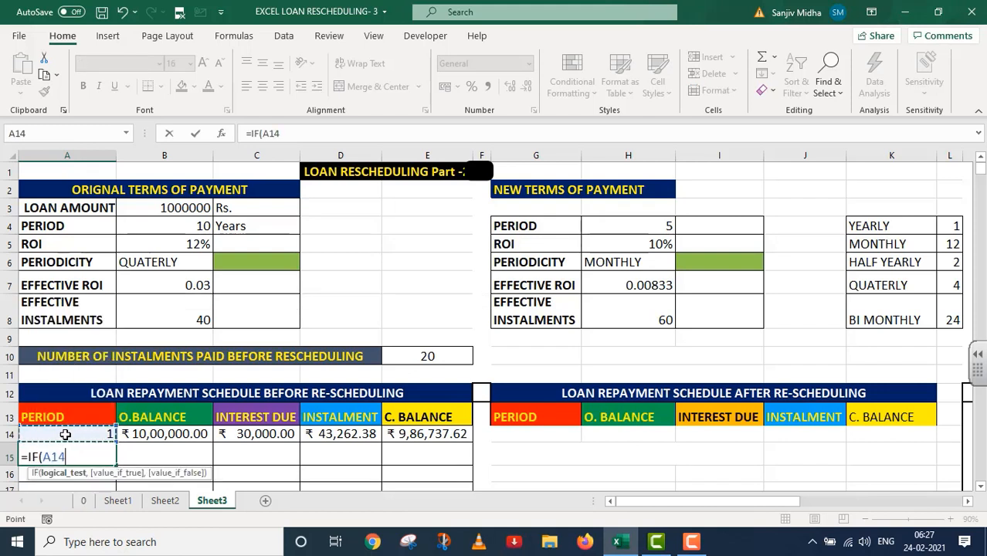
pyautogui.write('<')
pyautogui.click(415, 359)
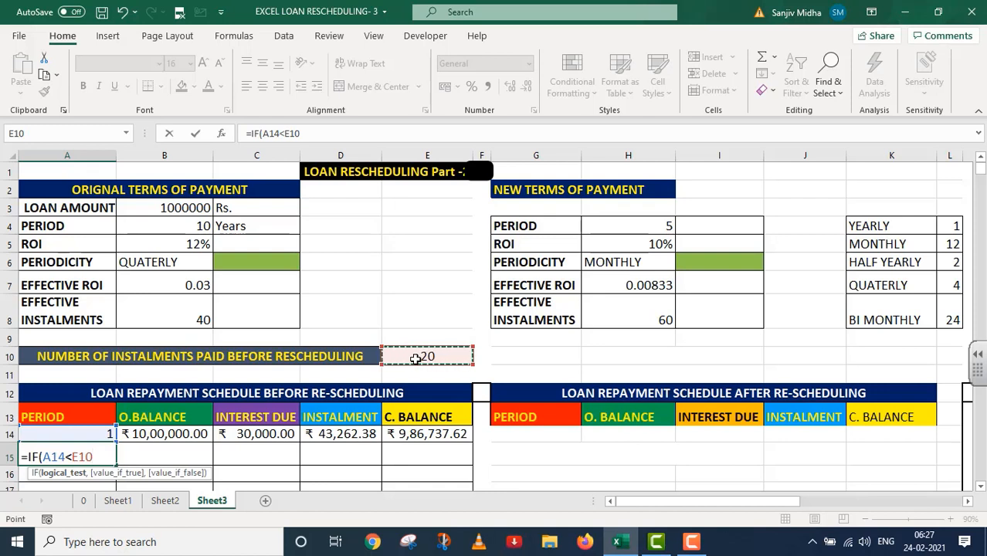
pyautogui.press('F4')
pyautogui.write(',')
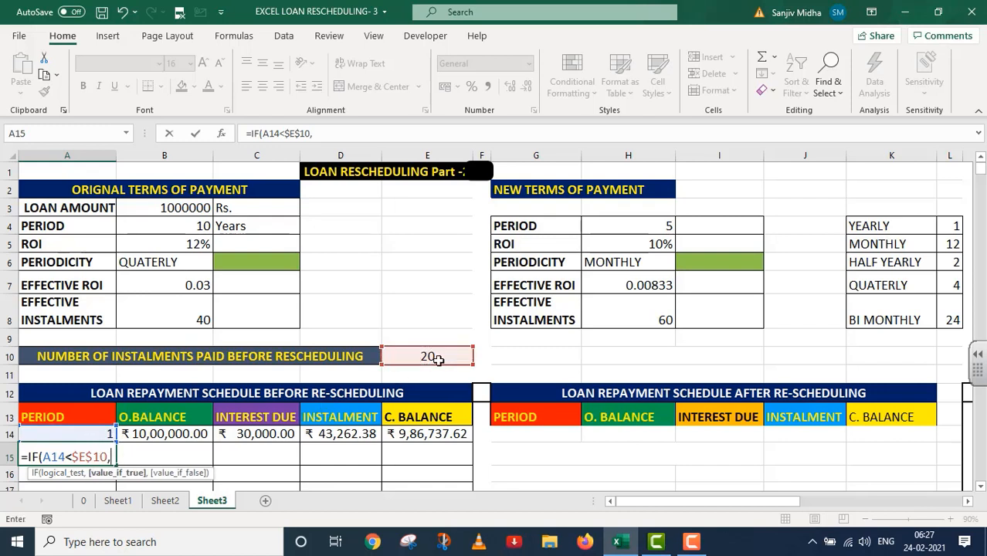
pyautogui.click(74, 436)
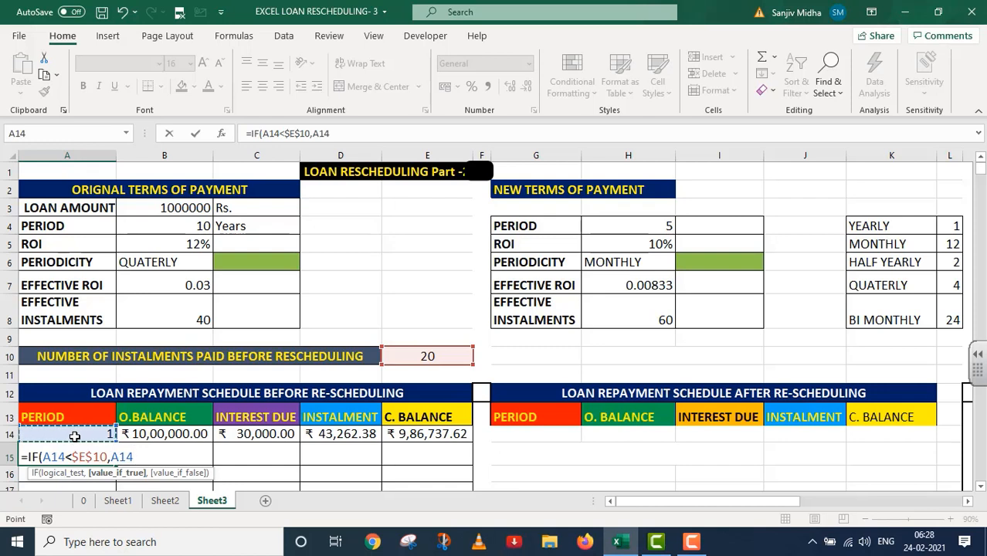
pyautogui.write('+1,')
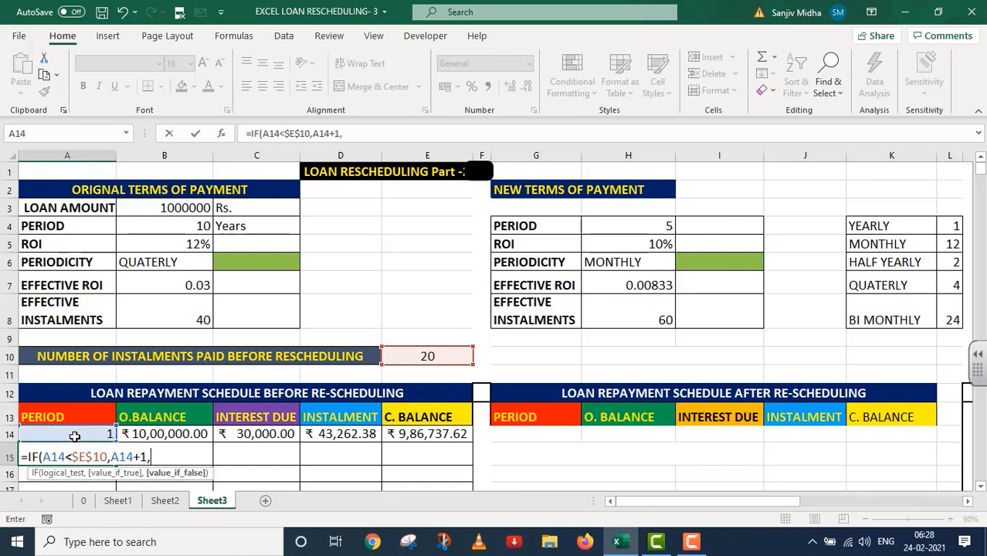
pyautogui.write('" ")')
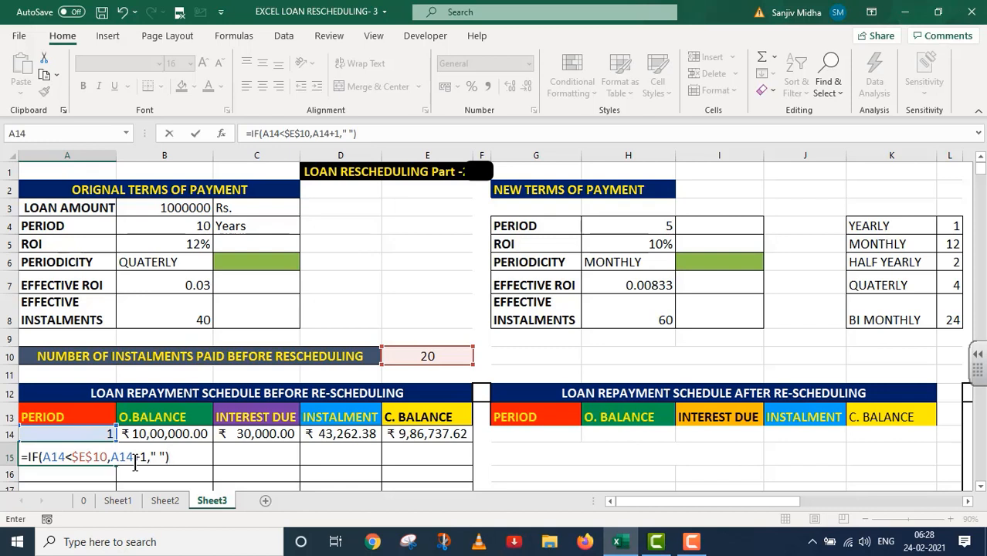
pyautogui.press('Return')
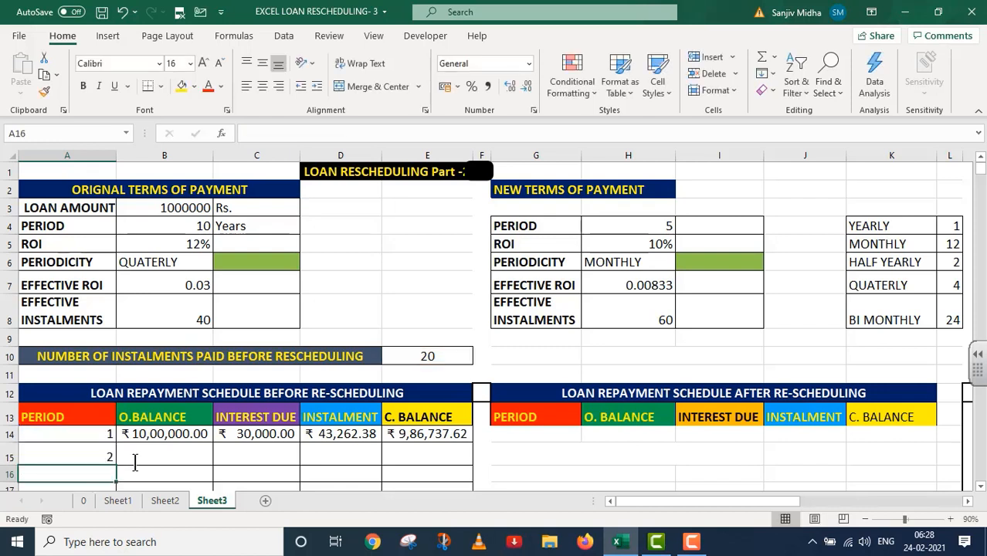
# Carry the previous closing balance into the second period's opening balance in B15 with the formula =IF(A15=" "," ",E14).
pyautogui.click(141, 457)
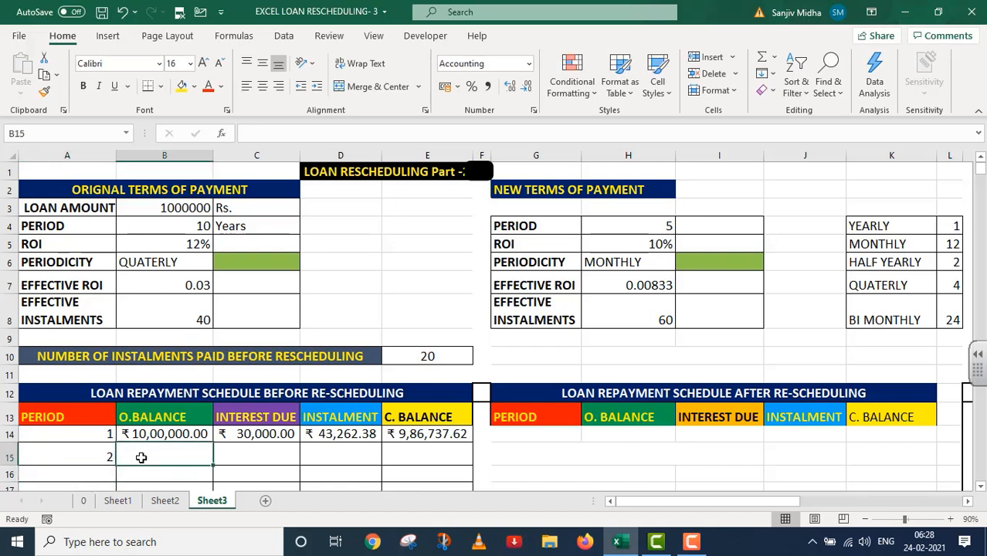
pyautogui.write('=')
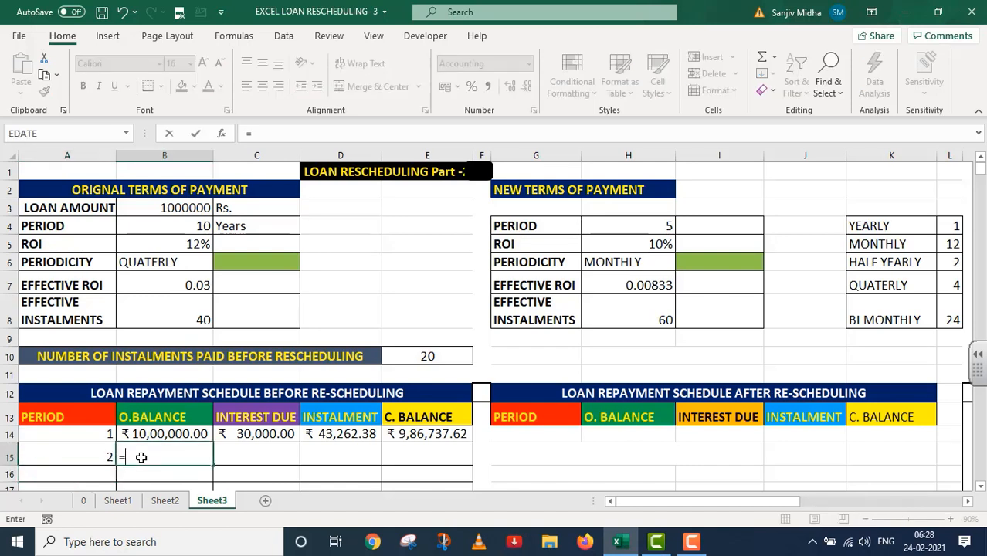
pyautogui.write('IF(')
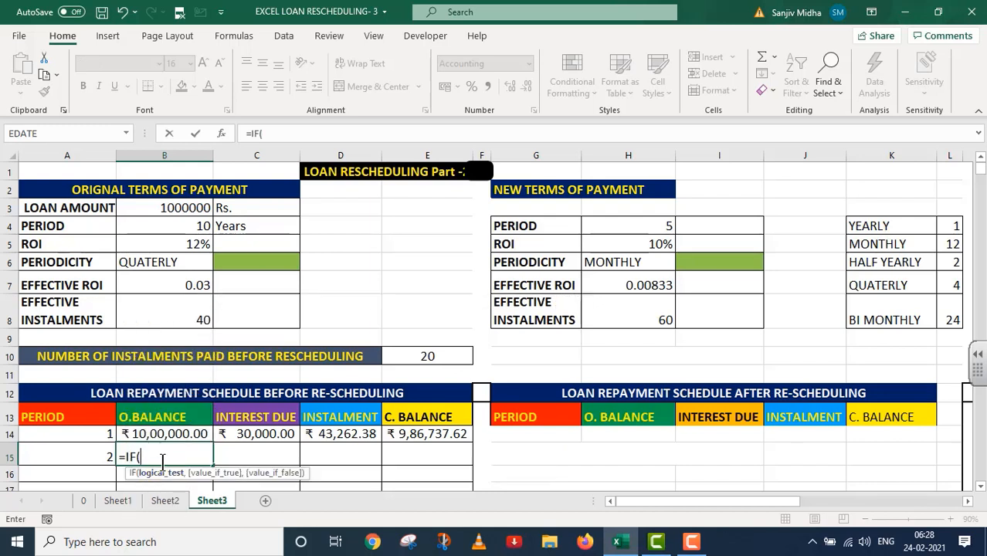
pyautogui.click(48, 452)
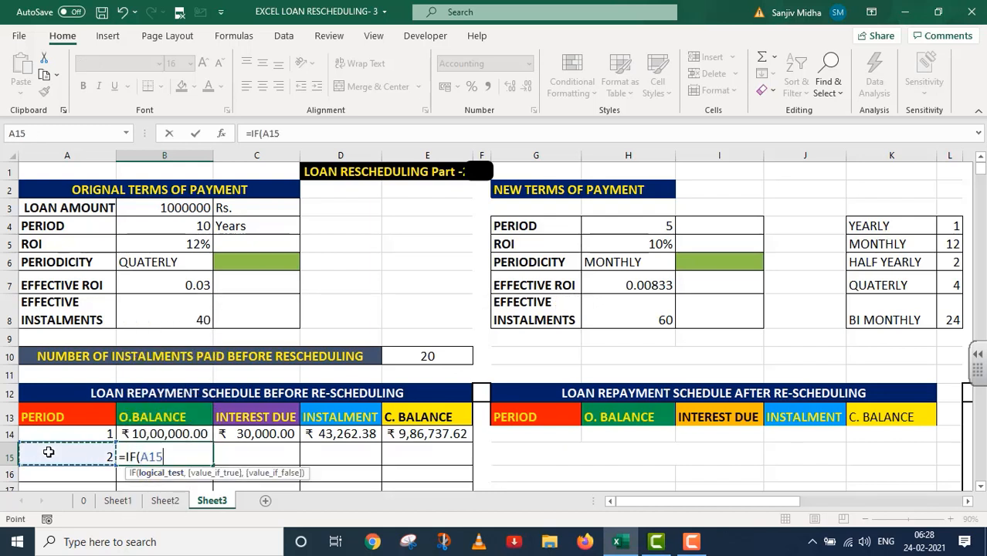
pyautogui.write('=')
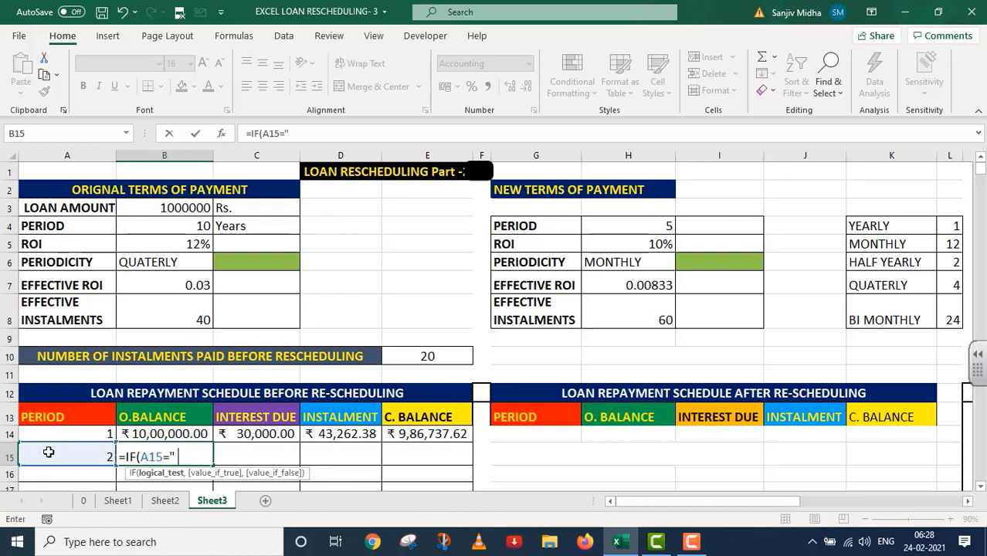
pyautogui.write('" "')
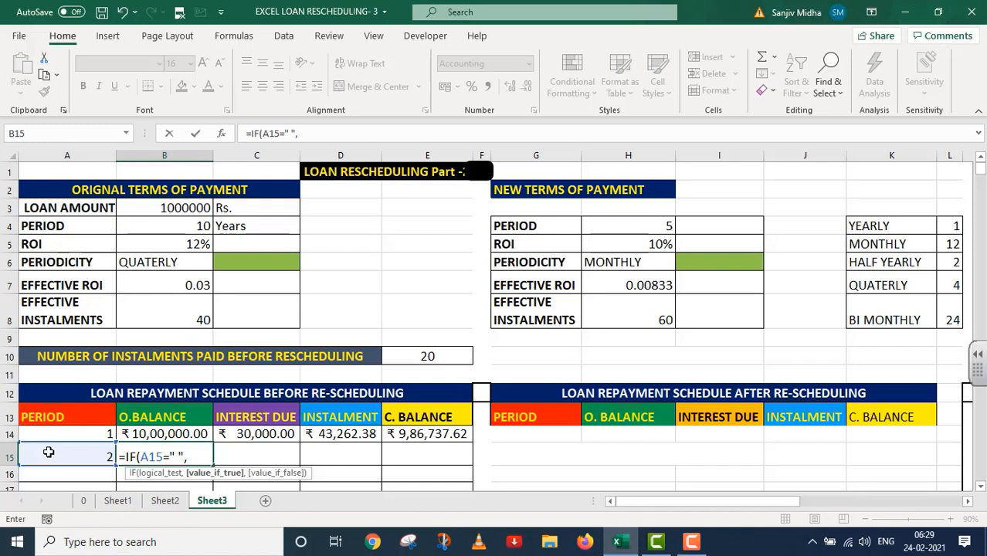
pyautogui.write('," ",')
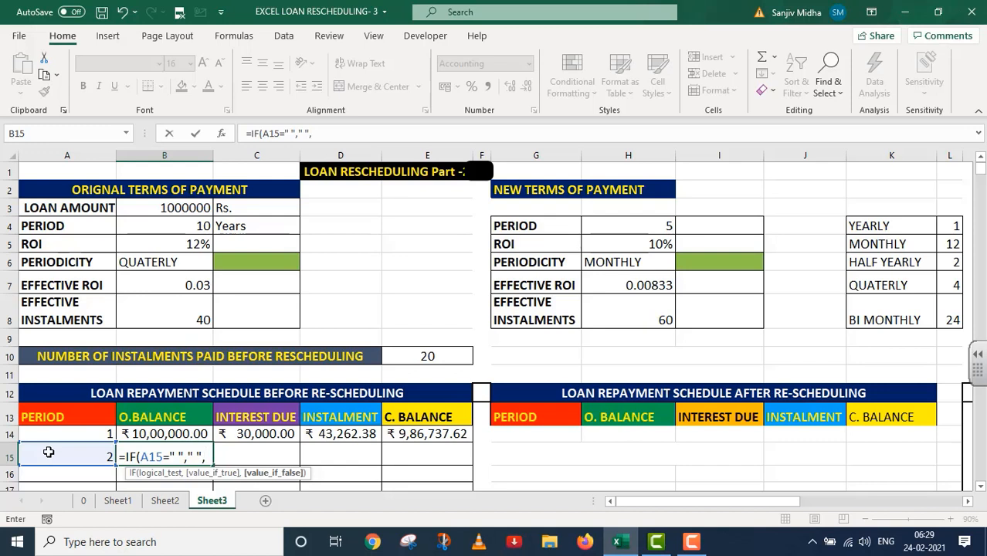
pyautogui.click(424, 437)
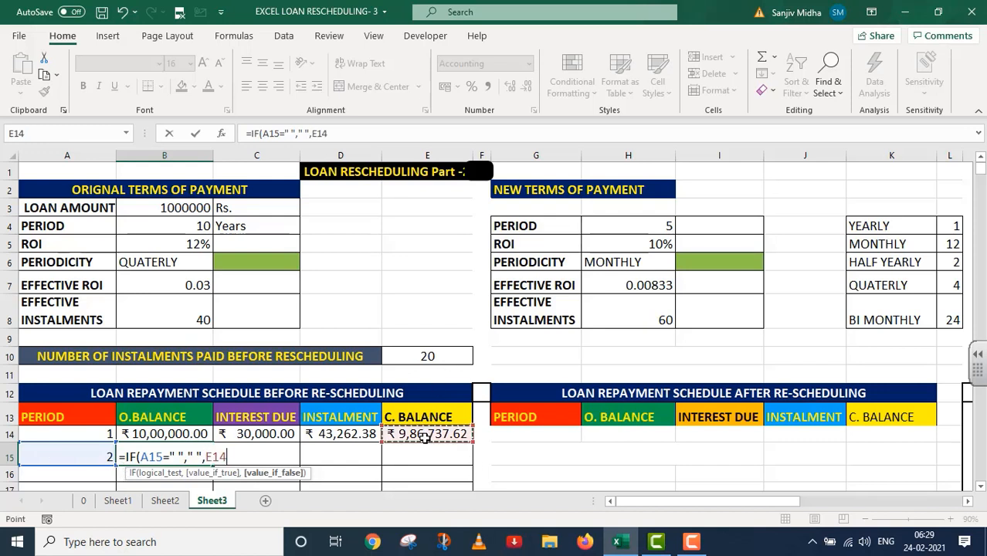
pyautogui.write(')')
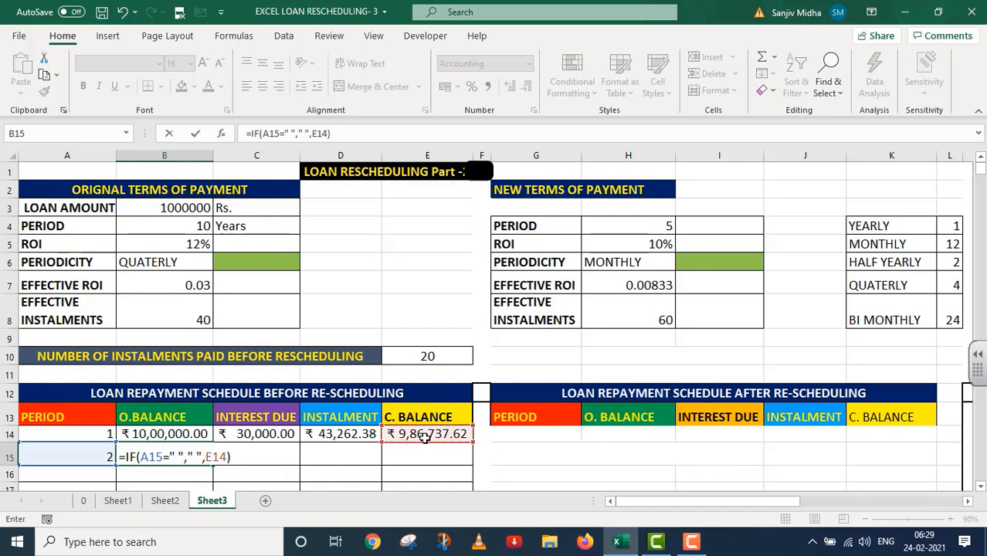
pyautogui.press('Return')
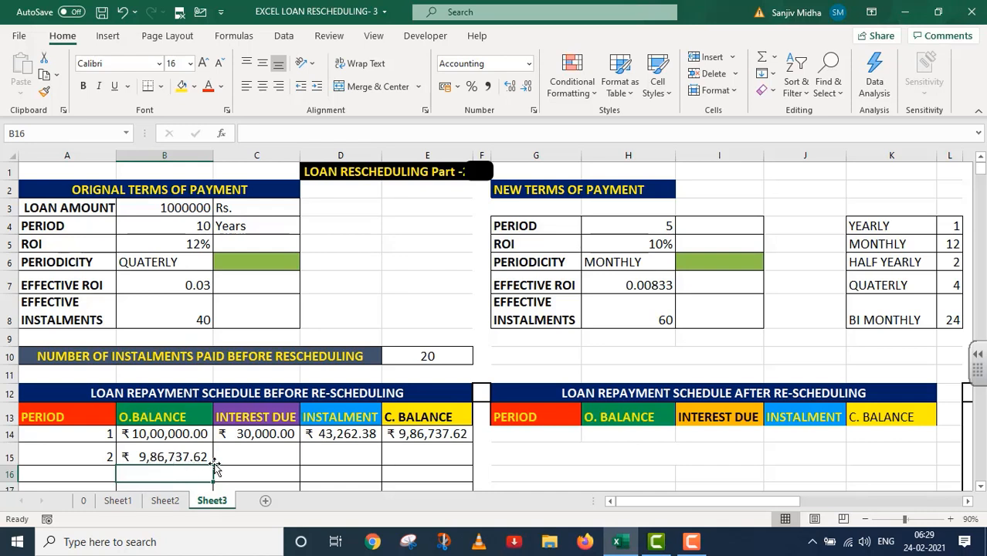
# Calculate the second period's interest due in C15 with the formula =IF(A15=" "," ",IPMT($B$7,A15,$B$8,-$B$3)).
pyautogui.doubleClick(234, 451)
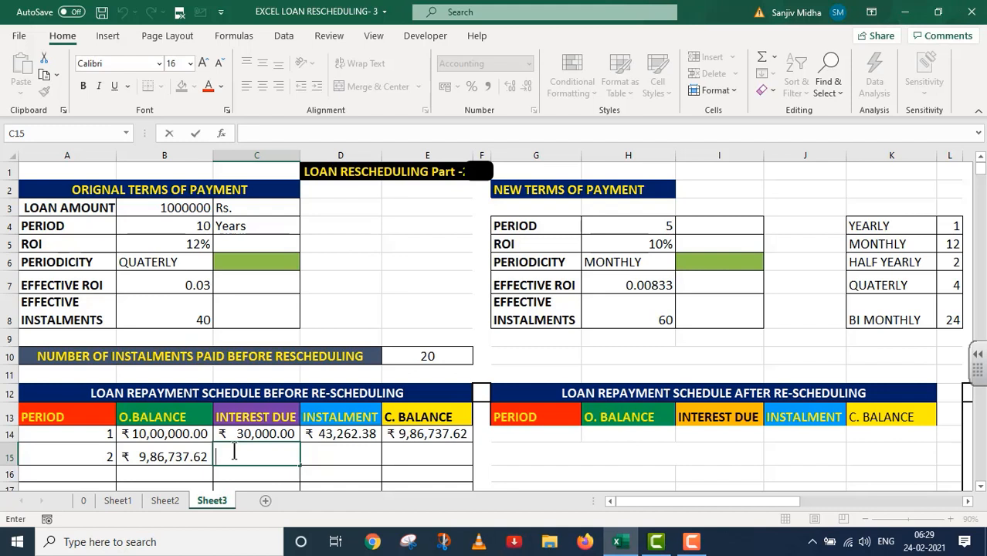
pyautogui.write('=IF(')
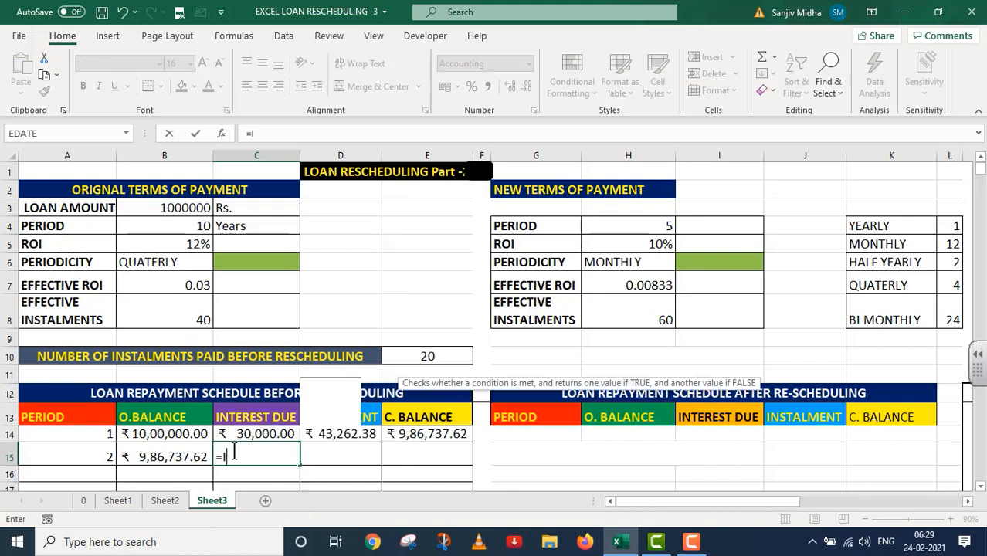
pyautogui.click(67, 457)
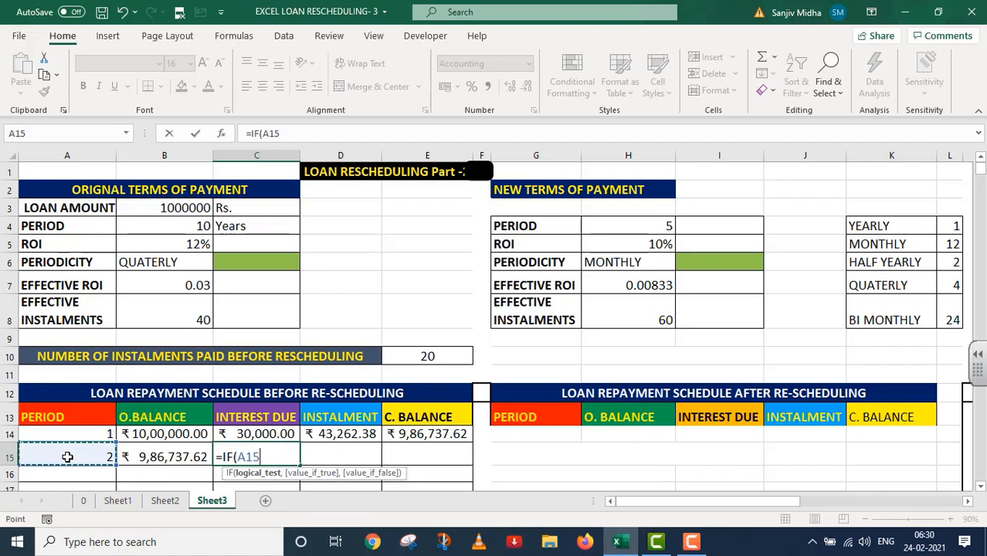
pyautogui.write('=')
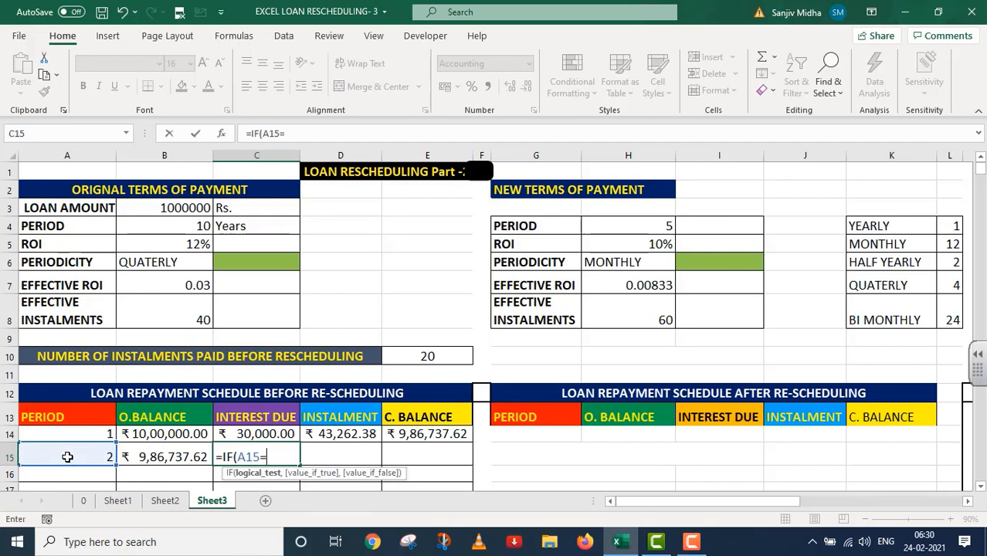
pyautogui.write('" "," ",')
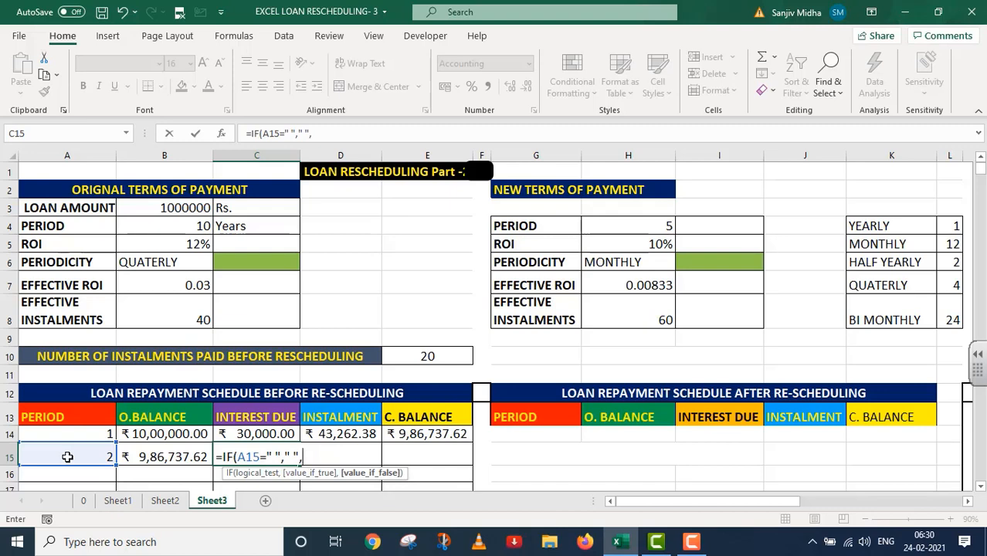
pyautogui.write('IPM')
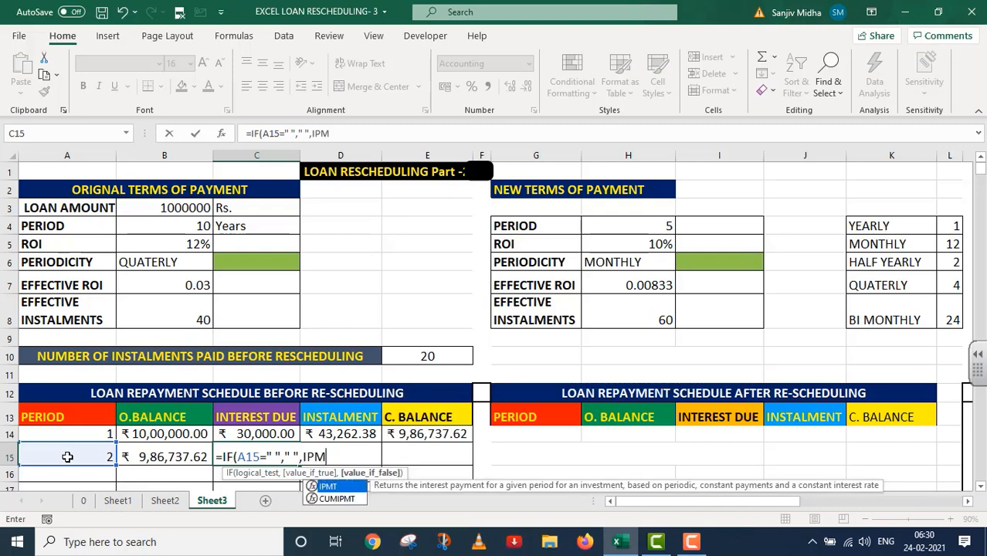
pyautogui.write('T(')
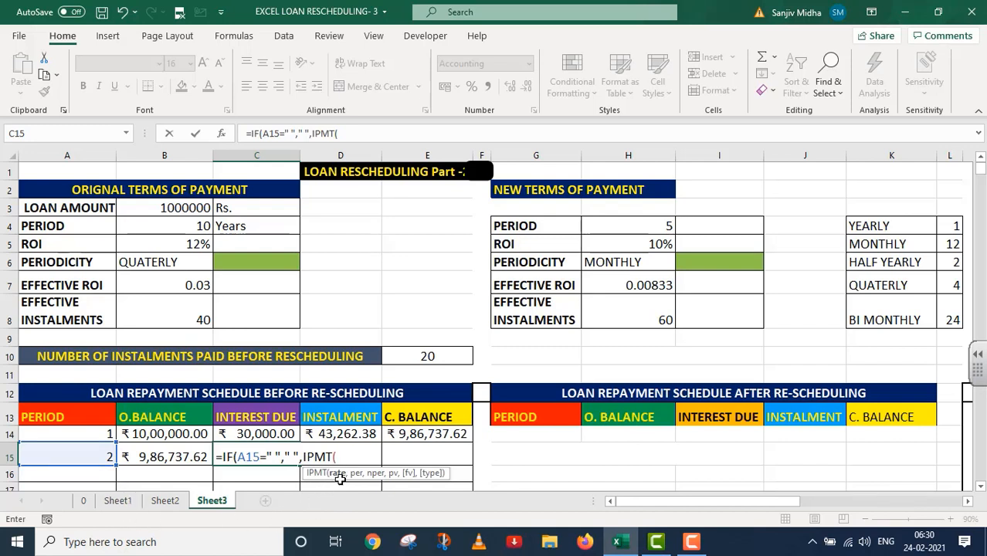
pyautogui.click(180, 288)
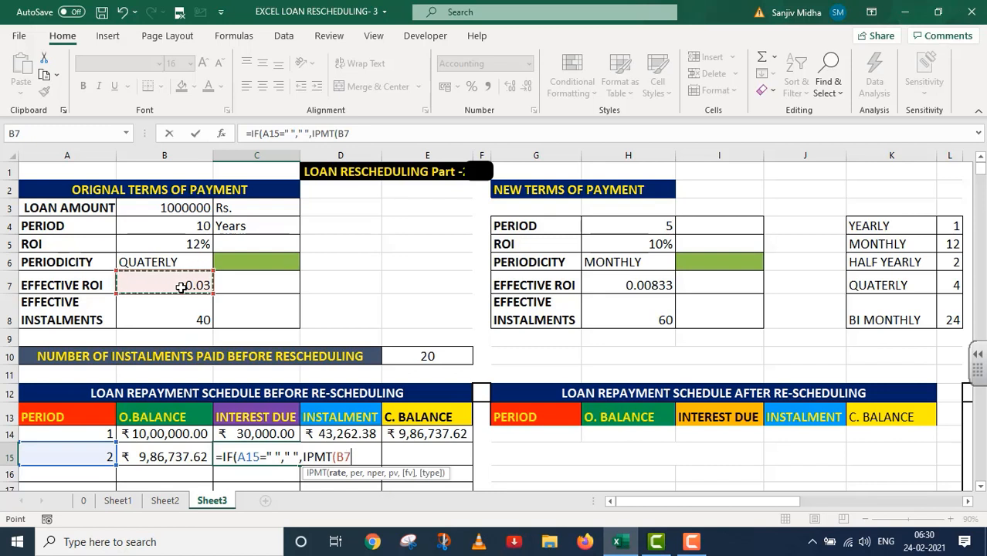
pyautogui.press('F4')
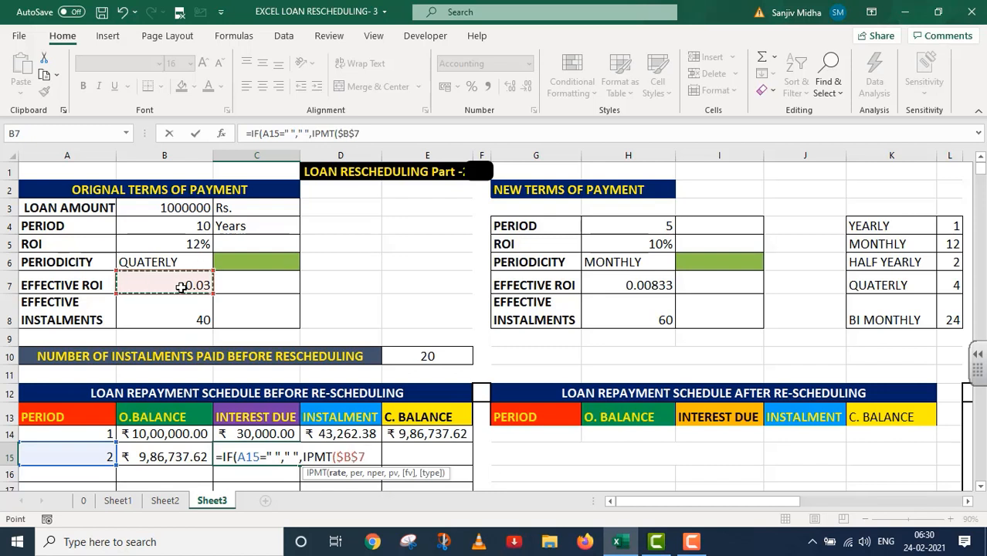
pyautogui.write(',')
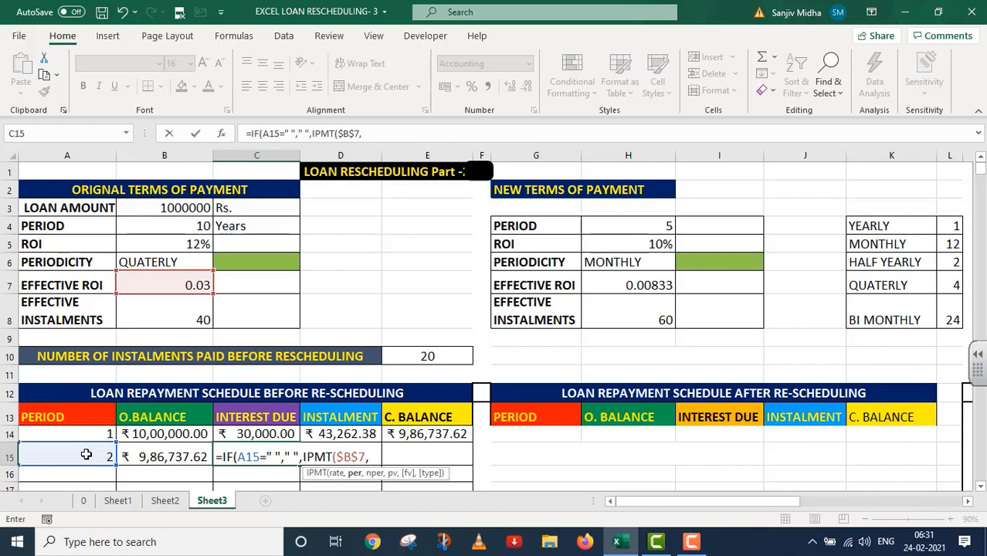
pyautogui.click(87, 455)
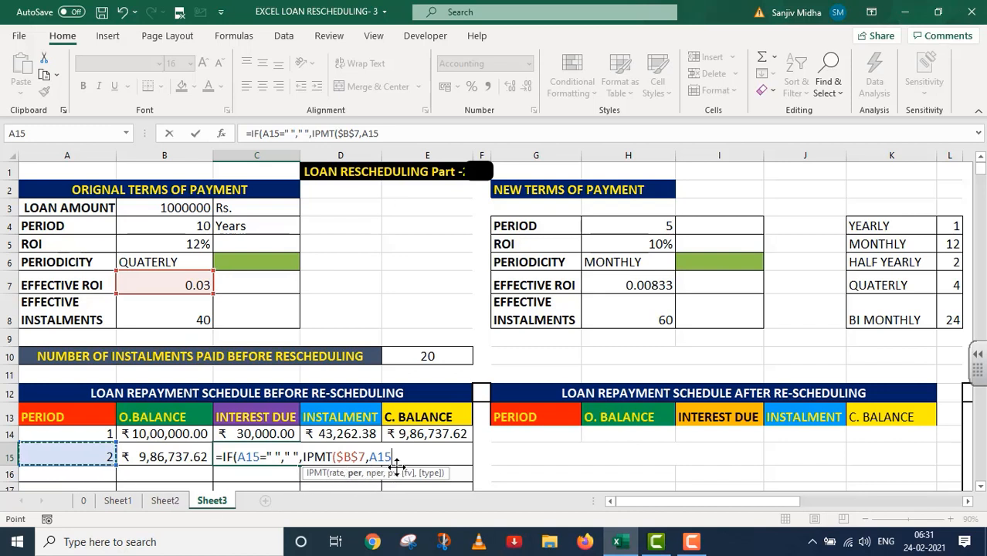
pyautogui.write(',')
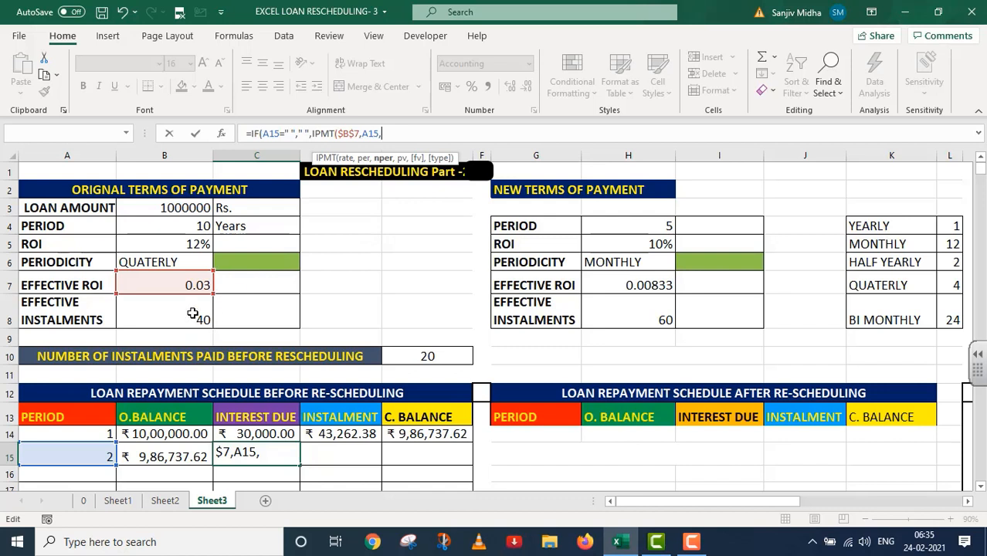
pyautogui.click(192, 313)
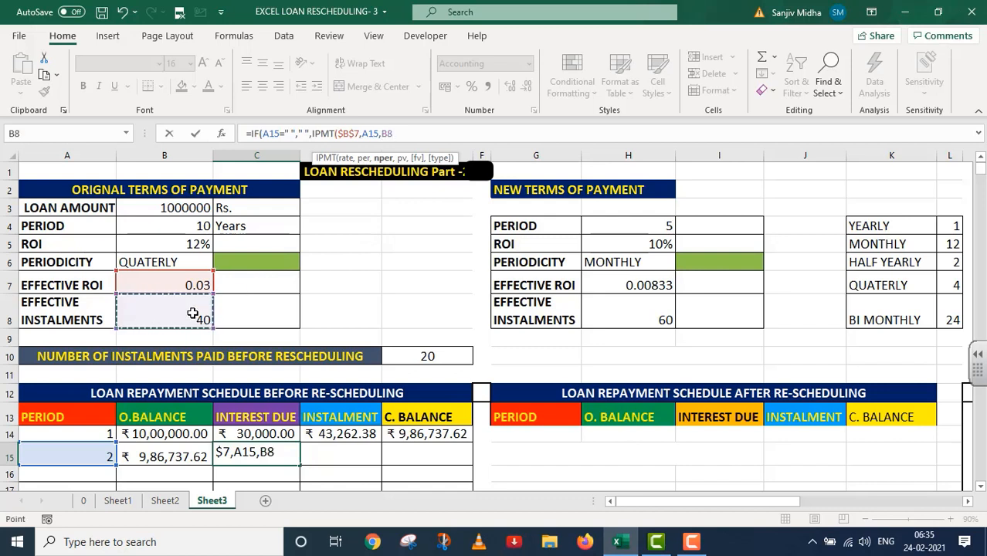
pyautogui.press('F4')
pyautogui.write(',-')
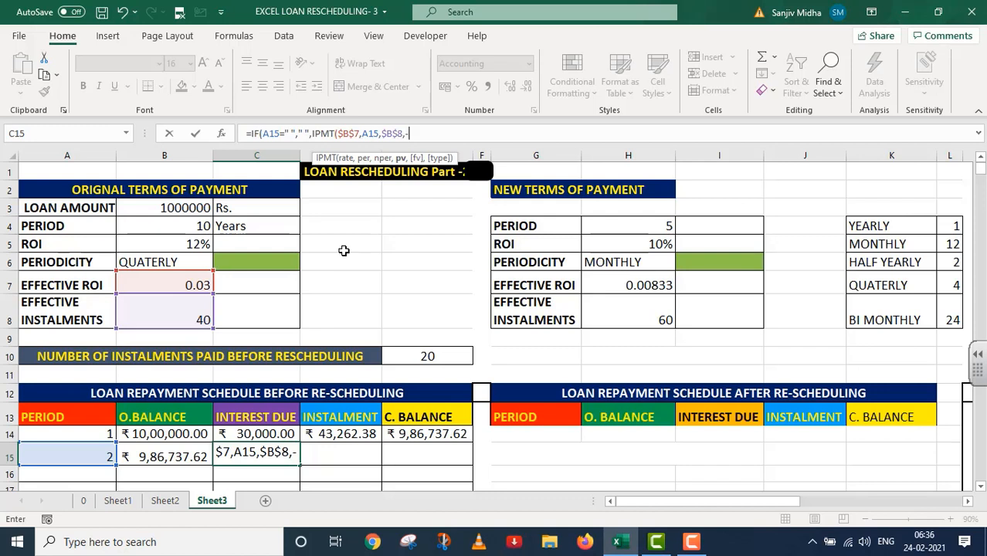
pyautogui.click(184, 208)
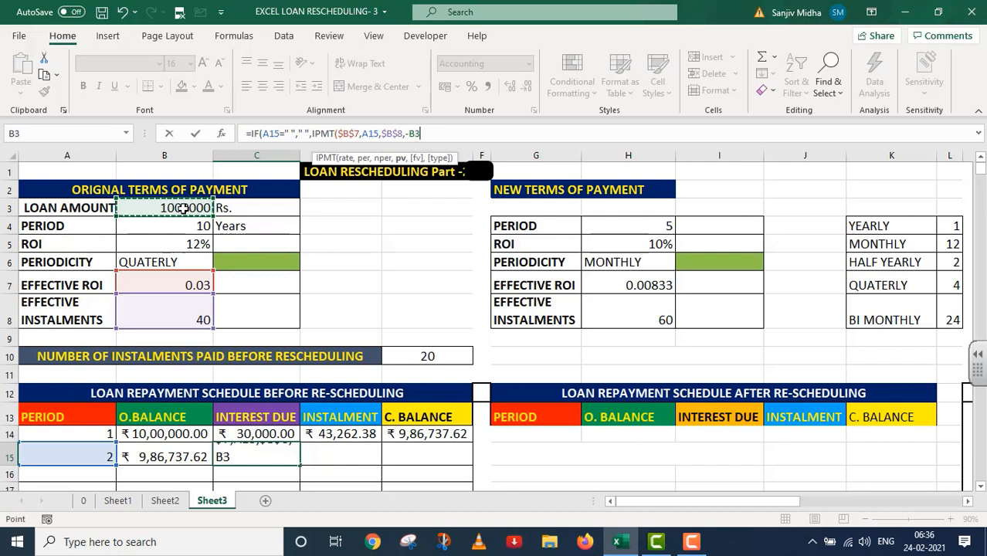
pyautogui.press('F4')
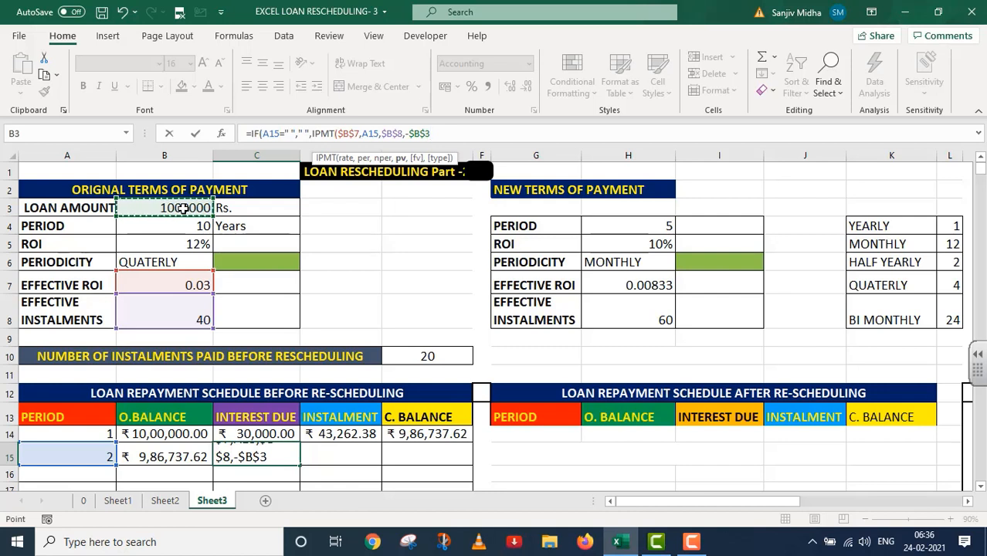
pyautogui.write(')')
pyautogui.click(440, 135)
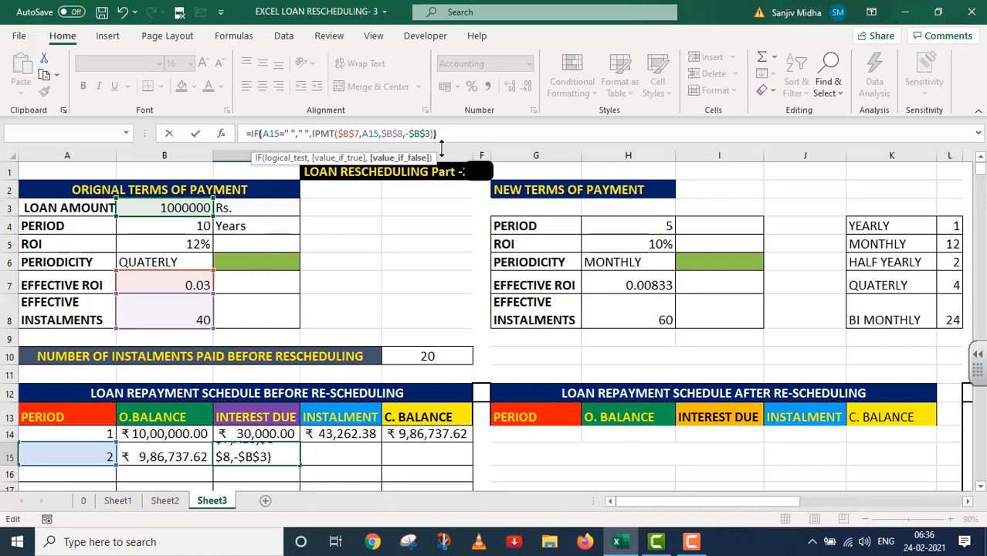
pyautogui.write(')')
pyautogui.press('Return')
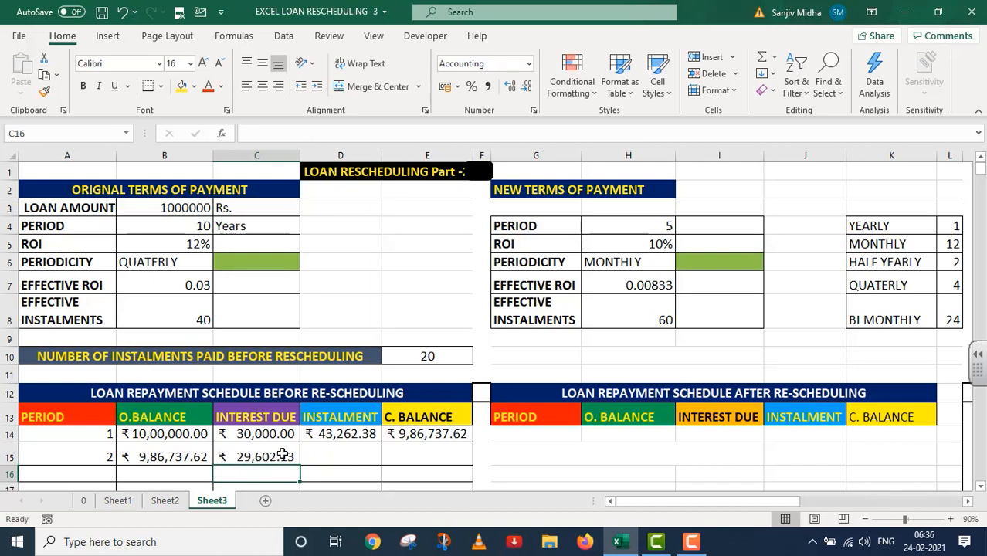
# Calculate the second period's instalment in D15 with the formula =IF(A15=" "," ",PMT($B$7,$B$8,-$B$3)).
pyautogui.doubleClick(327, 455)
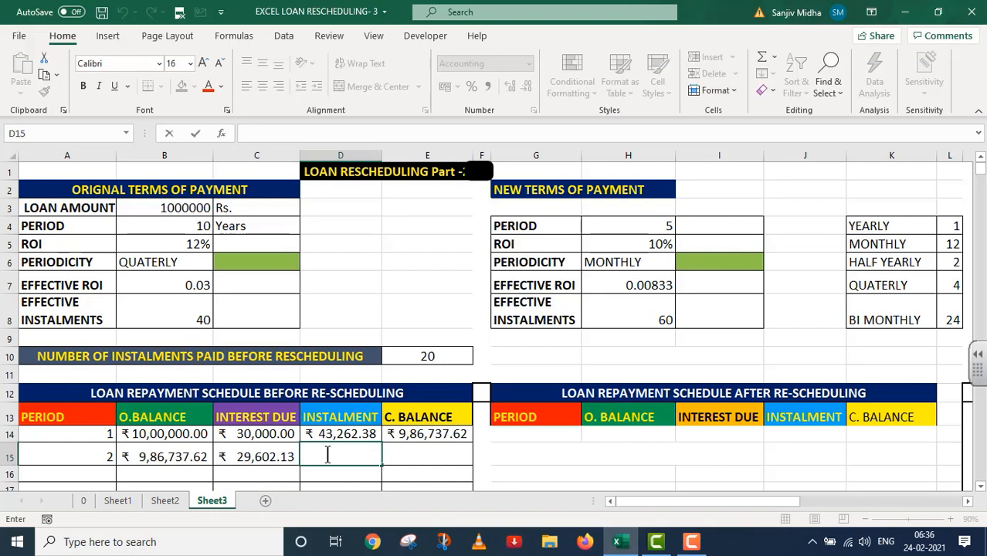
pyautogui.write('=')
pyautogui.press('BackSpace')
pyautogui.write('=IF(')
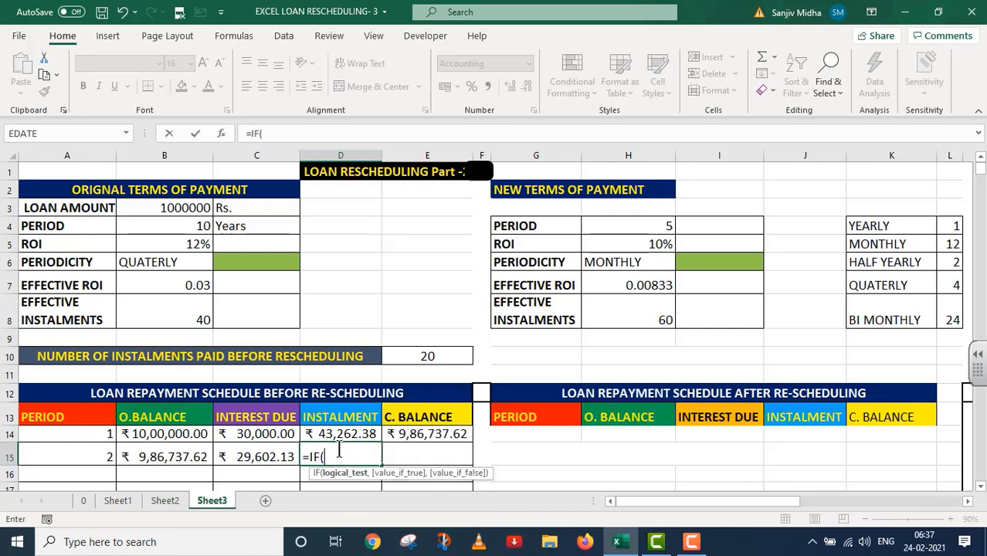
pyautogui.click(53, 456)
pyautogui.write('=')
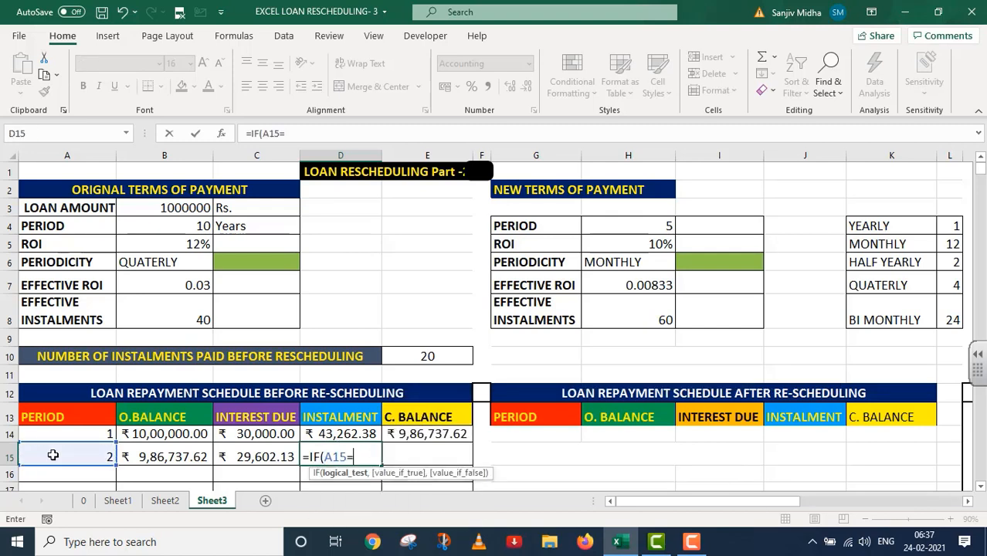
pyautogui.write('" ",')
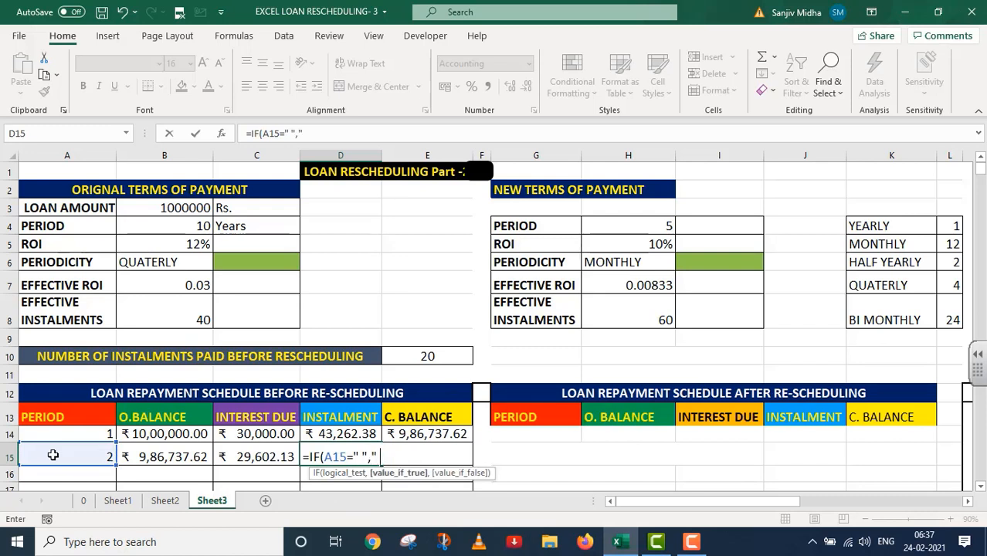
pyautogui.write('" ",')
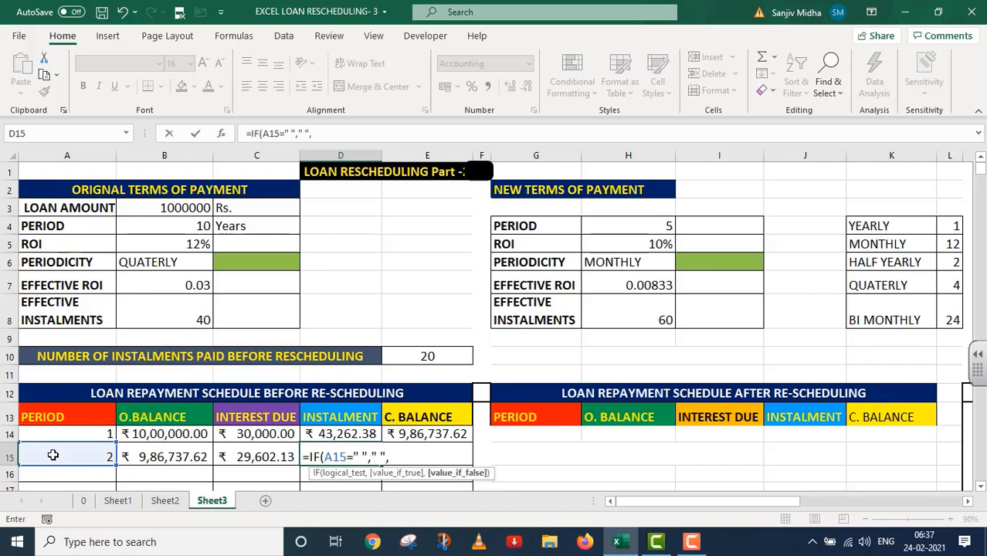
pyautogui.write('PMT(')
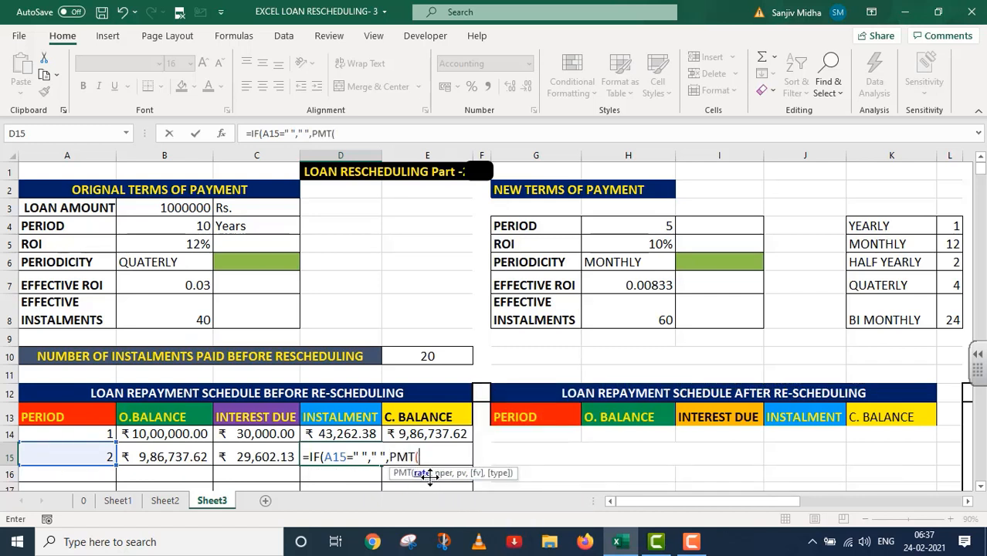
pyautogui.click(192, 285)
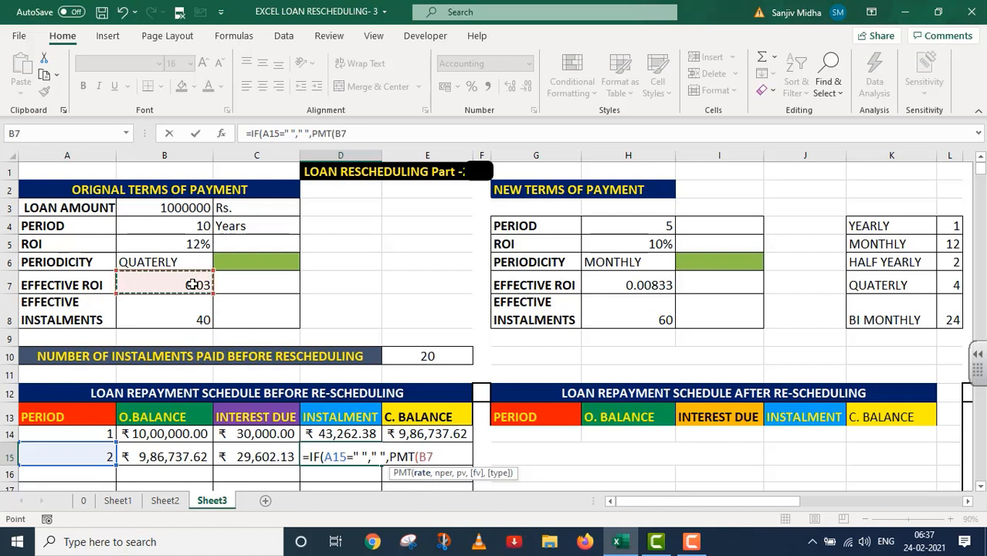
pyautogui.press('F4')
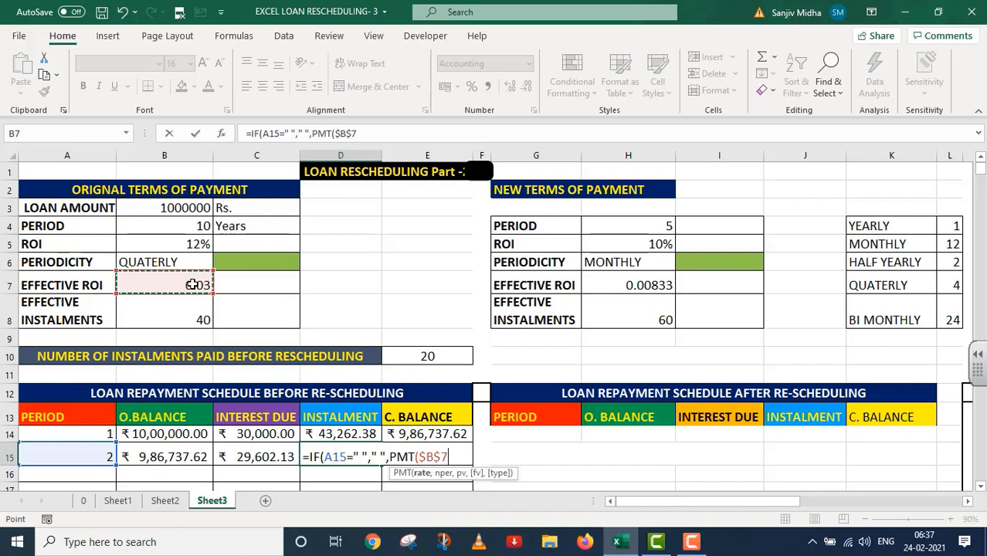
pyautogui.write(',')
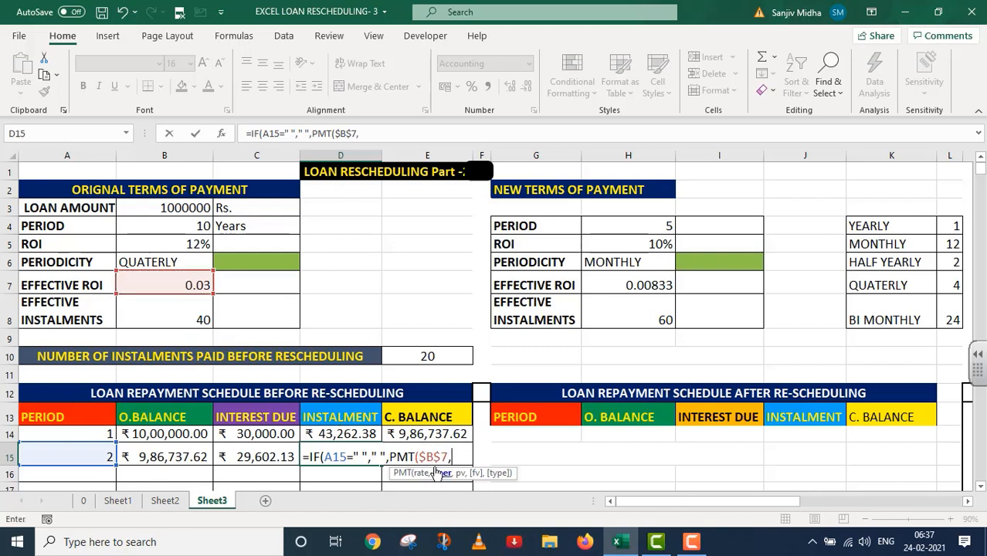
pyautogui.click(182, 309)
pyautogui.press('F4')
pyautogui.write(',')
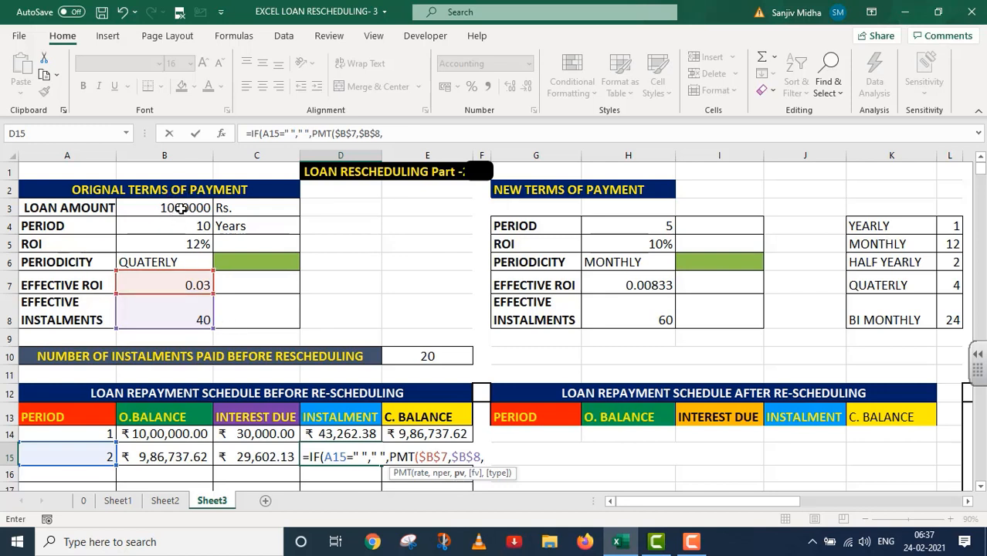
pyautogui.write('-')
pyautogui.click(169, 207)
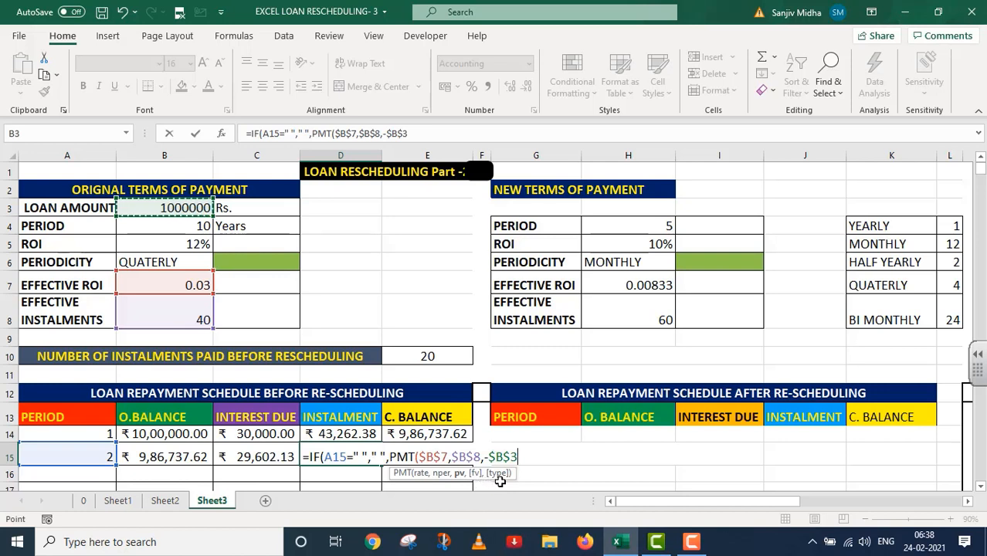
pyautogui.write(')')
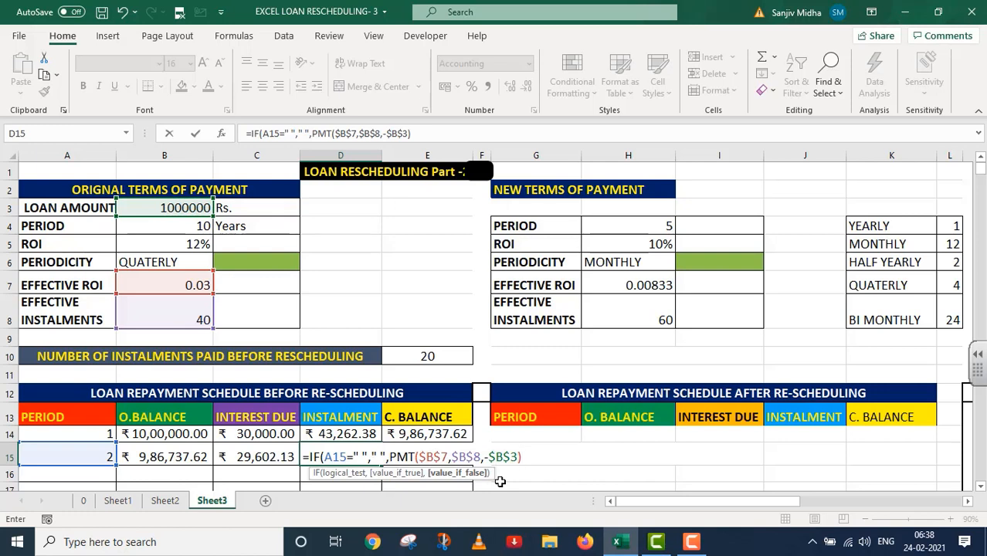
pyautogui.write(')')
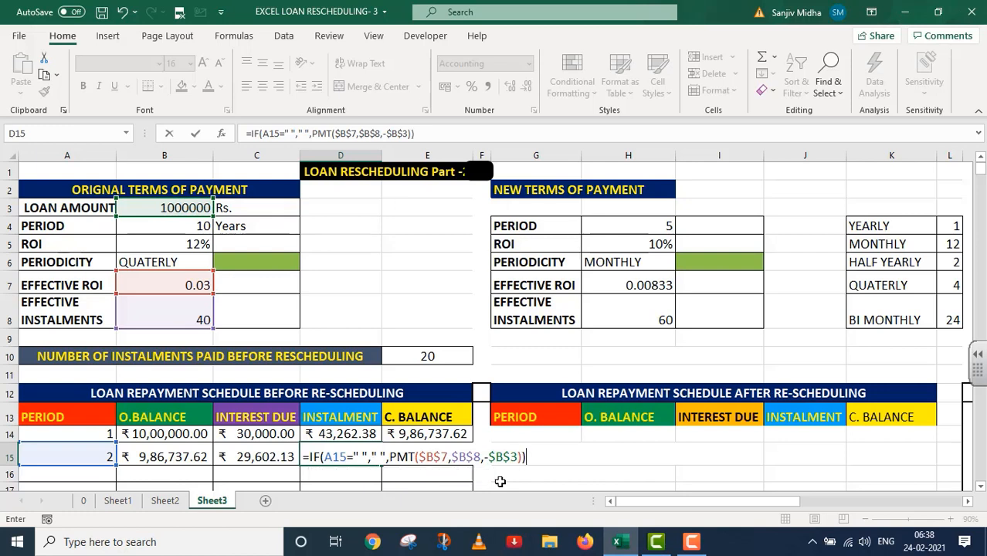
pyautogui.press('Return')
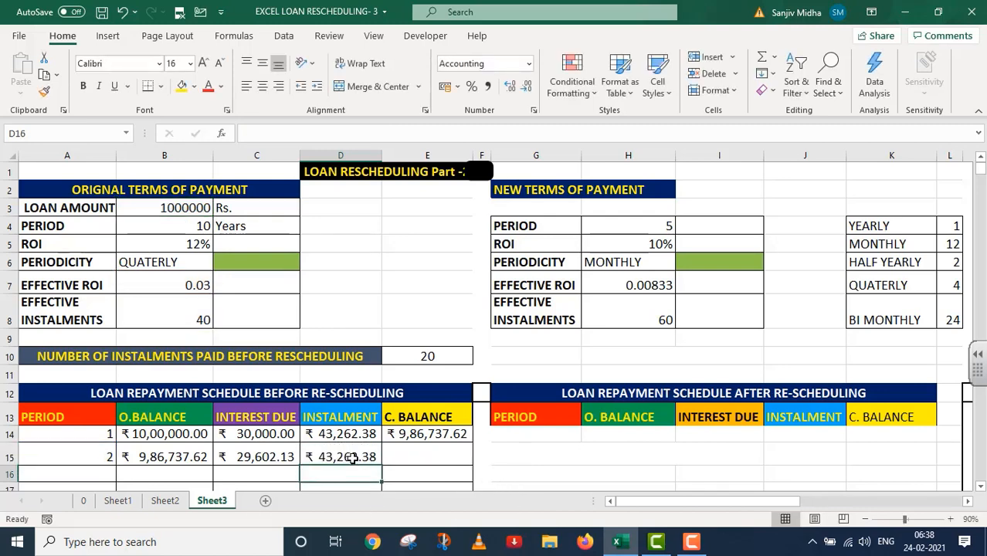
# Calculate the second period's closing balance in E15 with the formula =IF(A15=" "," ",(B15+C15)-D15).
pyautogui.doubleClick(398, 458)
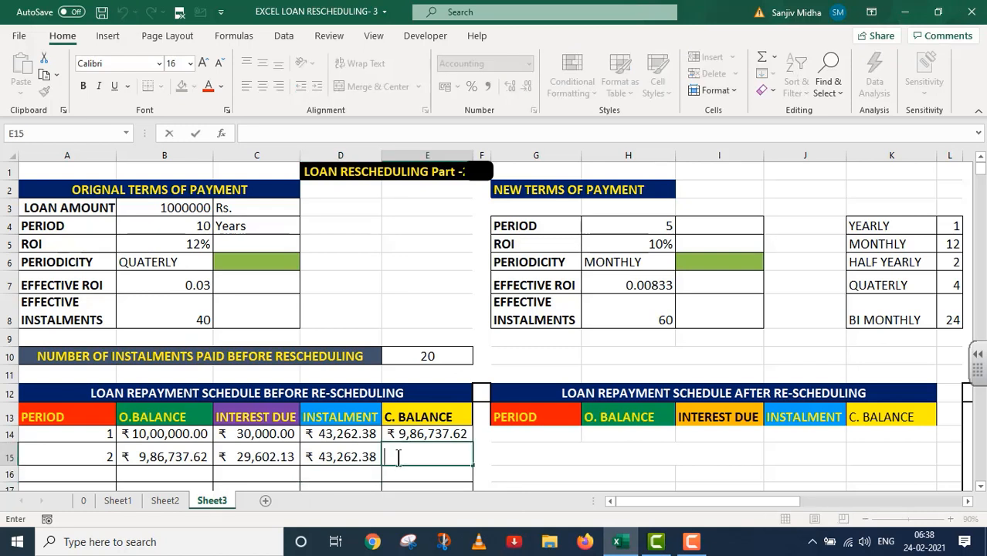
pyautogui.write('=')
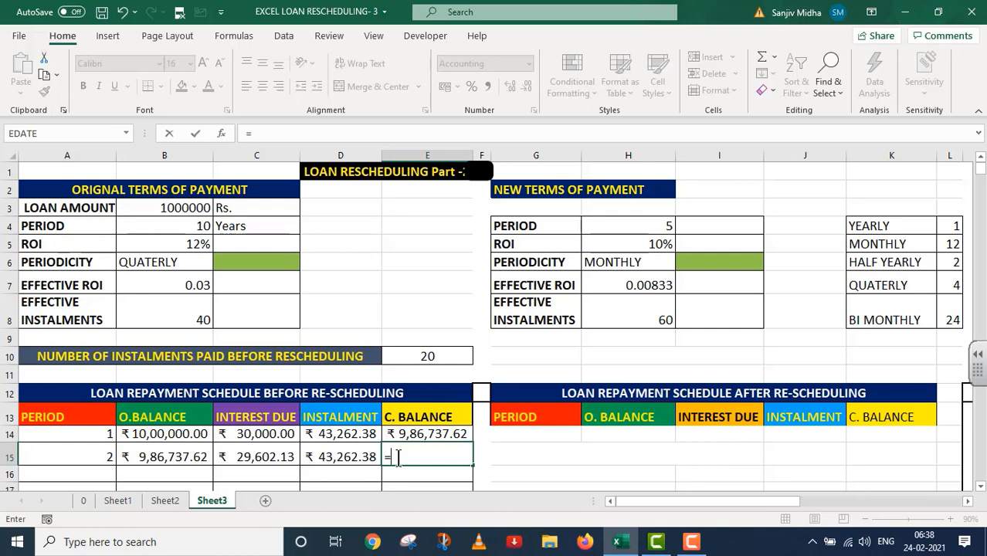
pyautogui.write('IF(')
pyautogui.click(90, 457)
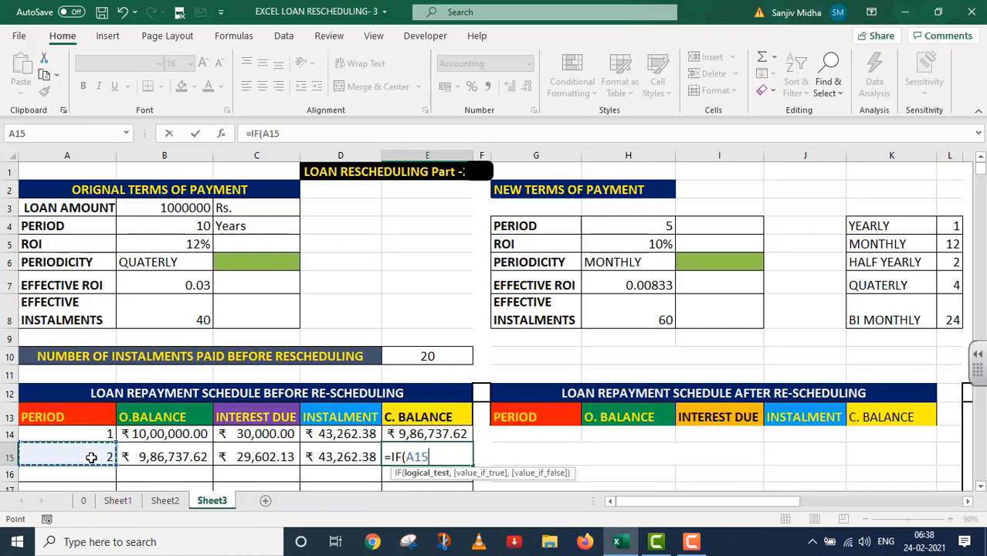
pyautogui.write('=')
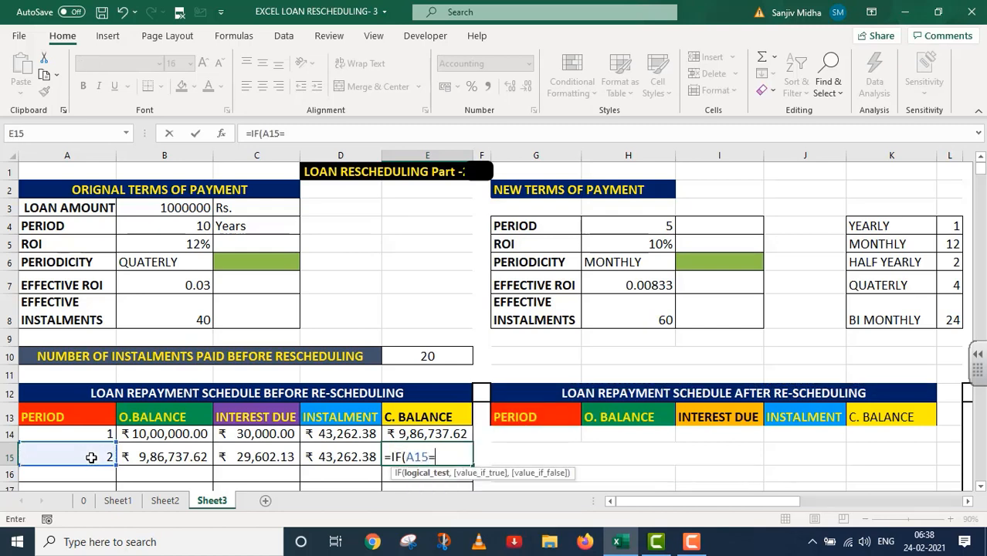
pyautogui.write('" ","')
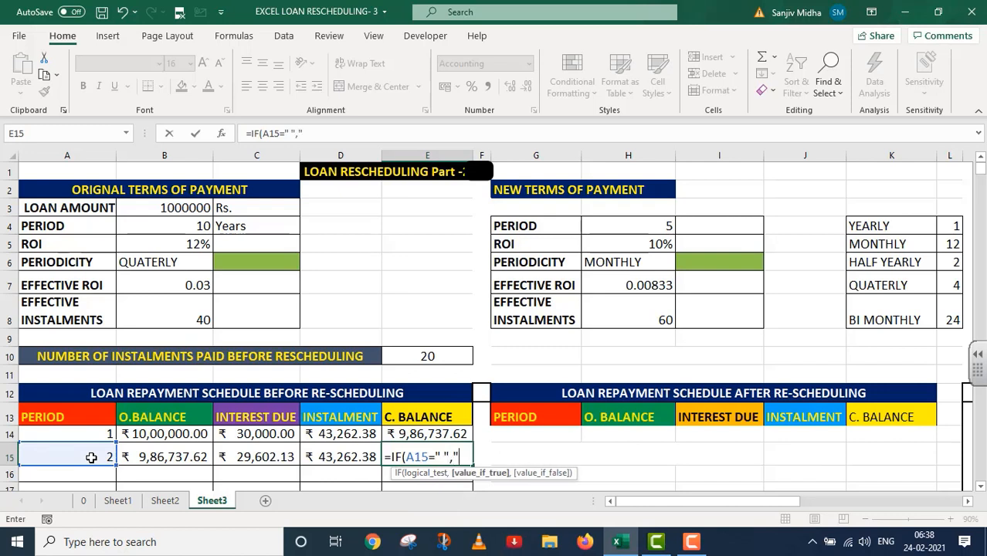
pyautogui.write(' ",')
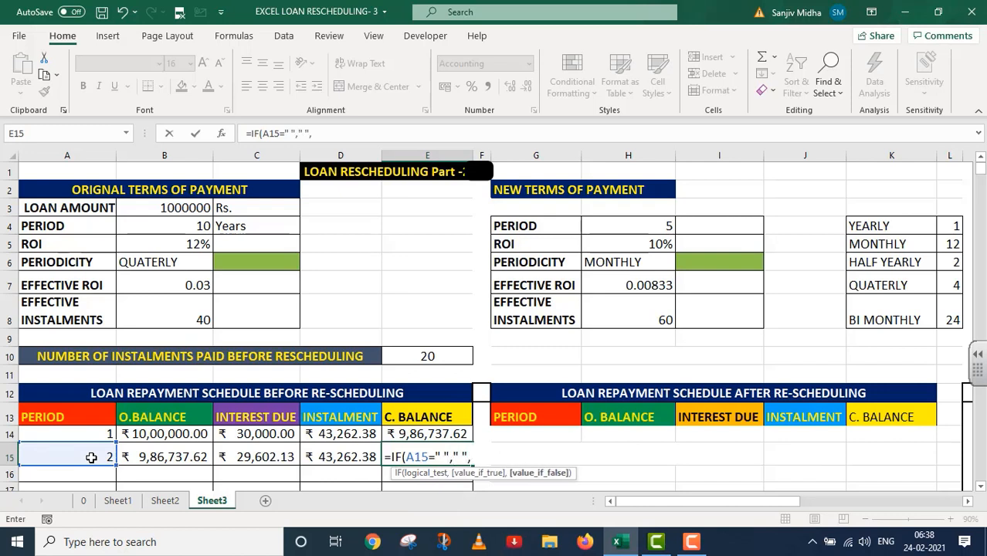
pyautogui.write('(')
pyautogui.click(163, 457)
pyautogui.write('+')
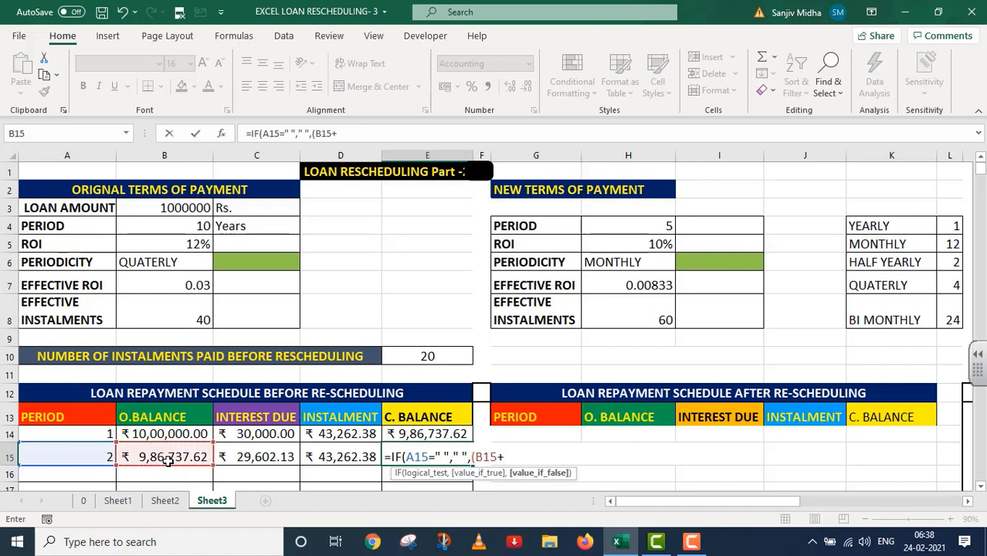
pyautogui.click(261, 456)
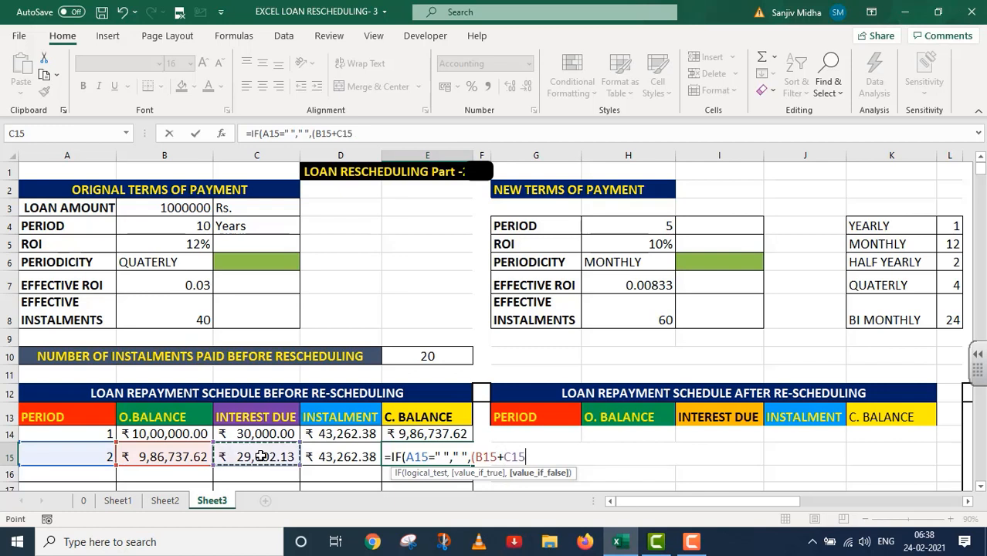
pyautogui.write(')-')
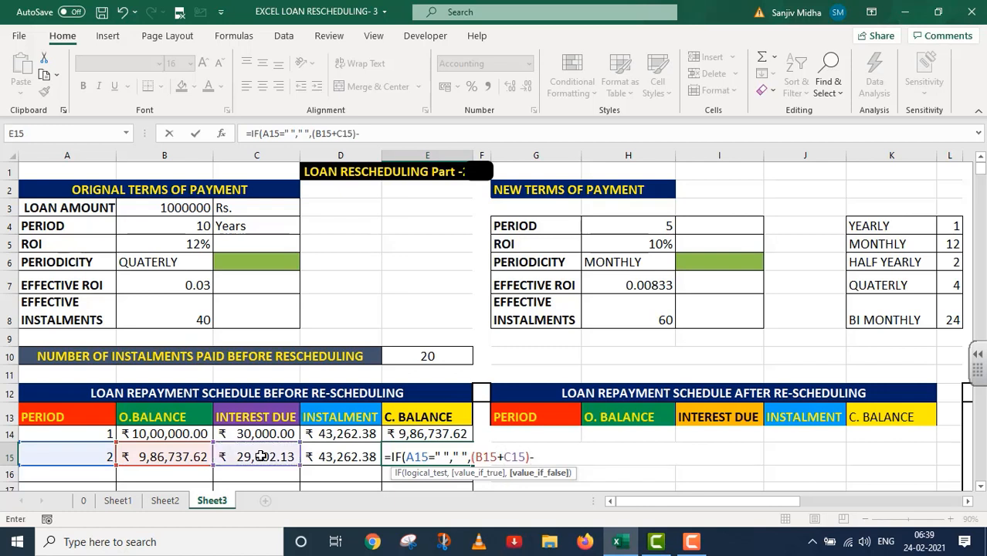
pyautogui.click(340, 457)
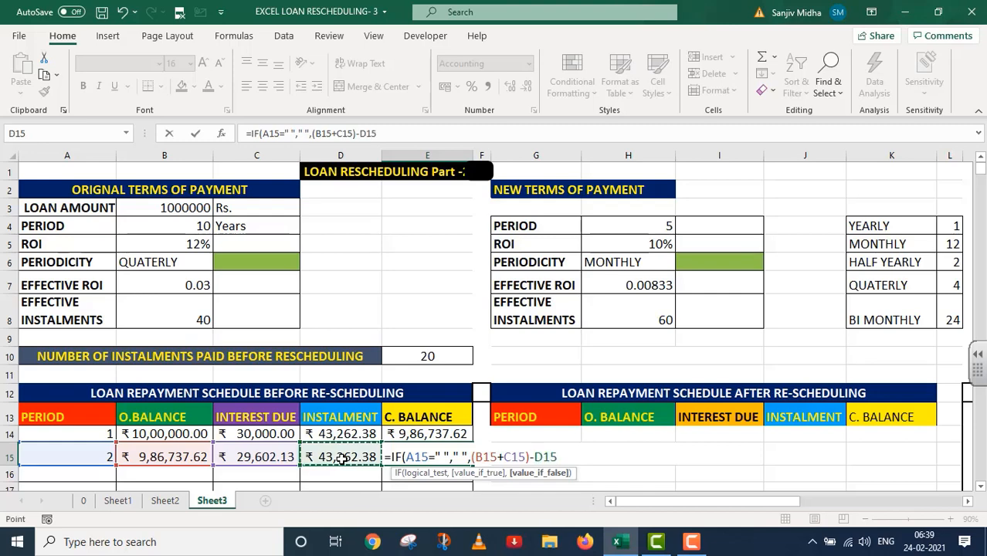
pyautogui.write(')')
pyautogui.press('Return')
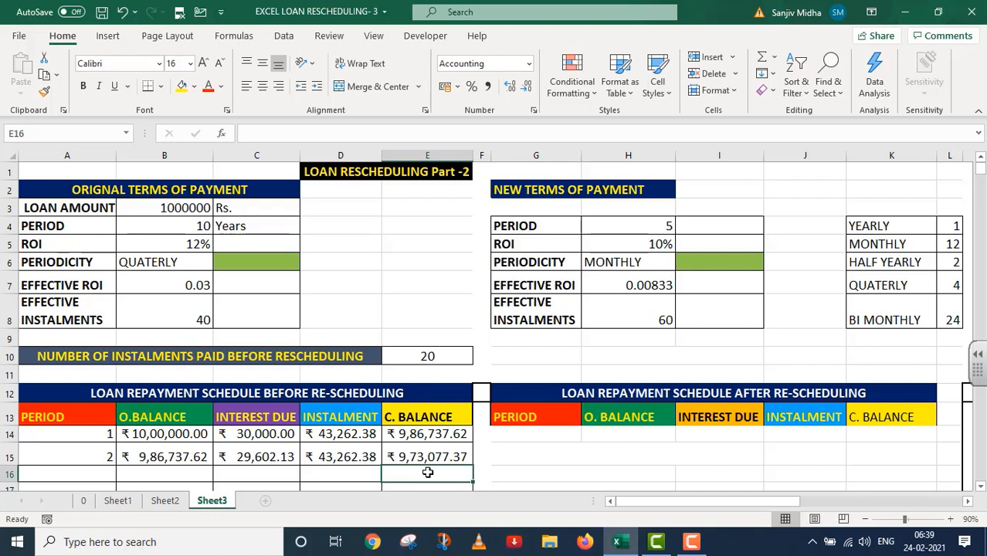
# Fill the second period's formulas in A15:E15 down through row 33 to extend the before-rescheduling schedule to period 20.
pyautogui.scroll(-1, 427, 472)
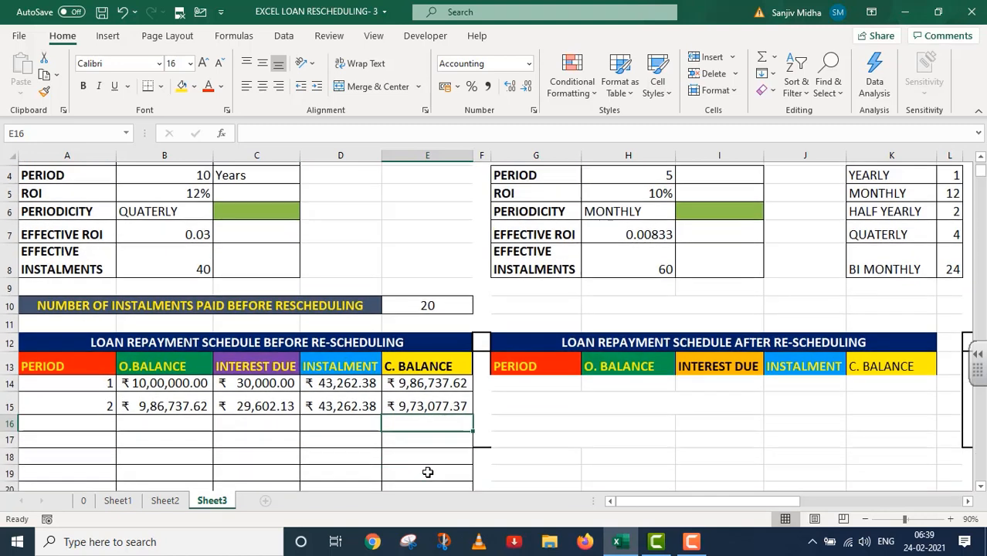
pyautogui.click(80, 399)
pyautogui.moveTo(127, 403)
pyautogui.mouseDown()
pyautogui.moveTo(473, 411)
pyautogui.moveTo(464, 500)
pyautogui.moveTo(462, 368)
pyautogui.moveTo(460, 383)
pyautogui.mouseUp()
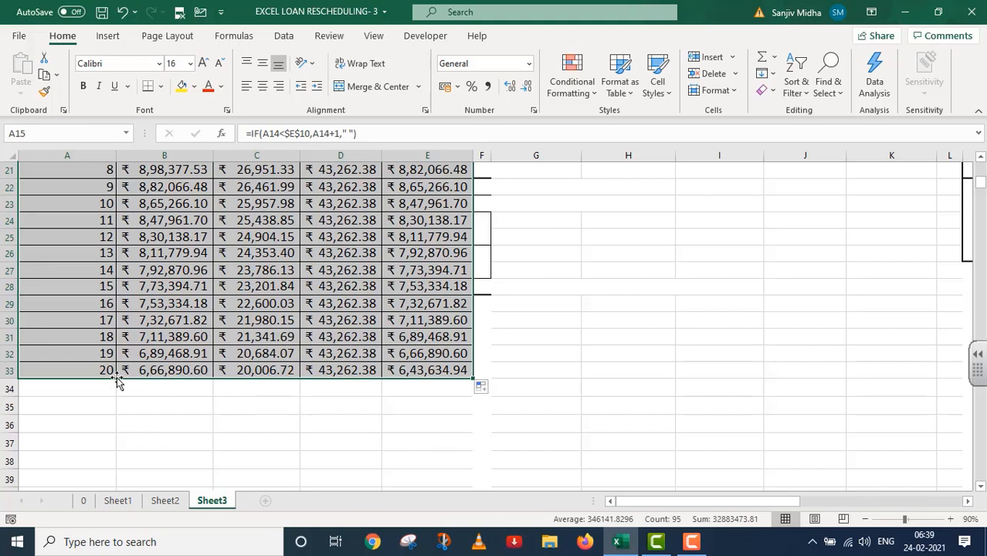
pyautogui.click(433, 386)
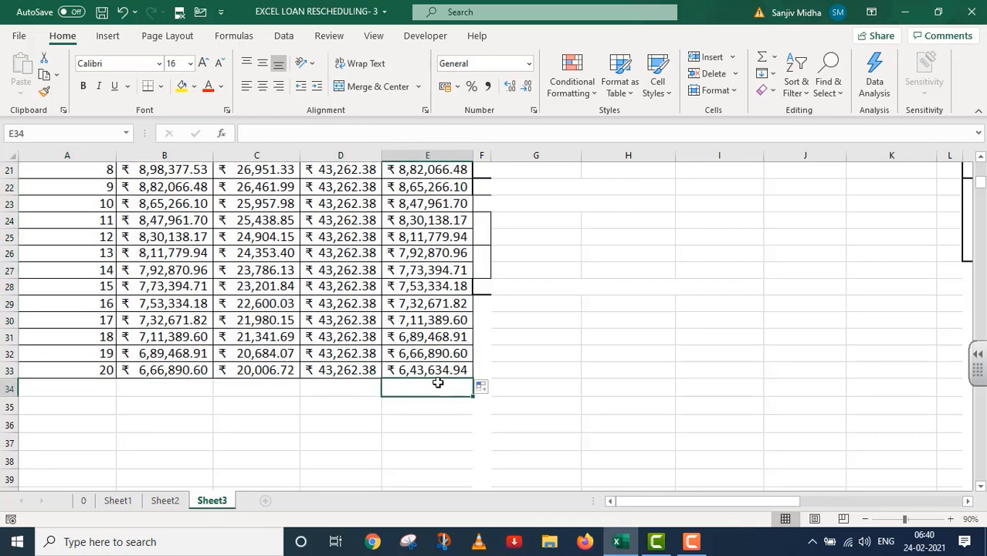
# Apply a black font to column F and widen it to show the first-line and second-line formula notes.
pyautogui.scroll(2, 437, 383)
pyautogui.scroll(-1, 437, 382)
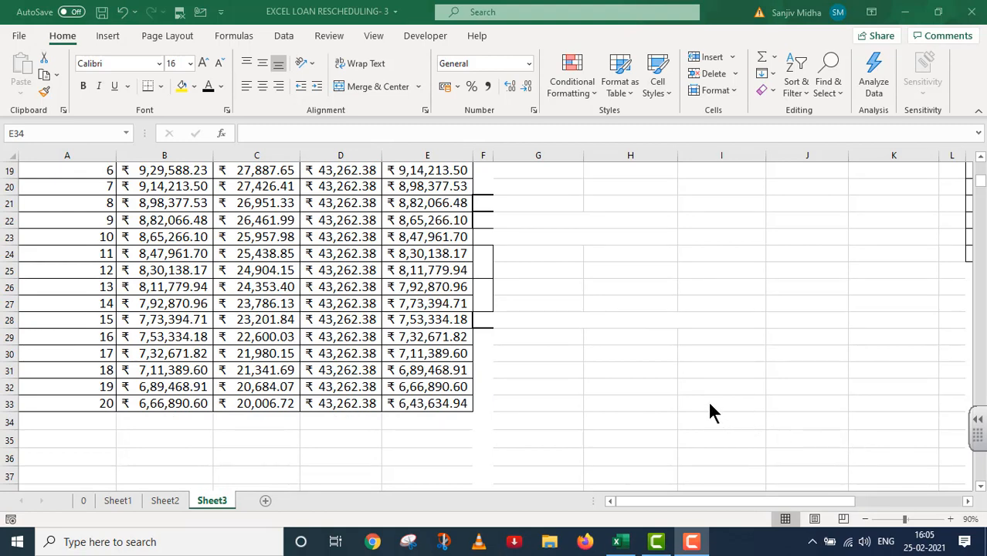
pyautogui.scroll(4, 676, 387)
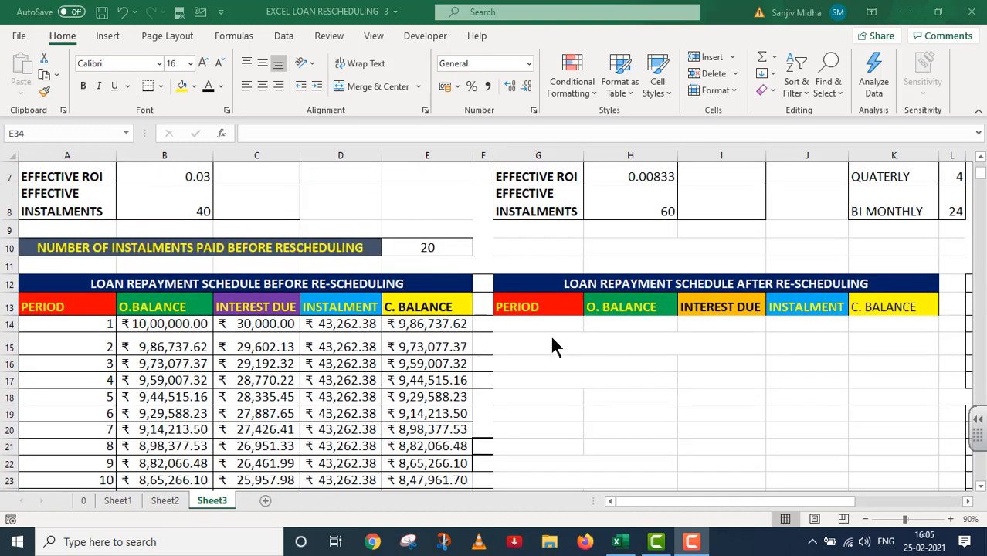
pyautogui.click(484, 153)
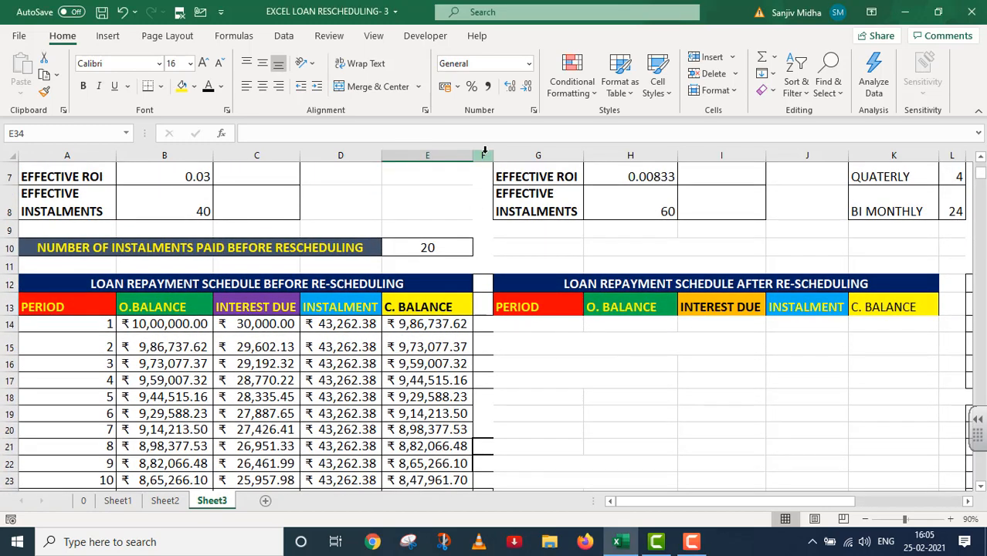
pyautogui.click(484, 152)
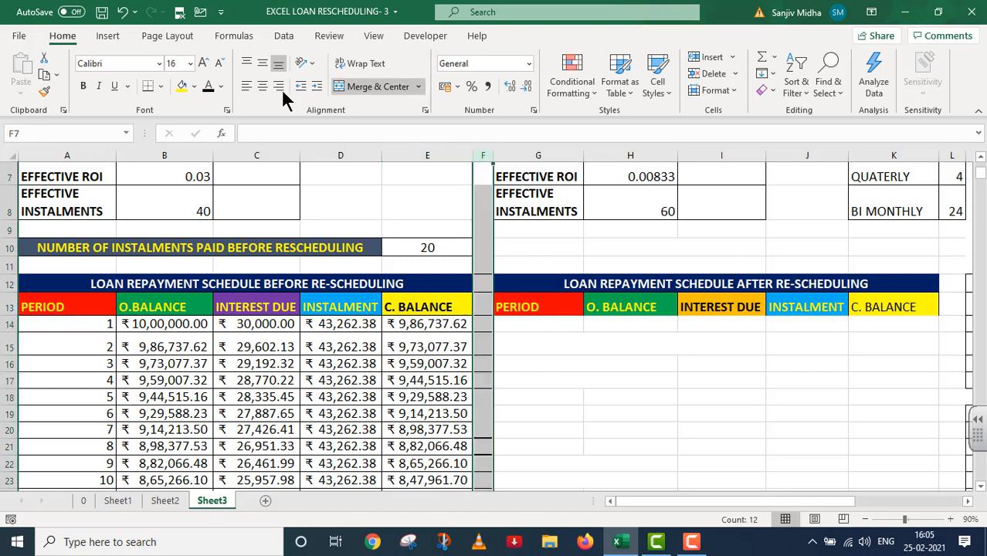
pyautogui.click(207, 87)
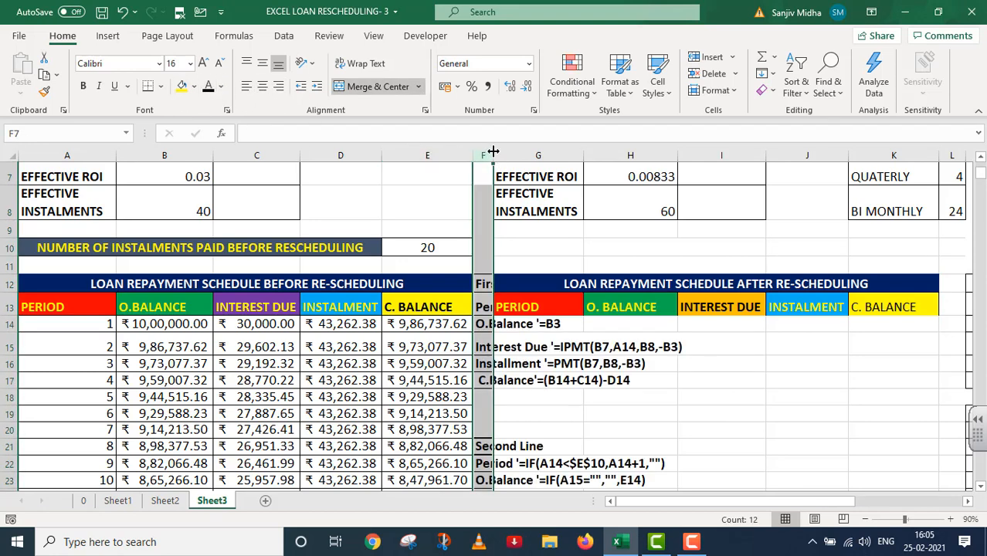
pyautogui.moveTo(493, 154); pyautogui.dragTo(718, 187)
pyautogui.scroll(-2, 703, 205)
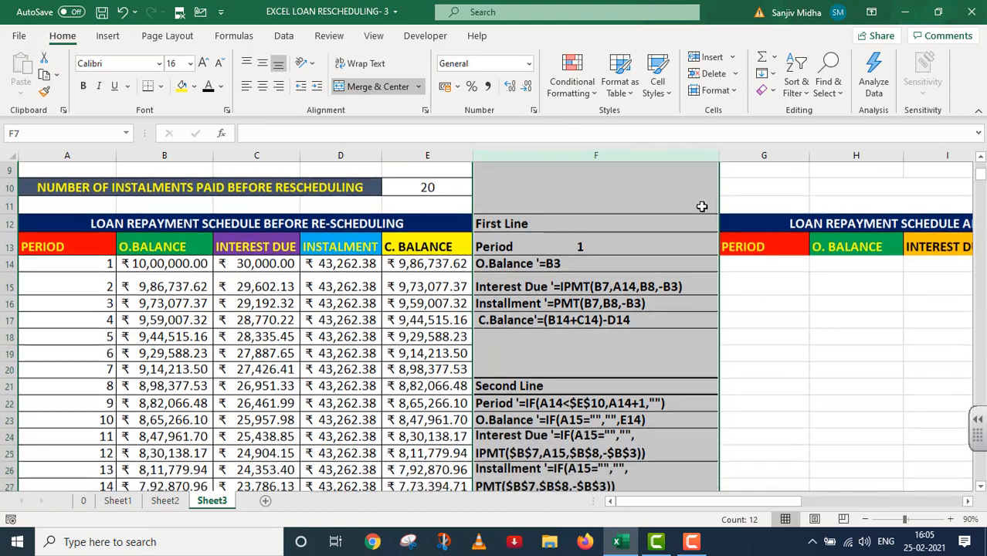
pyautogui.scroll(1, 701, 207)
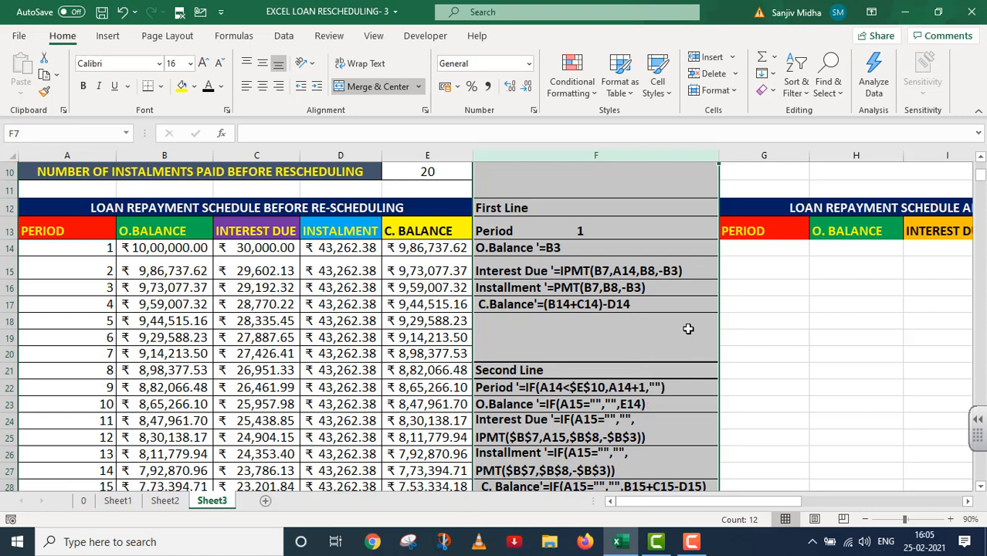
# Review the formula notes in column F, narrow the column again and hide its text with a white font.
pyautogui.click(750, 307)
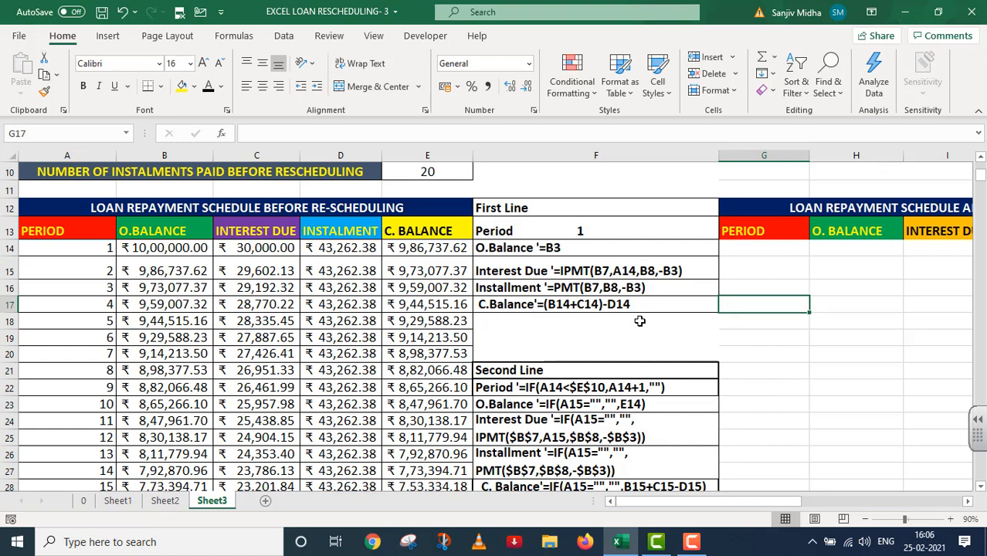
pyautogui.scroll(-1, 639, 321)
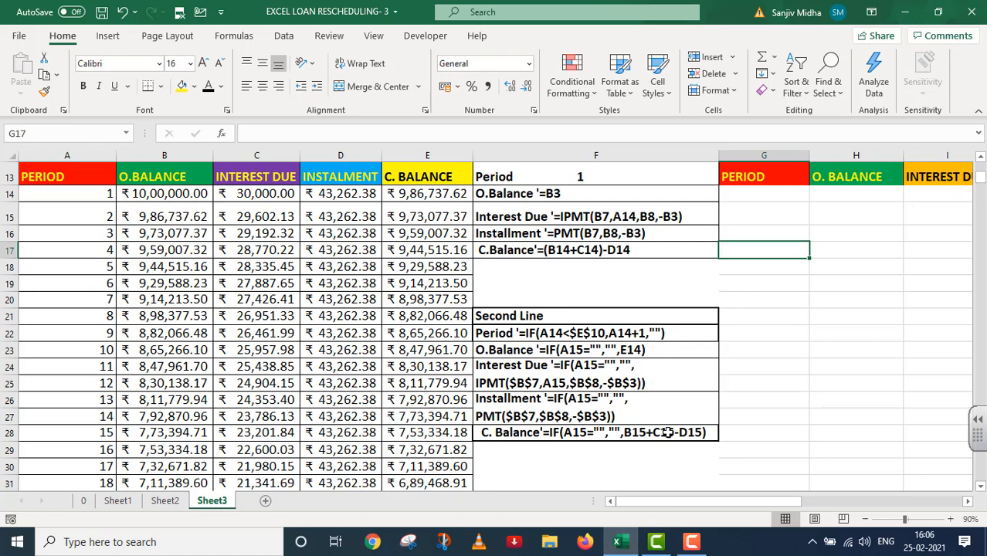
pyautogui.scroll(1, 665, 433)
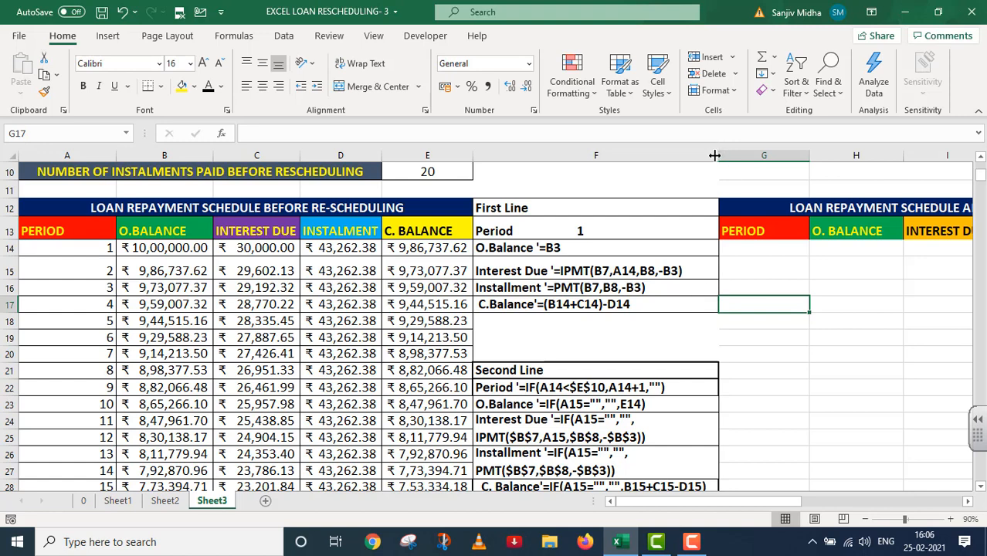
pyautogui.moveTo(717, 152); pyautogui.dragTo(496, 190)
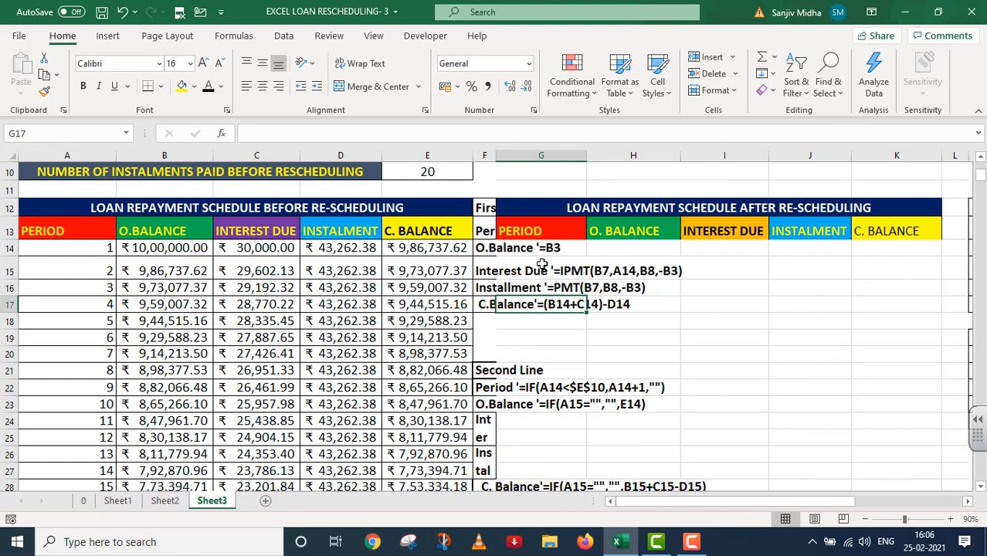
pyautogui.click(484, 155)
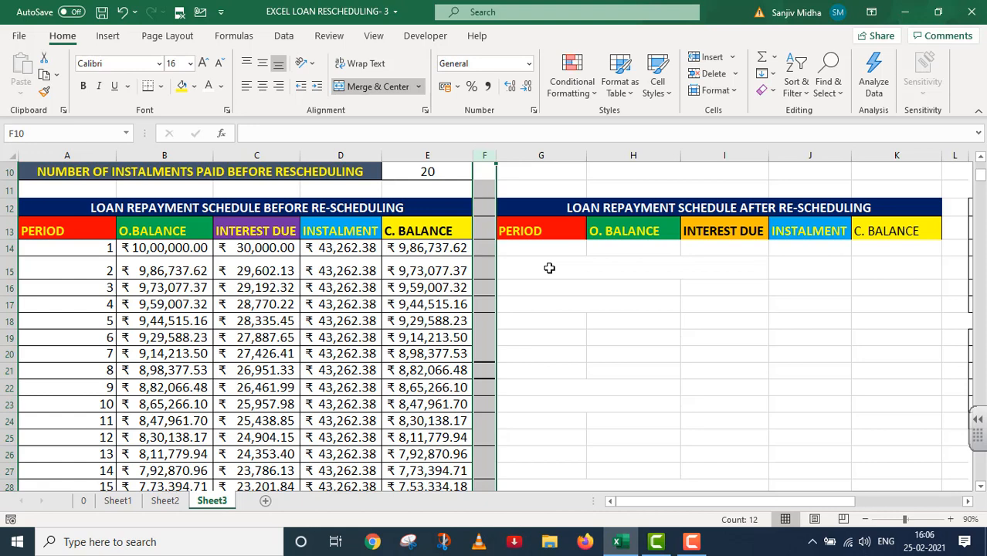
# Enter 1 as the first period in G14 of the repayment schedule after re-scheduling.
pyautogui.click(535, 247)
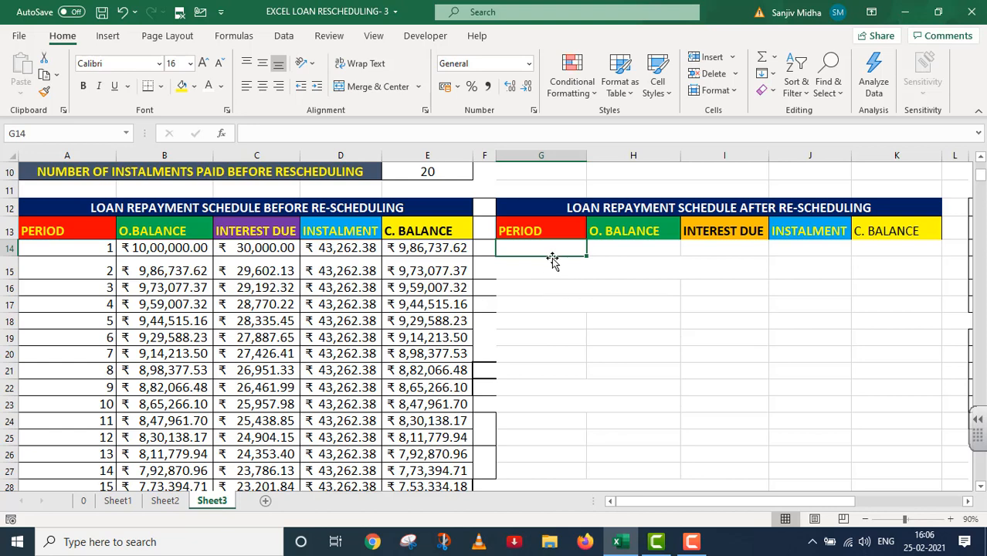
pyautogui.write('1')
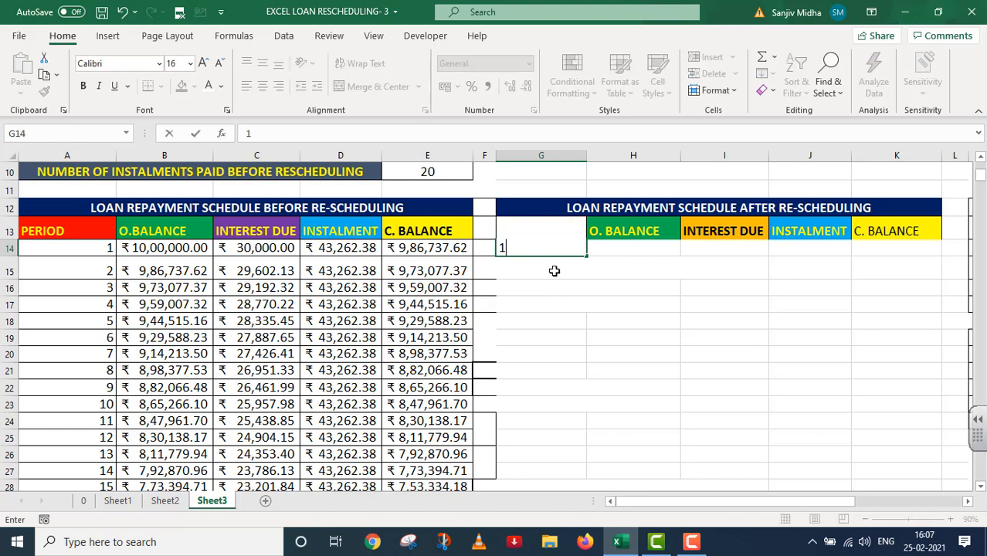
pyautogui.click(604, 247)
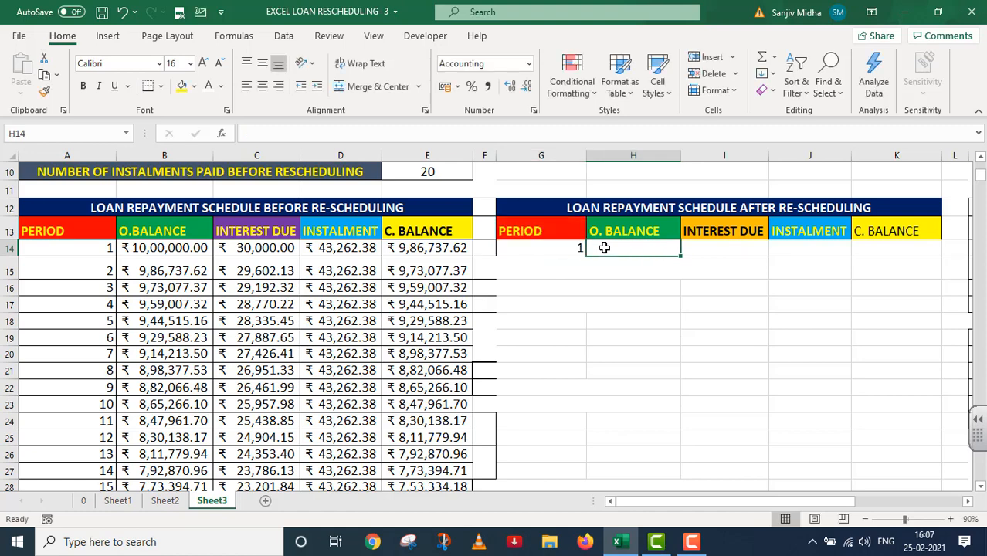
# Link the first opening balance in H14 to the last closing balance of the old schedule with =E33.
pyautogui.doubleClick(603, 247)
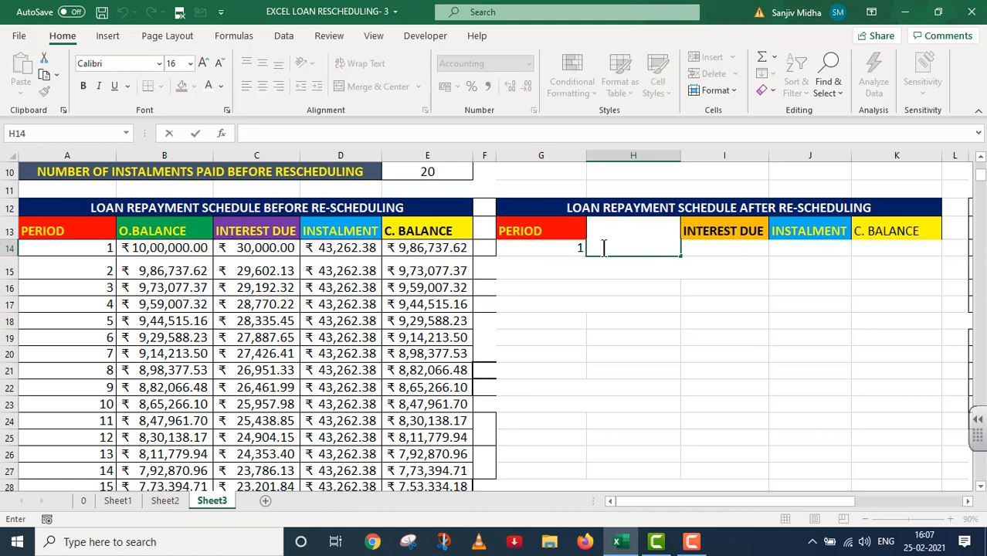
pyautogui.write('=')
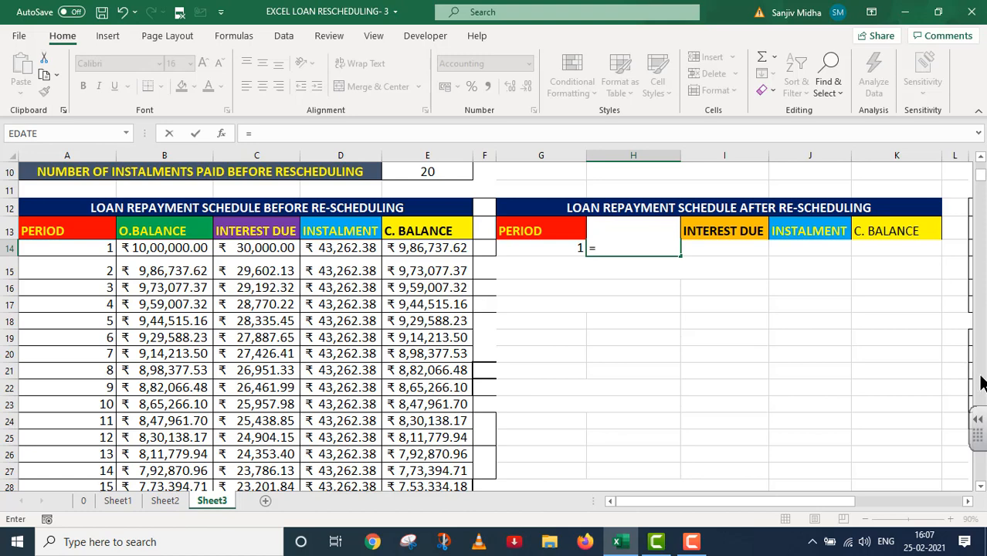
pyautogui.scroll(-4, 981, 384)
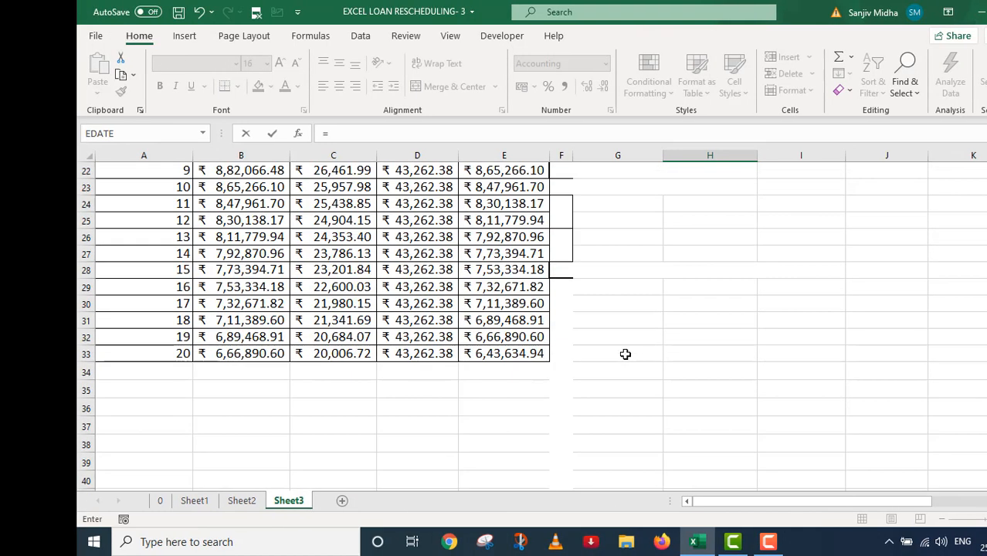
pyautogui.click(491, 358)
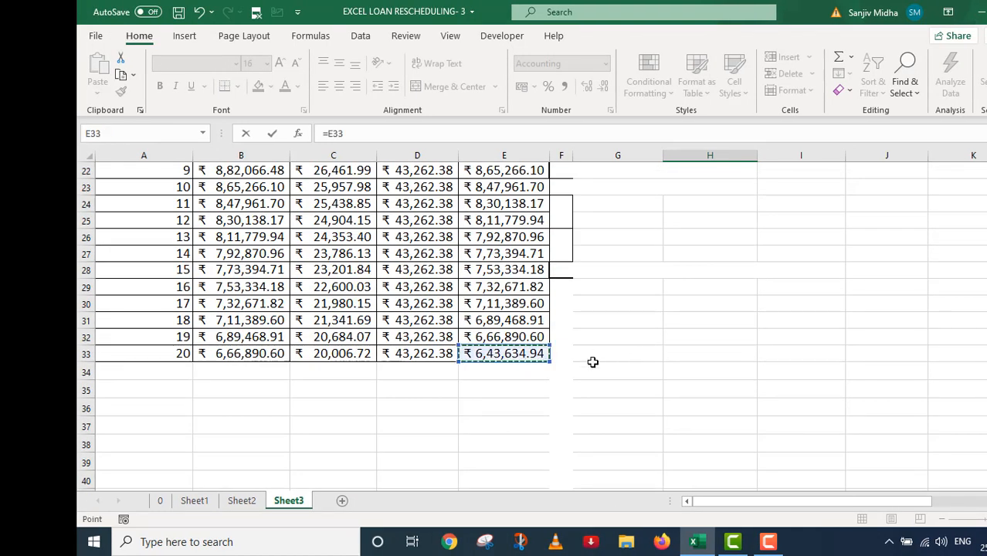
pyautogui.scroll(4, 614, 354)
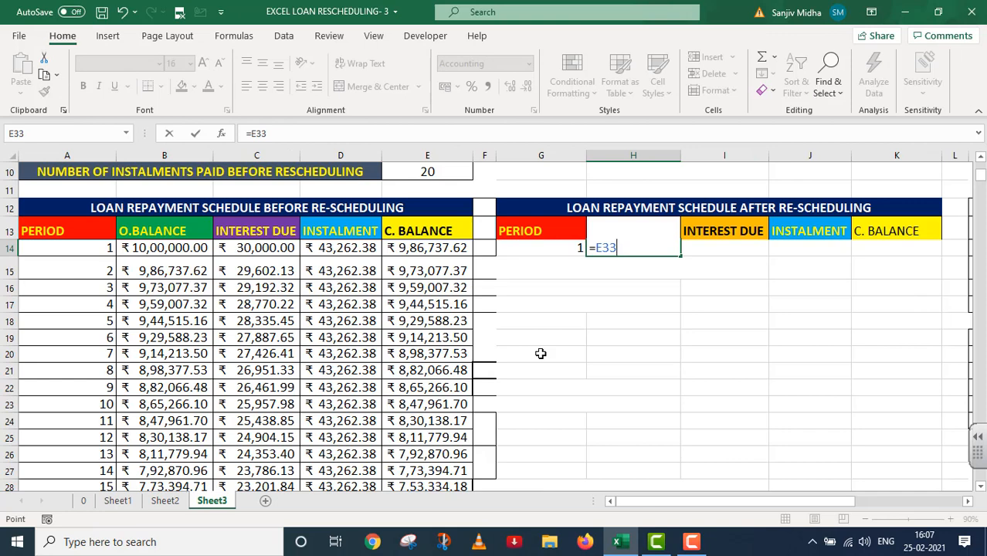
pyautogui.press('Return')
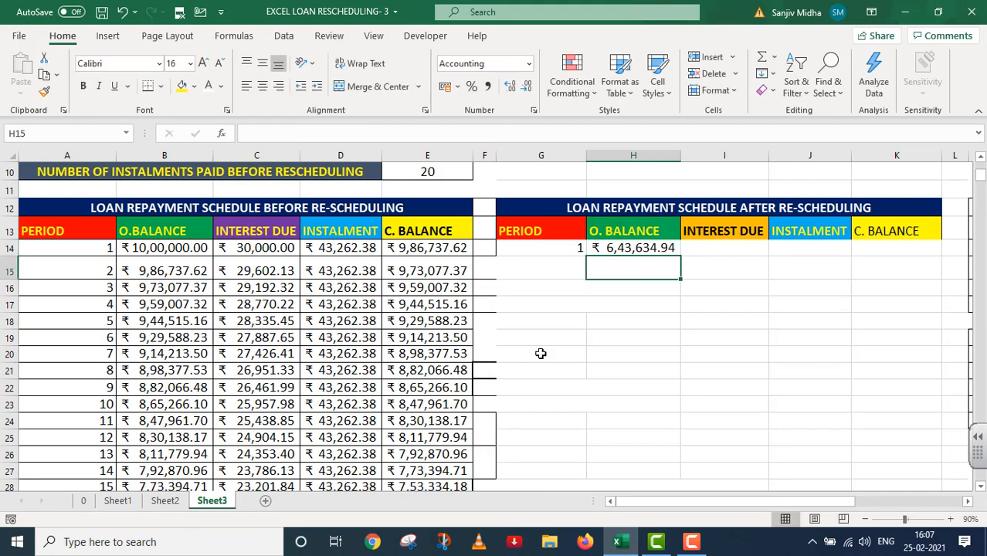
# Replace the opening balance in H14 with an FV formula using effective ROI B7 as rate and paid instalments E10 as number of periods.
pyautogui.scroll(2, 608, 317)
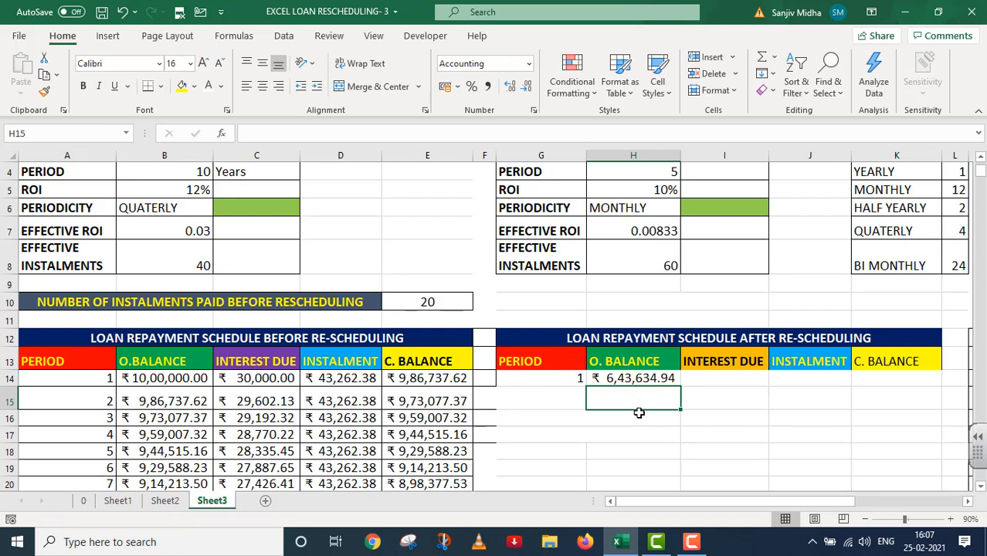
pyautogui.click(618, 377)
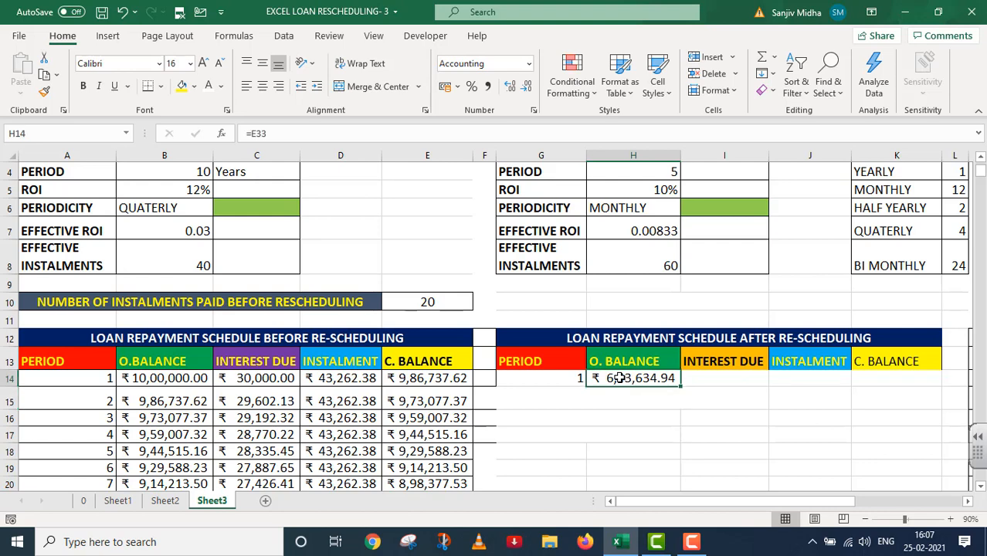
pyautogui.press('BackSpace')
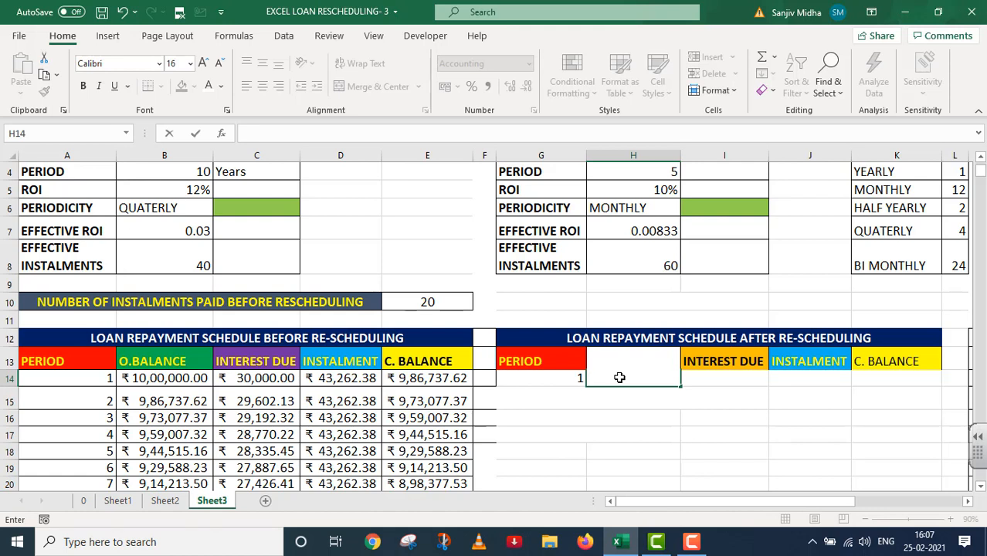
pyautogui.write('=')
pyautogui.write('FV(')
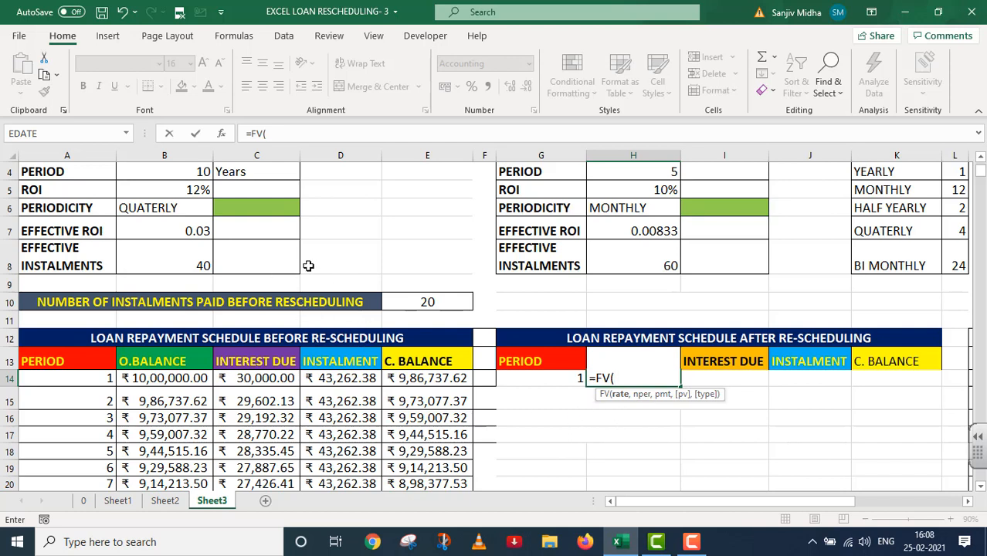
pyautogui.click(189, 229)
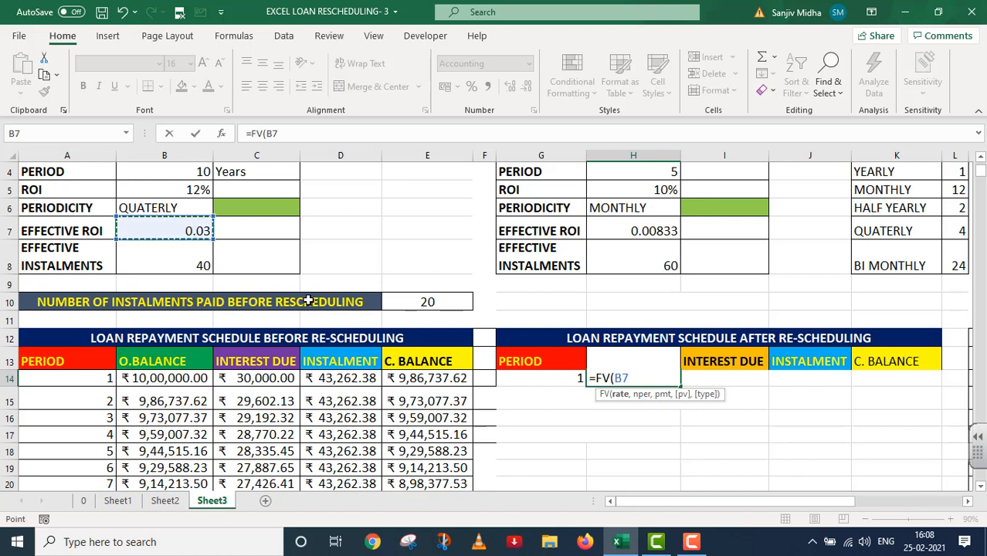
pyautogui.write(',')
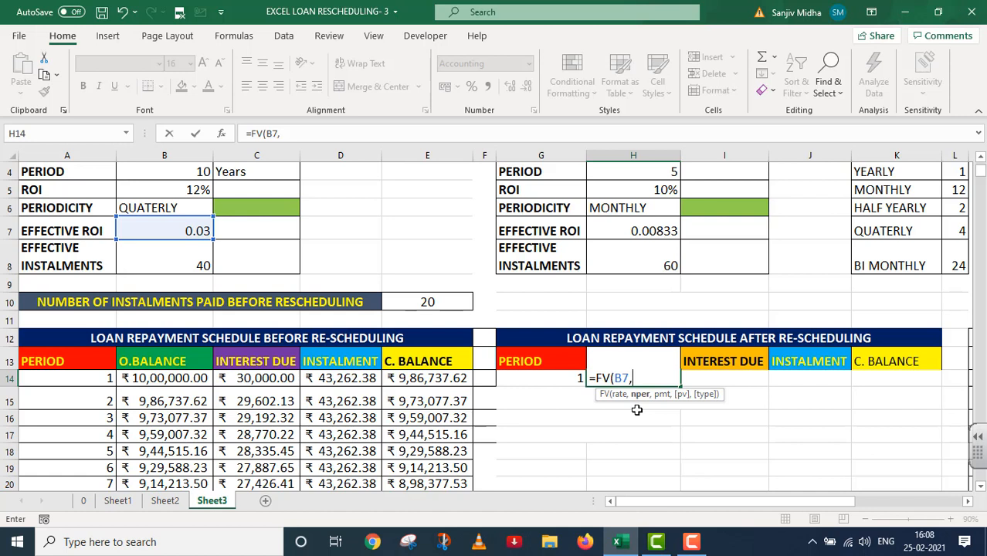
pyautogui.click(435, 300)
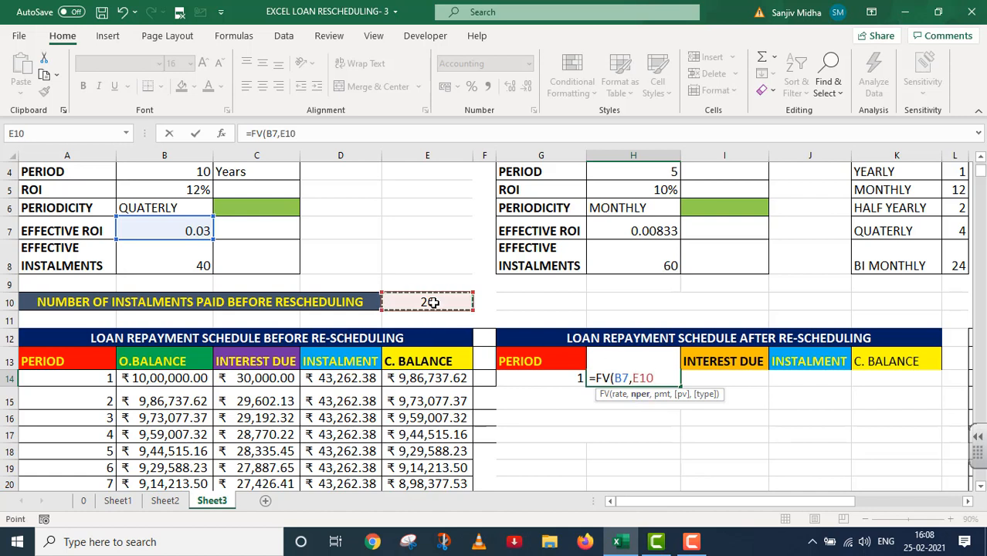
pyautogui.write(',')
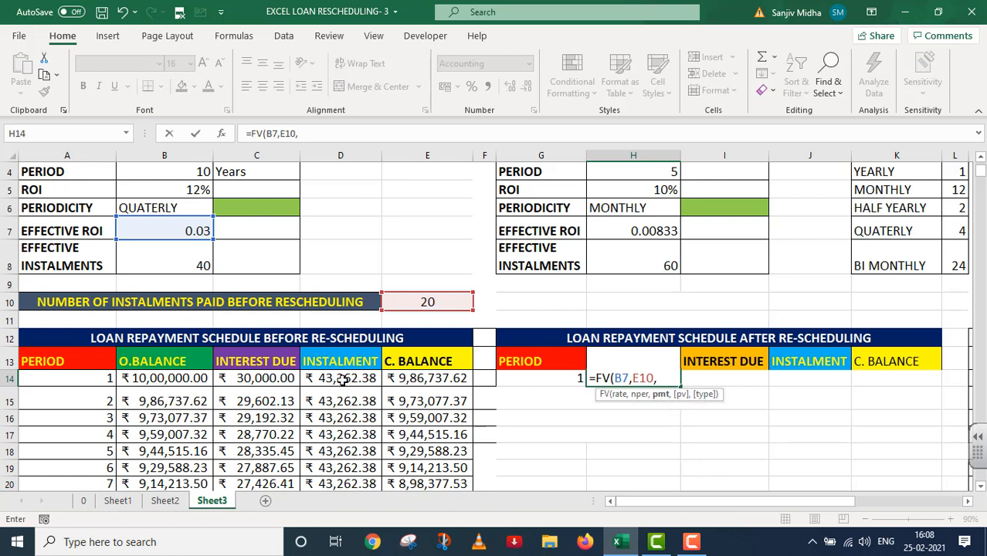
# Extend the FV formula in H14 with instalment D14 as payment and the negative original loan amount -B3 as present value.
pyautogui.click(342, 380)
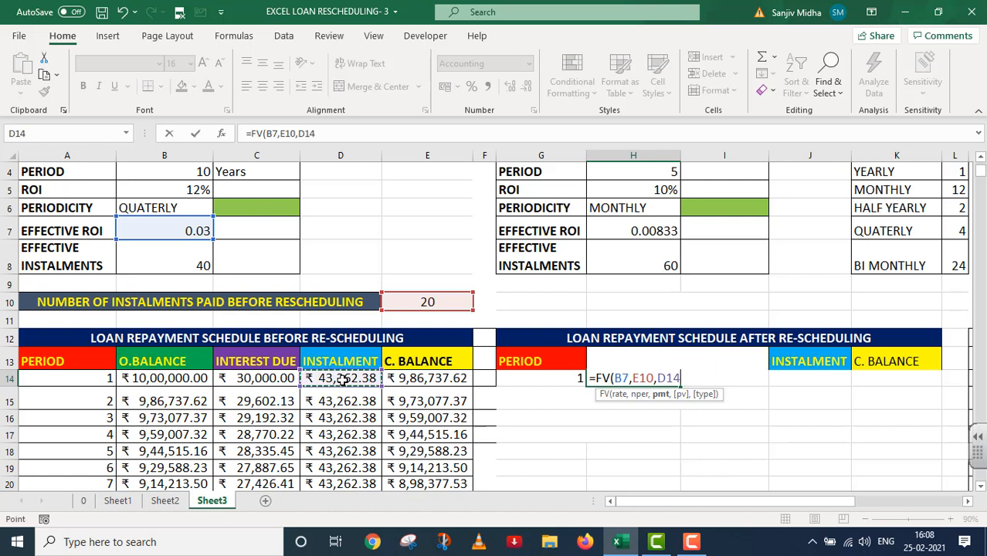
pyautogui.write(',')
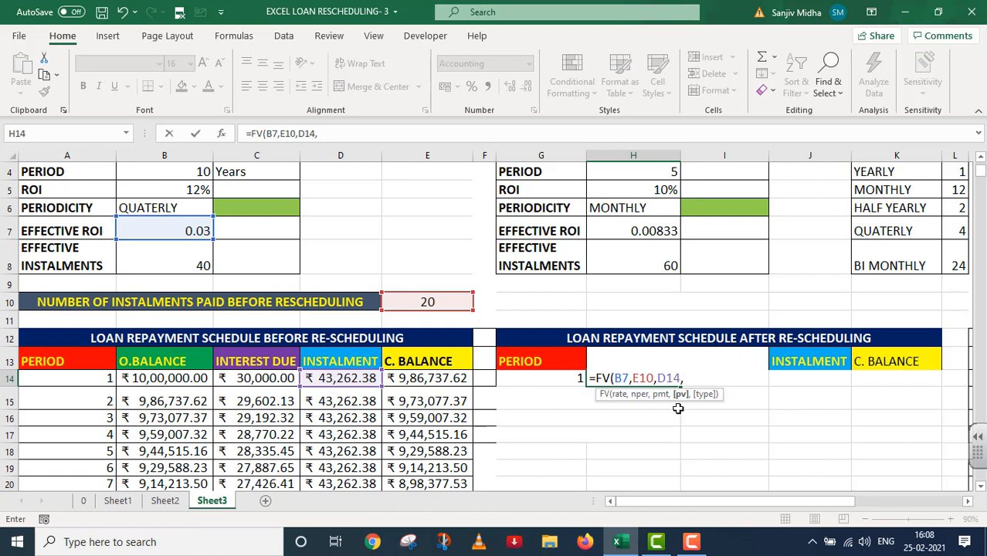
pyautogui.write('-')
pyautogui.scroll(1, 955, 361)
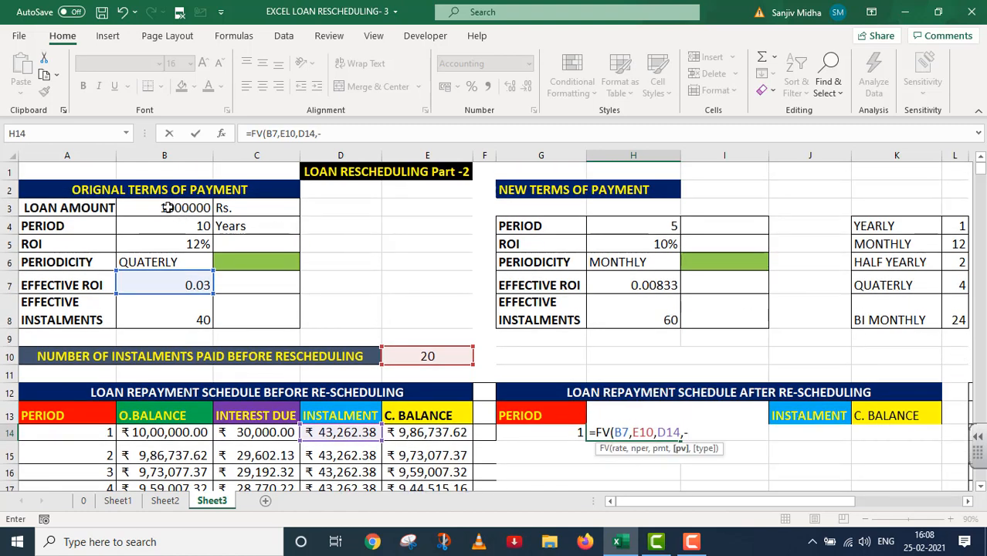
pyautogui.click(178, 208)
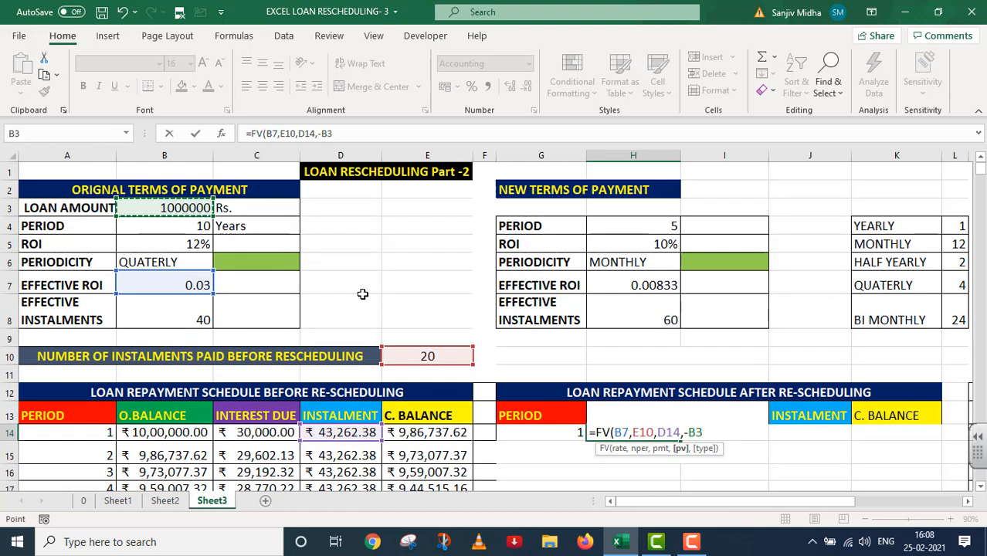
# Complete the FV formula in H14 with type 0 (end of the period) and compare its result with the old schedule's last closing balance.
pyautogui.scroll(-2, 355, 339)
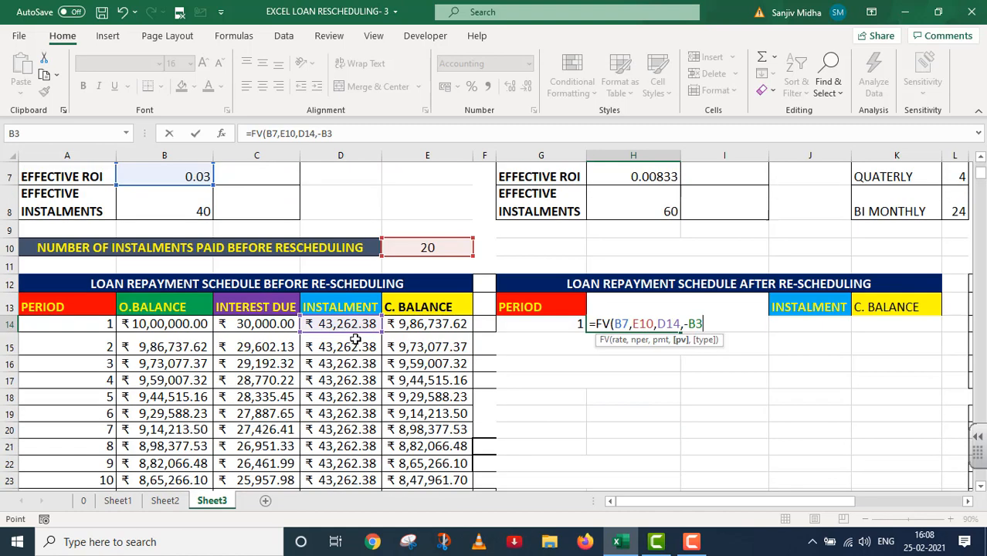
pyautogui.write(',')
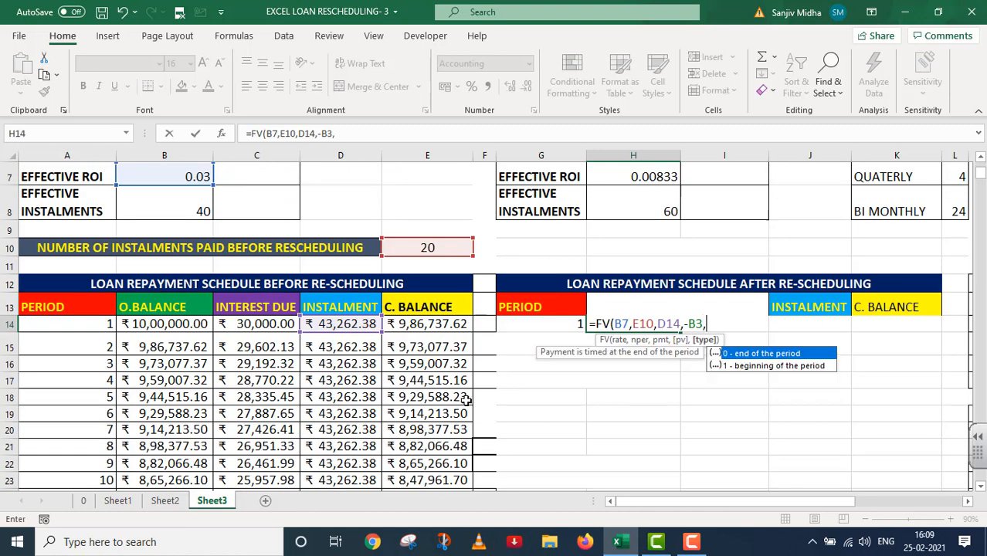
pyautogui.click(750, 352)
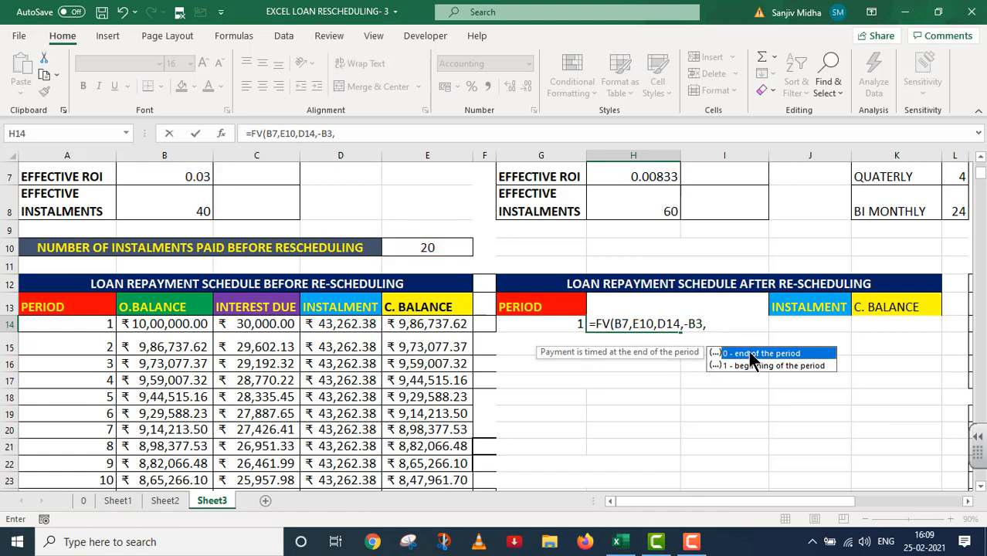
pyautogui.doubleClick(741, 353)
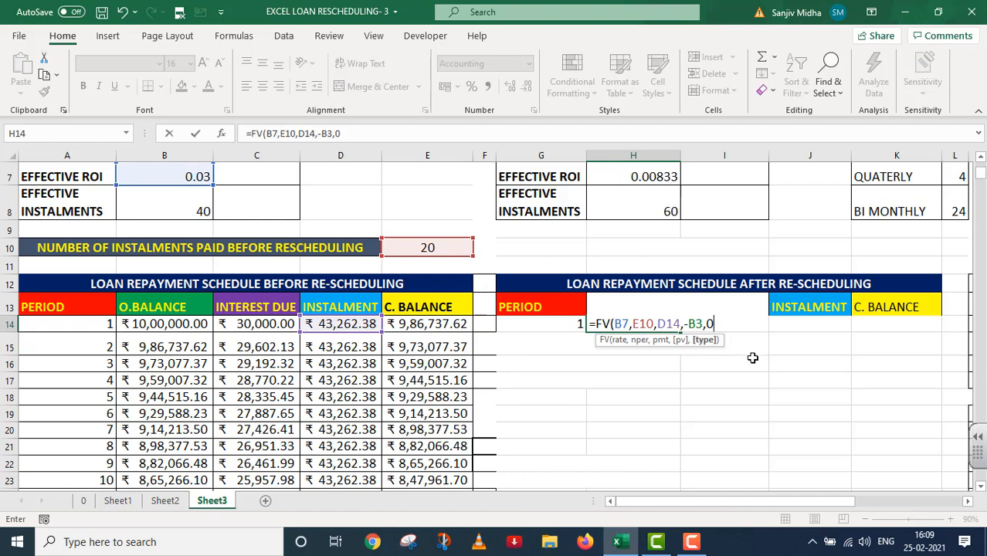
pyautogui.write(')')
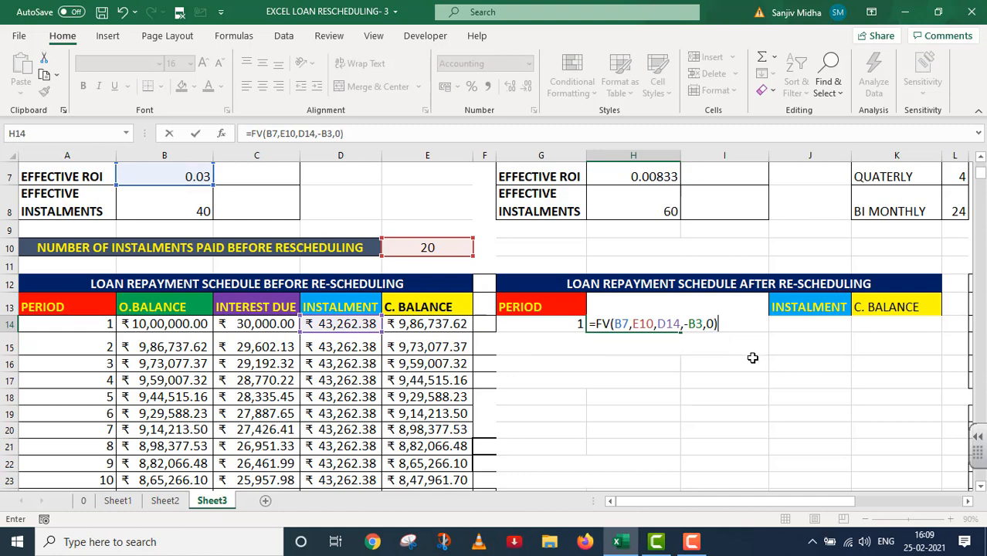
pyautogui.press('Return')
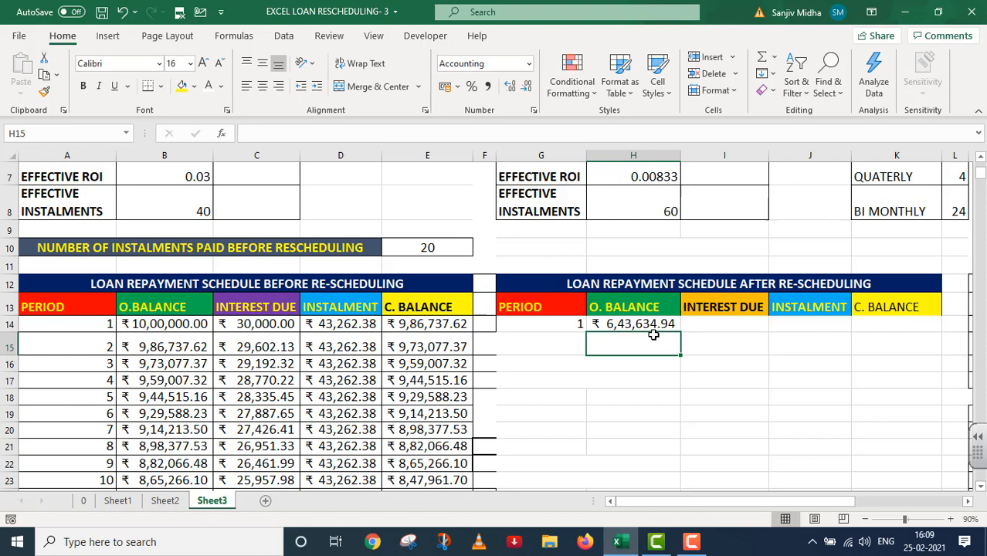
pyautogui.scroll(-3, 653, 334)
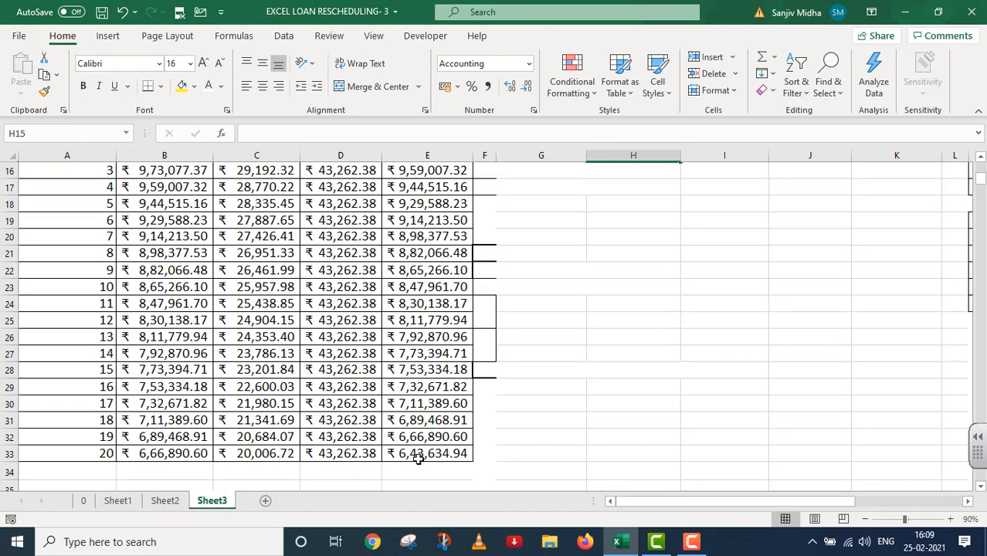
pyautogui.scroll(2, 540, 460)
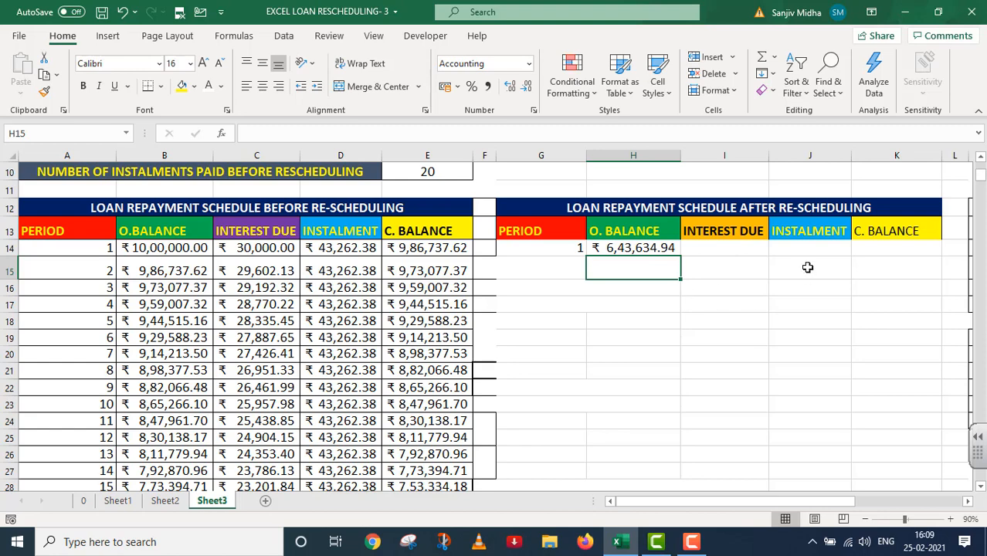
# Start an IPMT formula for the interest due in I14 with rate H7, period G14 and effective instalments H8 as number of periods.
pyautogui.click(693, 248)
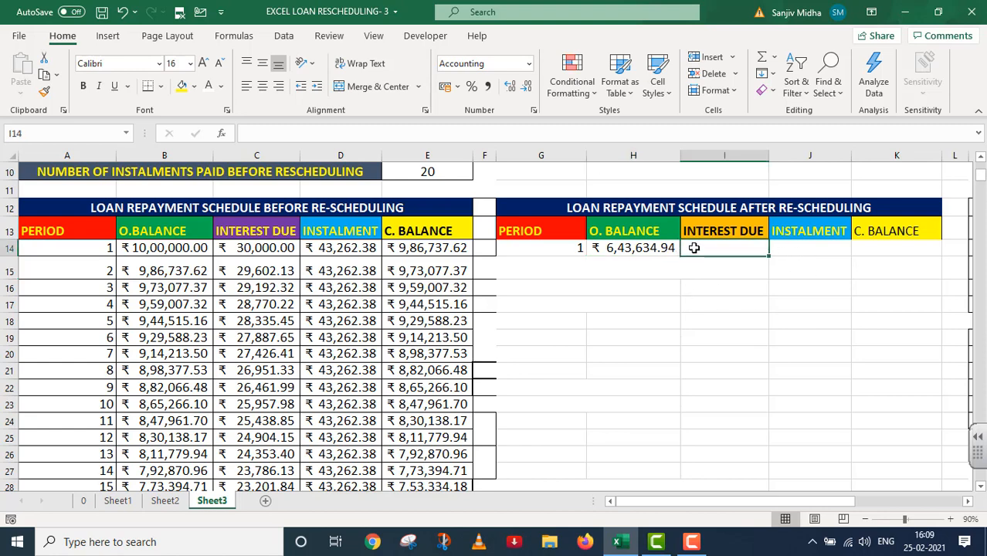
pyautogui.write('=IPMT')
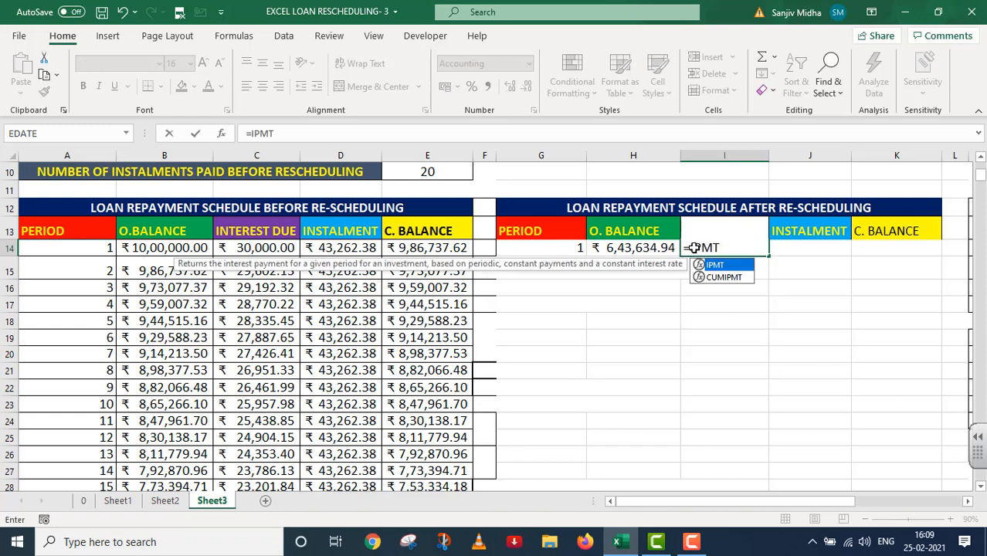
pyautogui.write('(')
pyautogui.scroll(2, 744, 308)
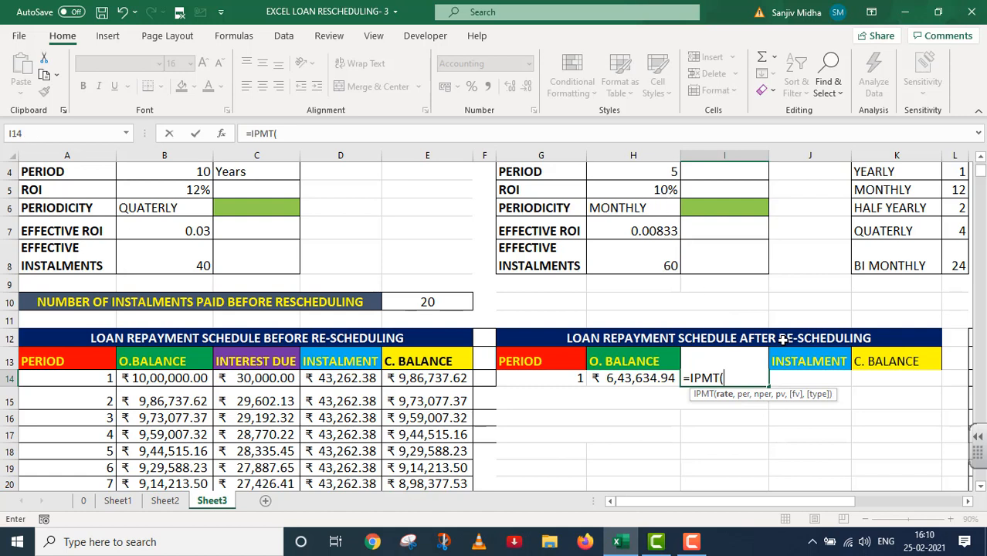
pyautogui.click(664, 232)
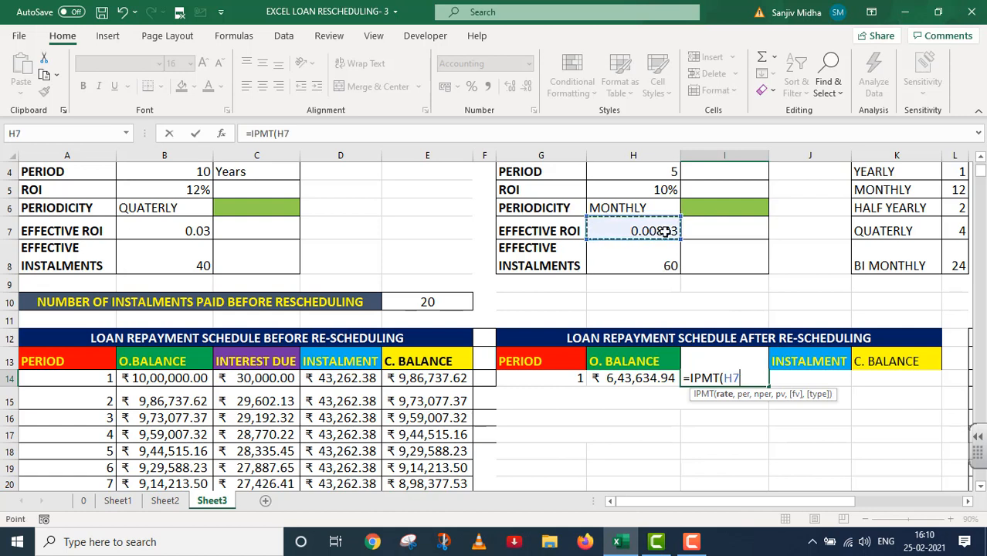
pyautogui.write(',')
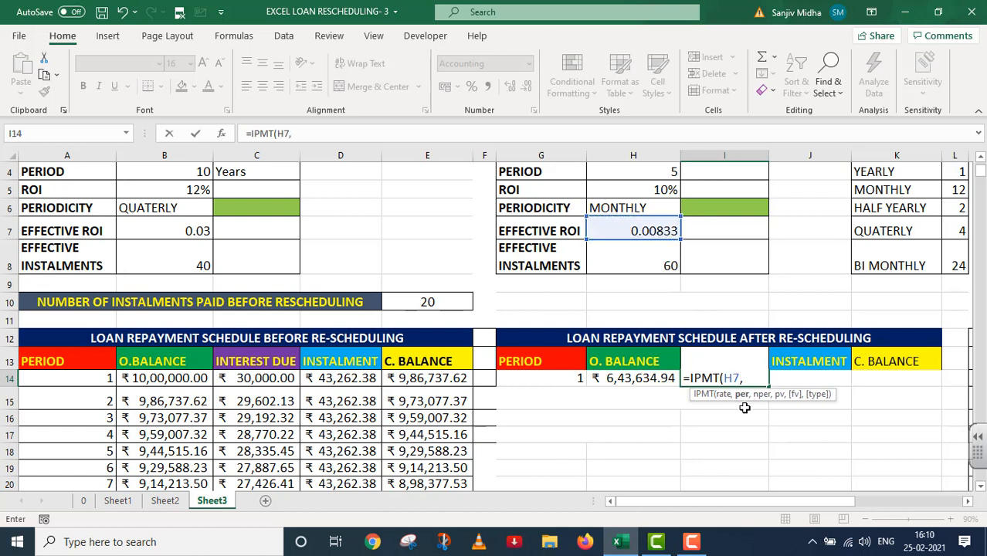
pyautogui.click(541, 378)
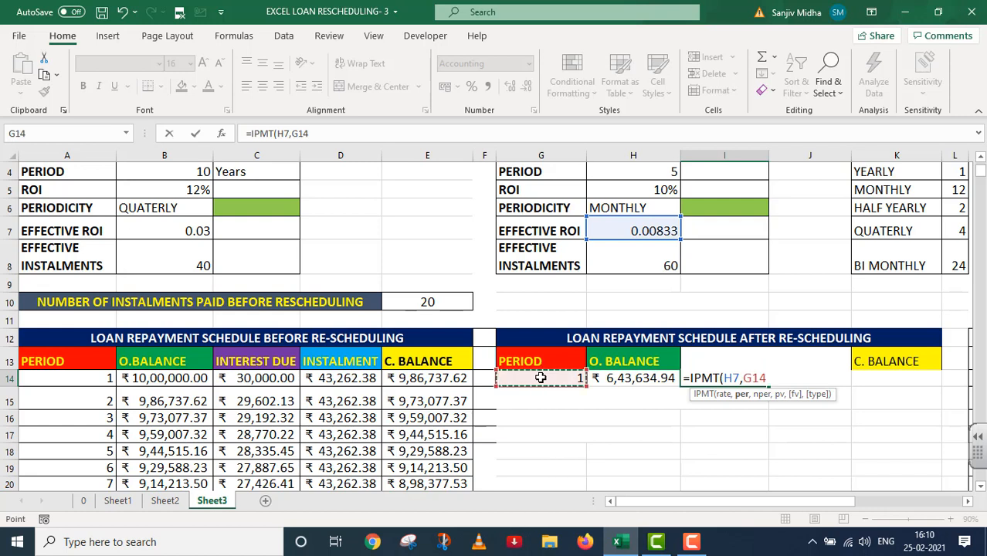
pyautogui.write(',')
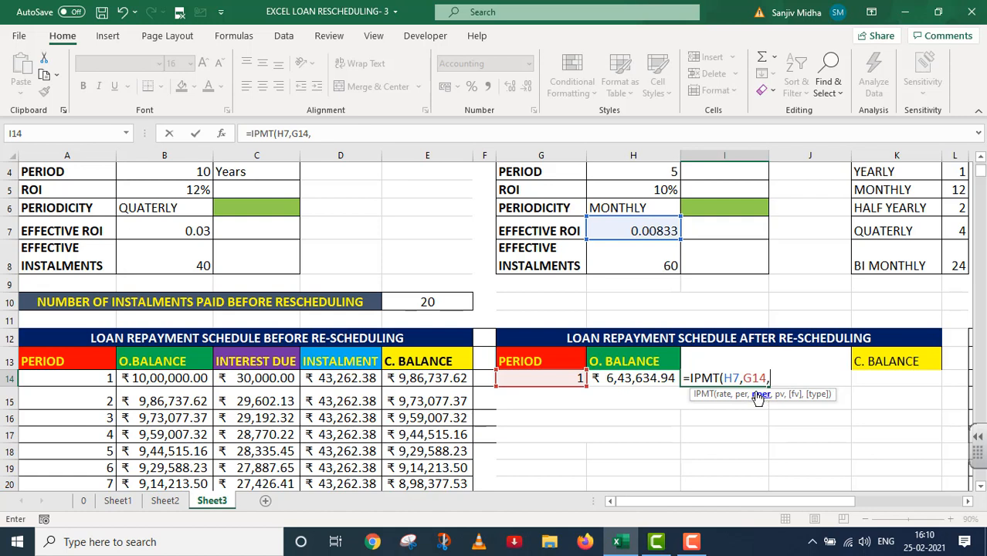
pyautogui.click(634, 265)
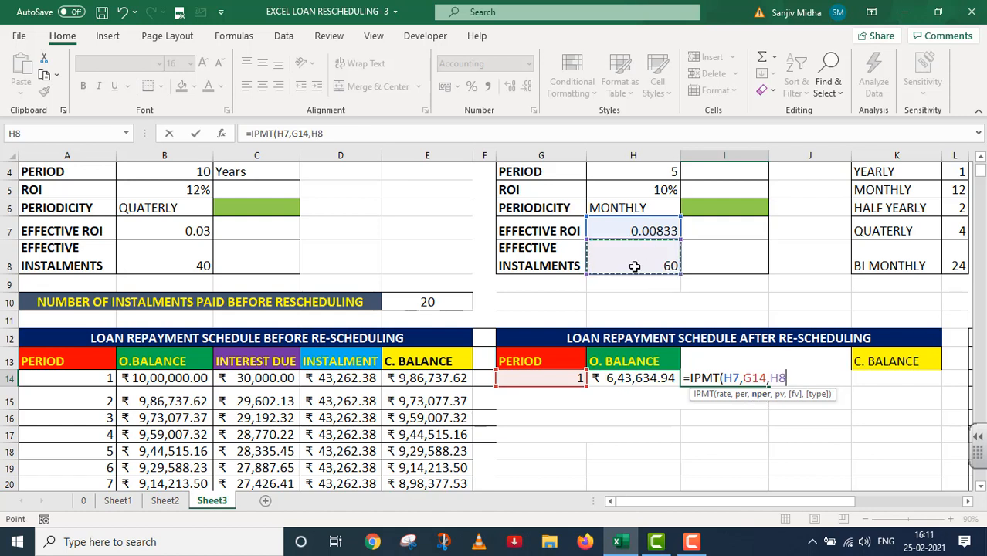
pyautogui.write(',')
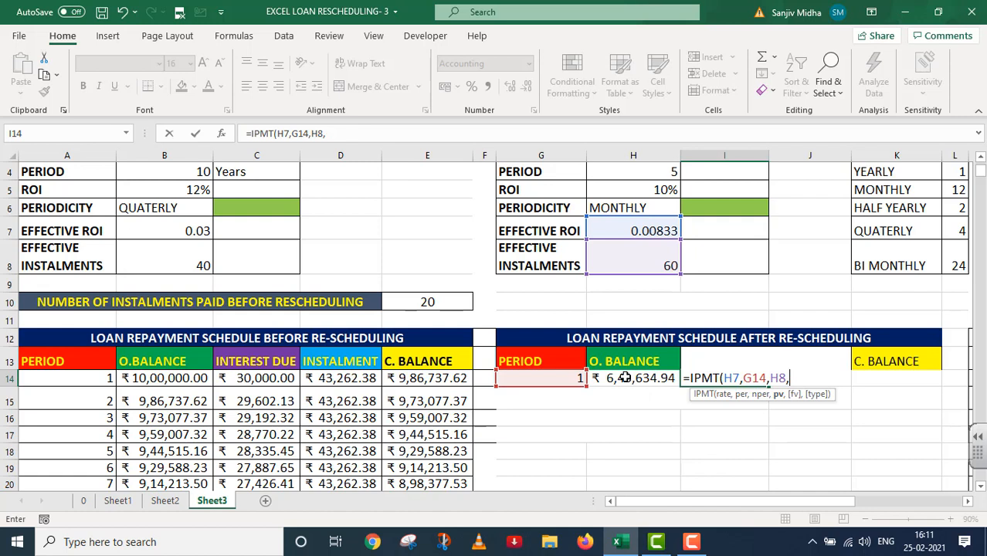
# Complete the IPMT formula in I14 with -H14 as present value, 0 as future value and type 0 (end of the period).
pyautogui.click(624, 378)
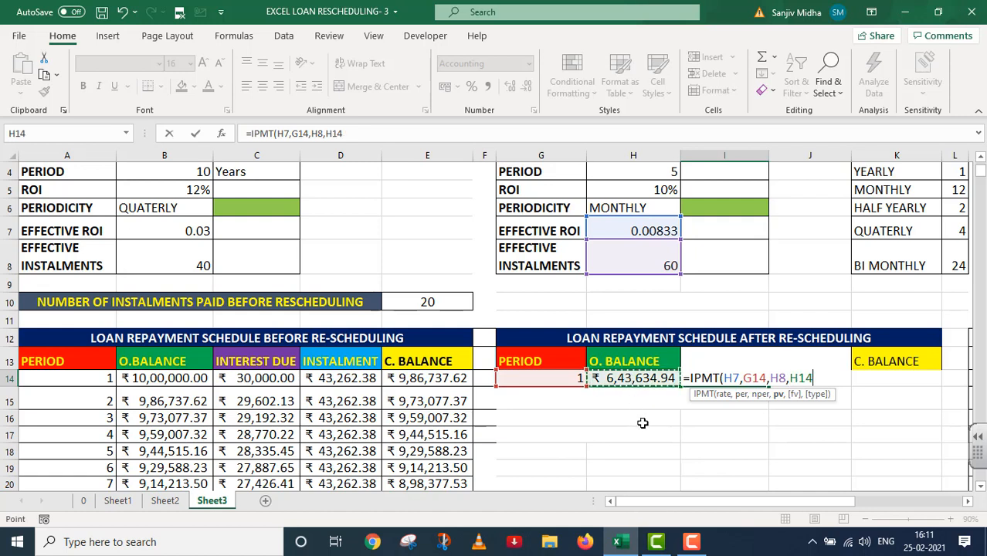
pyautogui.click(789, 377)
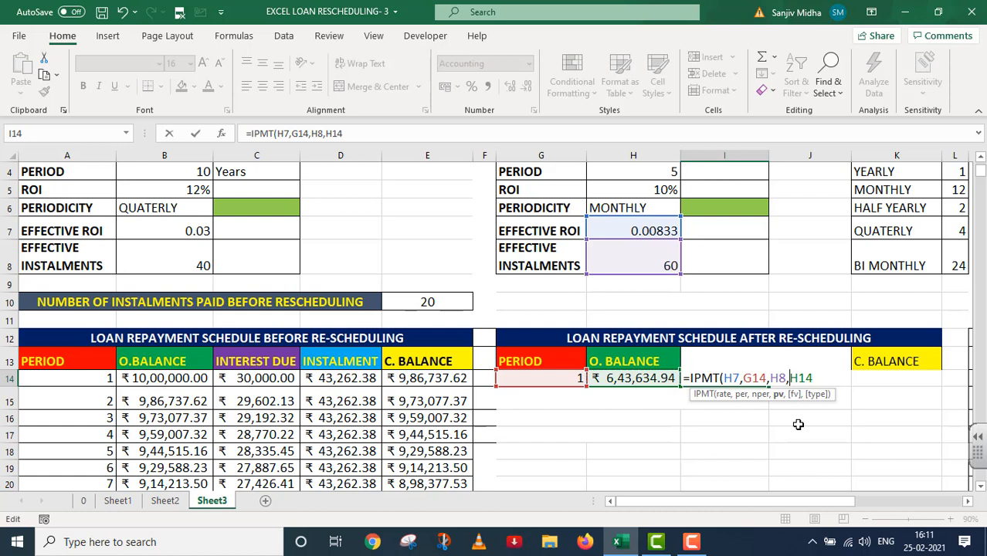
pyautogui.write('-')
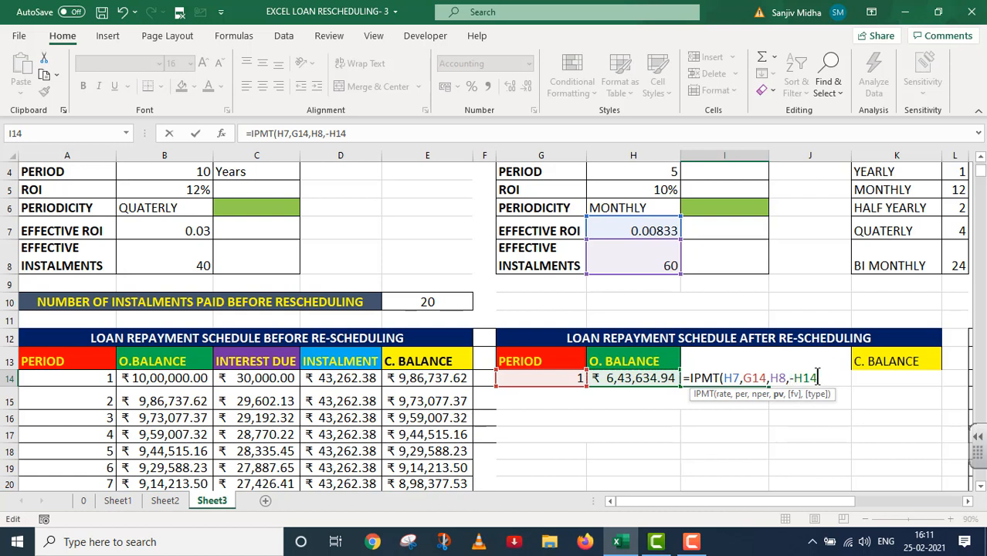
pyautogui.click(817, 377)
pyautogui.write(',')
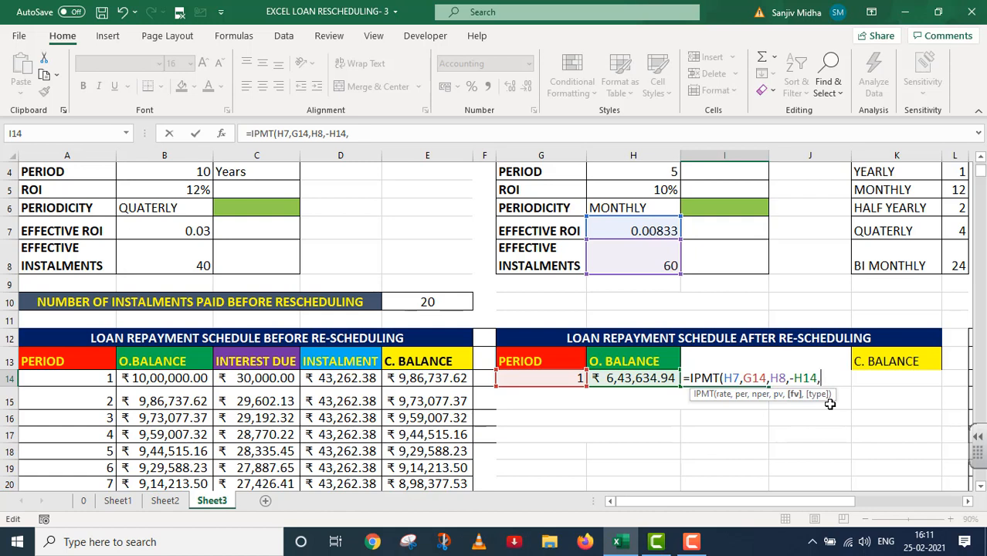
pyautogui.write('0,')
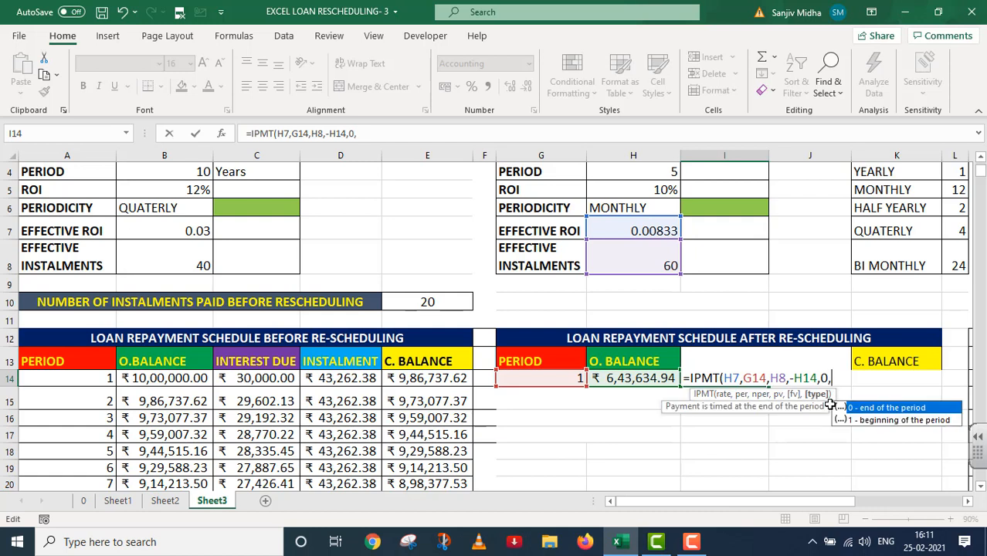
pyautogui.doubleClick(886, 407)
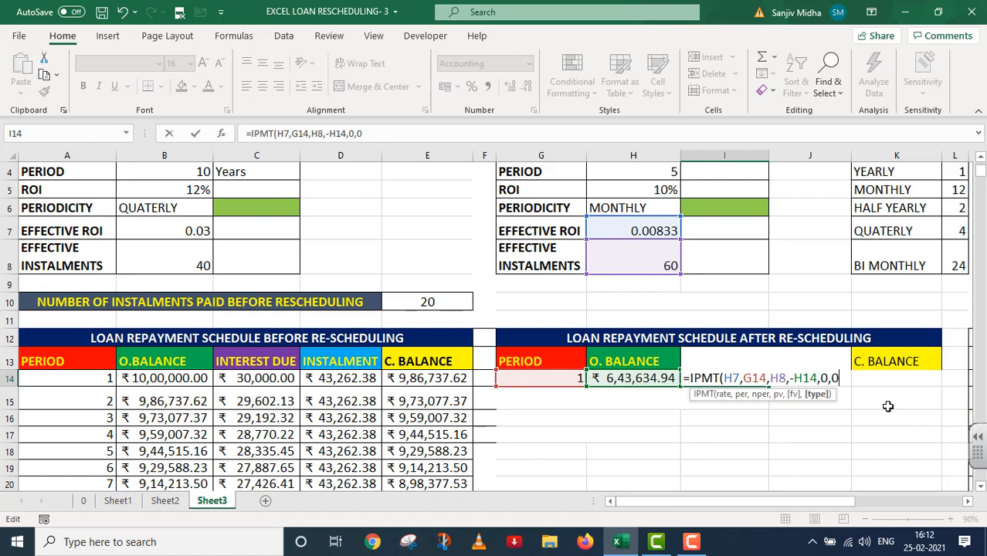
pyautogui.write(')')
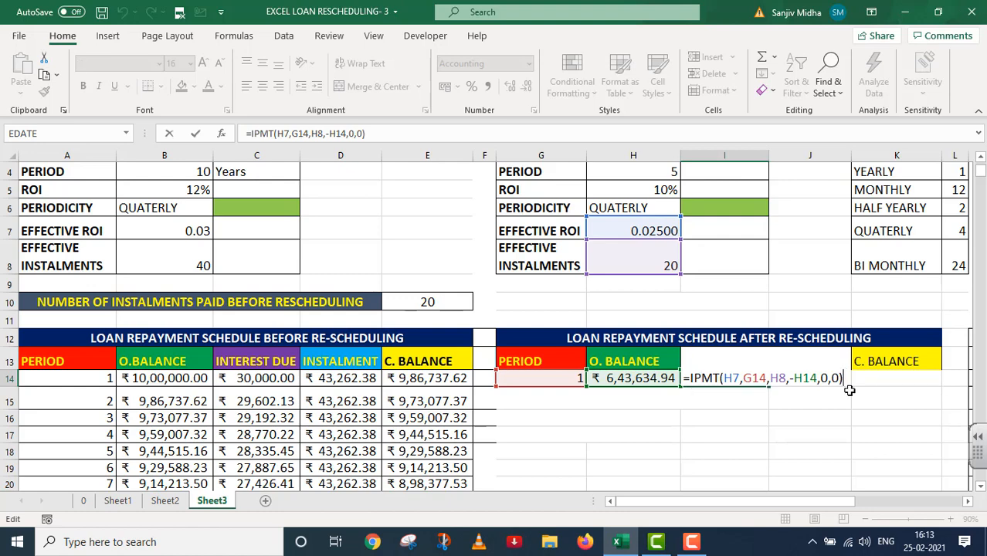
pyautogui.press('Return')
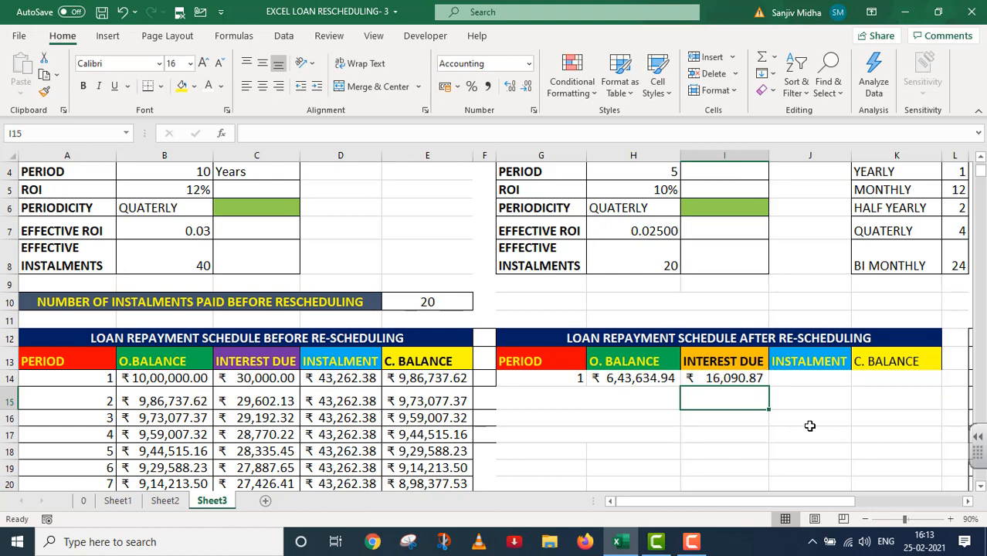
# Start a PMT formula for the instalment in J14 with rate H7 and effective instalments H8 as number of periods.
pyautogui.doubleClick(793, 380)
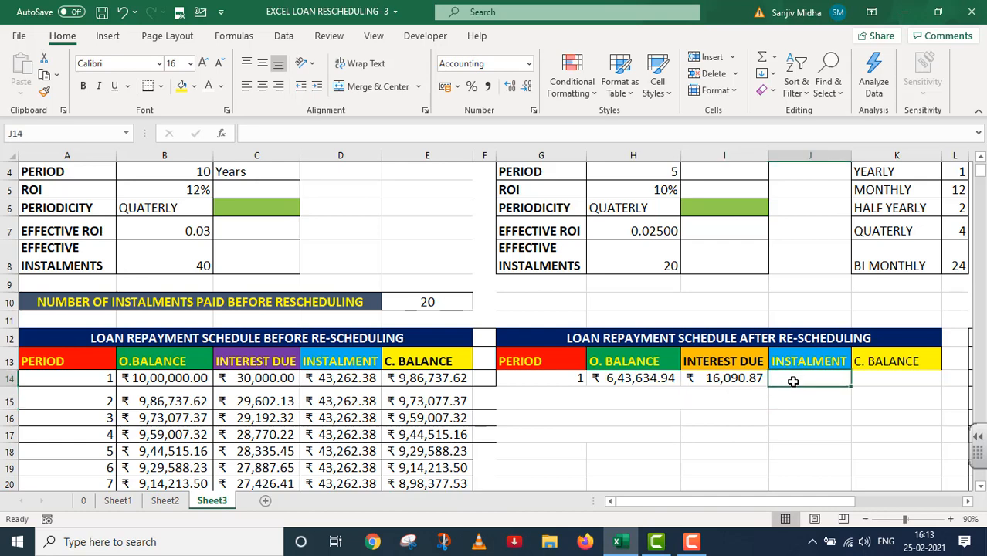
pyautogui.write('=')
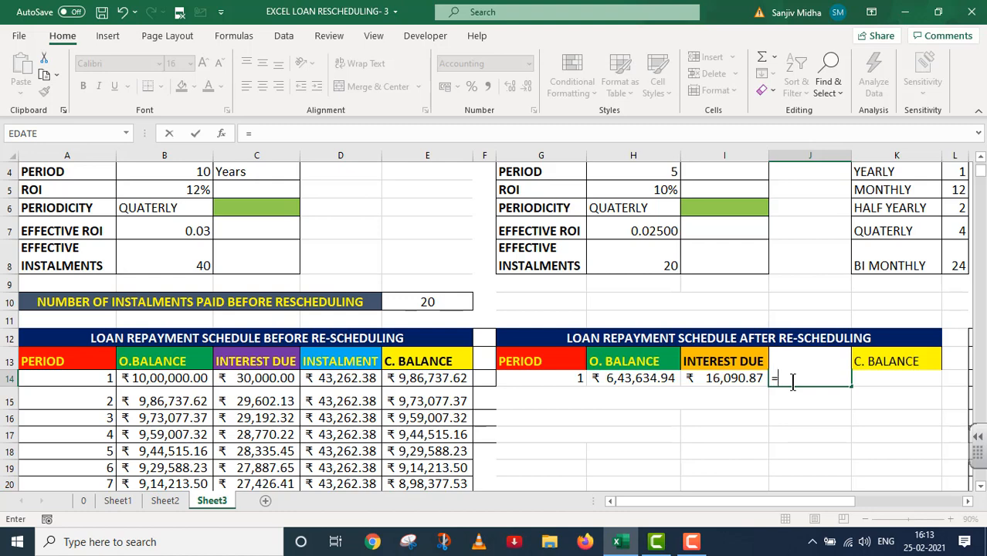
pyautogui.write('PMT(')
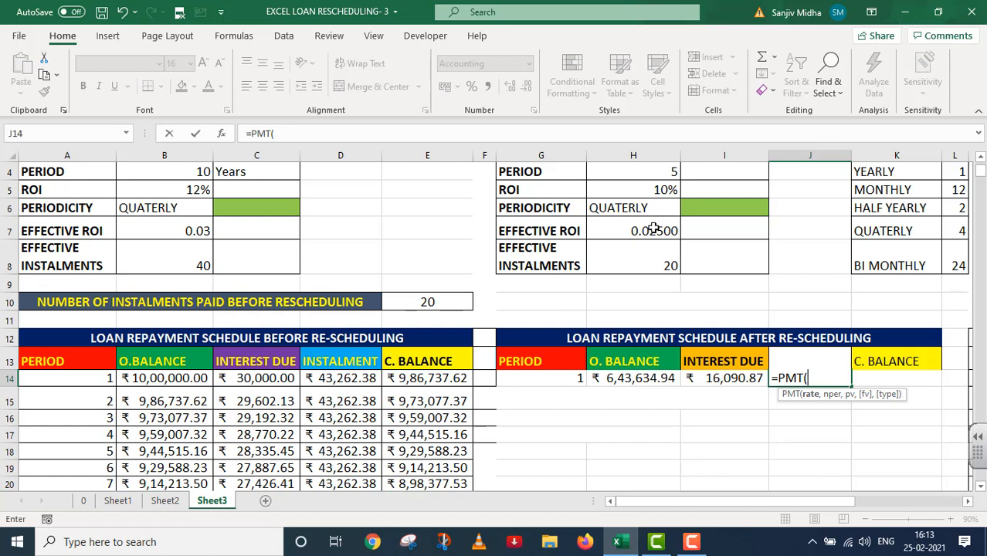
pyautogui.click(653, 230)
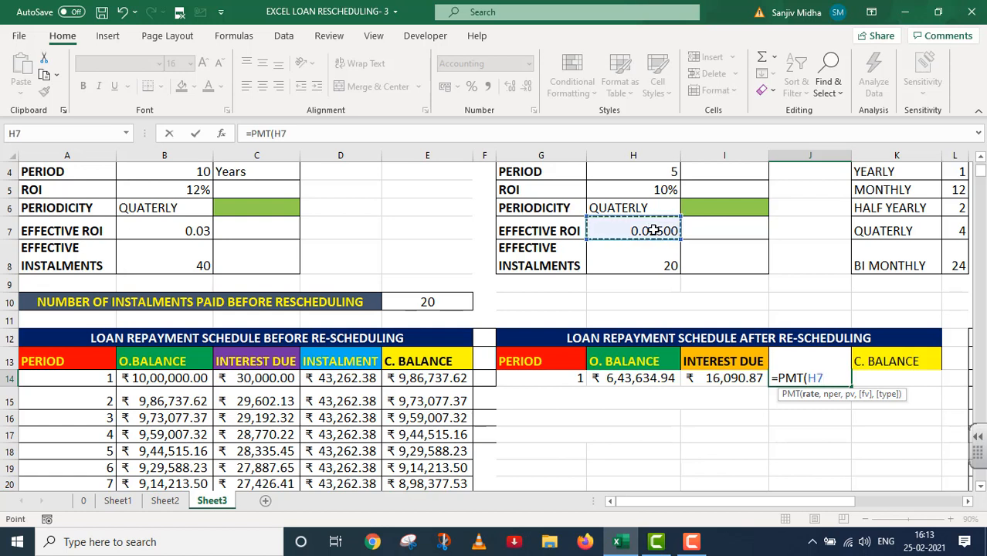
pyautogui.write(',')
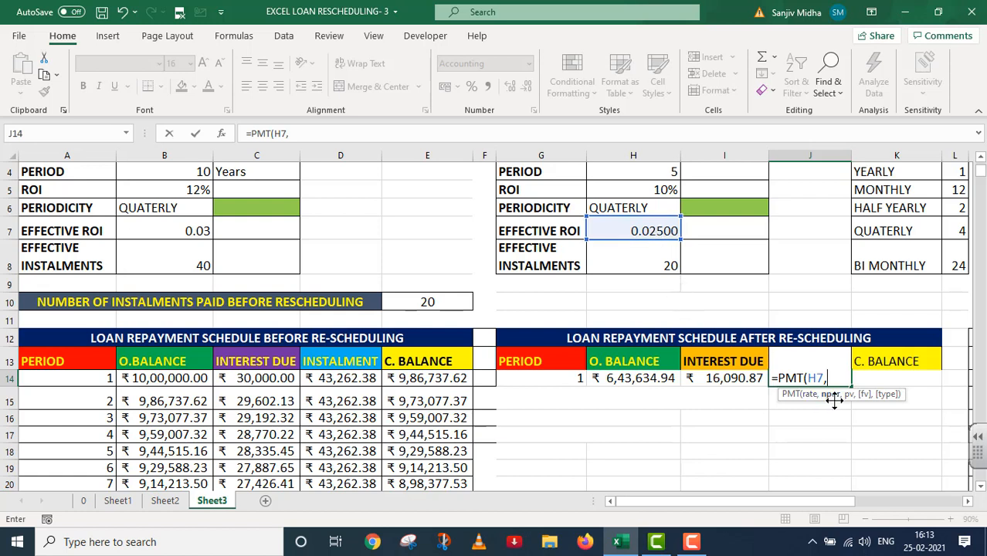
pyautogui.click(652, 258)
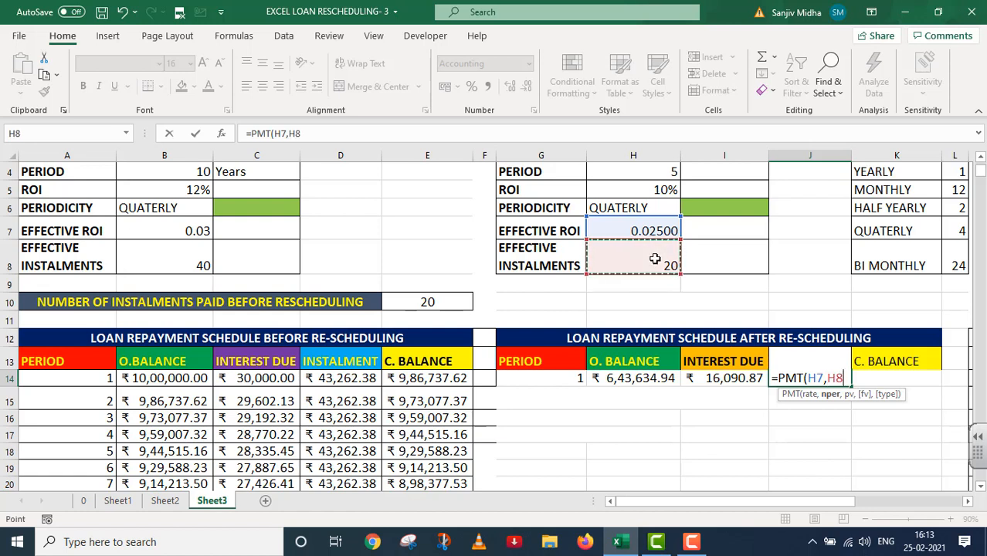
pyautogui.write(',')
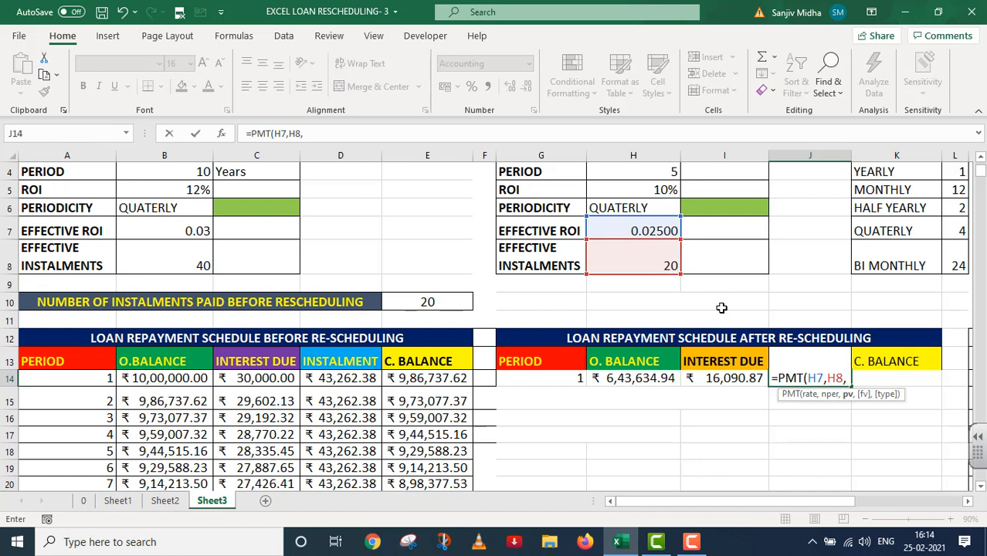
# Complete the PMT formula in J14 with -H14 as present value, 0 as future value and type 0 (end of the period).
pyautogui.click(630, 378)
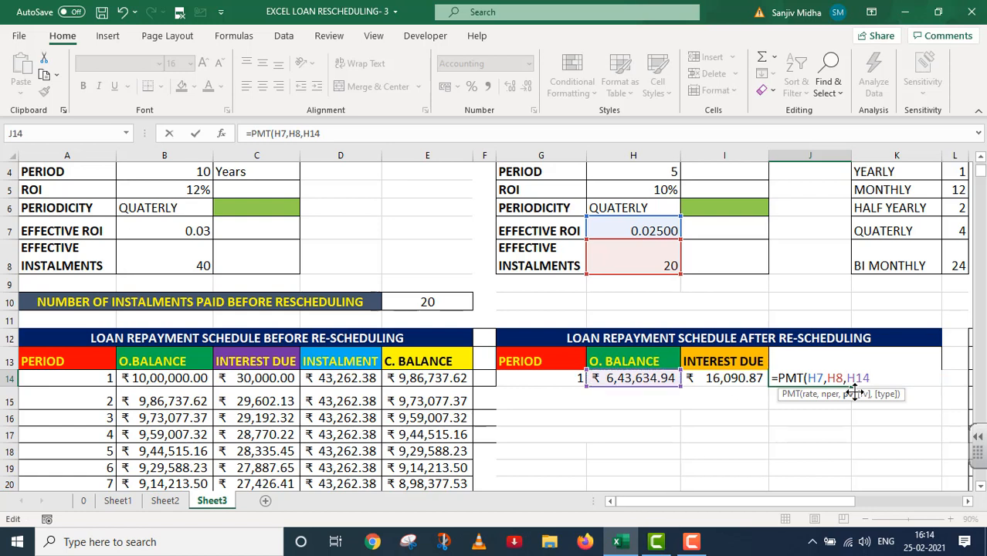
pyautogui.write('-')
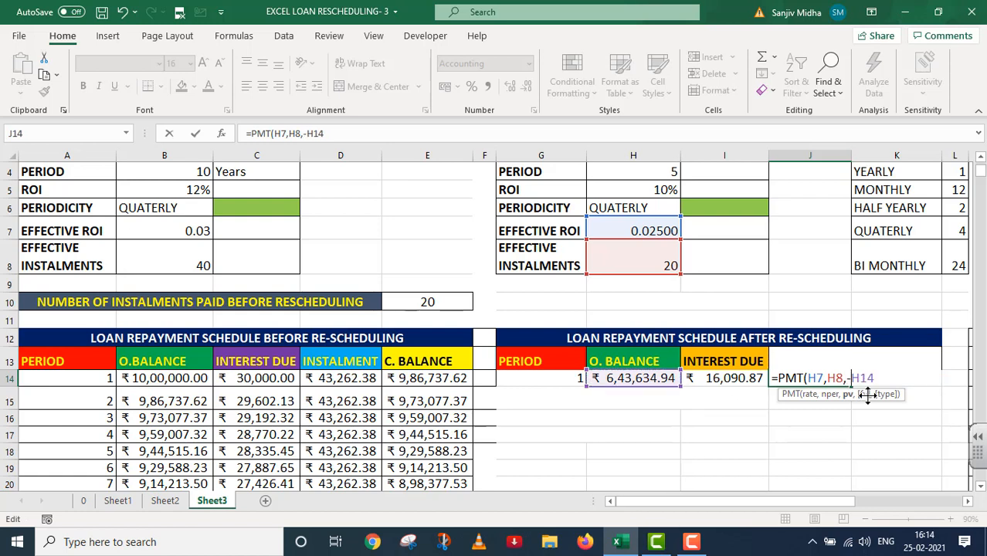
pyautogui.press('End')
pyautogui.write(',')
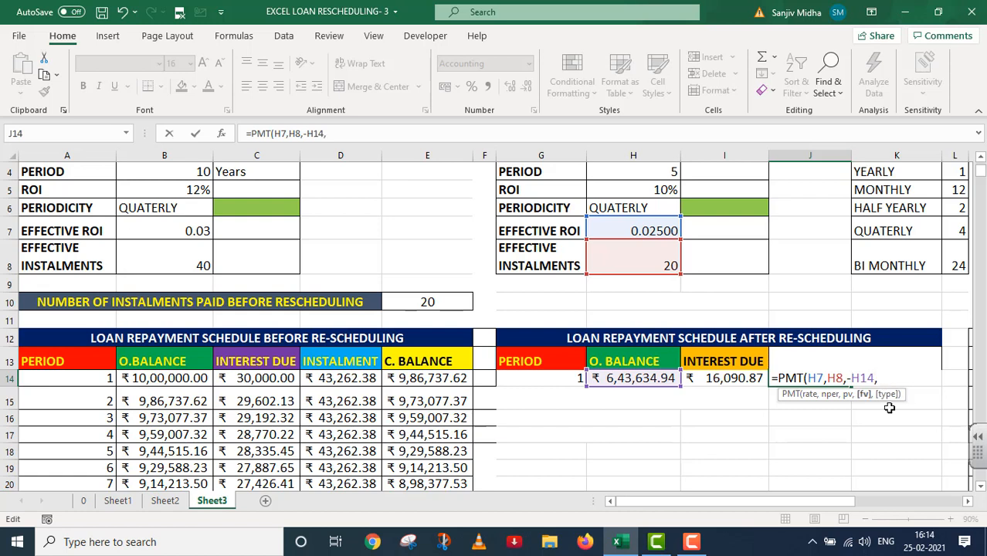
pyautogui.write('0,')
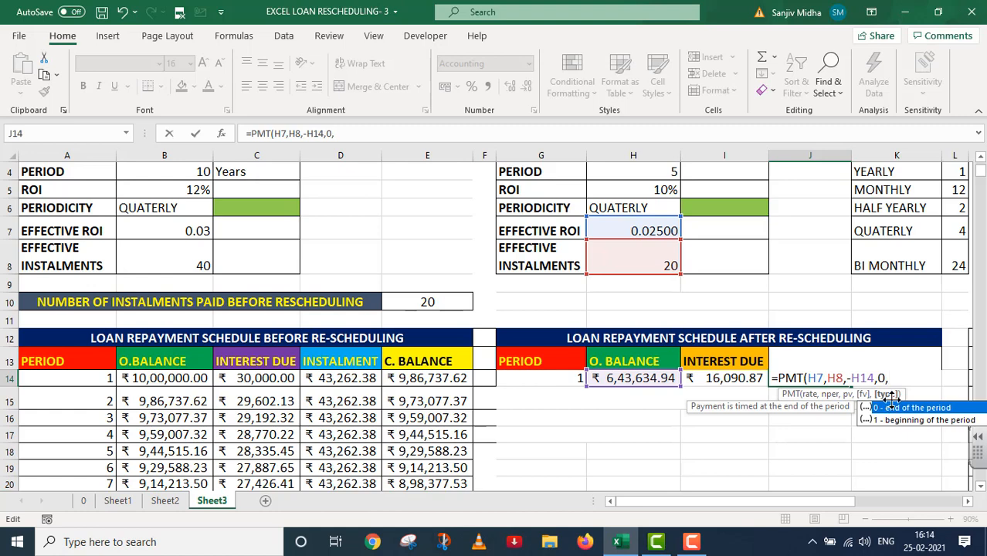
pyautogui.doubleClick(890, 407)
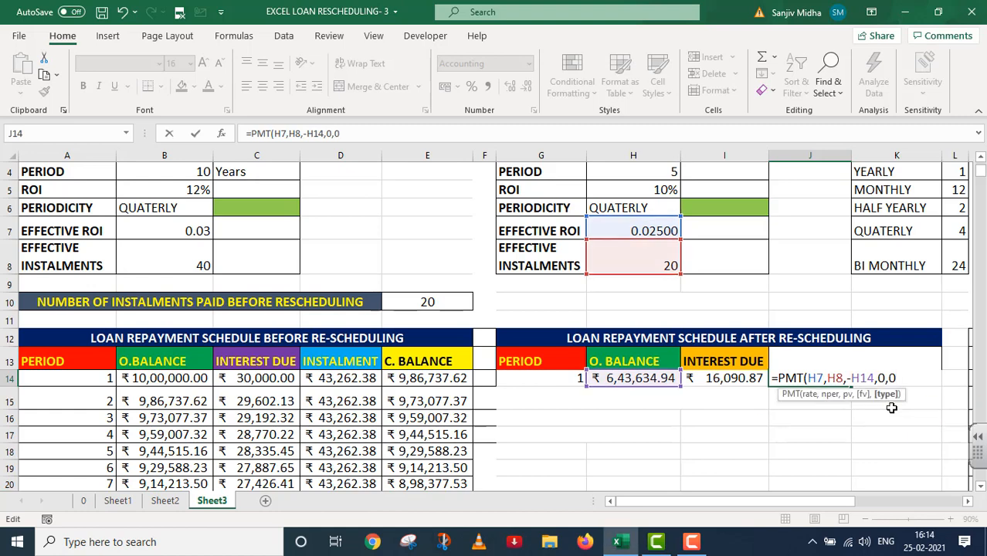
pyautogui.write(')')
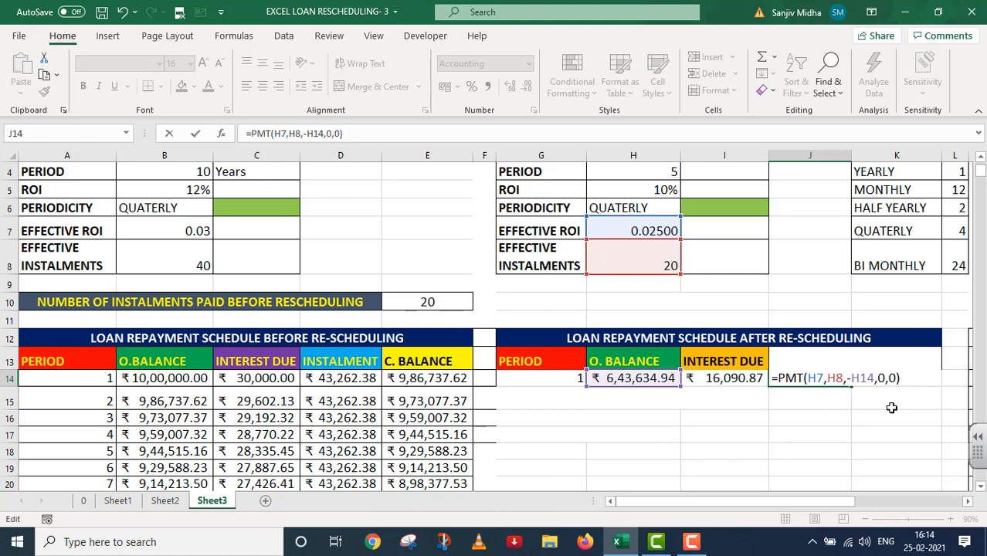
pyautogui.press('Return')
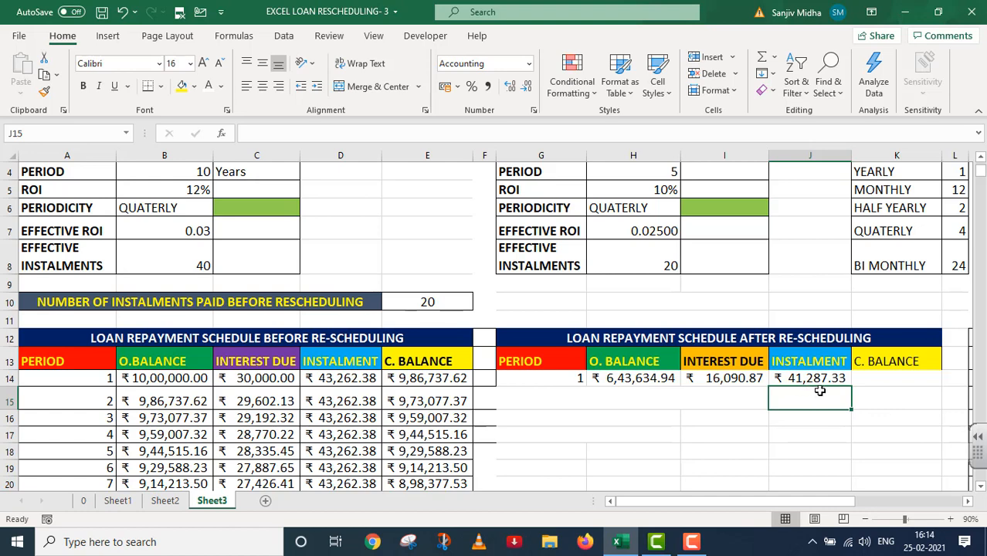
# Calculate the first period's closing balance in K14 as opening balance plus interest due minus instalment, =H14+I14-J14.
pyautogui.click(875, 379)
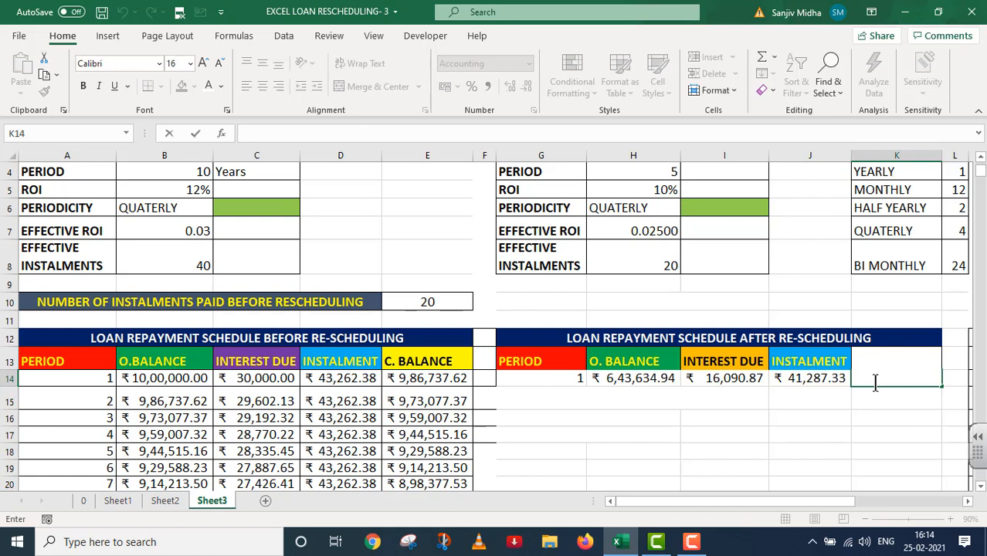
pyautogui.write('=')
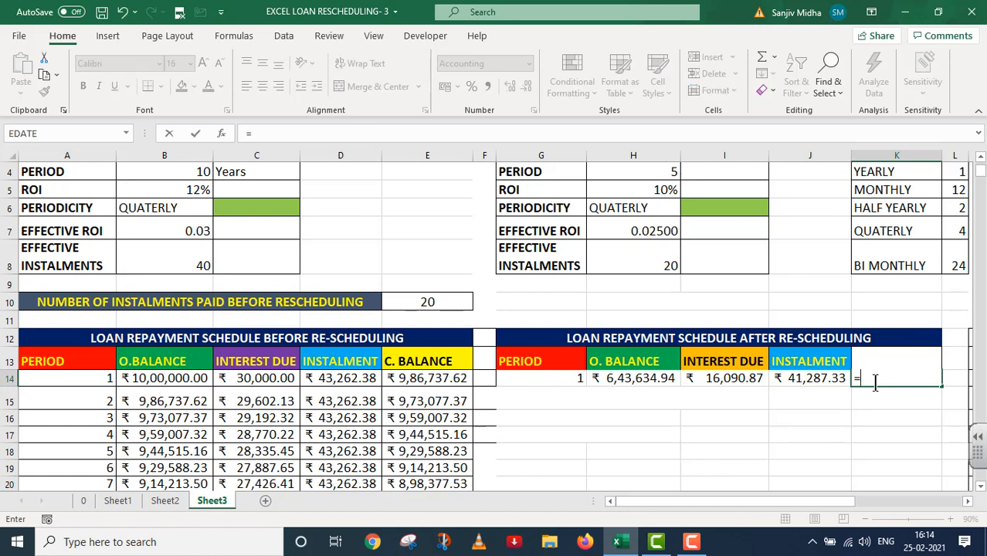
pyautogui.click(632, 379)
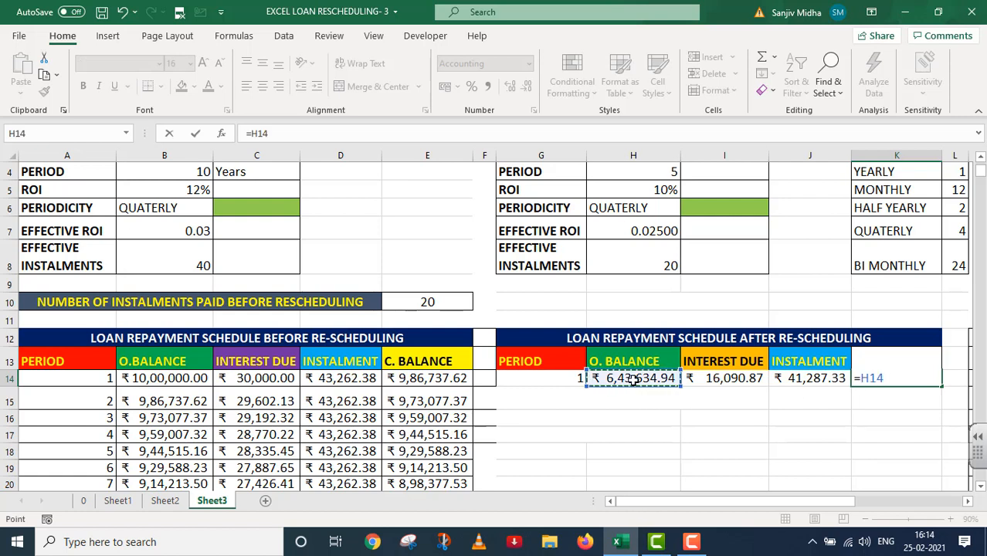
pyautogui.write('+')
pyautogui.click(718, 379)
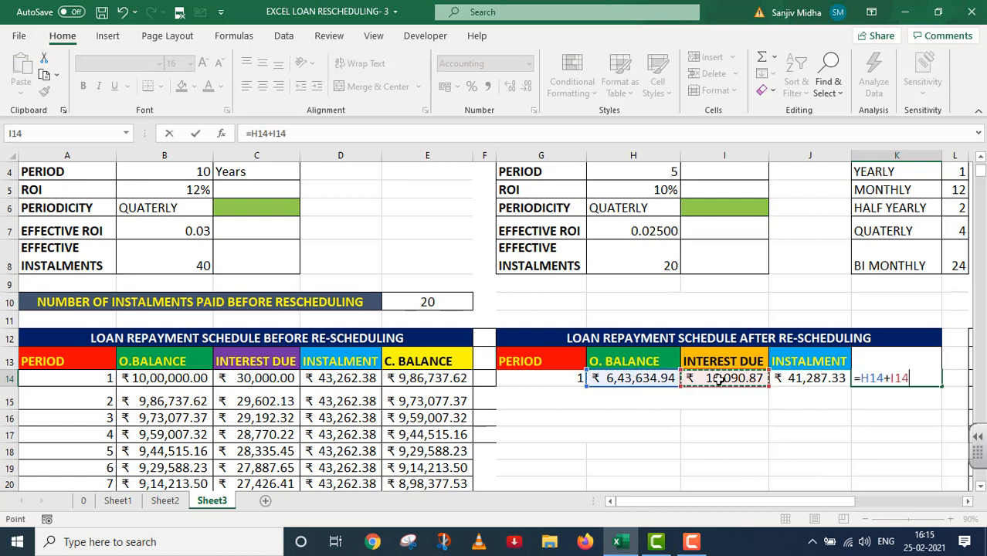
pyautogui.write('-')
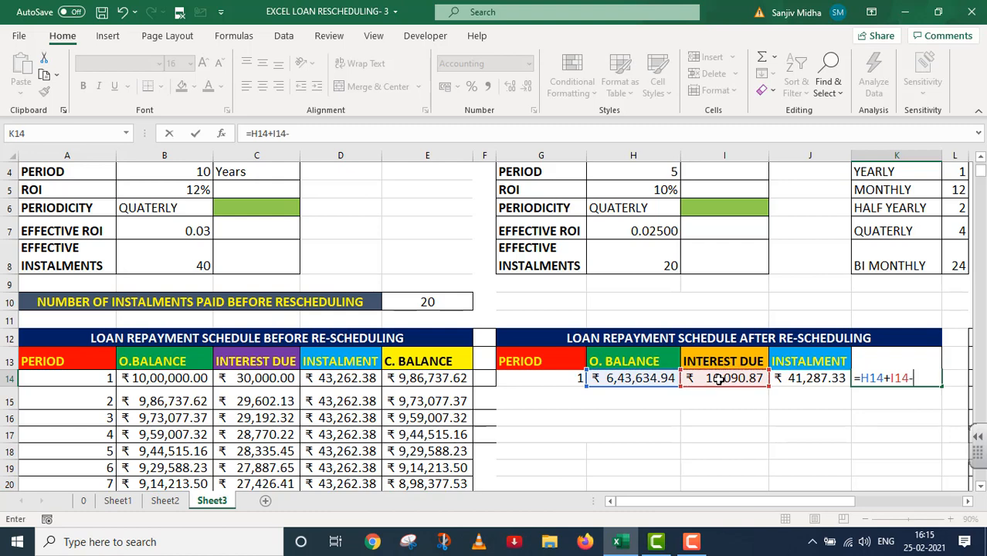
pyautogui.click(795, 380)
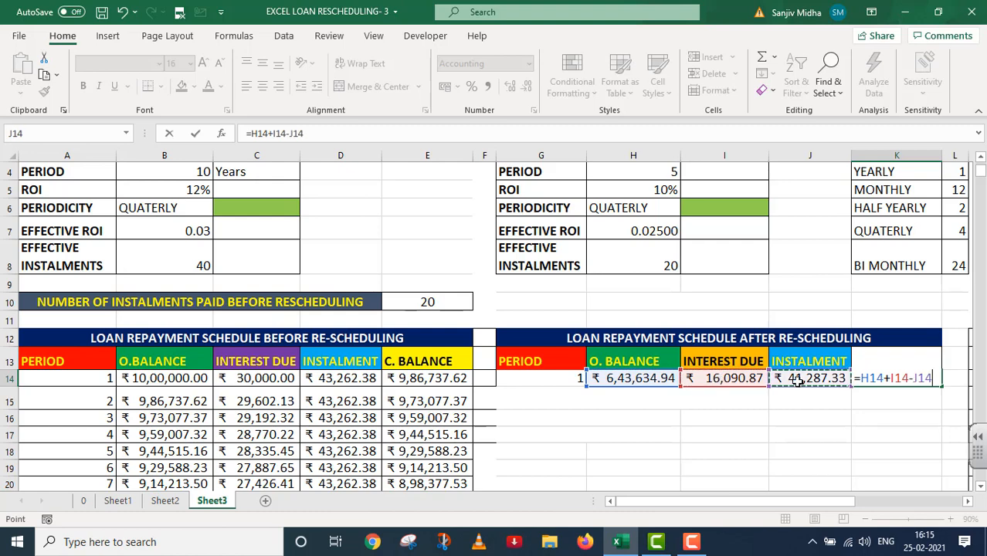
pyautogui.press('Return')
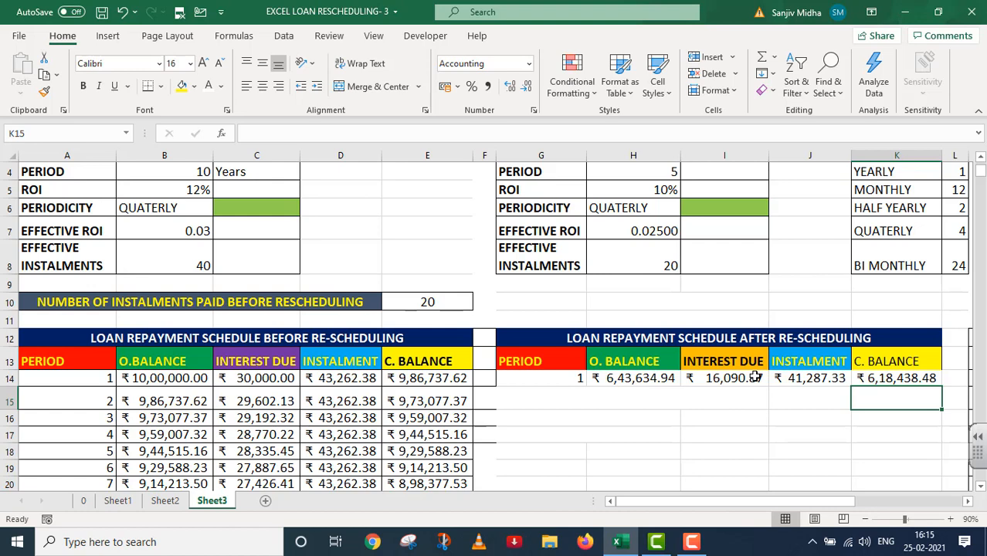
# Start an IF formula for the second period in G15 testing whether G14 is less than the absolute reference $H$8.
pyautogui.click(554, 397)
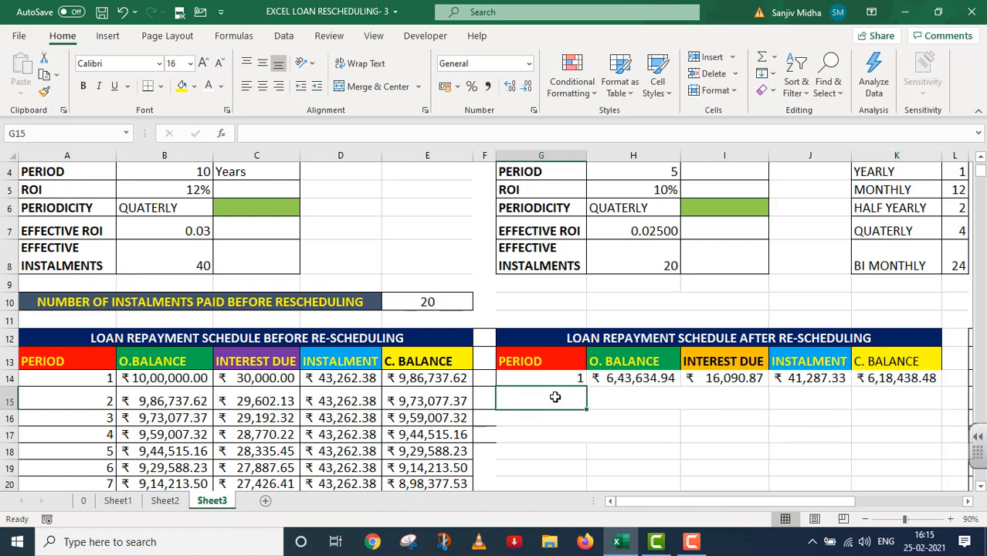
pyautogui.write('=')
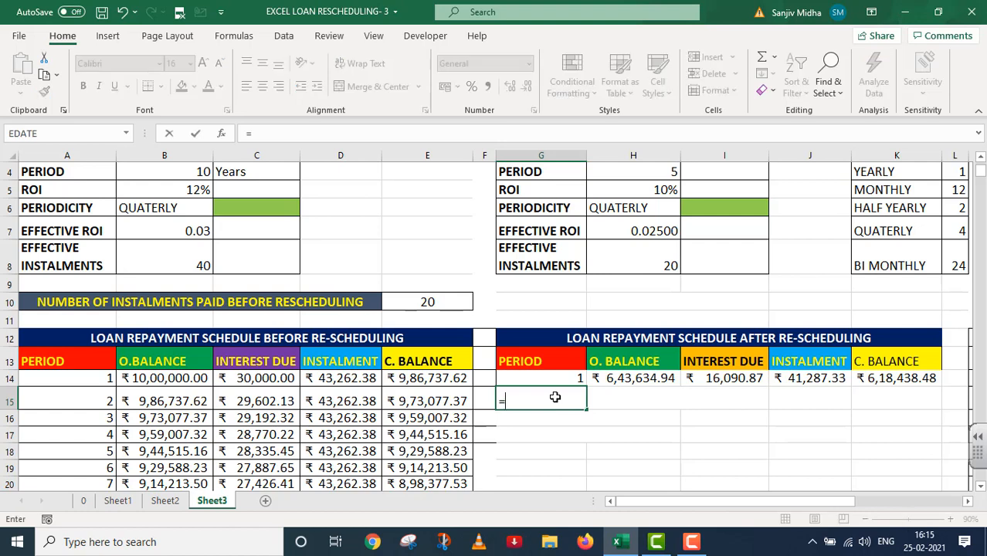
pyautogui.write('IF(')
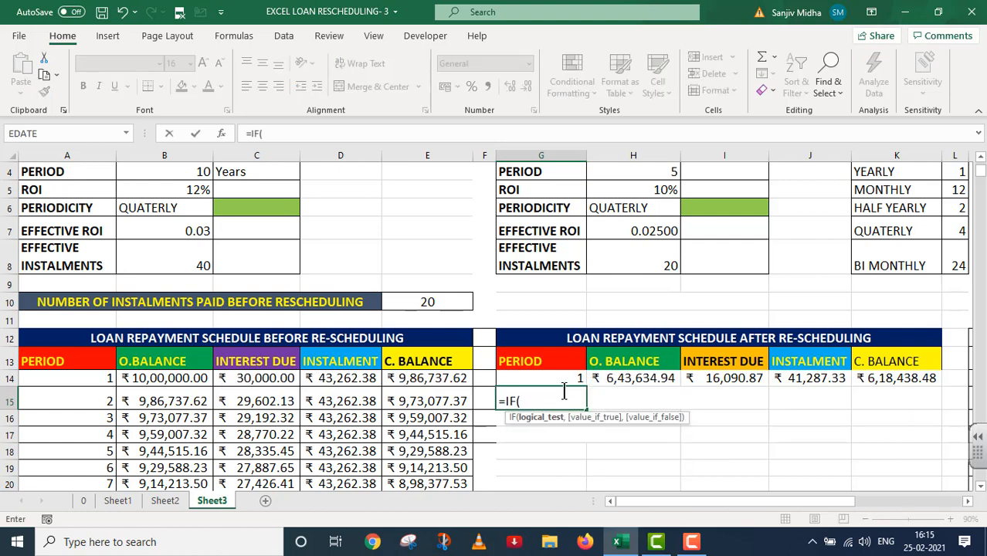
pyautogui.click(550, 376)
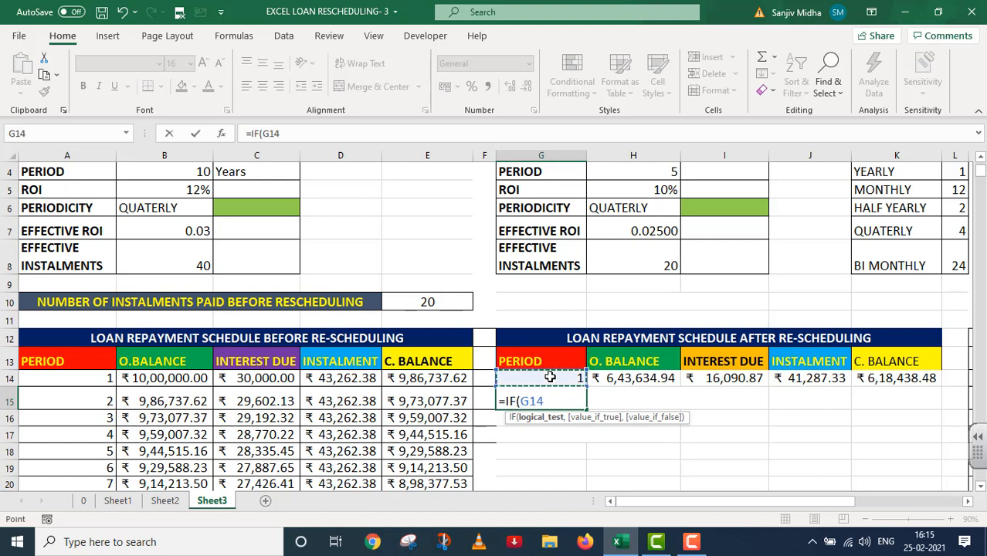
pyautogui.write('<')
pyautogui.click(664, 260)
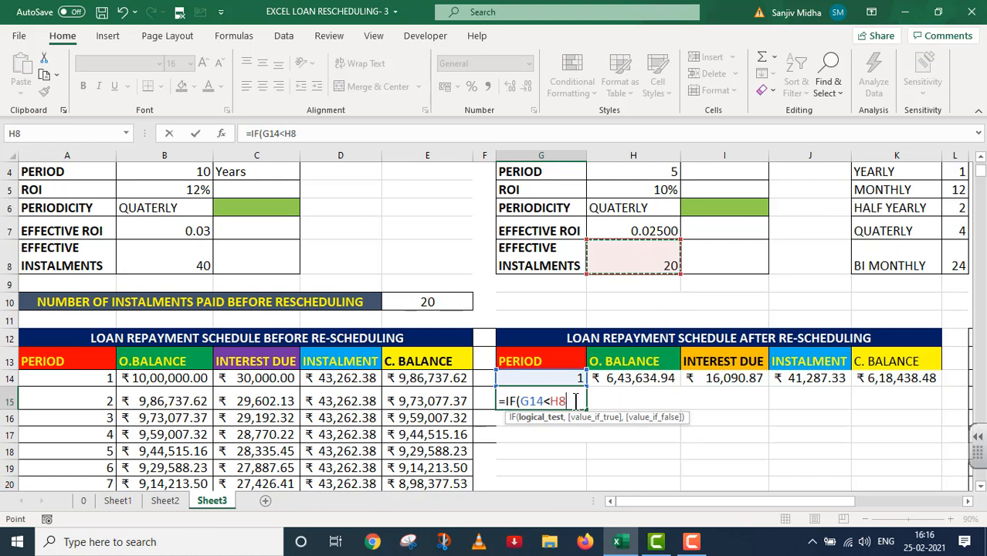
pyautogui.press('F4')
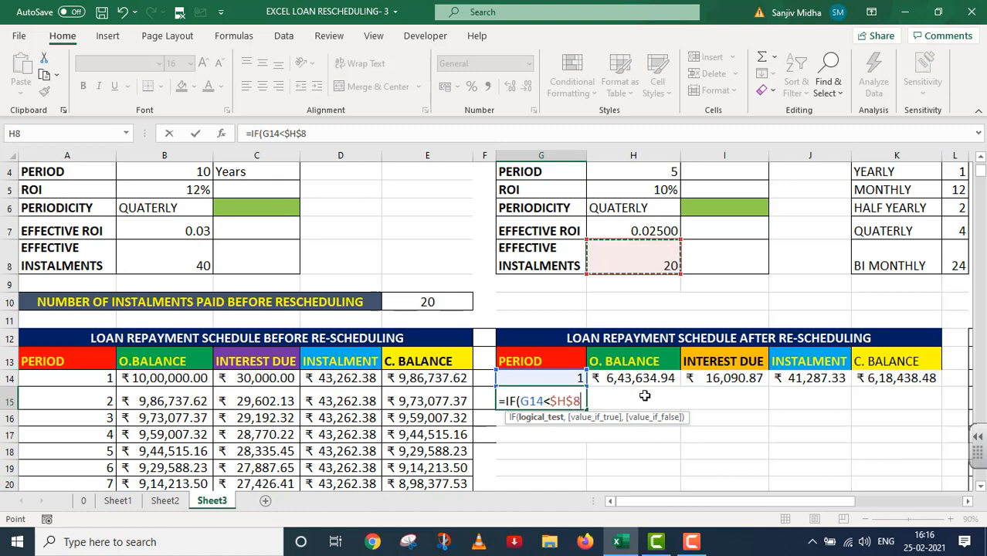
pyautogui.write(',')
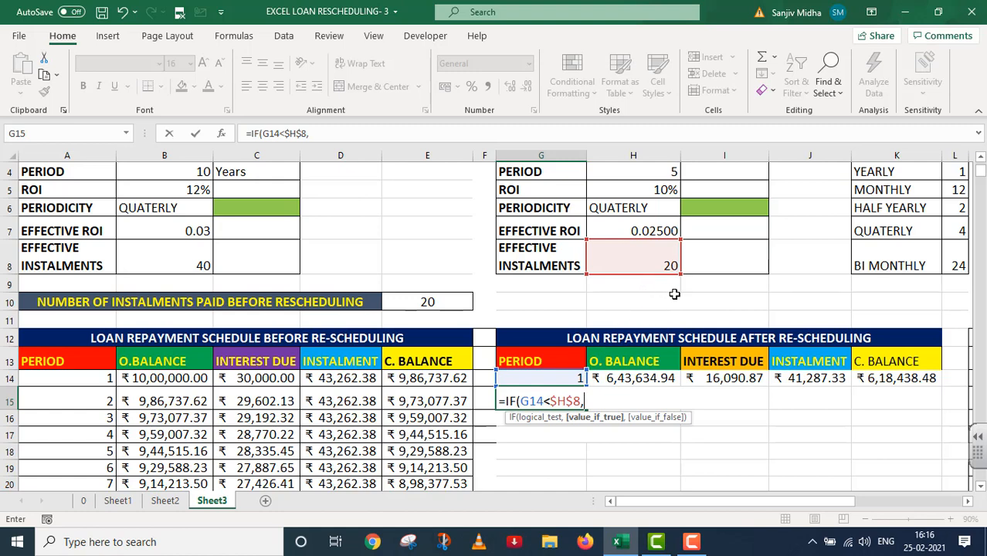
# Complete the IF formula in G15 to return G14+1 when true and a blank " " when false.
pyautogui.click(534, 379)
pyautogui.click(534, 379)
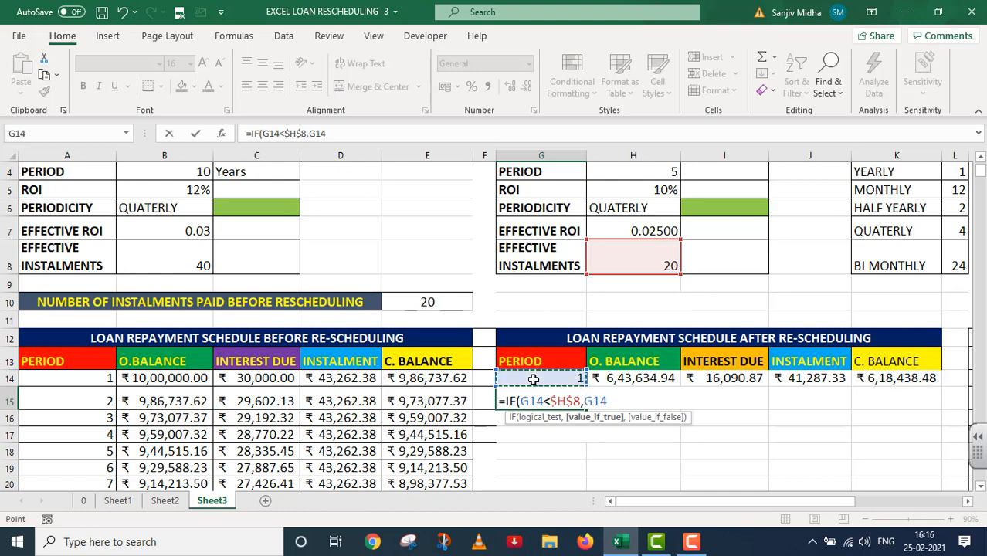
pyautogui.write('+1,')
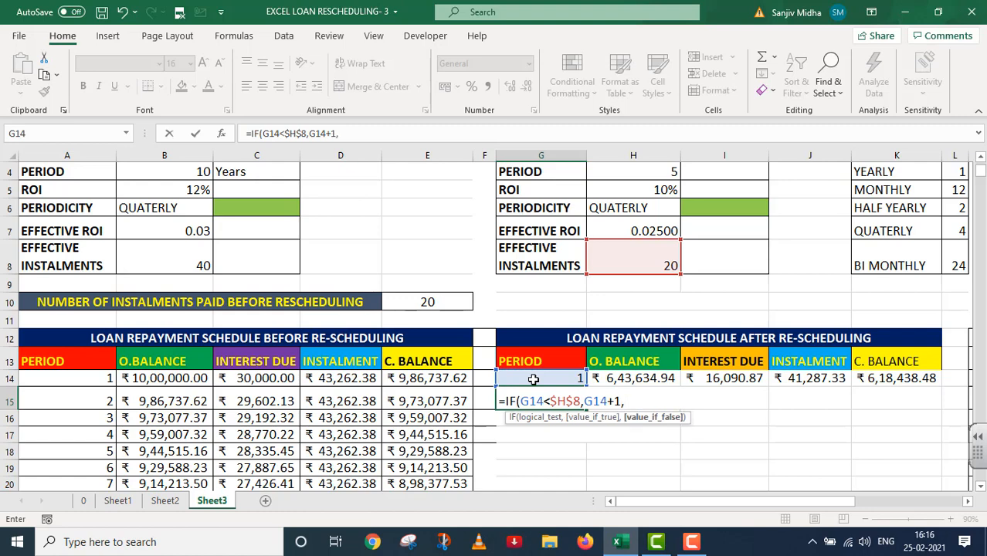
pyautogui.write('" ")')
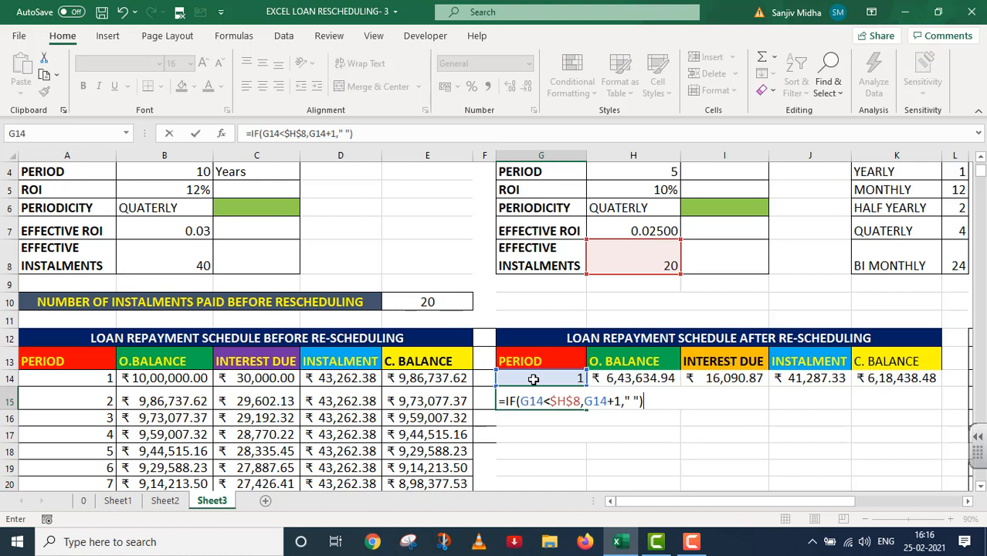
pyautogui.press('Return')
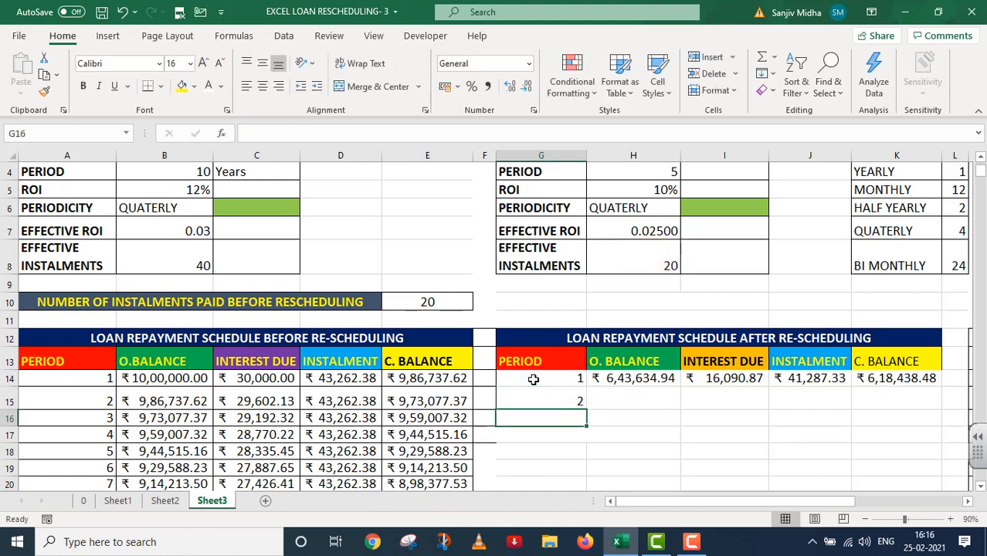
# Enter the second period's opening balance in H15 as =IF(G15=" "," ",K14), carrying over the first period's closing balance.
pyautogui.click(615, 402)
pyautogui.doubleClick(615, 401)
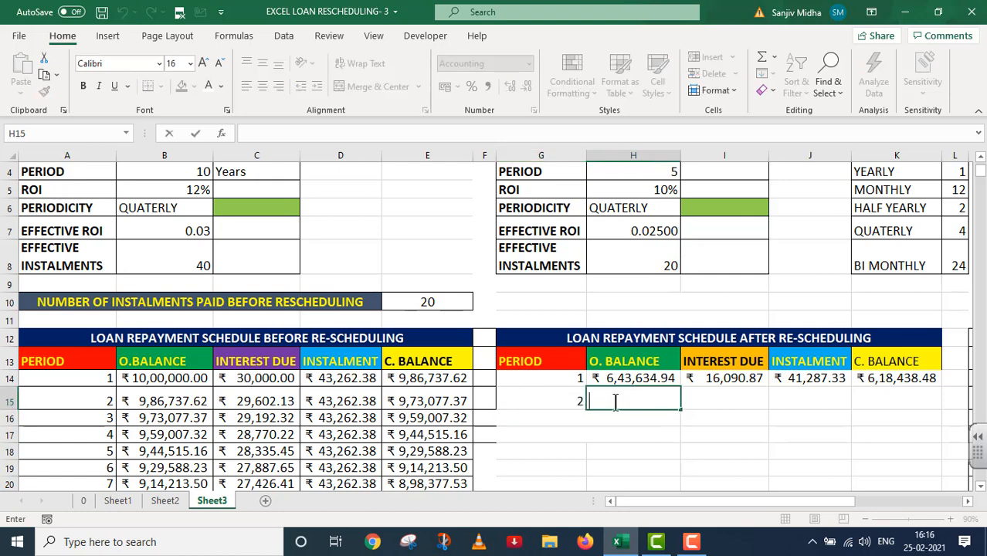
pyautogui.write('=')
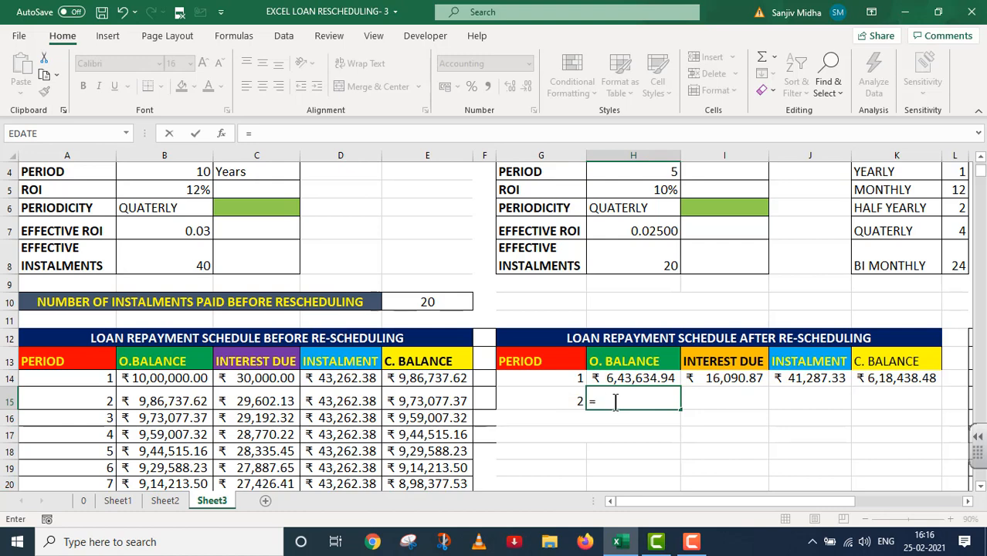
pyautogui.write('IF(')
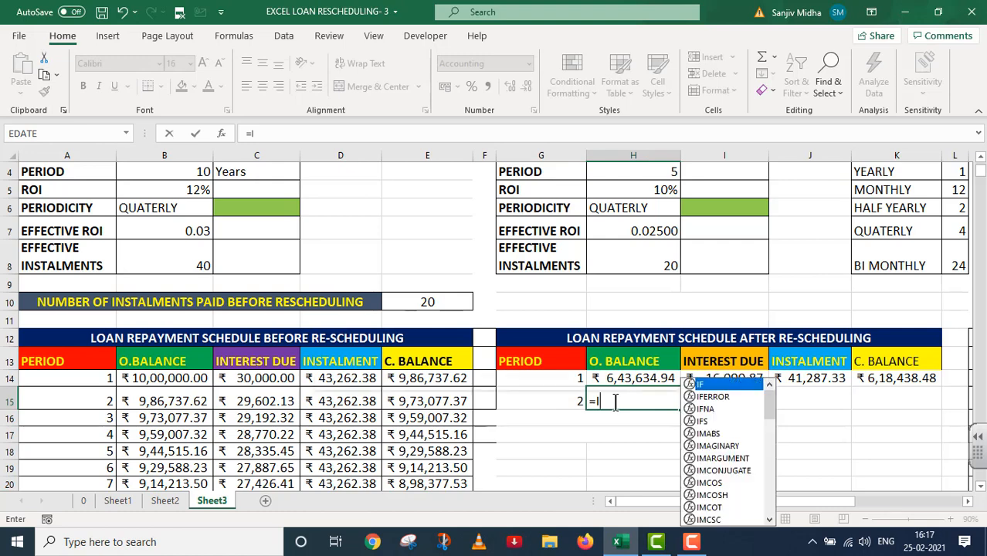
pyautogui.click(552, 401)
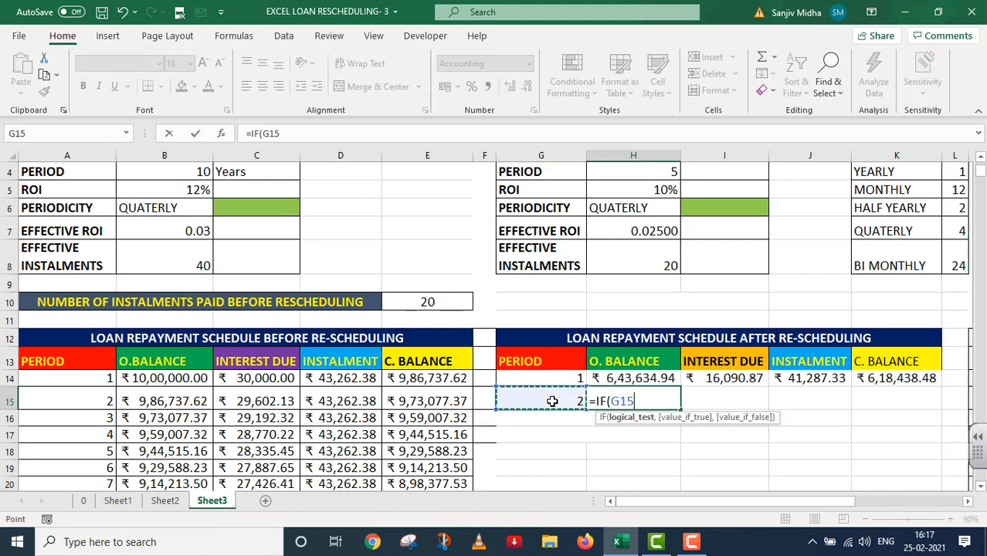
pyautogui.write('=')
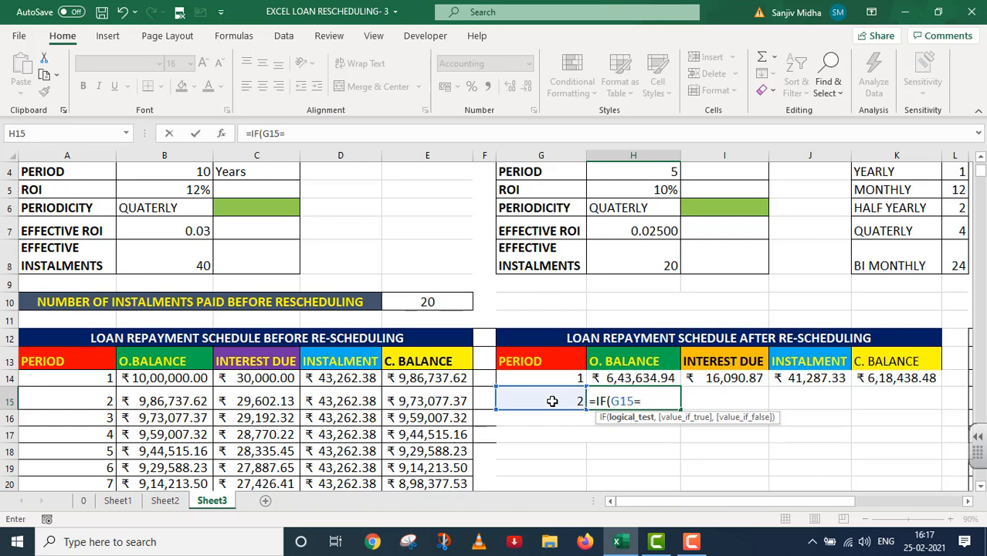
pyautogui.write('" ","')
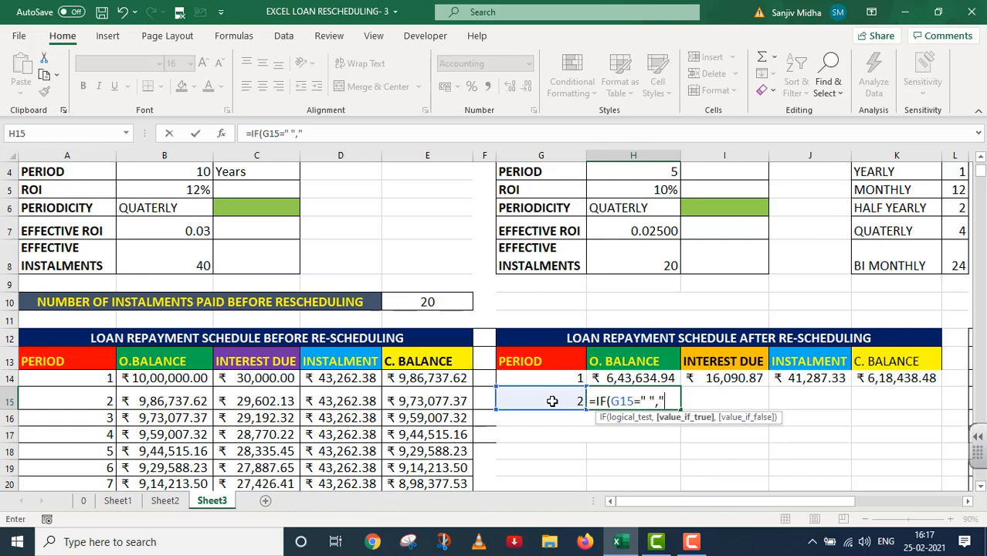
pyautogui.write(' ",')
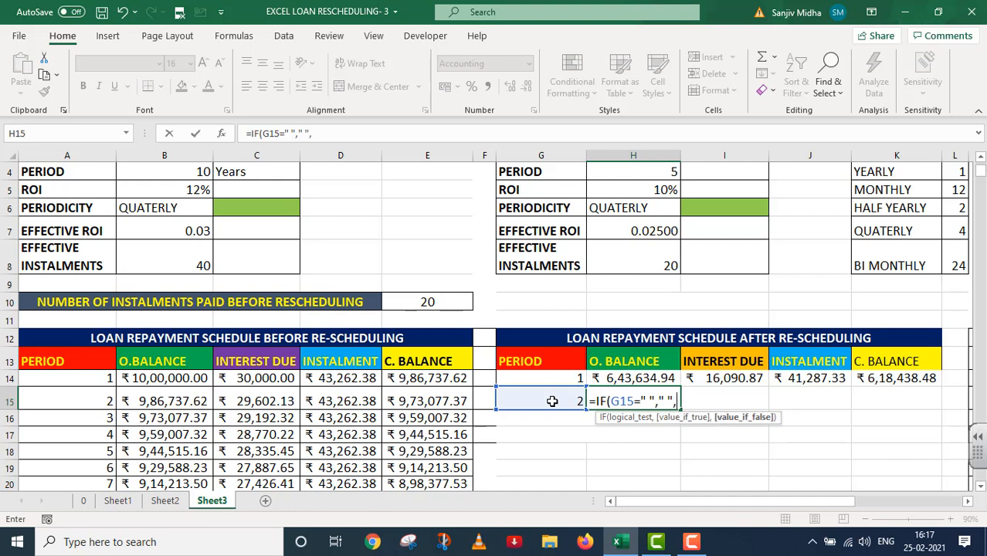
pyautogui.click(894, 376)
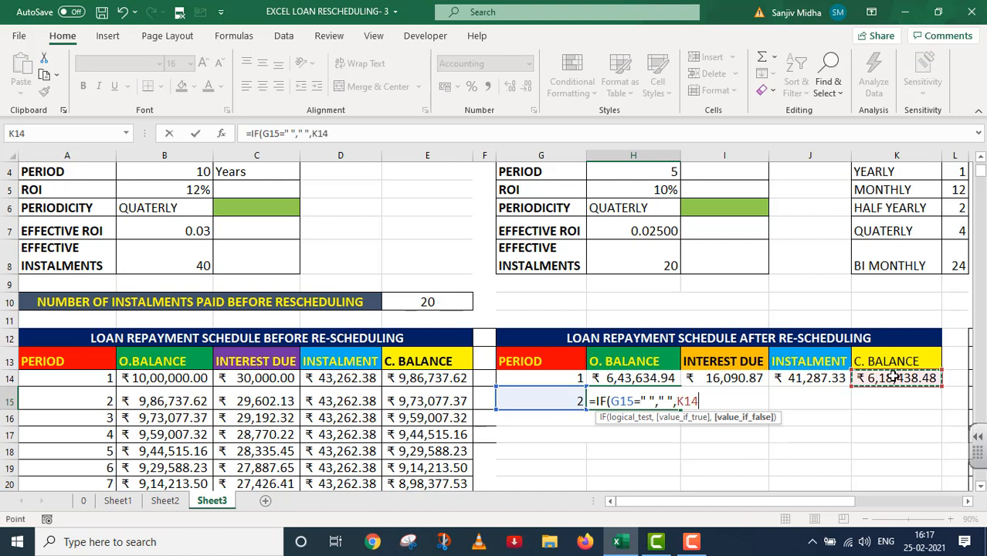
pyautogui.write(')')
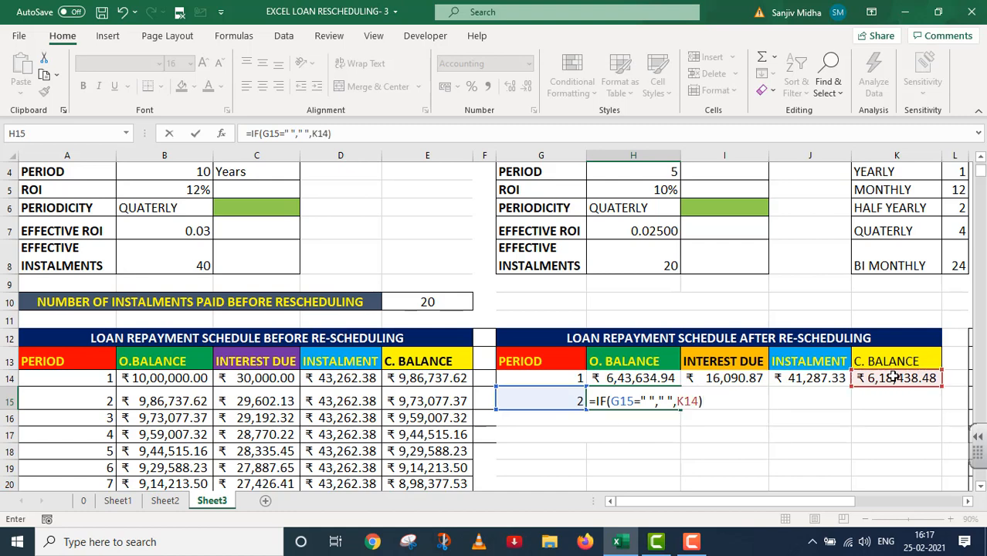
pyautogui.press('Return')
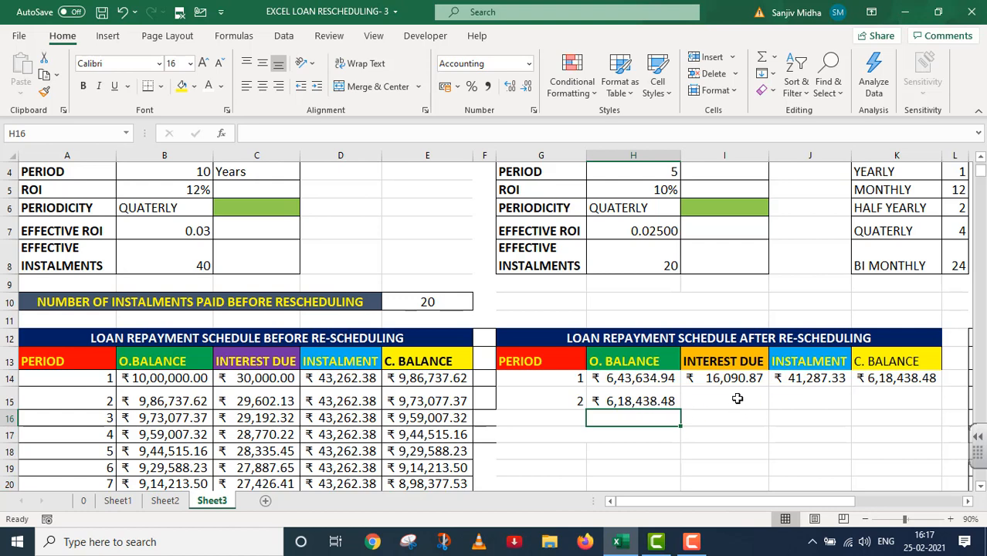
# Start an IF formula for the second period's interest due in I15 that returns a blank " " when G15 equals " ".
pyautogui.doubleClick(703, 401)
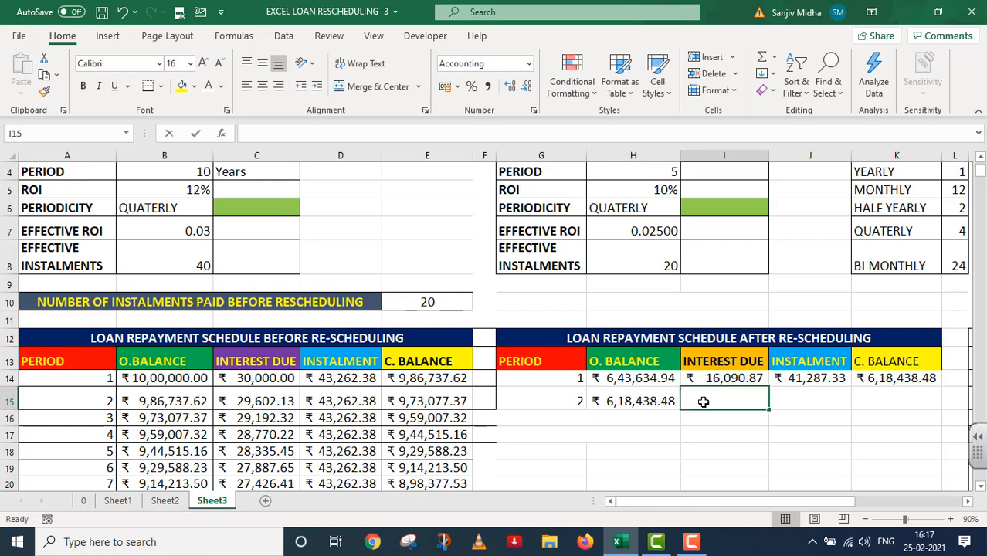
pyautogui.write('=')
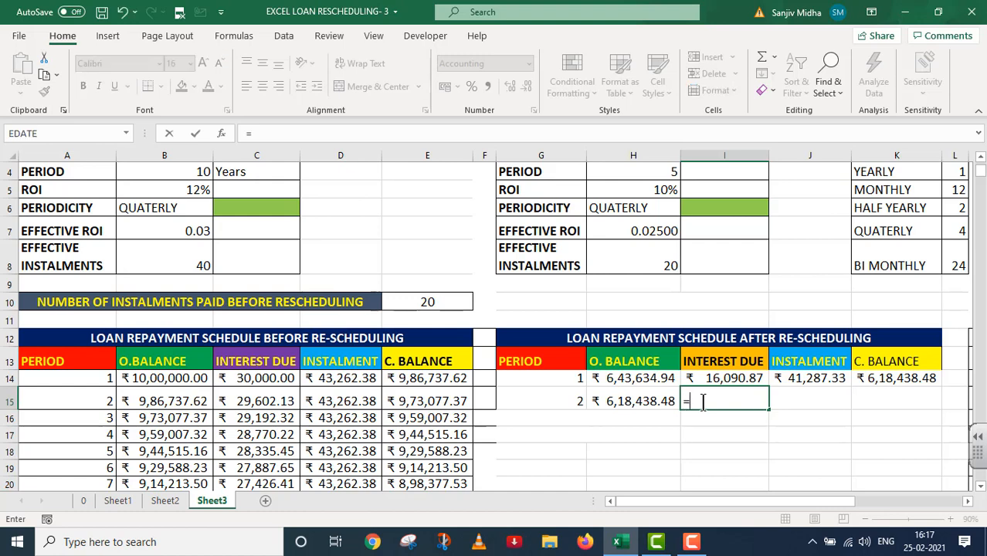
pyautogui.write('I')
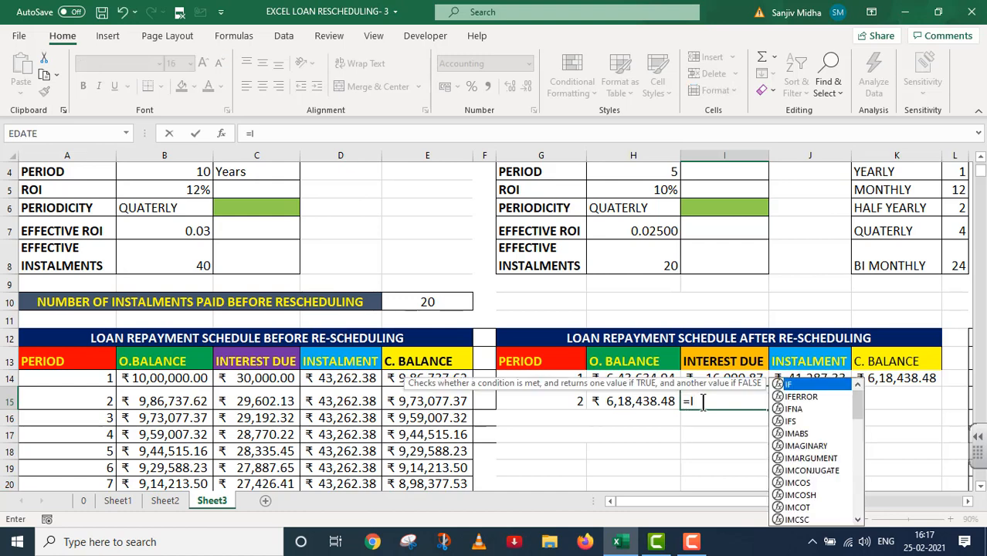
pyautogui.write('F(')
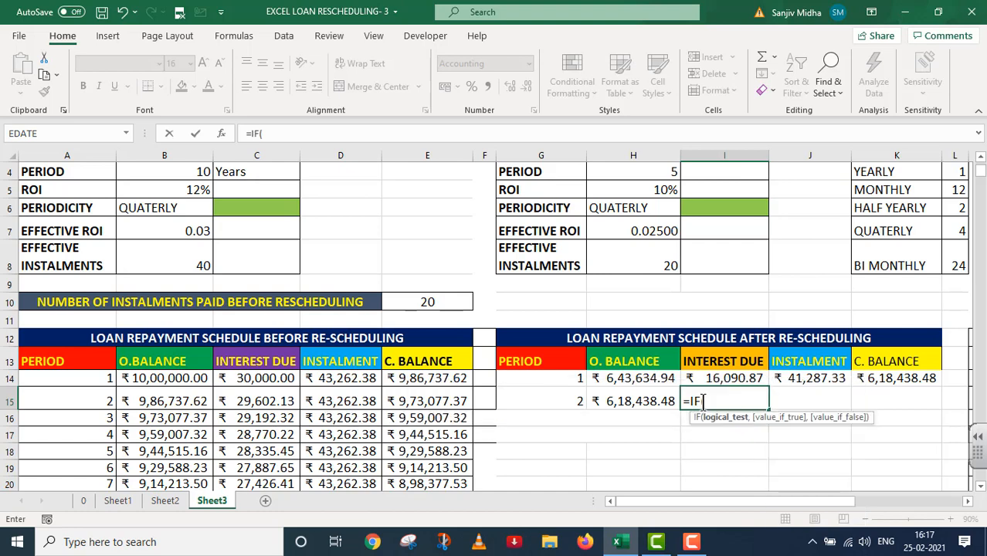
pyautogui.click(565, 399)
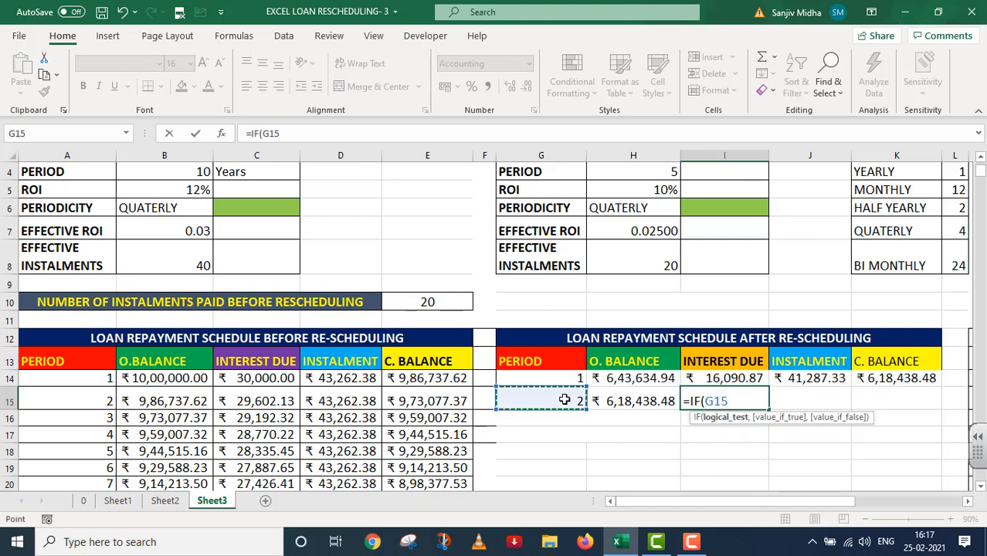
pyautogui.write('="')
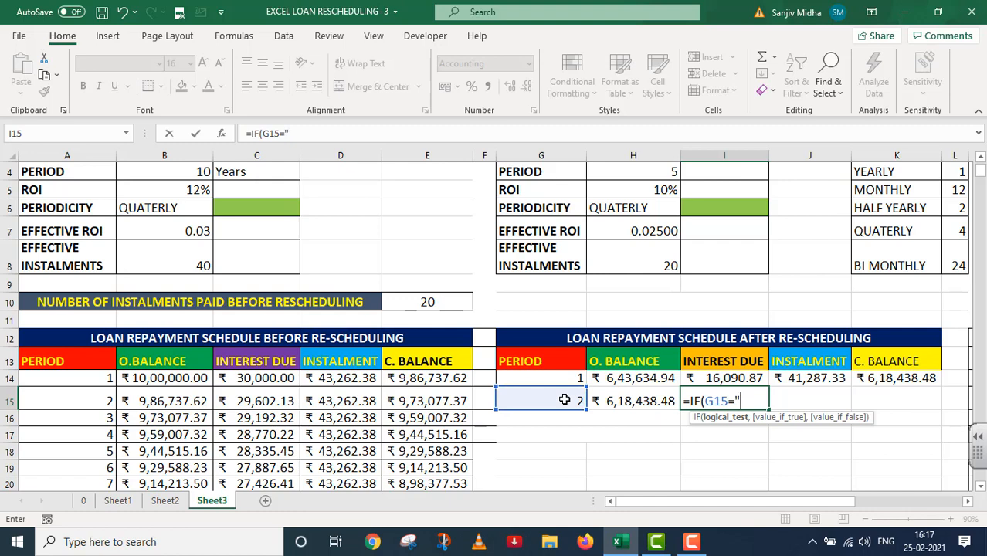
pyautogui.write(' "," ",')
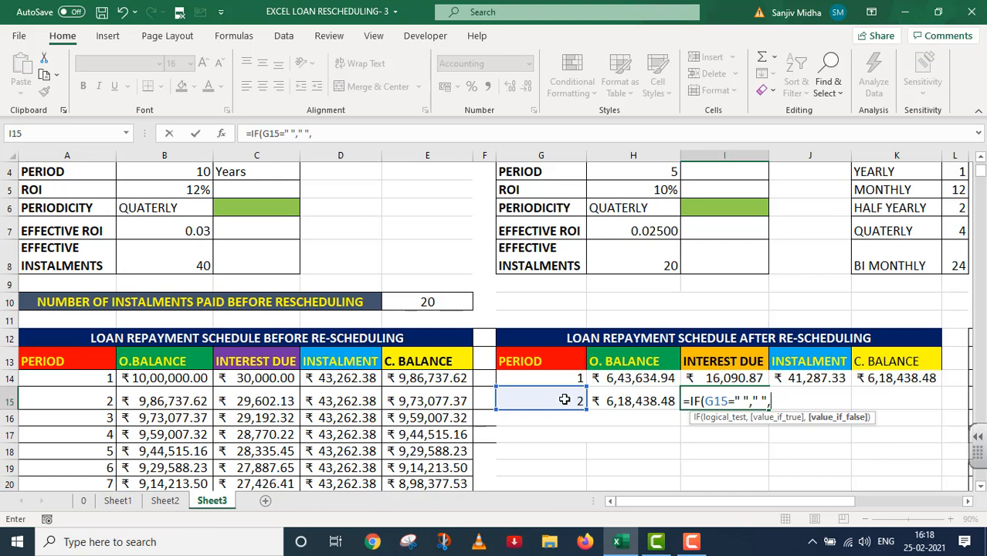
# Add IPMT as the value if false in I15, with absolute $H$7 as the rate and G15 as the period.
pyautogui.write('IPMT')
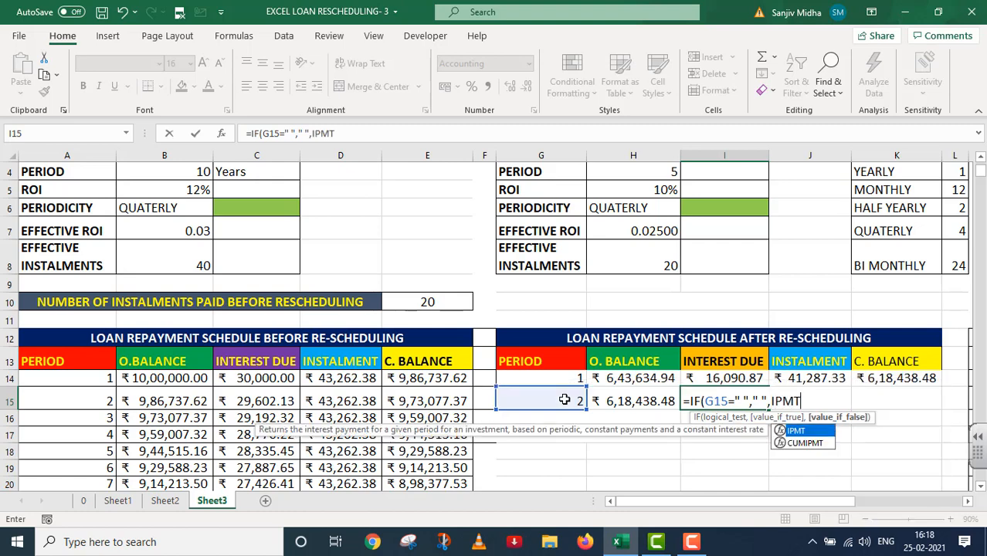
pyautogui.write('(')
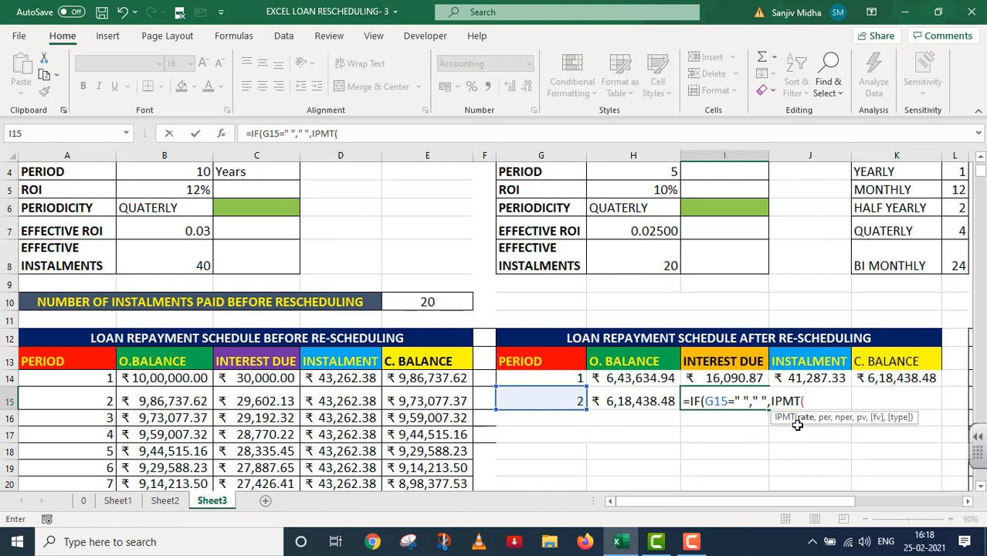
pyautogui.click(662, 231)
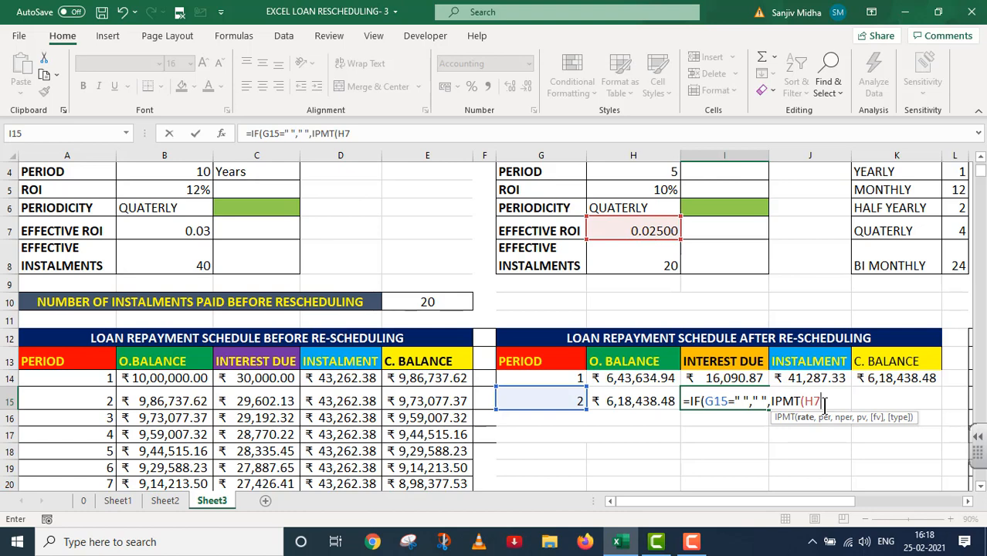
pyautogui.press('F4')
pyautogui.click(661, 231)
pyautogui.write(',')
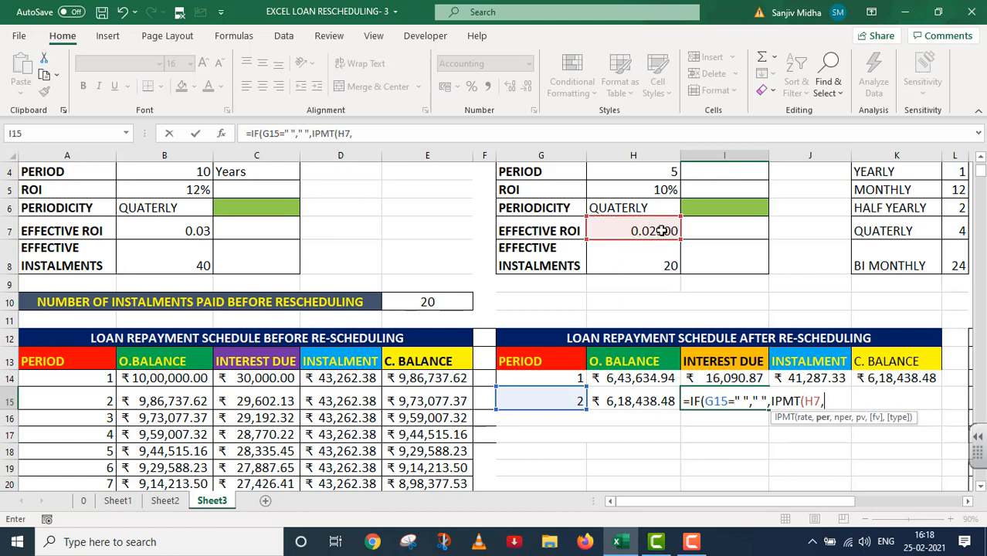
pyautogui.press('F4')
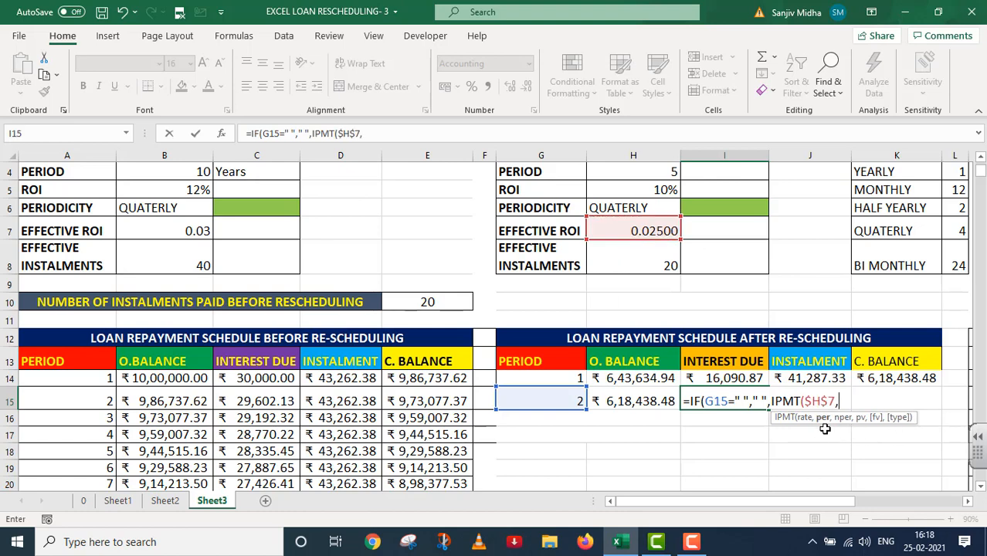
pyautogui.click(553, 399)
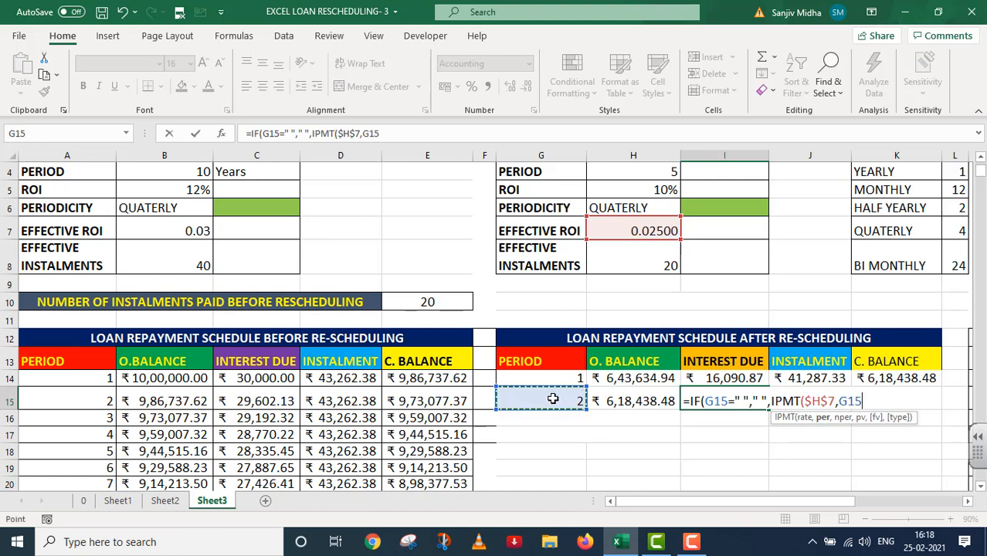
pyautogui.write(',')
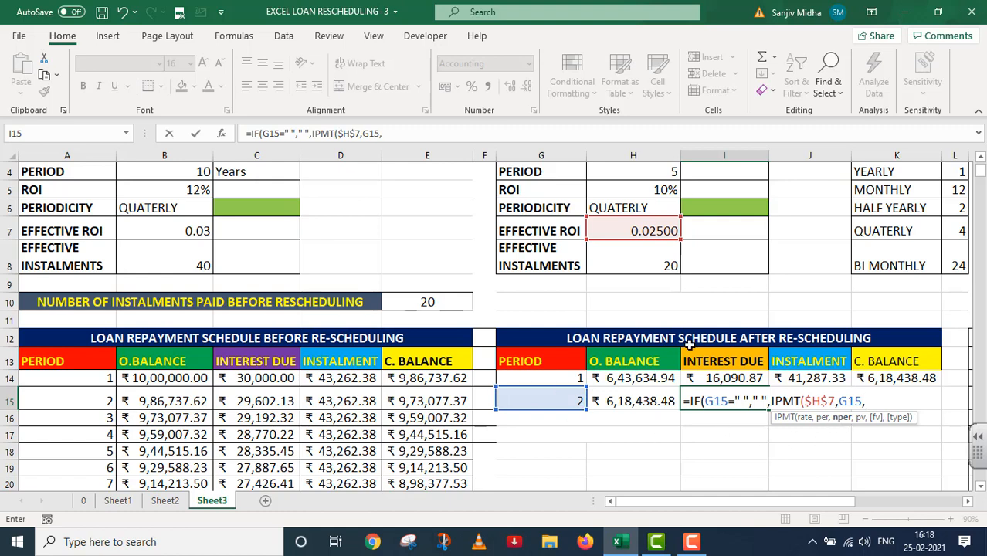
# Complete the IPMT formula in I15 with $H$8 as the number of instalments and -$H$14 as the present value.
pyautogui.click(652, 261)
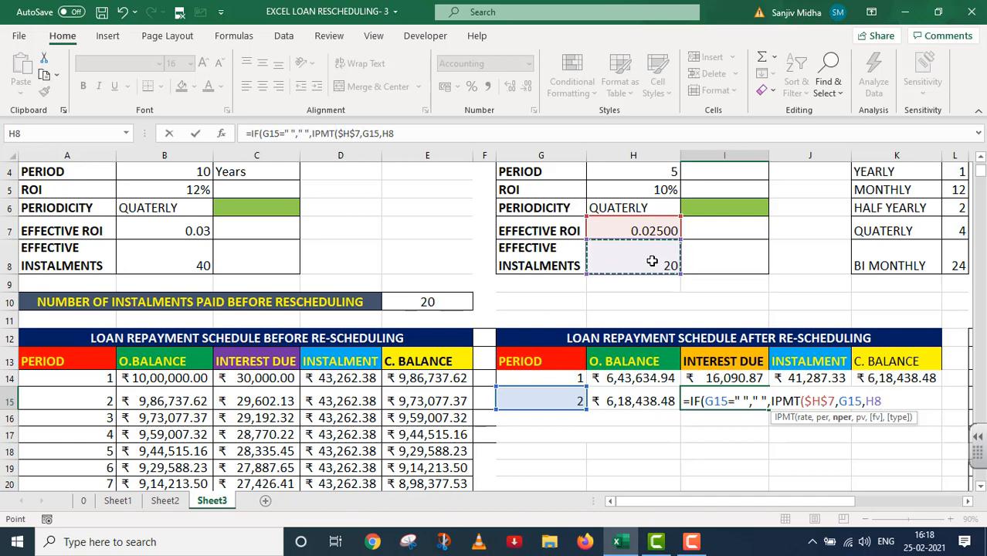
pyautogui.press('F4')
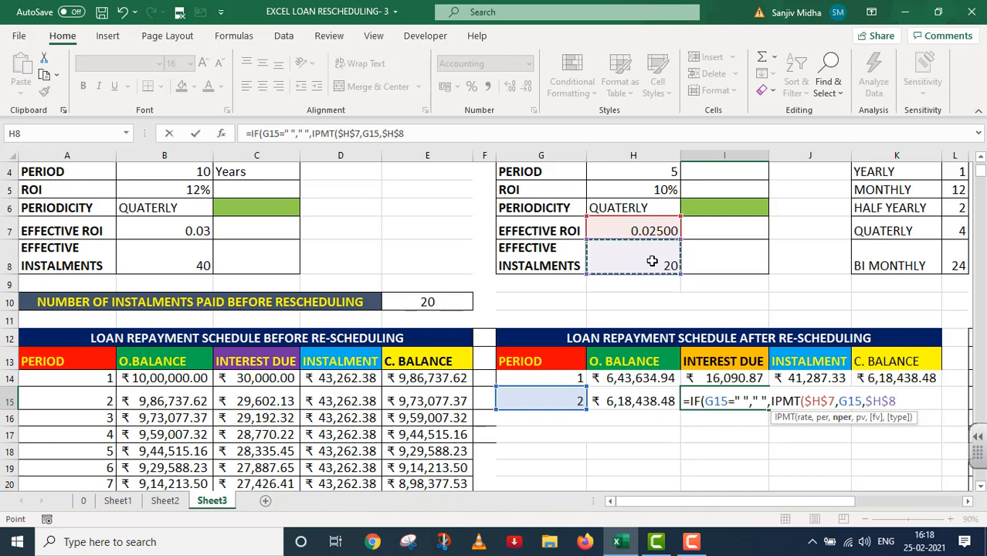
pyautogui.write(',-')
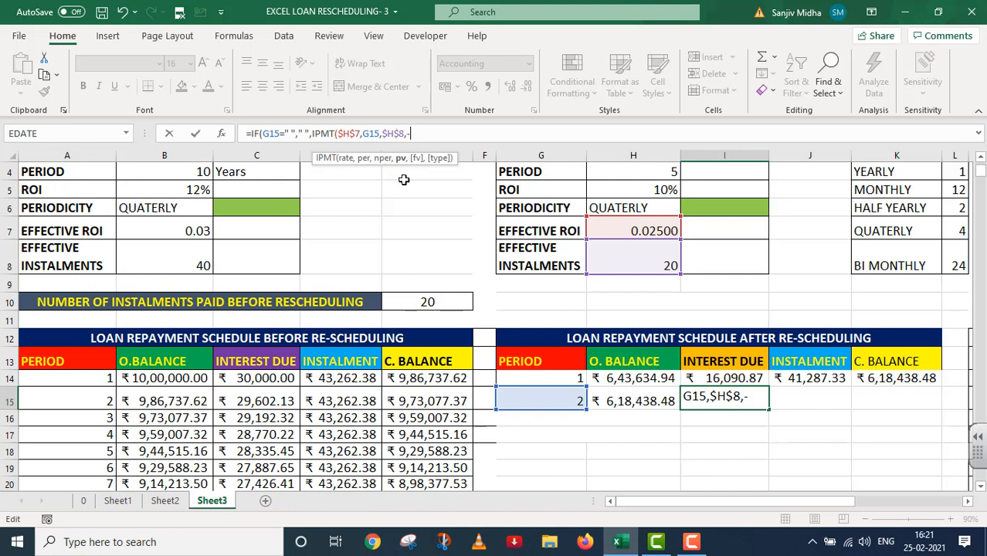
pyautogui.click(641, 380)
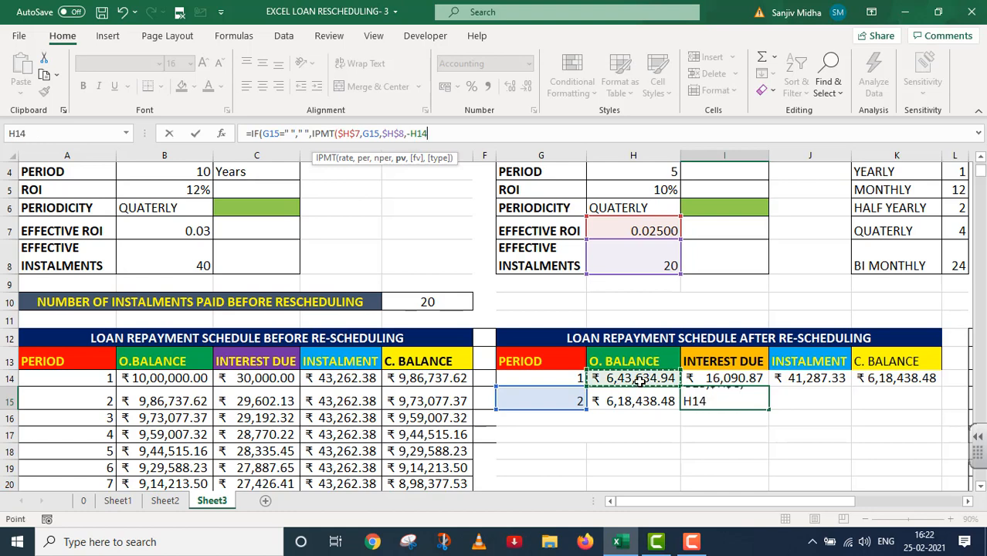
pyautogui.press('F4')
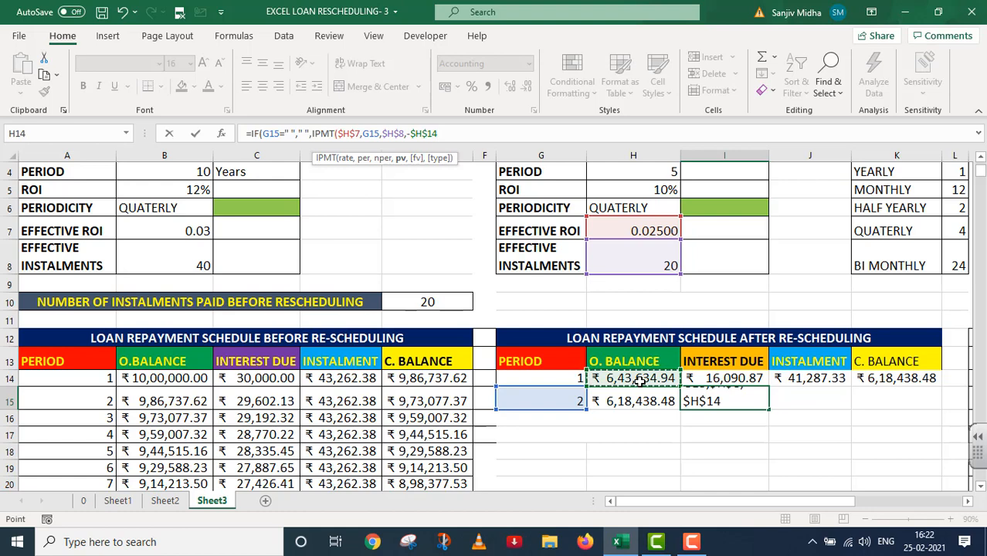
pyautogui.write(')')
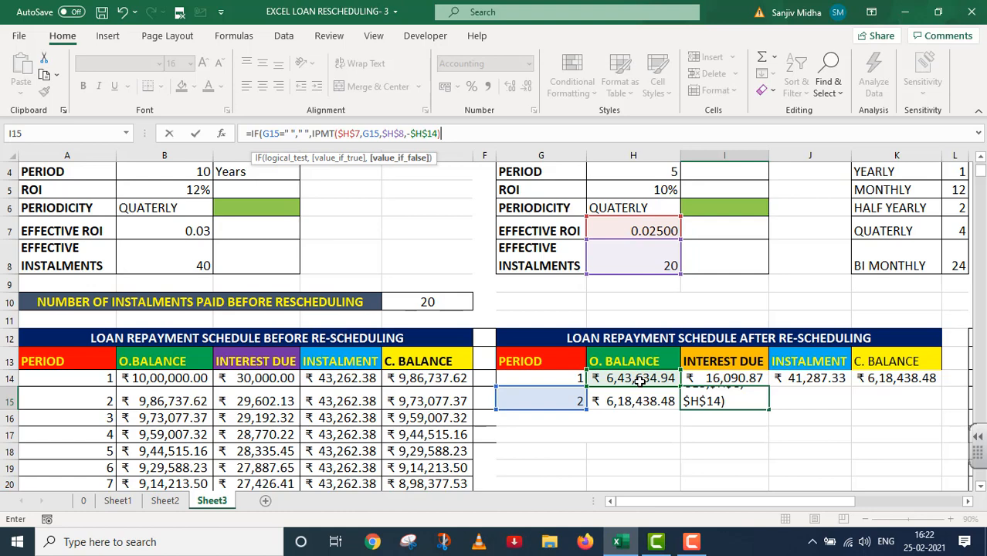
pyautogui.write(')')
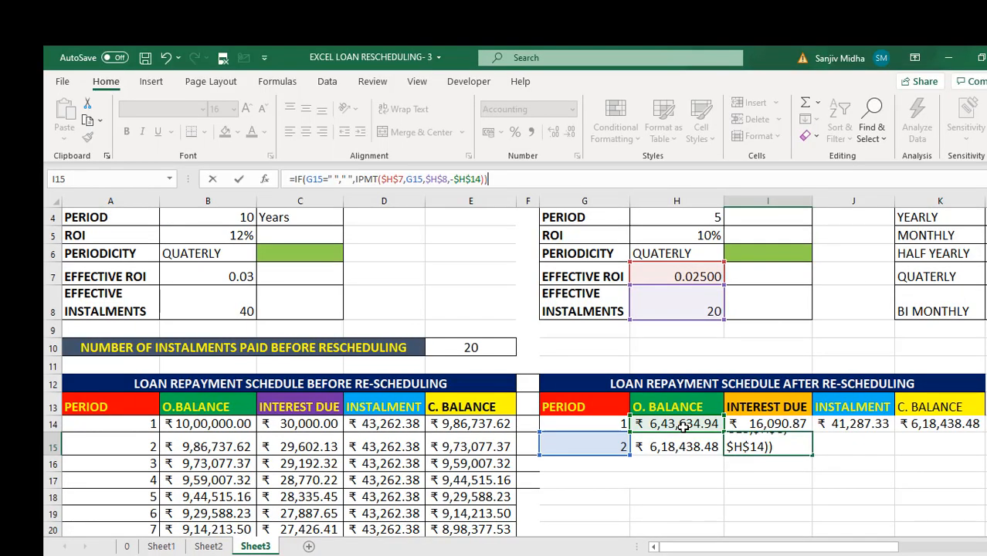
pyautogui.press('Return')
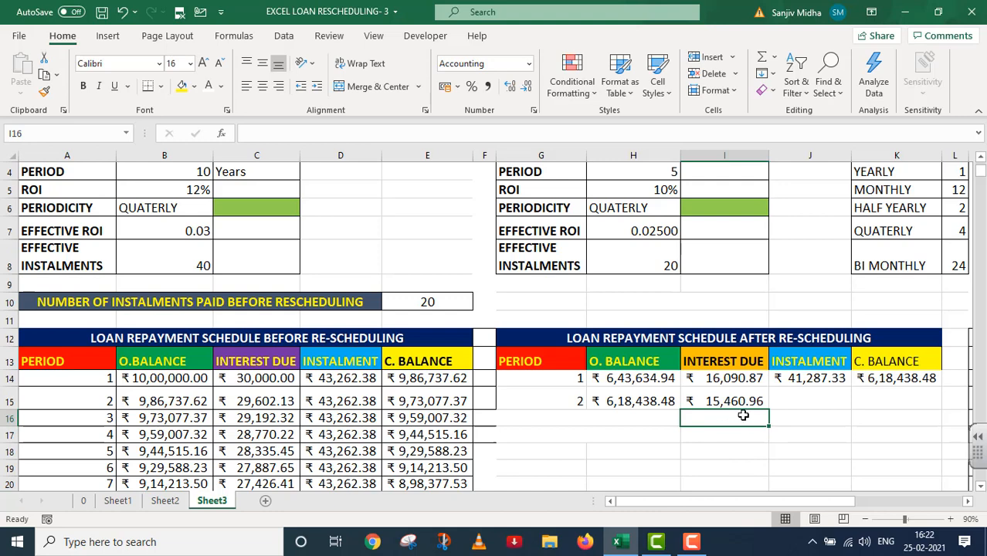
# Start an IF formula for the second period's instalment in J15 that returns a blank " " when G15 equals " ".
pyautogui.doubleClick(789, 401)
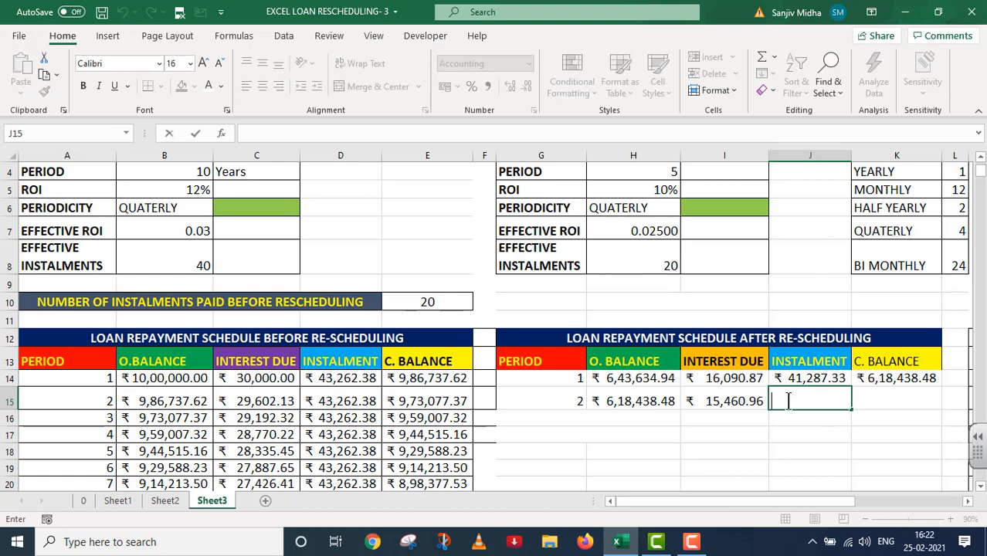
pyautogui.write('=')
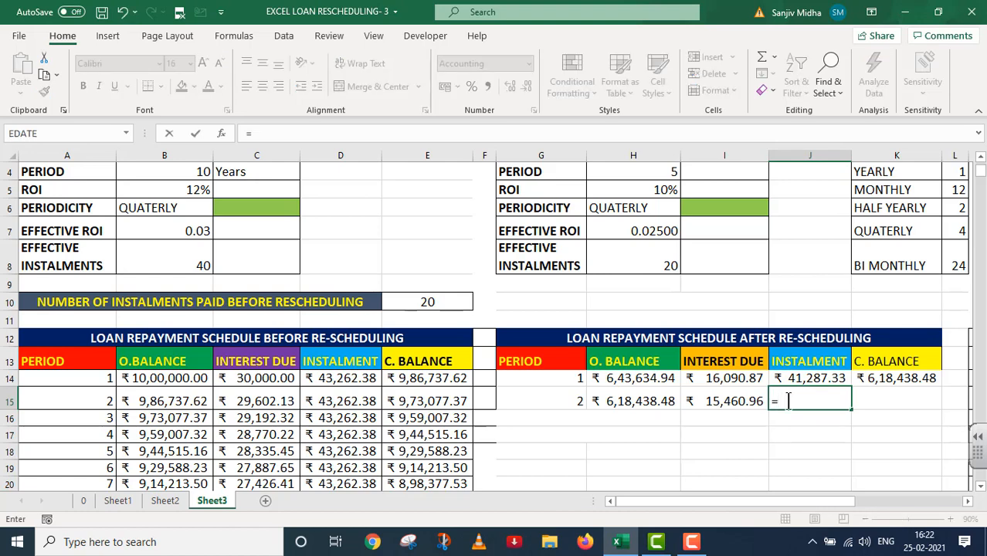
pyautogui.write('I')
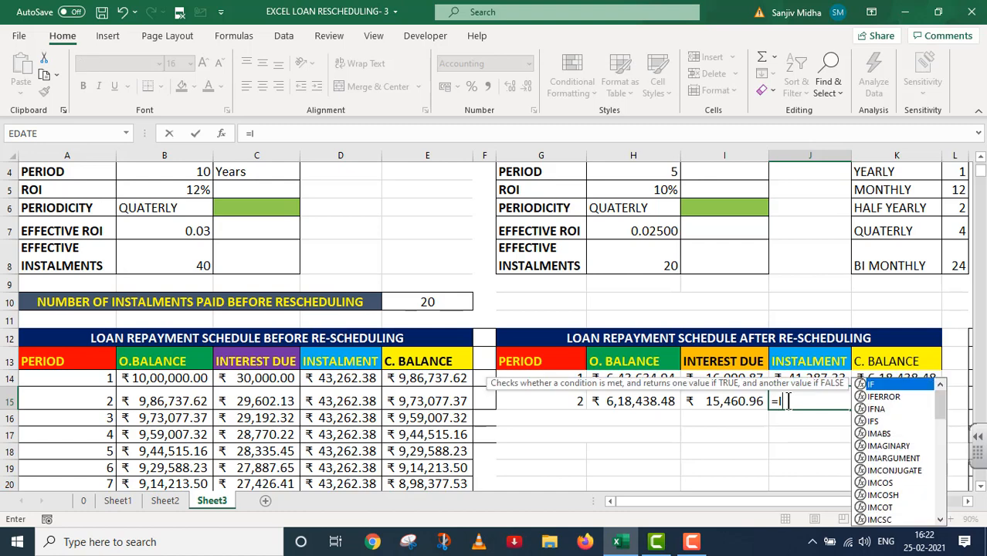
pyautogui.write('F(')
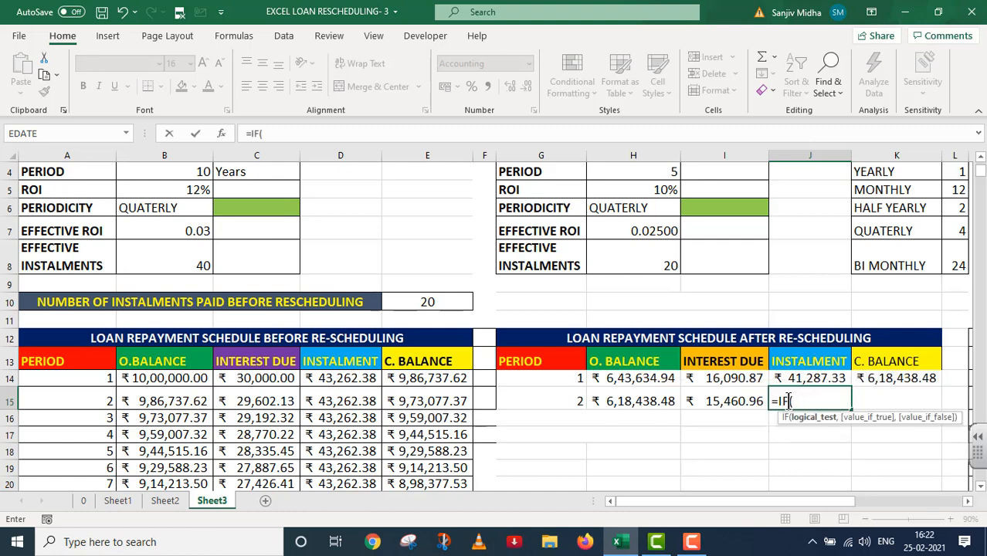
pyautogui.click(556, 401)
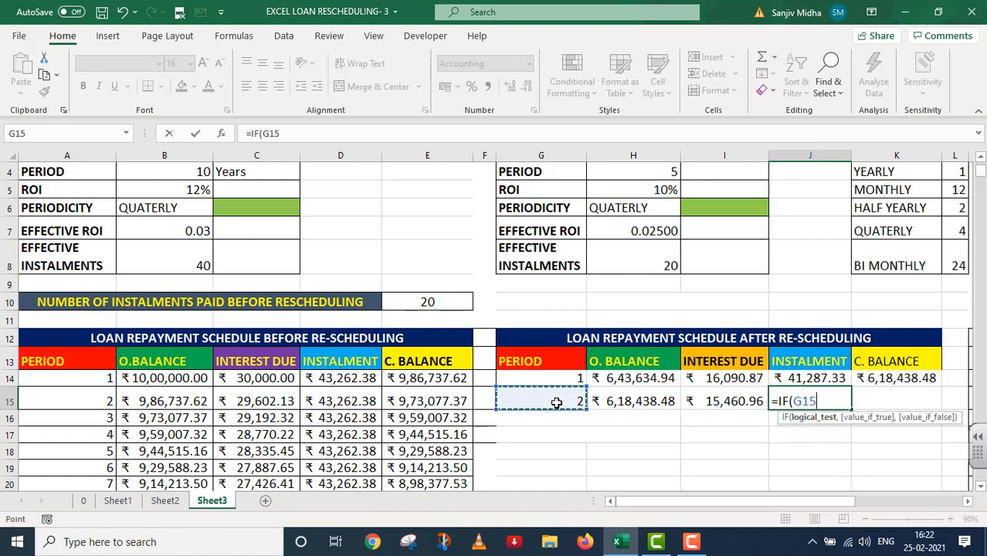
pyautogui.write('=')
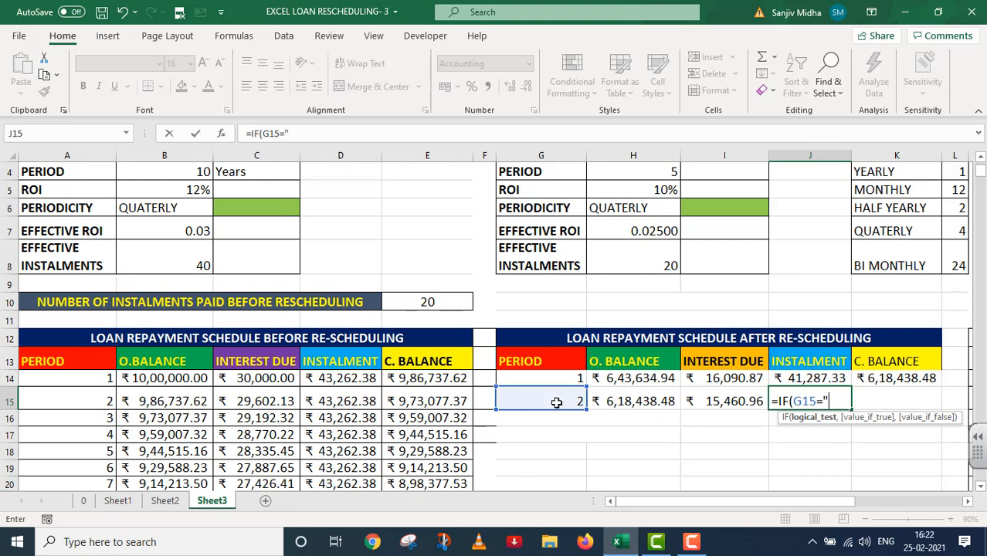
pyautogui.write('" ",')
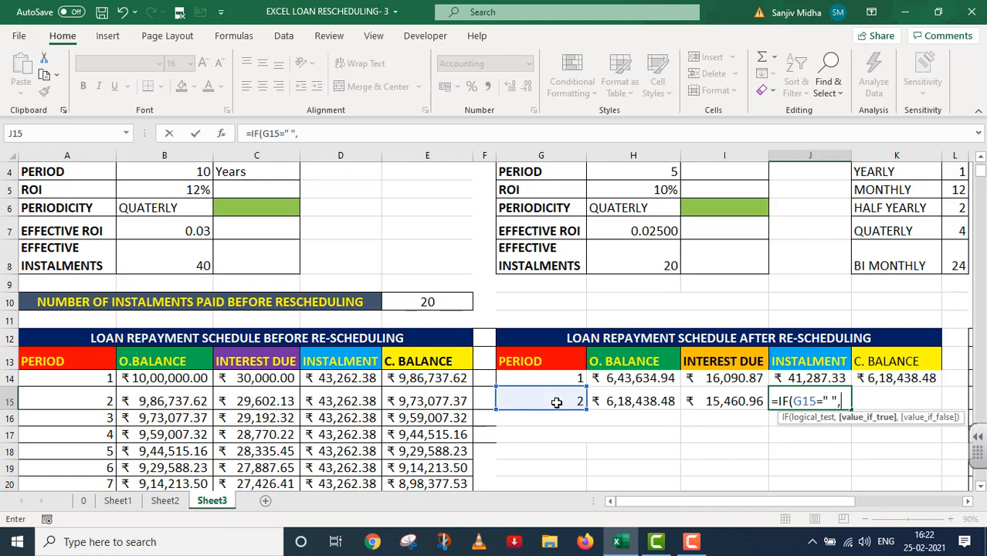
pyautogui.write('" ",')
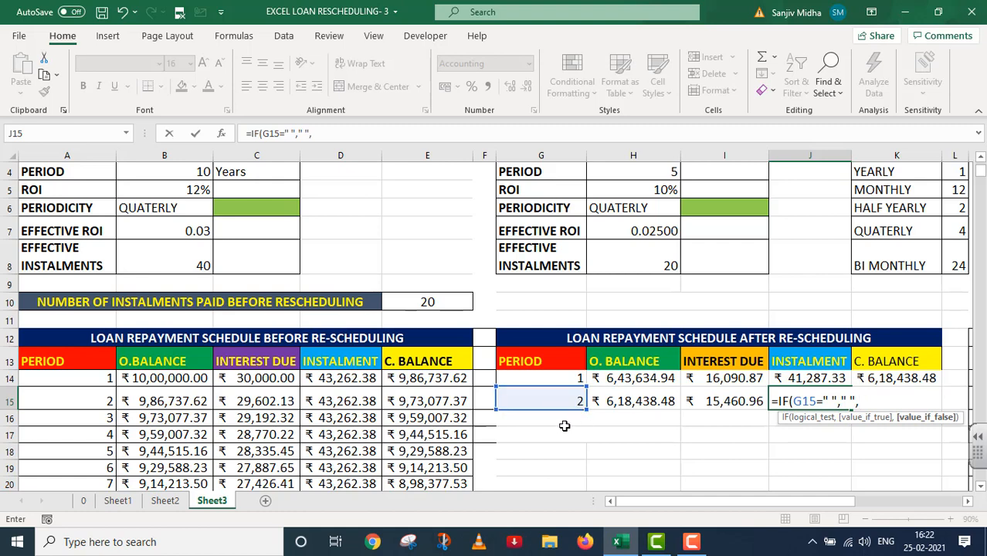
# Add PMT as the value if false in J15, with absolute $H$7 as the rate and $H$8 as the number of instalments.
pyautogui.write('PMT(')
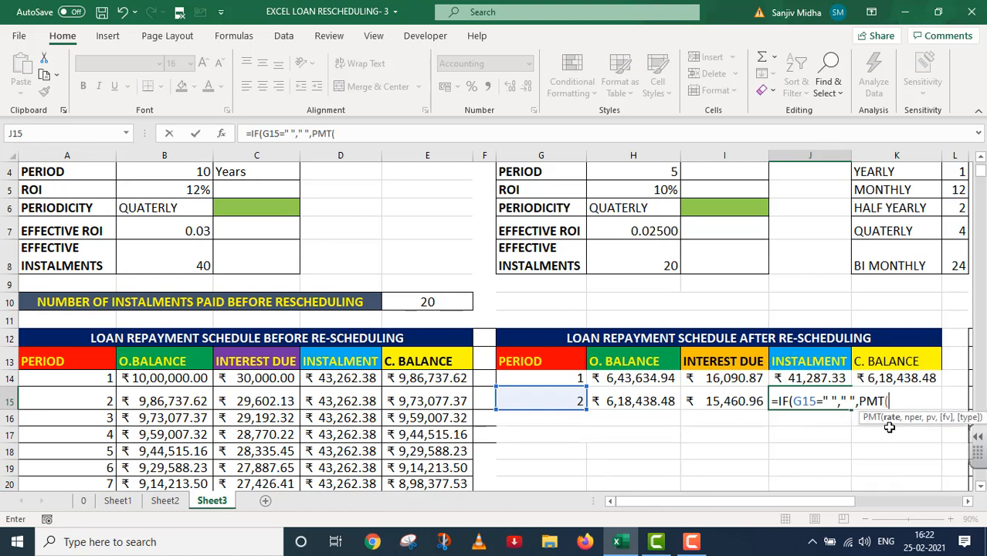
pyautogui.click(653, 229)
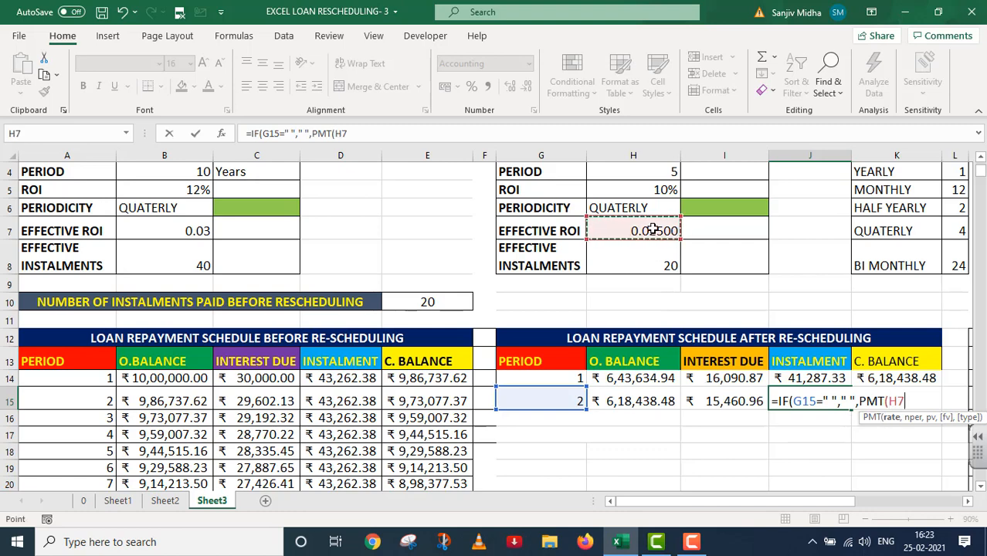
pyautogui.press('F4')
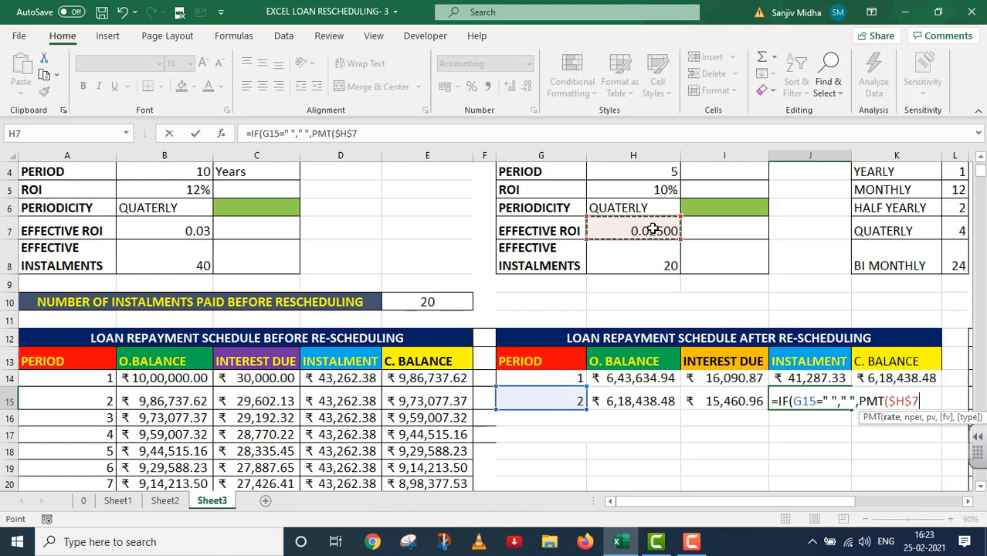
pyautogui.write(',')
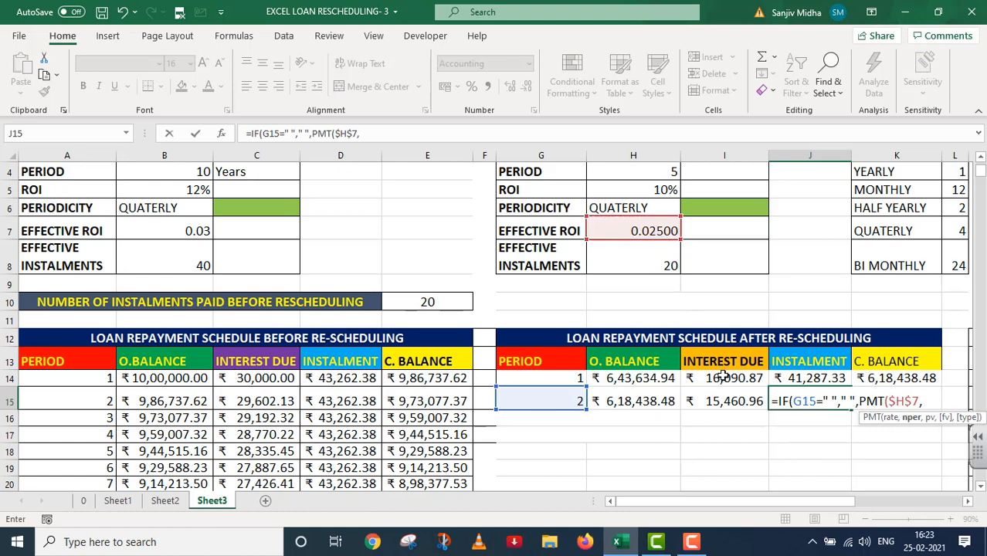
pyautogui.click(660, 256)
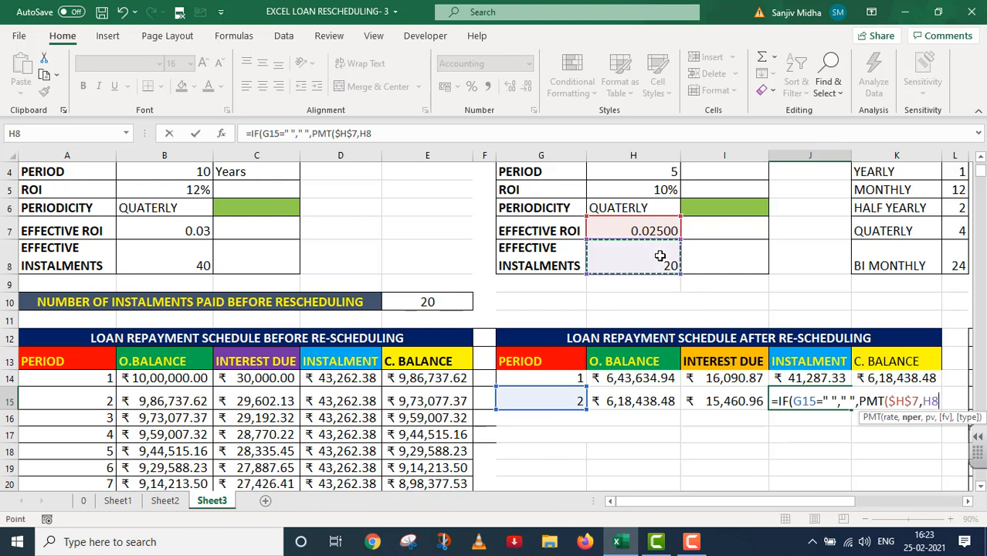
pyautogui.press('F4')
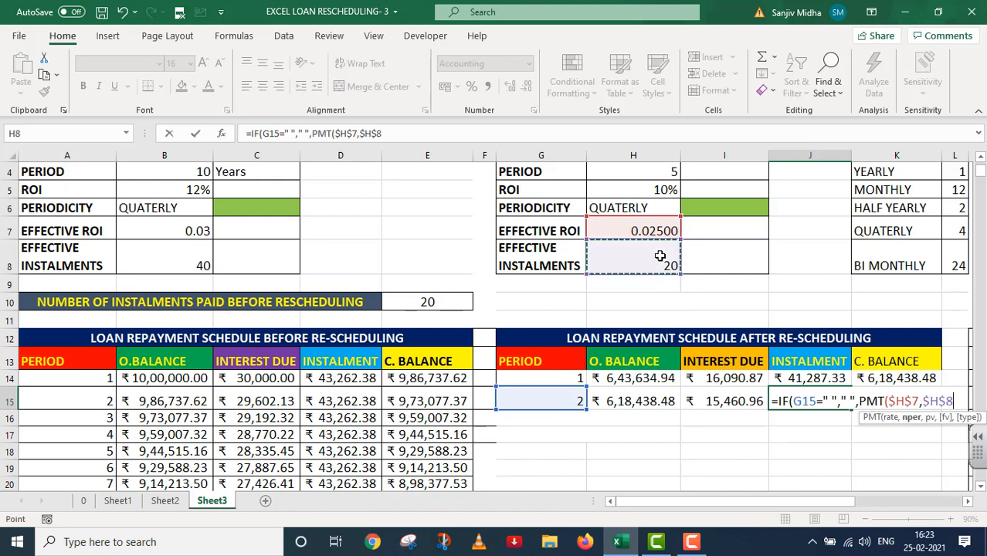
pyautogui.write(',')
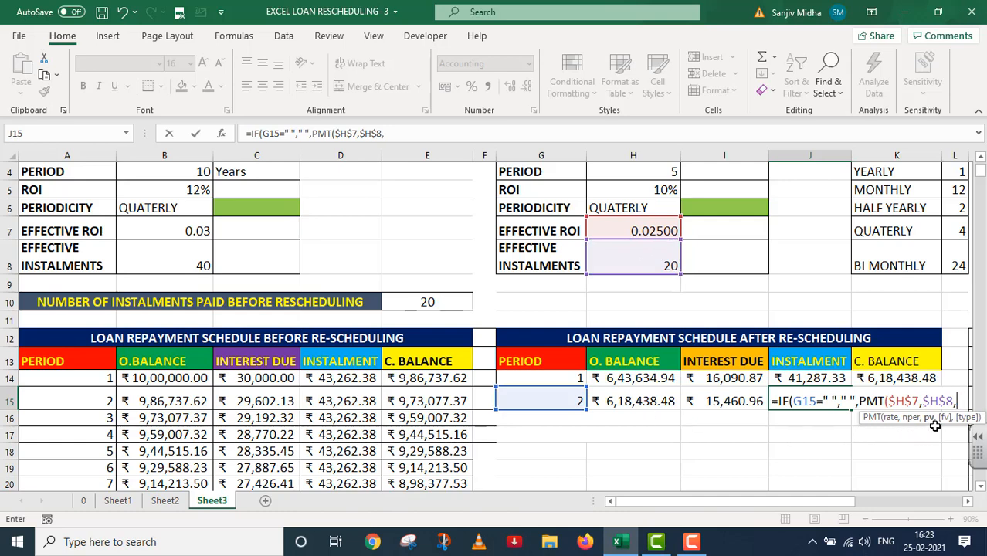
# Complete J15's PMT with $H$14 as present value, 0 as future value and 0 (end of the period) as type, and widen column J.
pyautogui.click(648, 378)
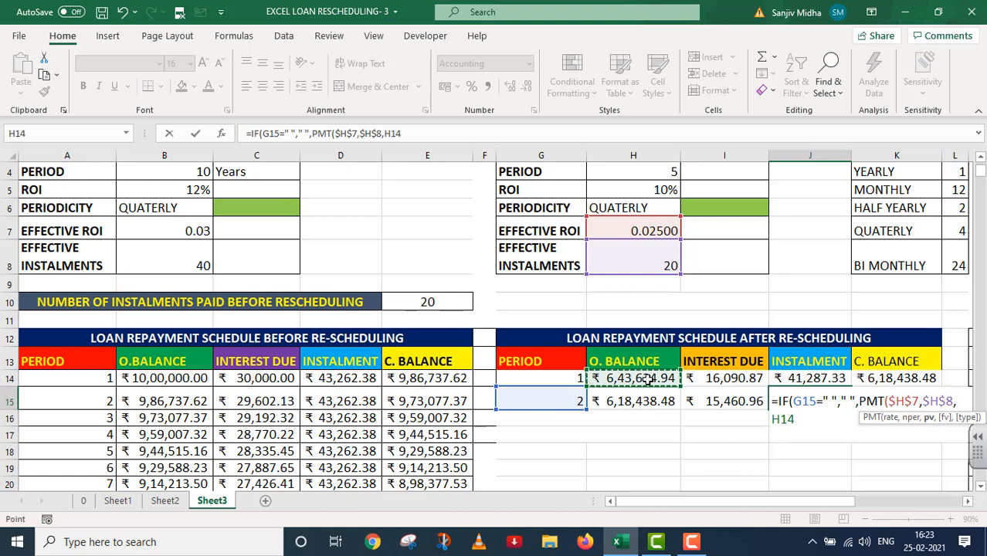
pyautogui.press('F4')
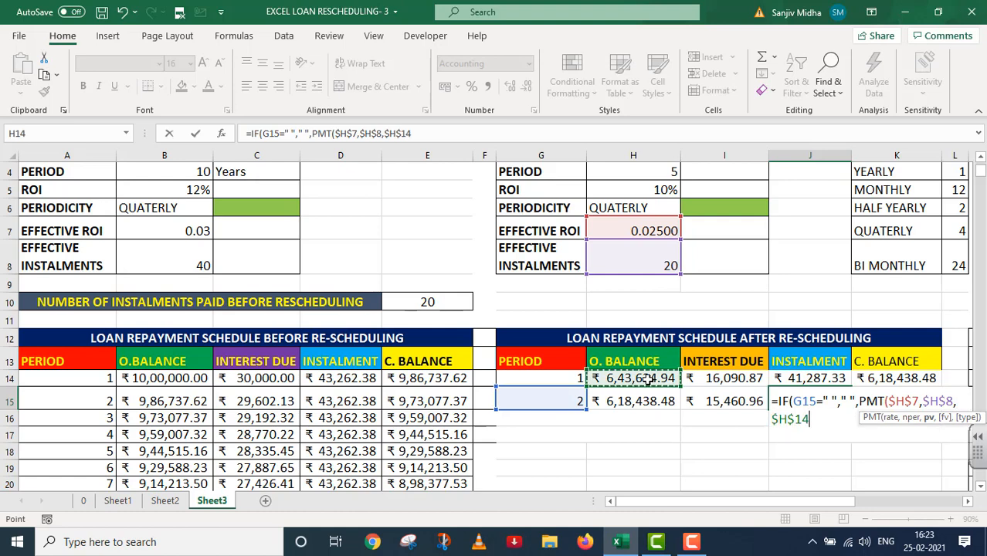
pyautogui.write(',')
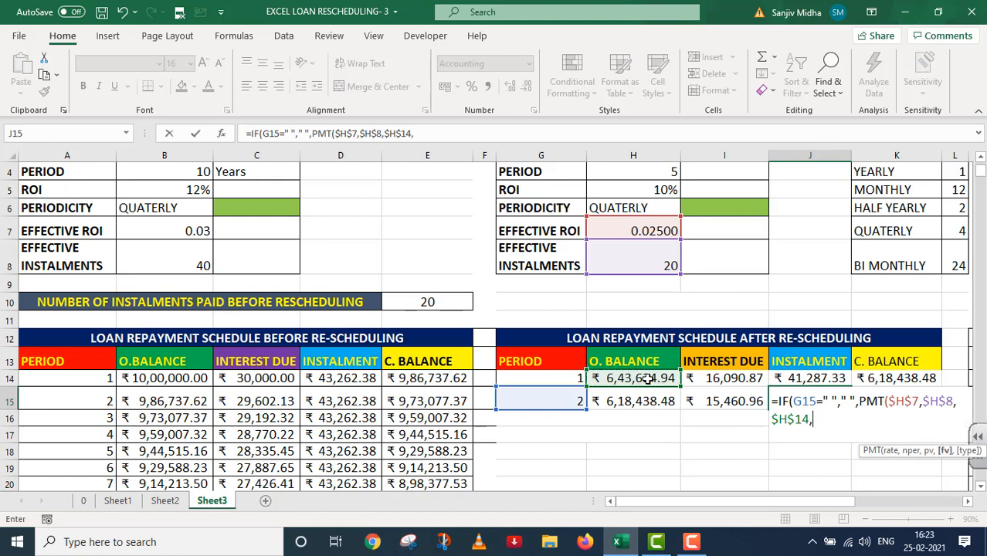
pyautogui.write('0,')
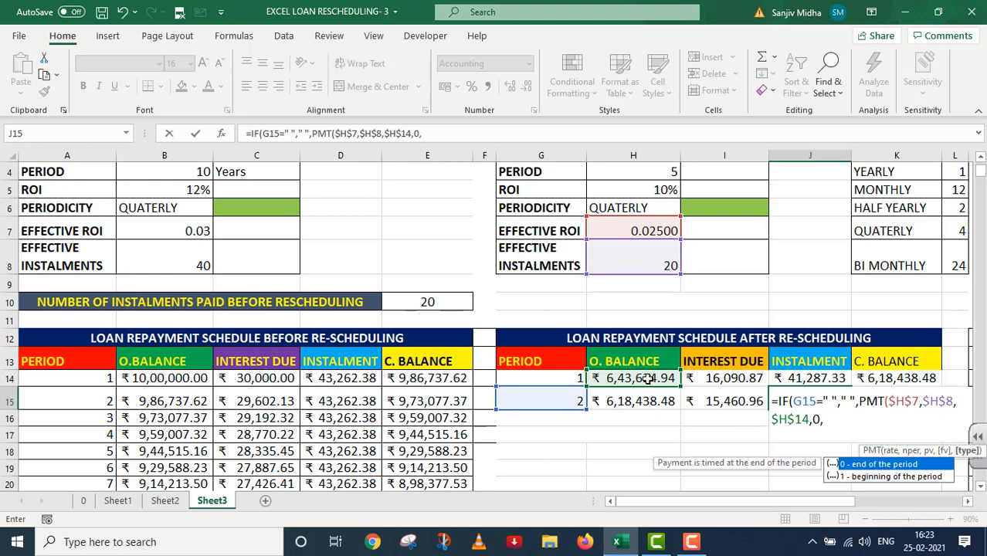
pyautogui.doubleClick(885, 464)
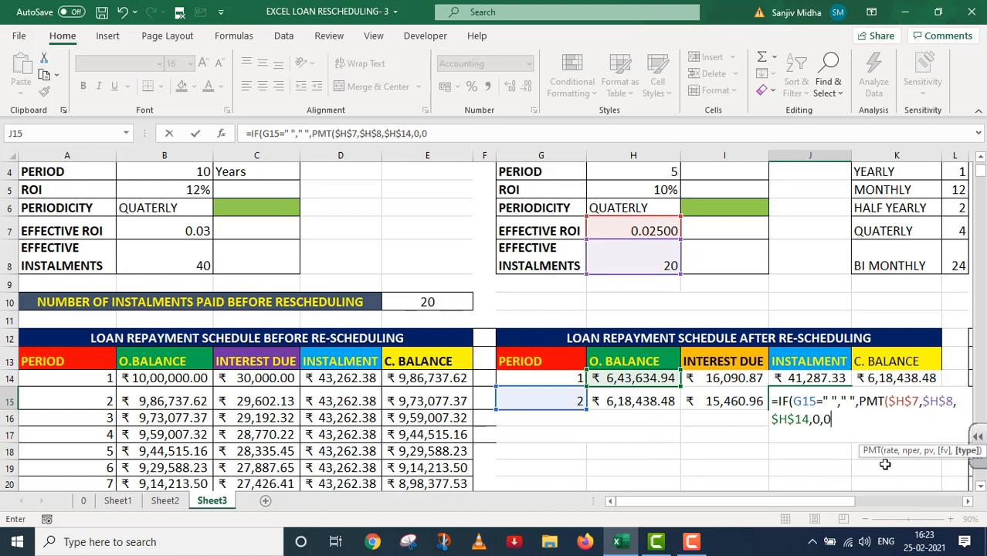
pyautogui.write(')')
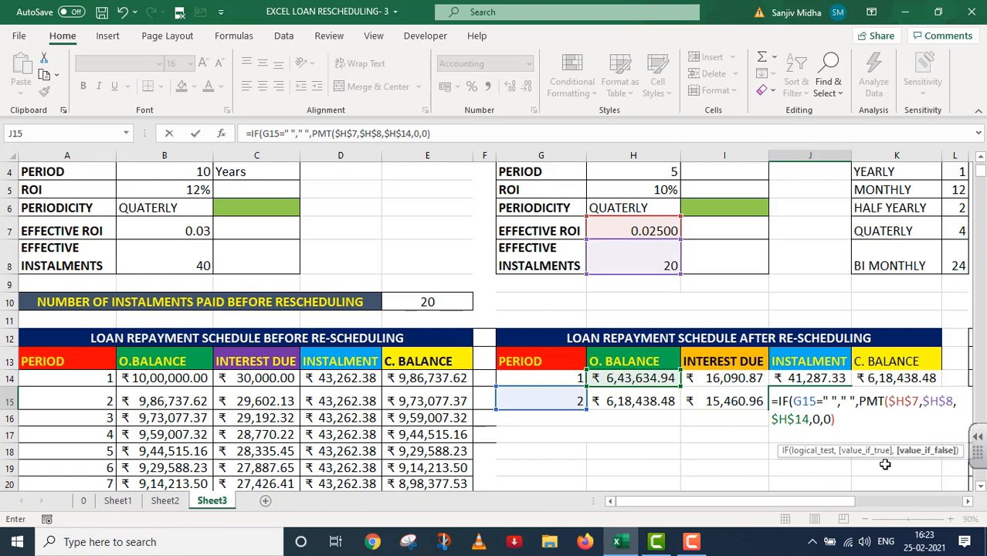
pyautogui.write(')')
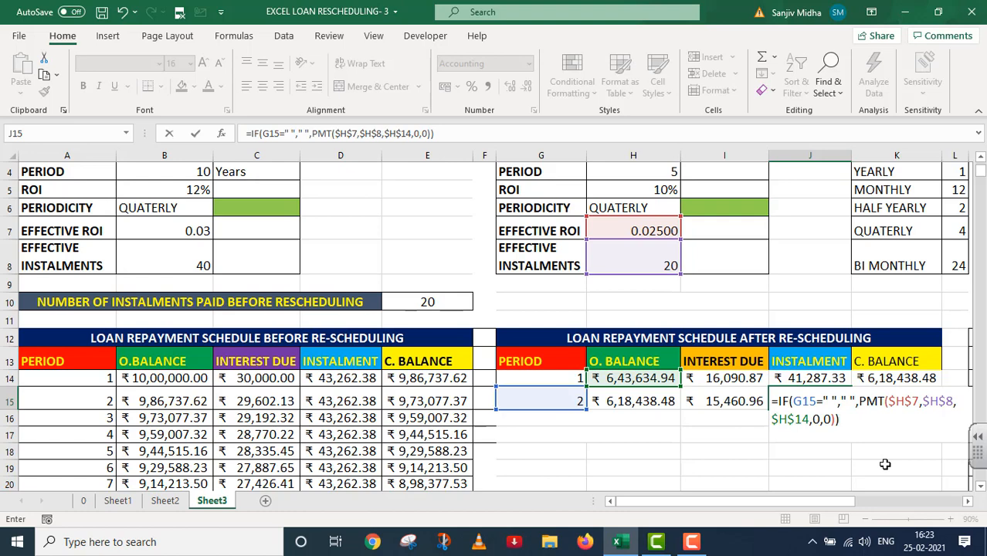
pyautogui.press('Return')
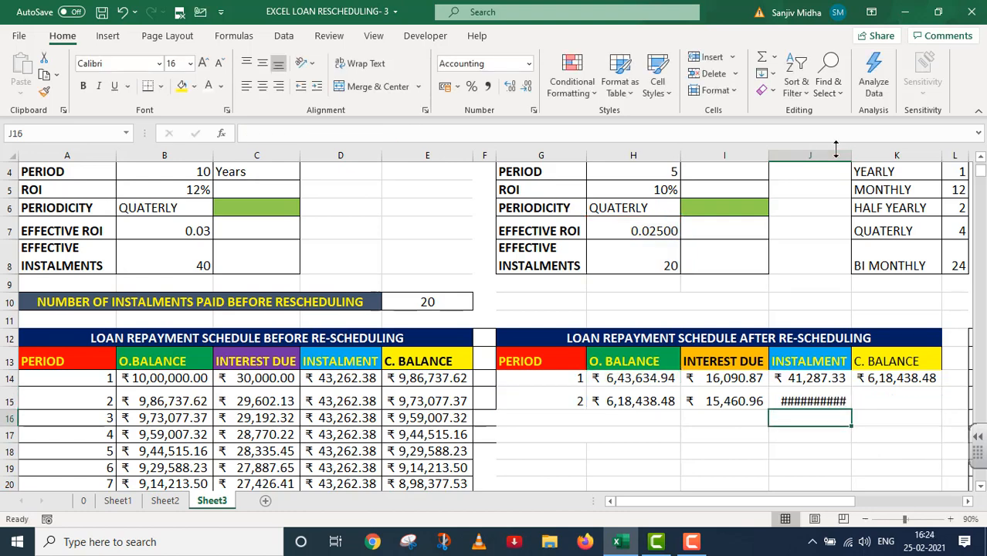
pyautogui.moveTo(851, 158); pyautogui.dragTo(869, 158)
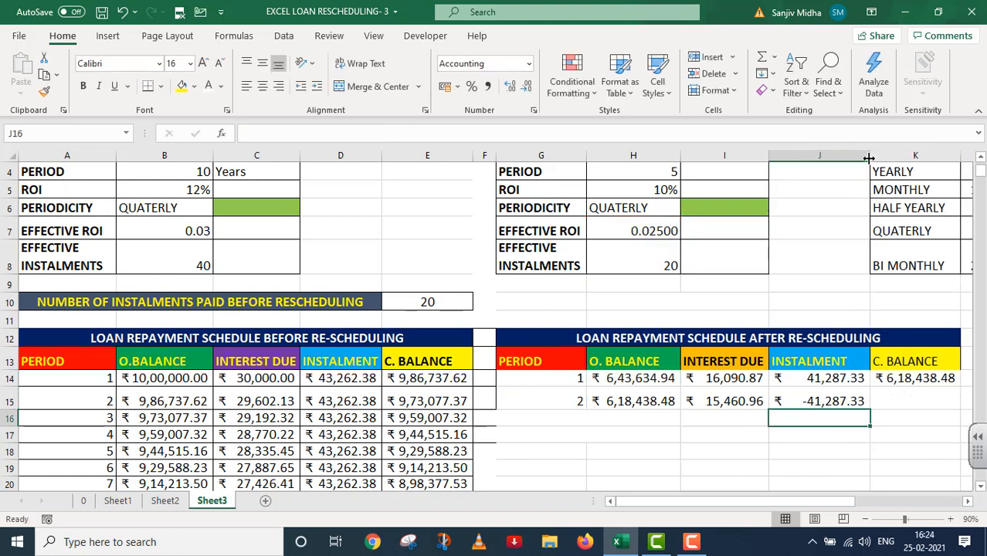
pyautogui.click(827, 405)
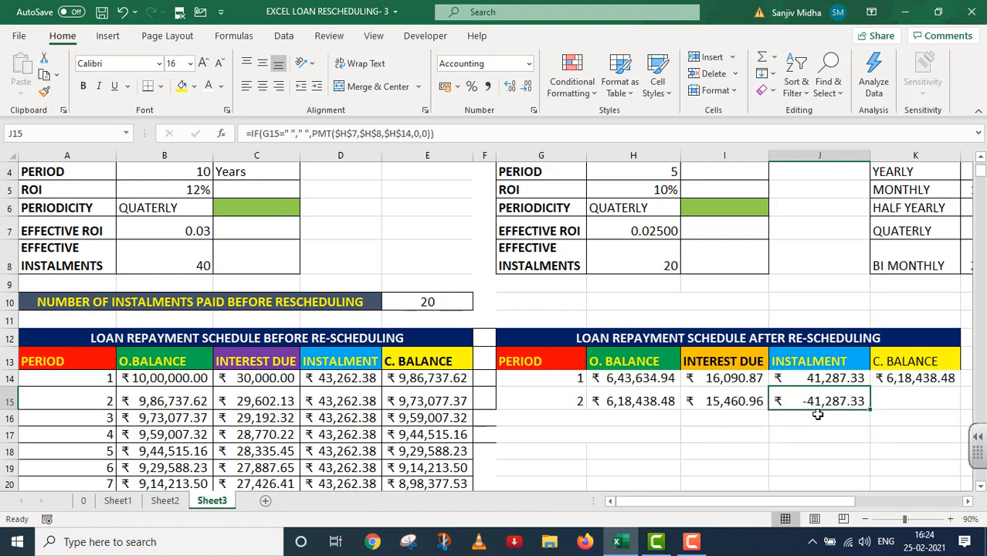
# Start an IF formula for the second period's closing balance in K15 that returns a blank " " when G15 equals " ".
pyautogui.click(895, 399)
pyautogui.write('=')
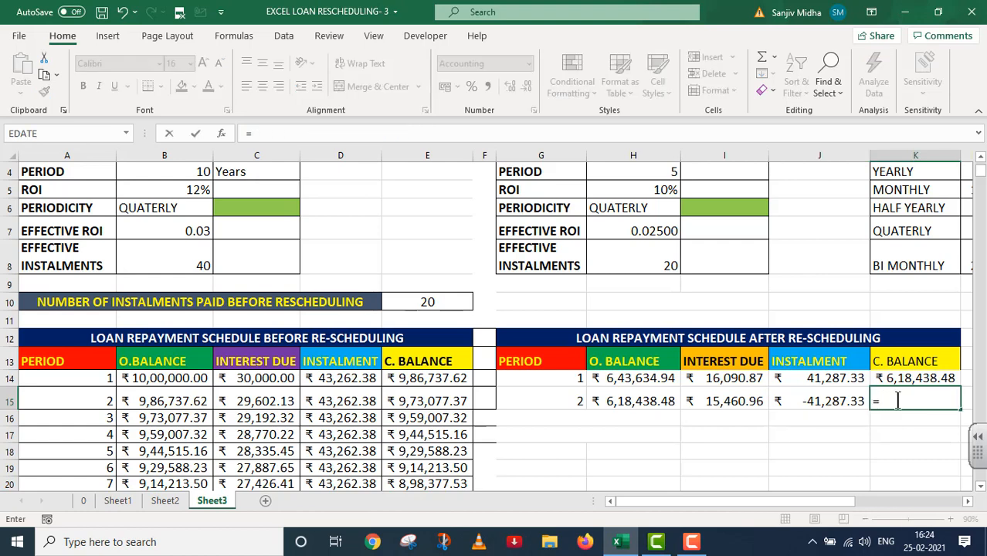
pyautogui.write('IF9')
pyautogui.press('BackSpace')
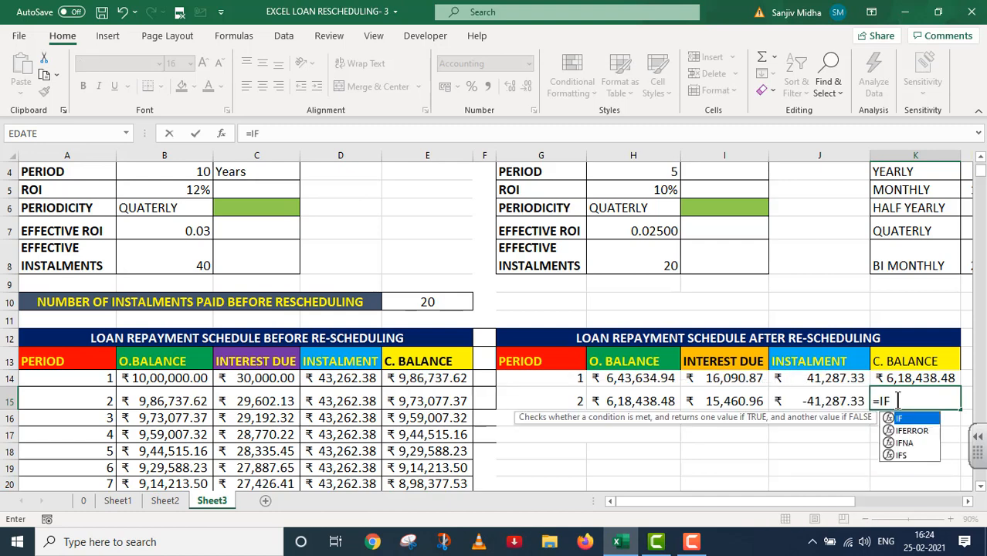
pyautogui.write('(')
pyautogui.click(558, 400)
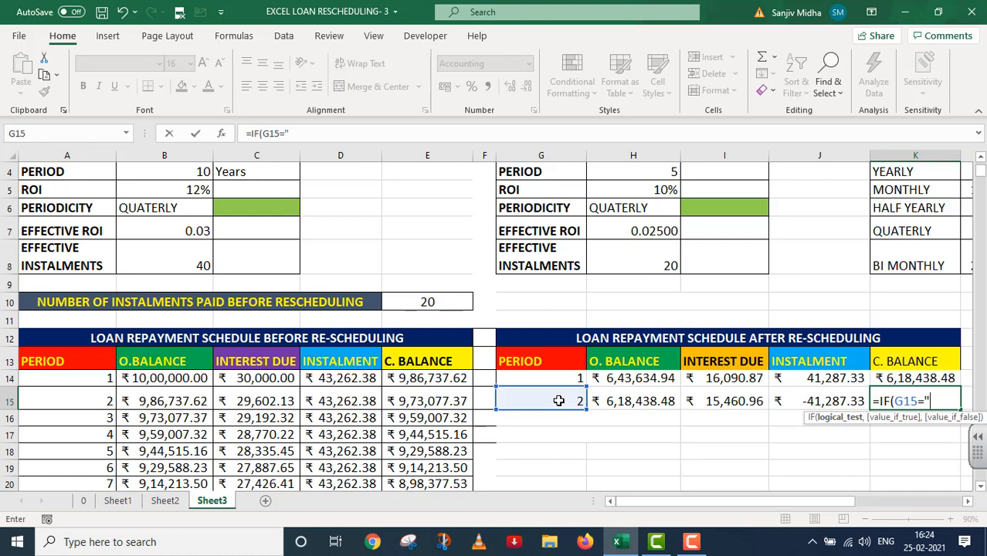
pyautogui.write('=" ",')
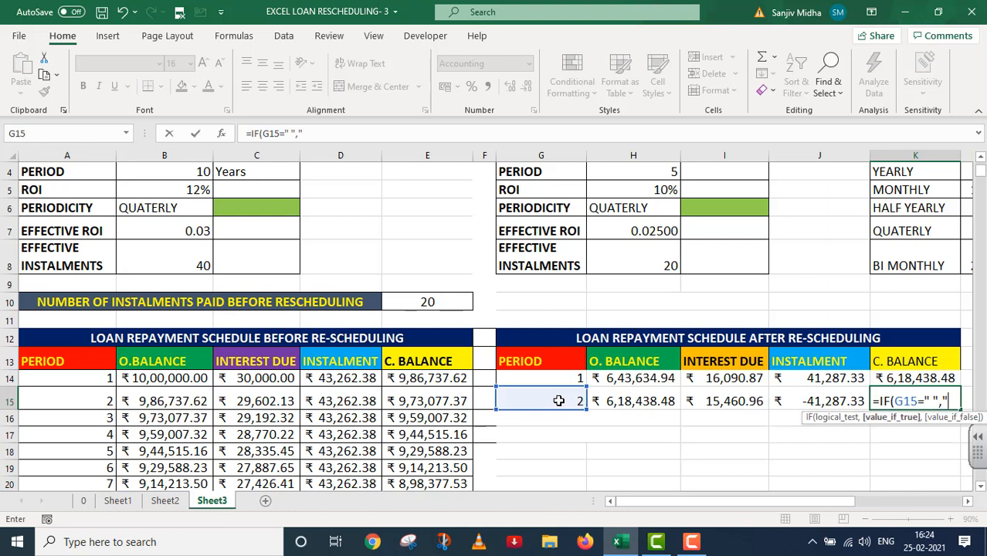
pyautogui.write('" ",')
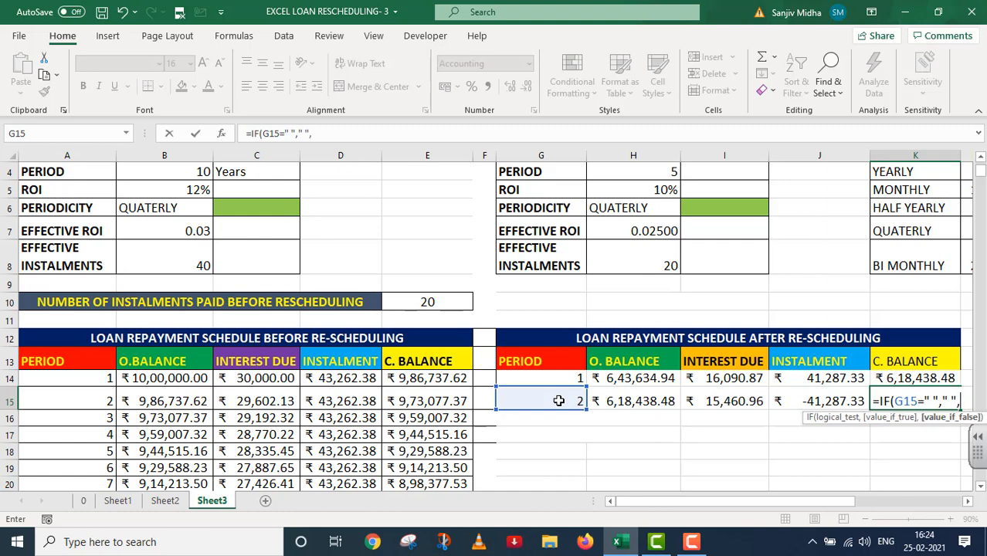
# Complete the closing balance formula in K15 with H15+I15+J15 as the value if false.
pyautogui.click(624, 402)
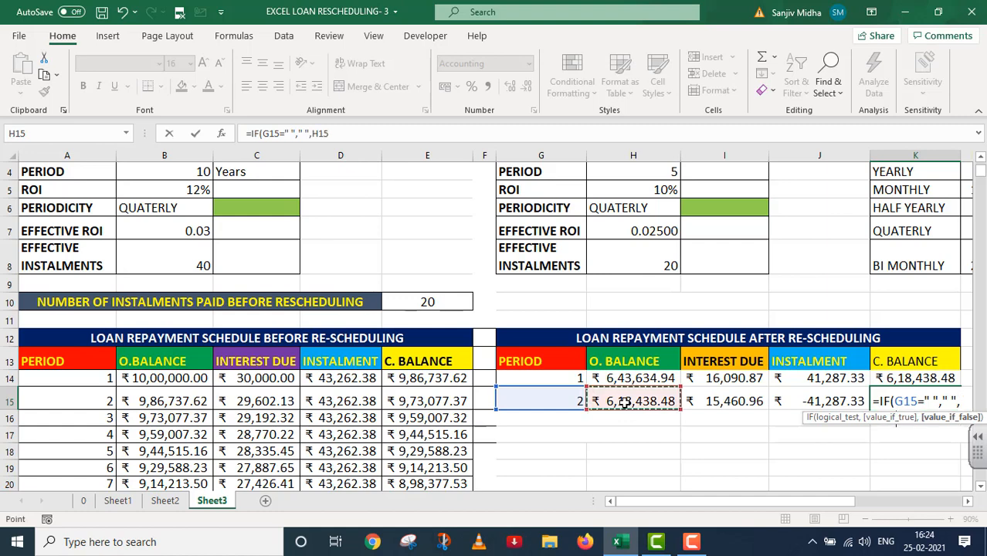
pyautogui.write('+')
pyautogui.click(724, 405)
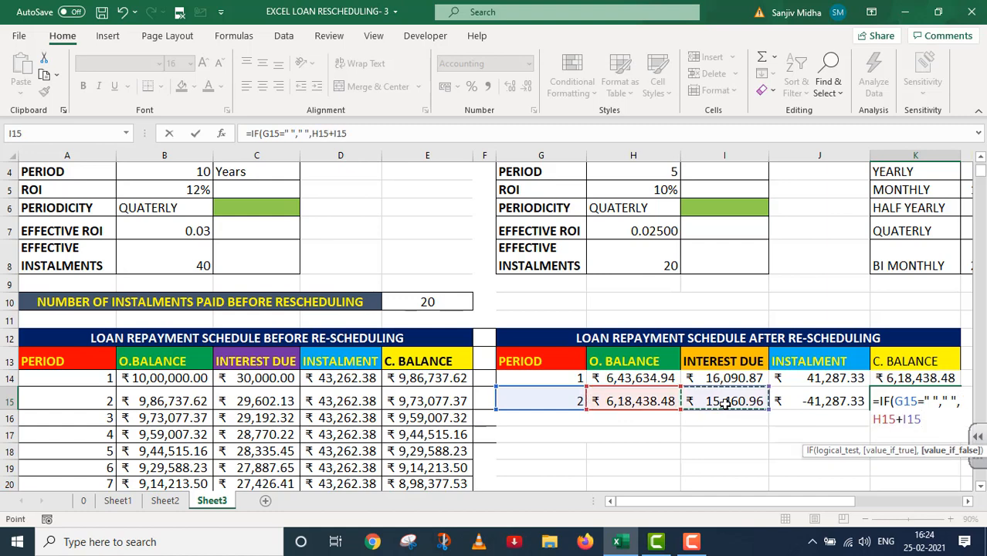
pyautogui.write('+')
pyautogui.click(834, 401)
pyautogui.write(')')
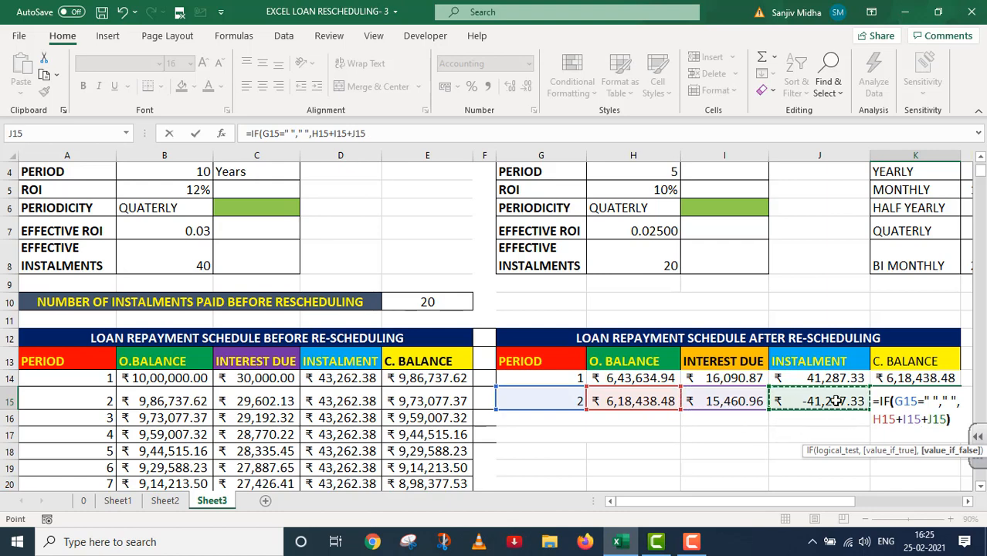
pyautogui.press('Return')
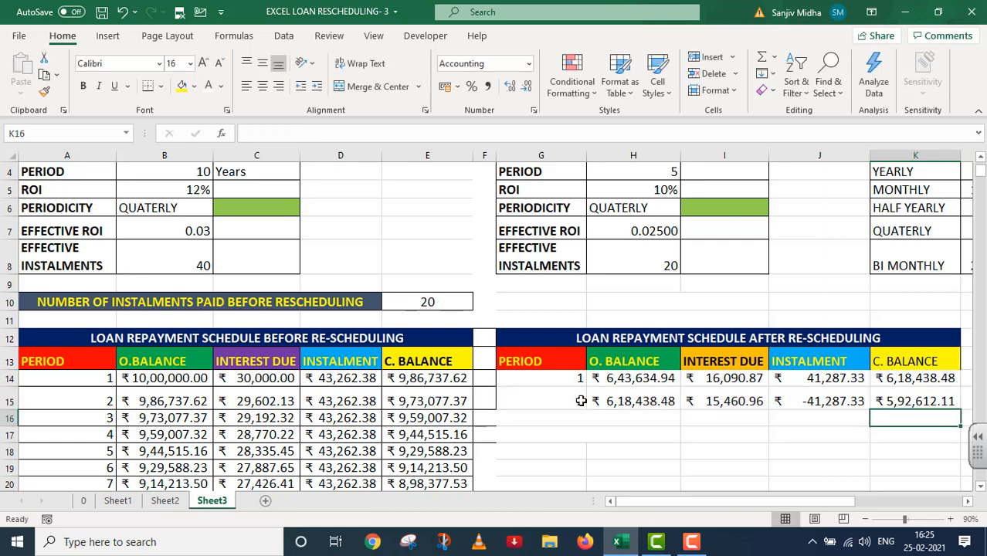
# Fill the second period's formulas in G15:K15 down through row 67 of the schedule after re-scheduling.
pyautogui.moveTo(581, 400); pyautogui.dragTo(904, 403)
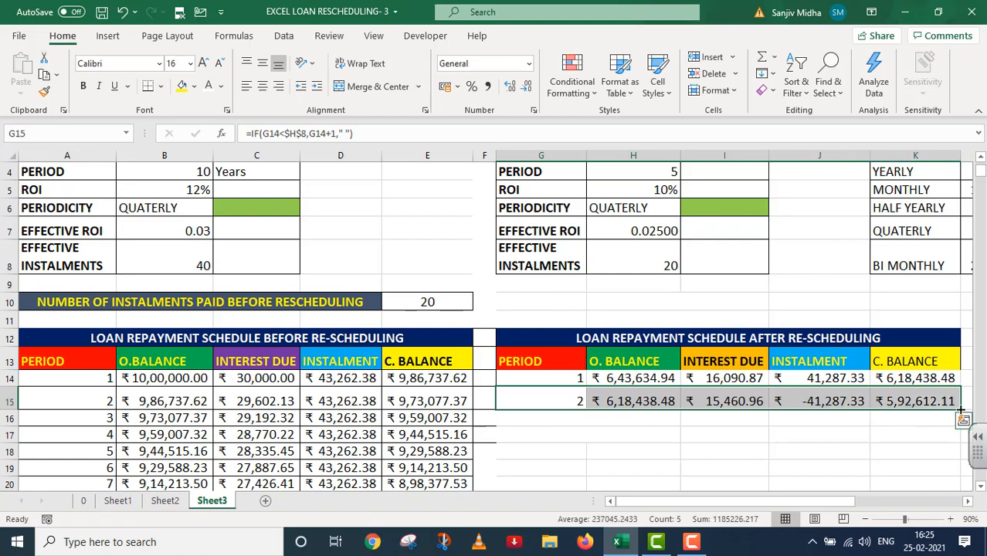
pyautogui.moveTo(961, 411); pyautogui.dragTo(945, 491)
pyautogui.scroll(5, 942, 487)
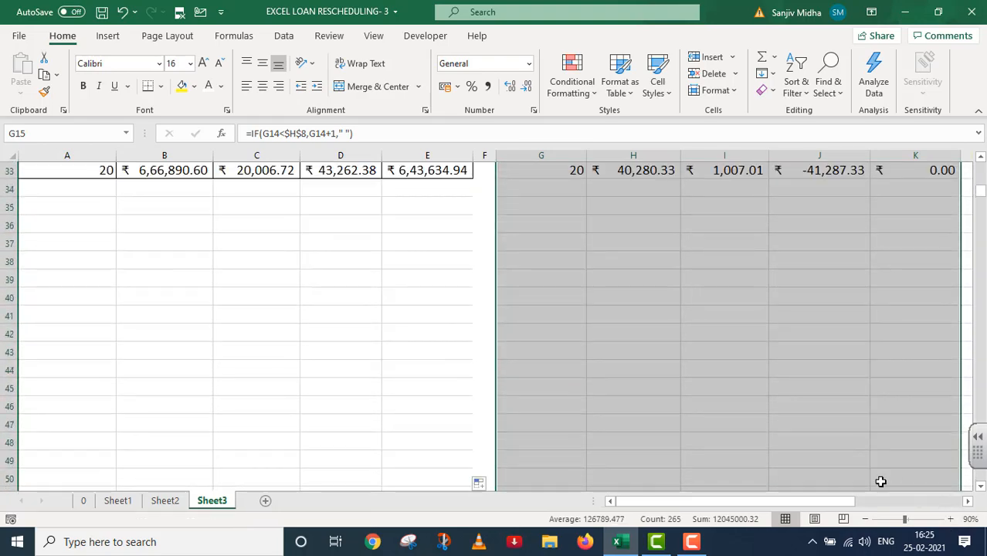
pyautogui.scroll(5, 880, 481)
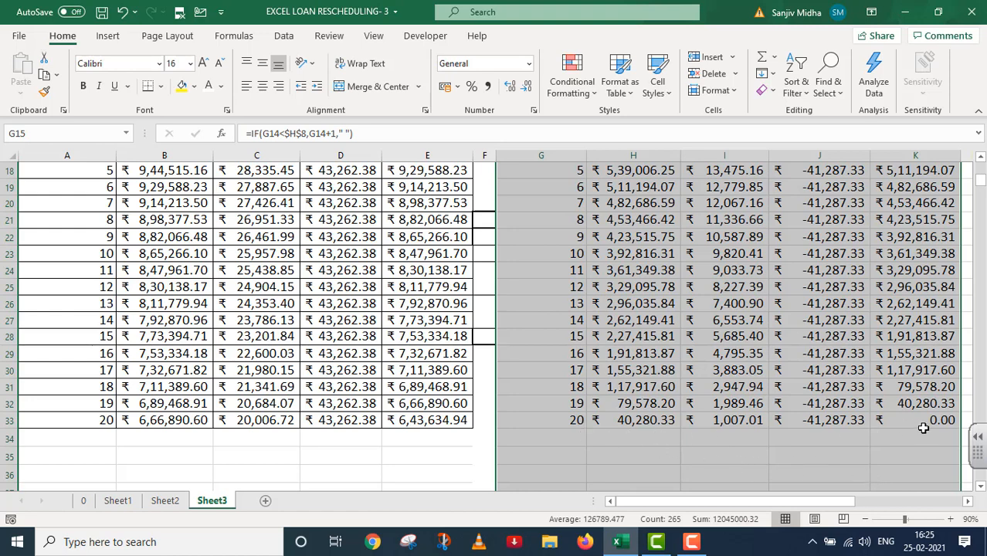
pyautogui.scroll(4, 923, 427)
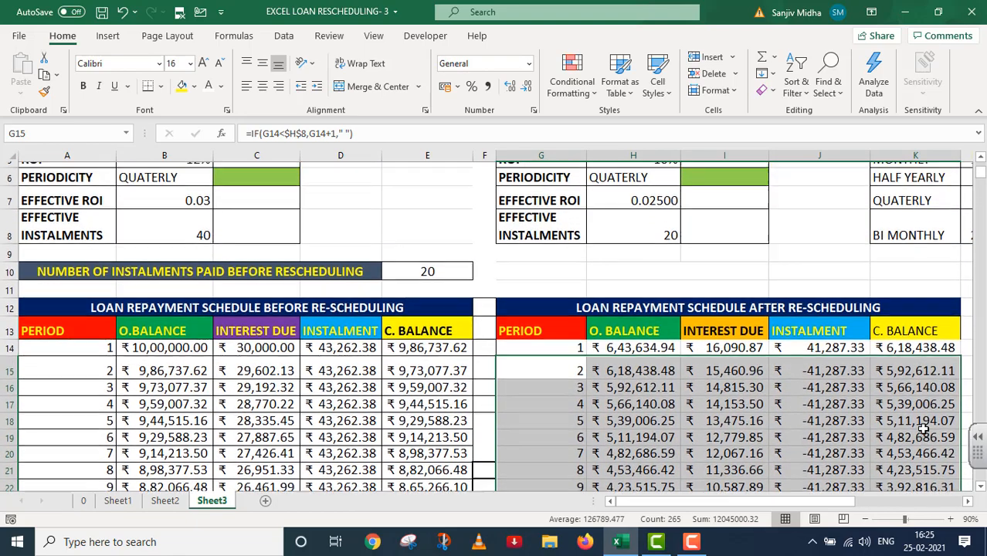
# Set the new terms' periodicity in H6 to YEARLY and check the recalculated repayment schedule down to its final closing balance.
pyautogui.scroll(2, 919, 420)
pyautogui.click(674, 264)
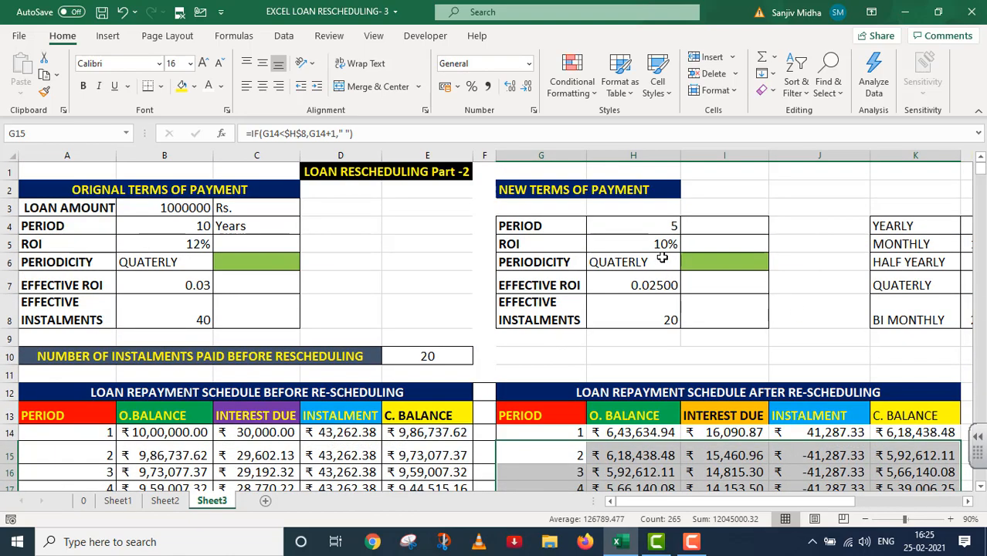
pyautogui.click(686, 264)
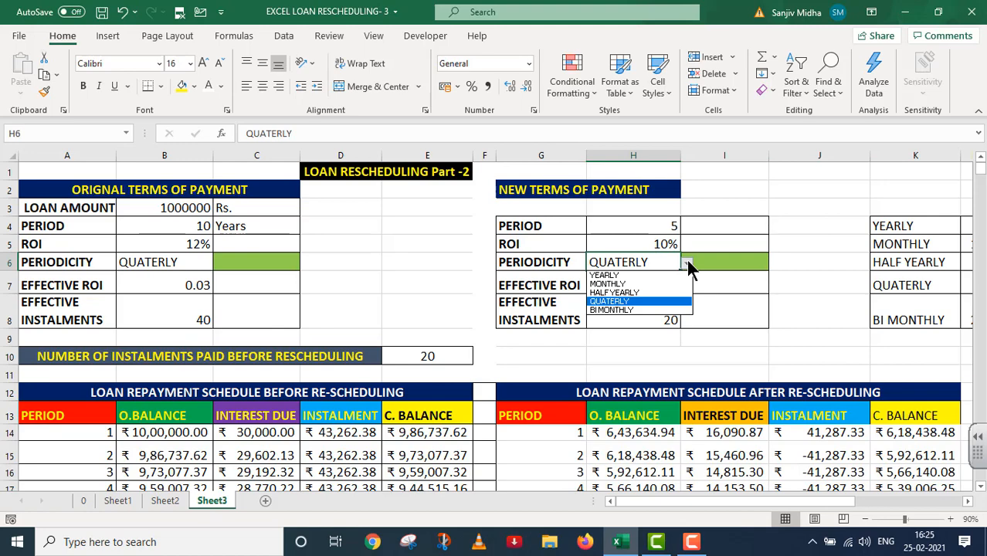
pyautogui.click(641, 275)
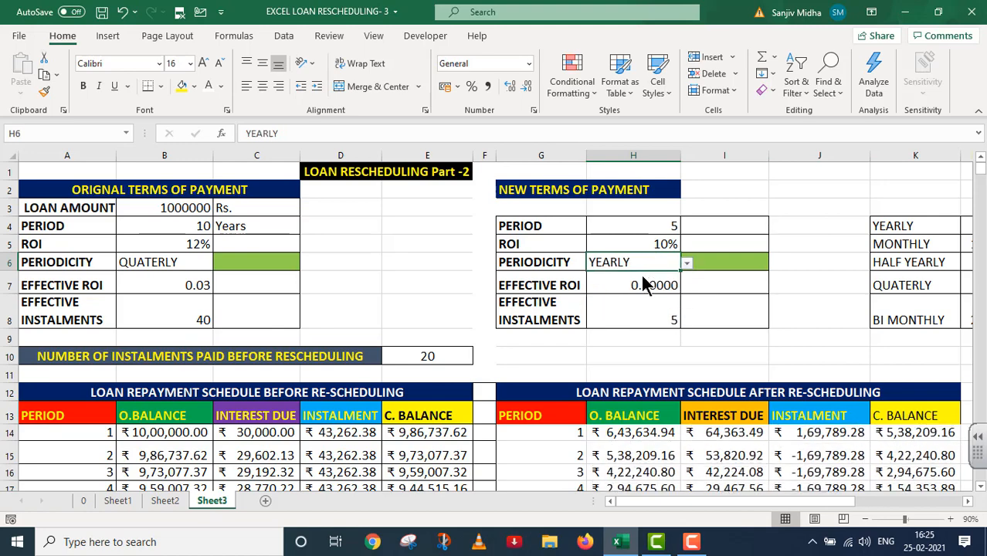
pyautogui.scroll(-2, 692, 307)
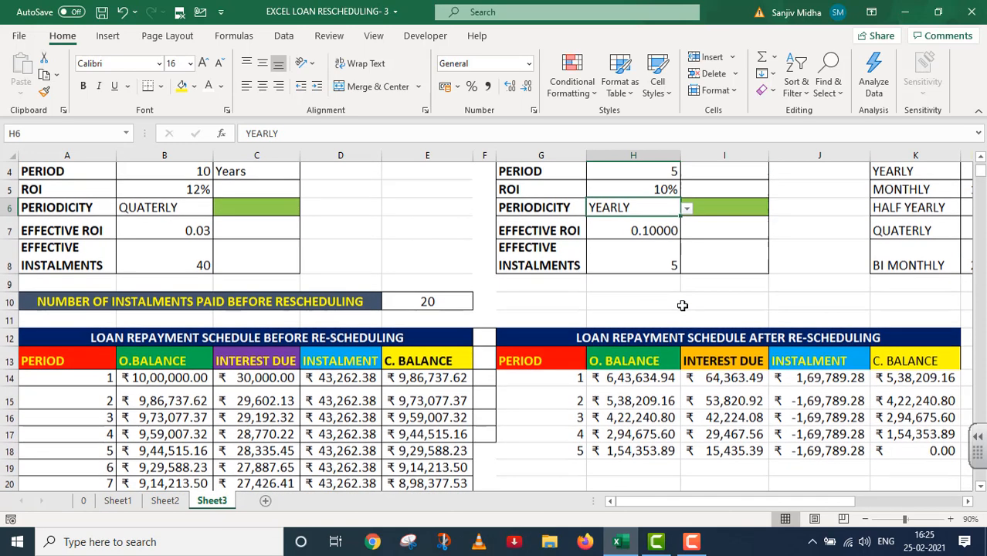
pyautogui.scroll(1, 682, 304)
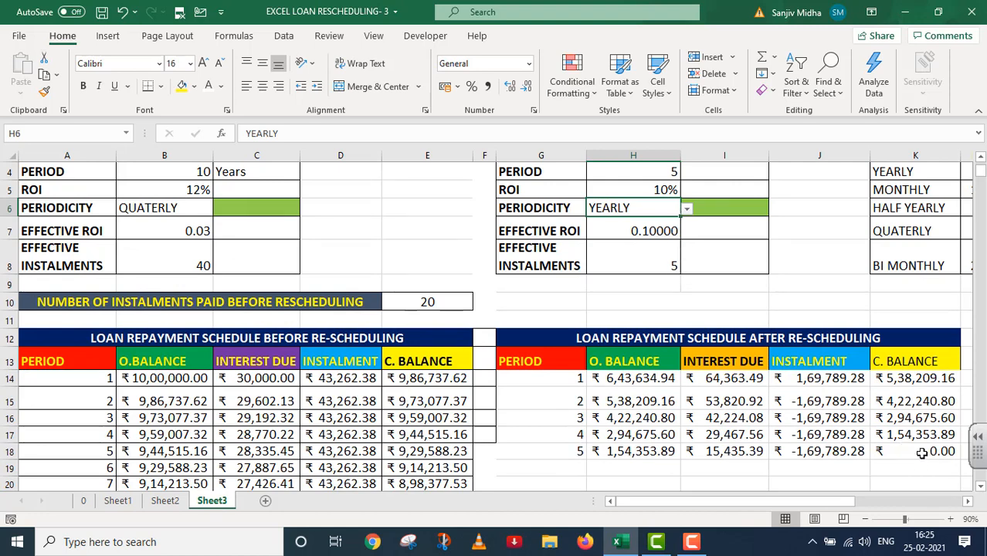
# Set the new terms' periodicity in H6 to HALF YEARLY and check the recalculated schedule's last period.
pyautogui.click(687, 210)
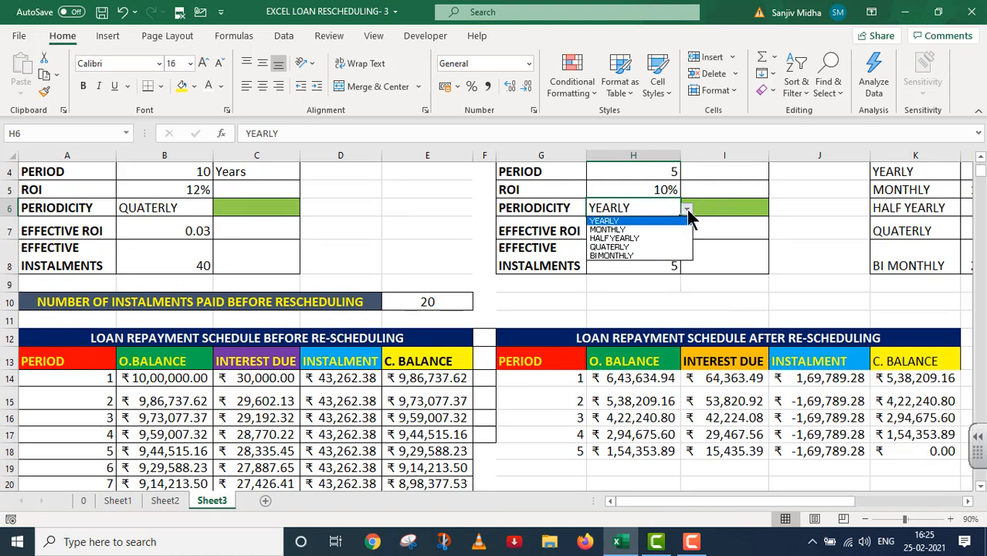
pyautogui.click(640, 238)
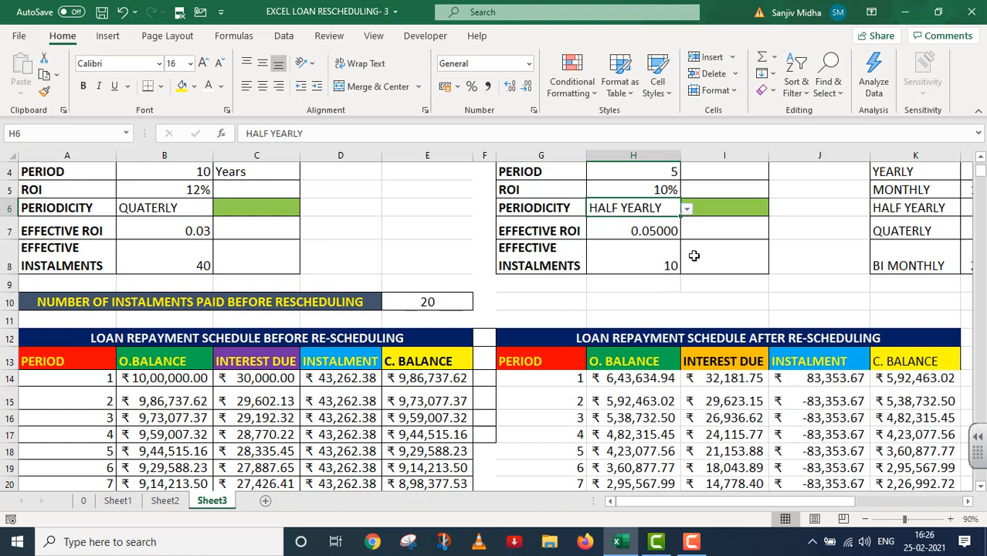
pyautogui.scroll(-3, 667, 322)
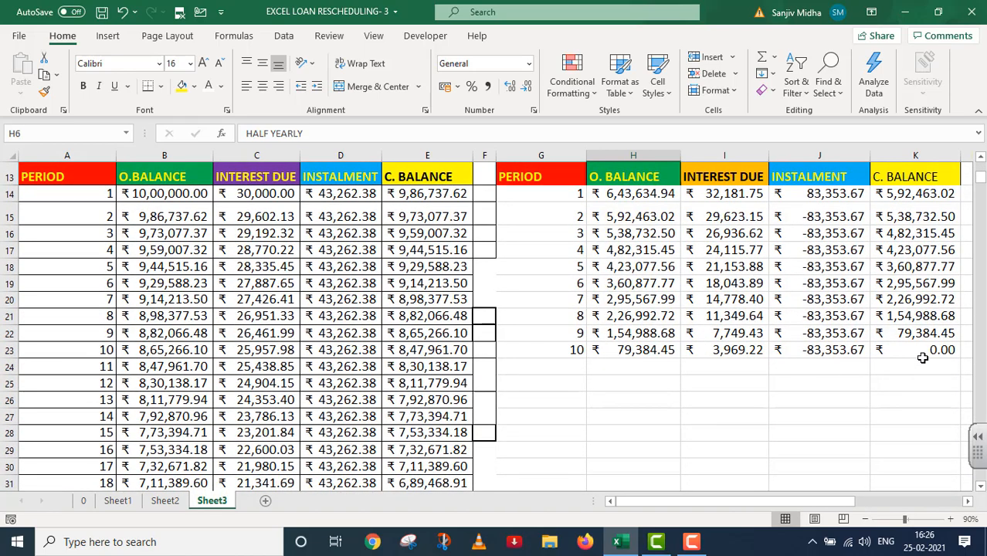
pyautogui.scroll(3, 922, 358)
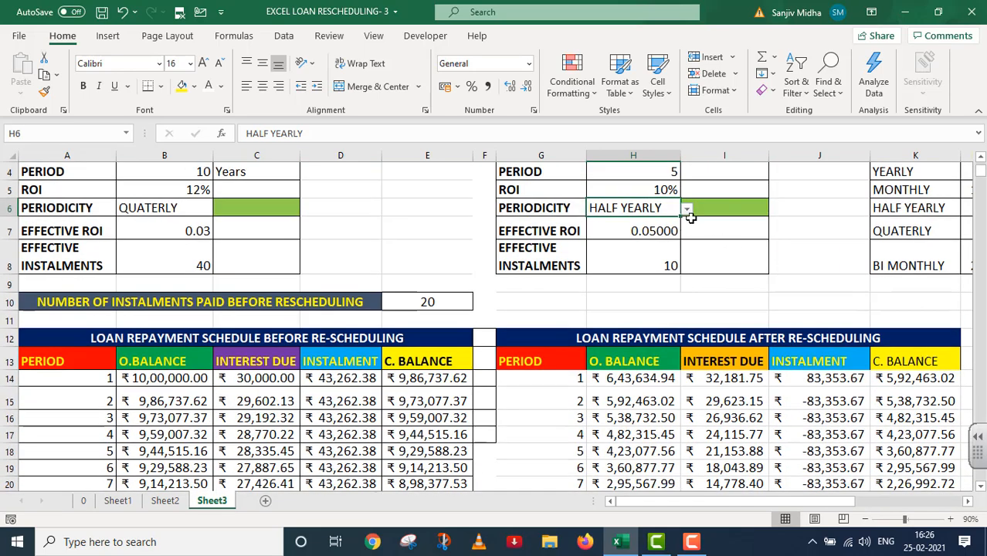
# Set the new terms' periodicity in H6 to MONTHLY and check how far down the re-scheduled repayment rows extend.
pyautogui.click(686, 208)
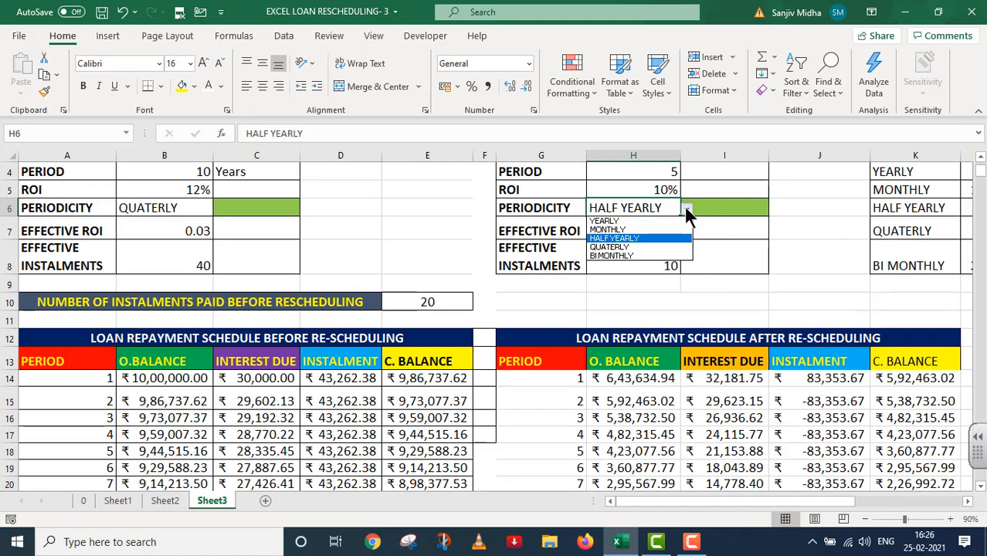
pyautogui.click(634, 229)
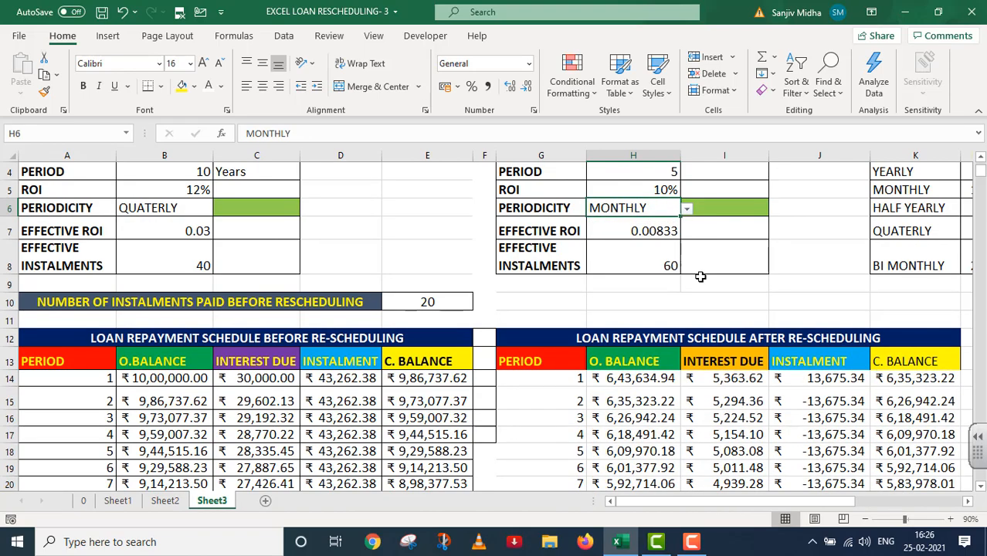
pyautogui.scroll(-12, 727, 277)
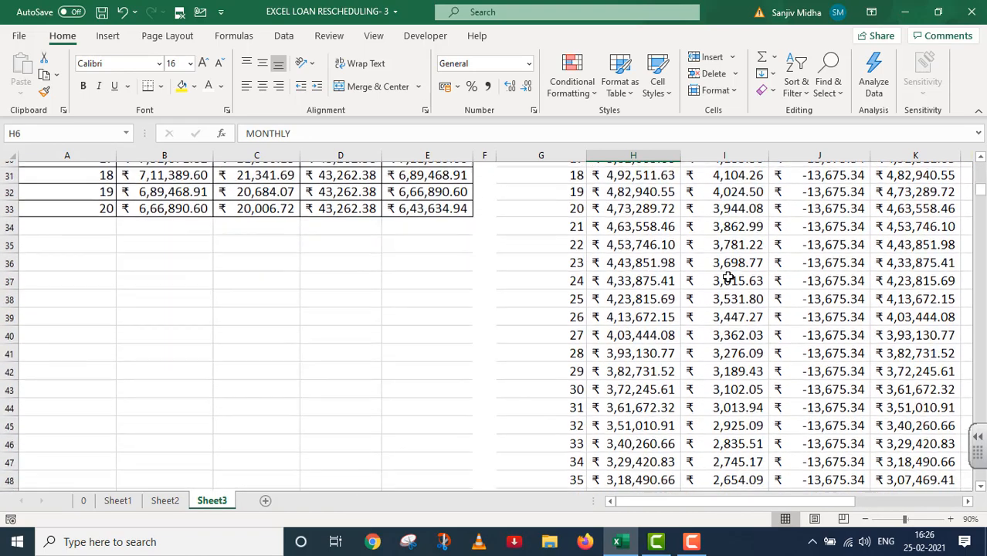
pyautogui.scroll(-7, 728, 277)
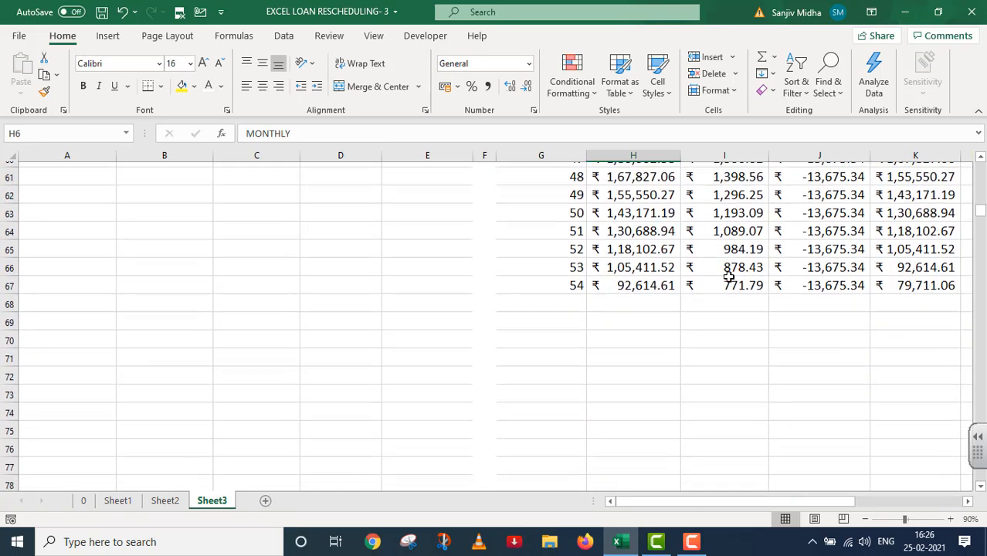
# Extend the schedule after re-scheduling by filling the formulas of G67:K67 down to row 77.
pyautogui.scroll(1, 729, 278)
pyautogui.moveTo(577, 335); pyautogui.dragTo(905, 328)
pyautogui.moveTo(961, 343); pyautogui.dragTo(955, 430)
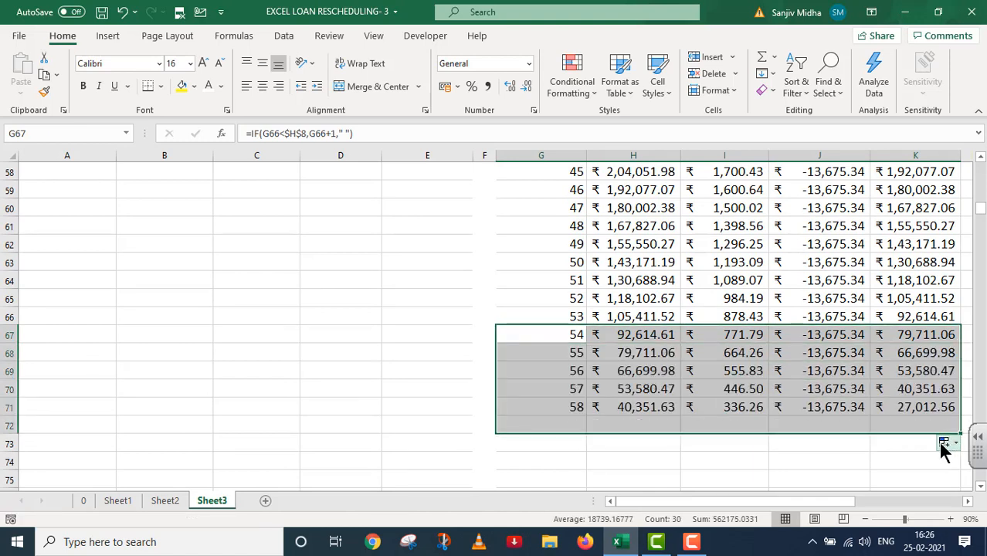
pyautogui.scroll(-1, 948, 450)
pyautogui.scroll(-1, 950, 455)
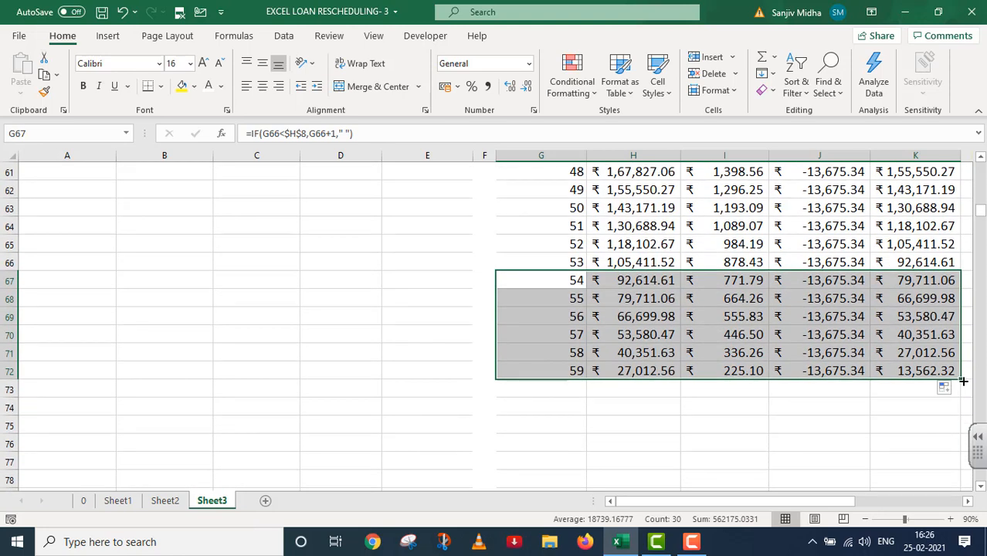
pyautogui.moveTo(960, 379); pyautogui.dragTo(956, 400)
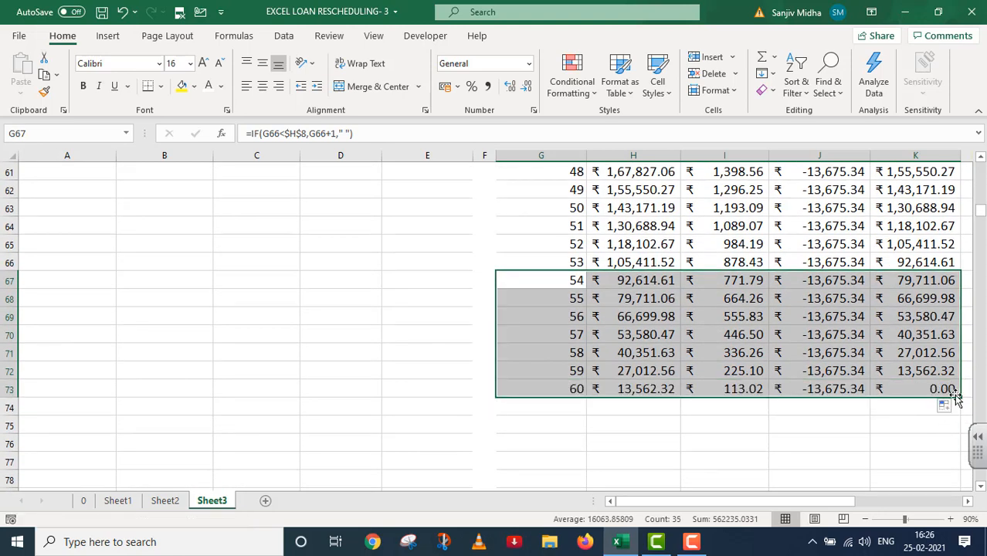
pyautogui.moveTo(958, 397); pyautogui.dragTo(948, 466)
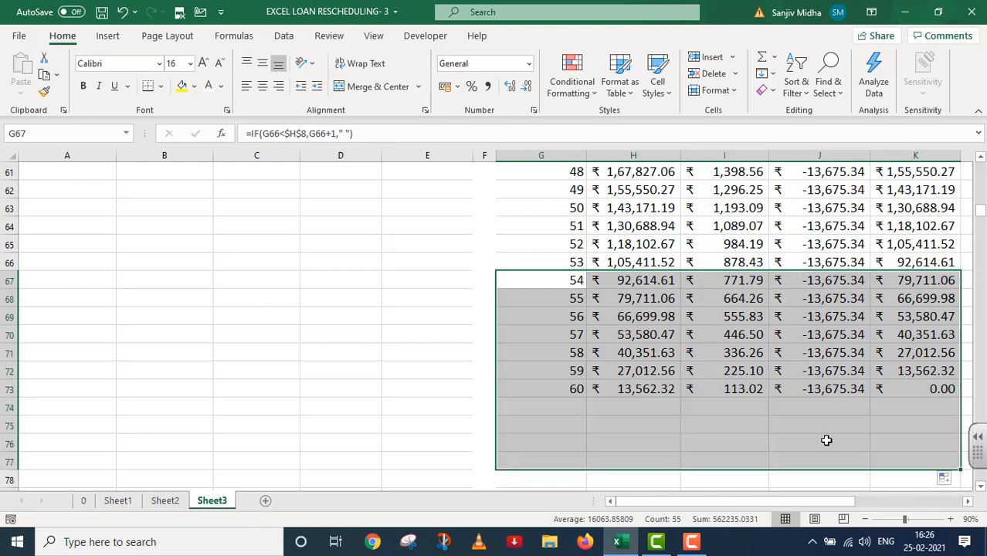
# Set the new terms' periodicity in H6 back to QUATERLY.
pyautogui.scroll(13, 826, 440)
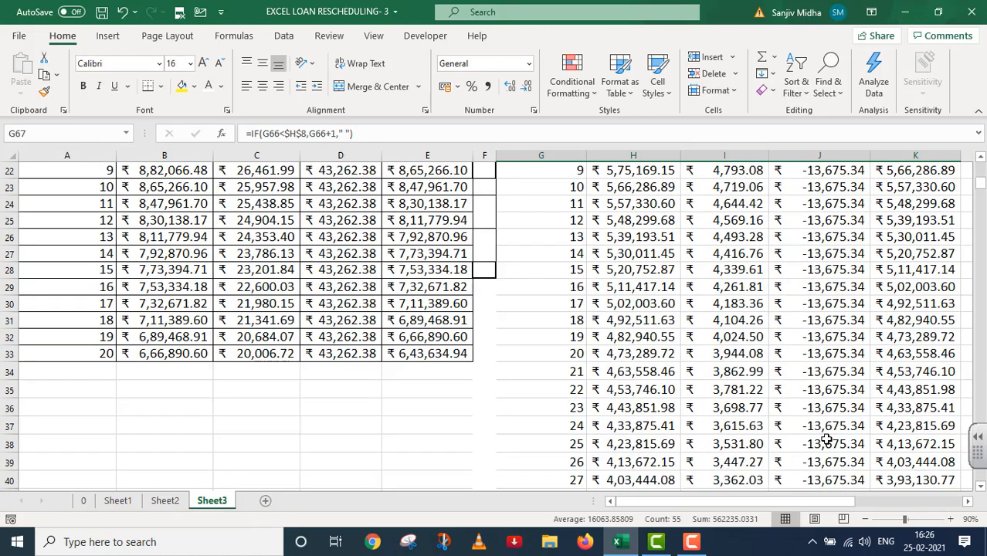
pyautogui.scroll(7, 826, 440)
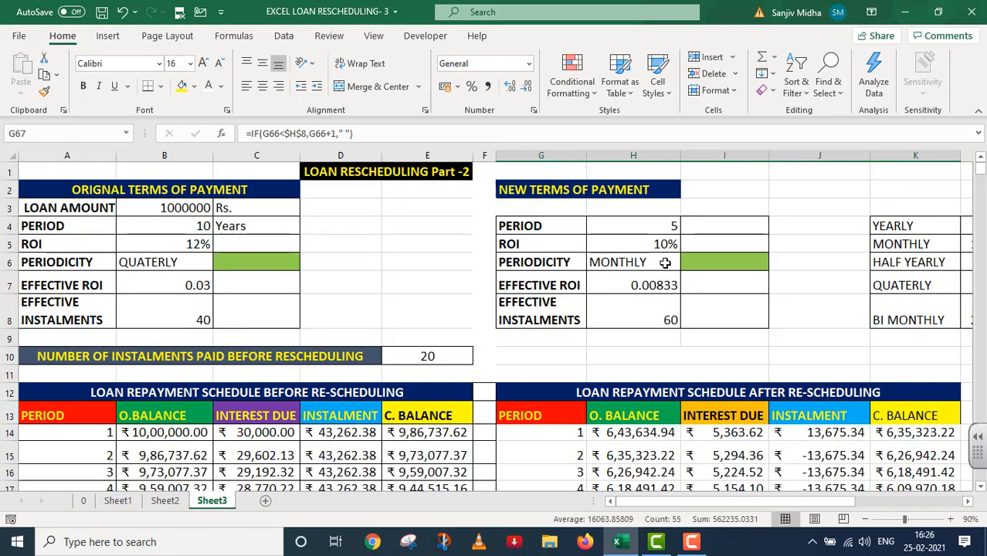
pyautogui.click(665, 262)
pyautogui.click(686, 263)
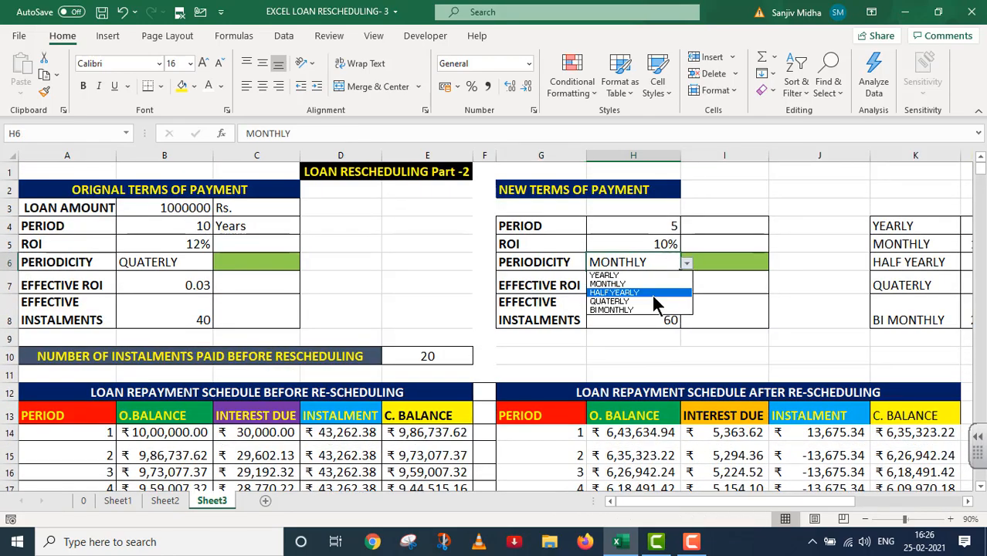
pyautogui.click(653, 302)
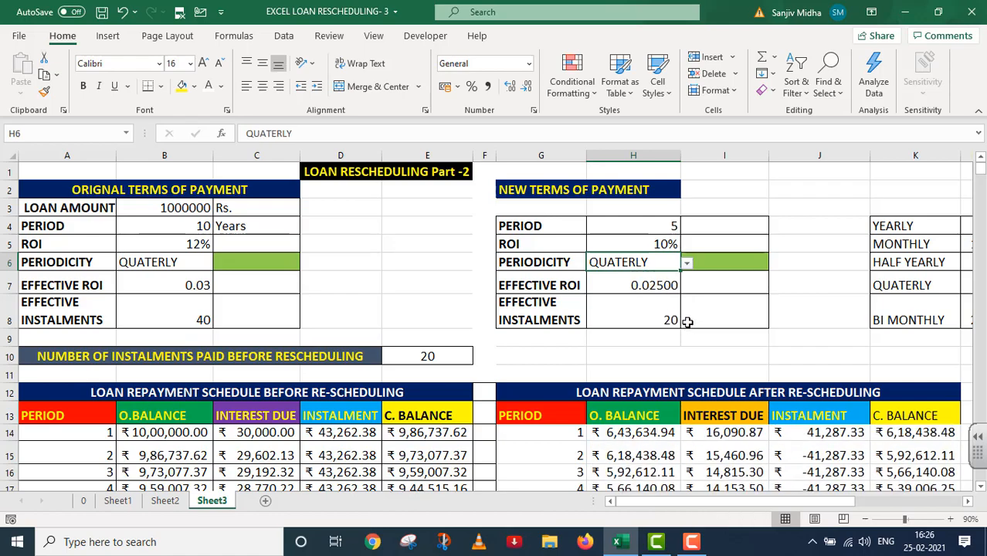
# Change column M's font colour to black to reveal the formula notes beside the schedule, and review the First Line and Second Line formulas.
pyautogui.scroll(-7, 687, 322)
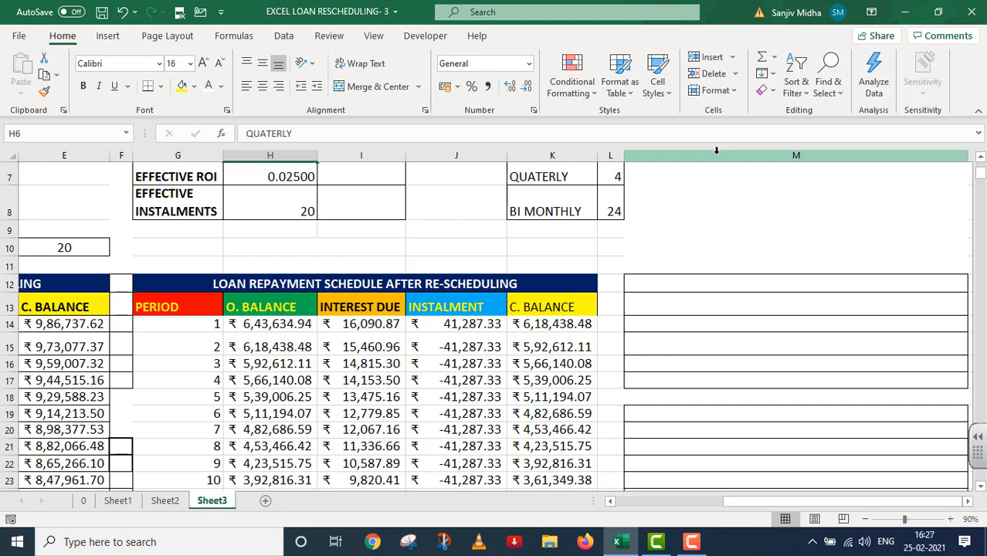
pyautogui.click(715, 150)
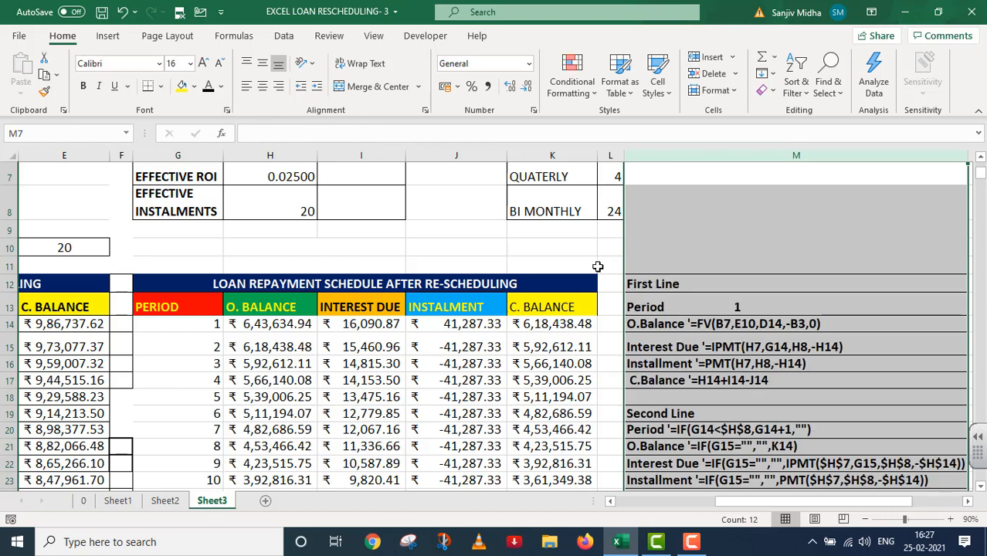
pyautogui.scroll(-1, 645, 271)
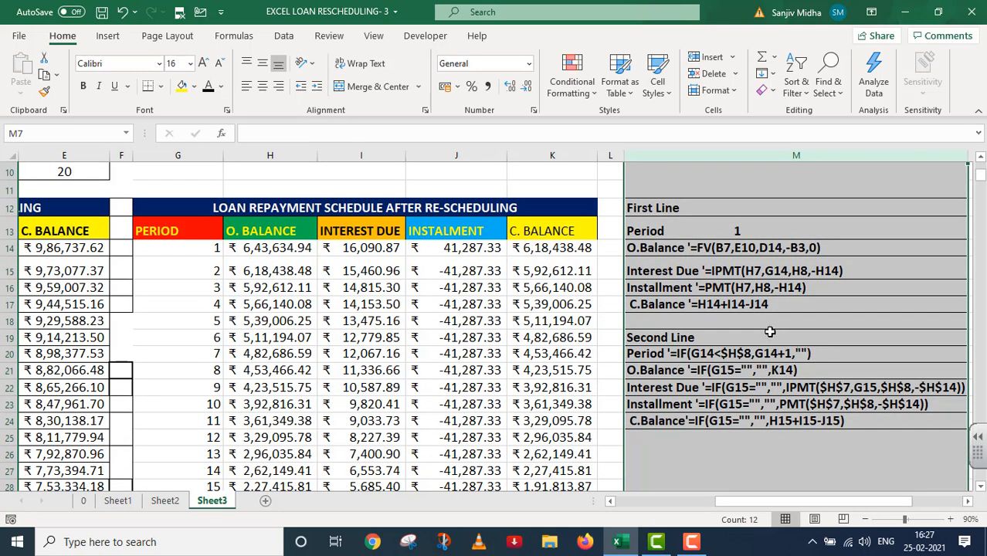
pyautogui.click(276, 272)
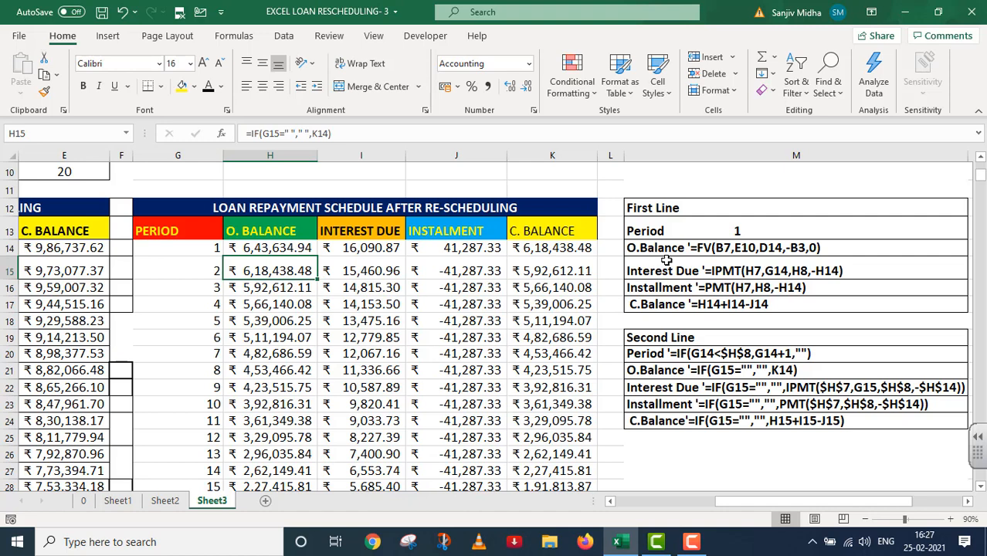
pyautogui.click(650, 448)
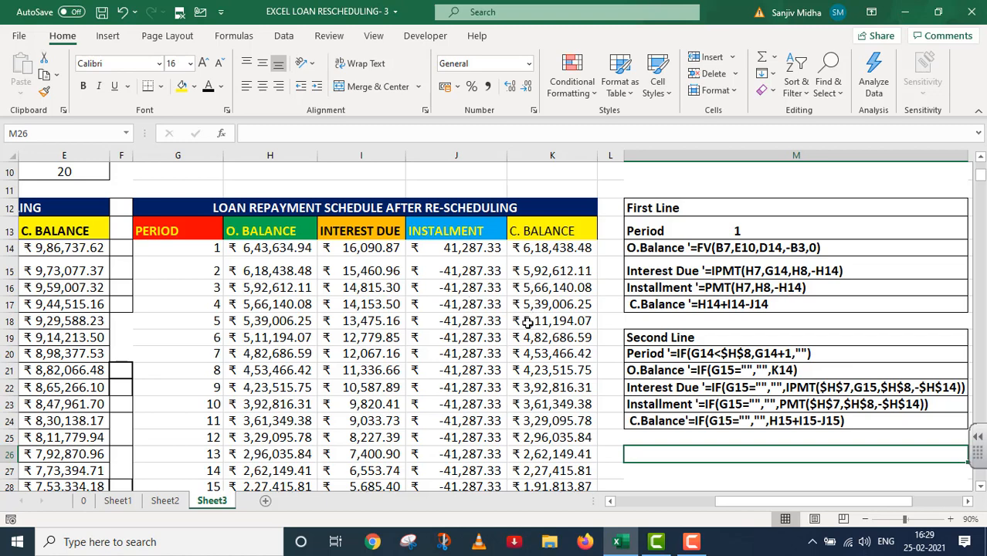
# Change column F's font colour to black to reveal the formula notes for the schedule before re-scheduling.
pyautogui.scroll(-3, 527, 322)
pyautogui.scroll(1, 527, 324)
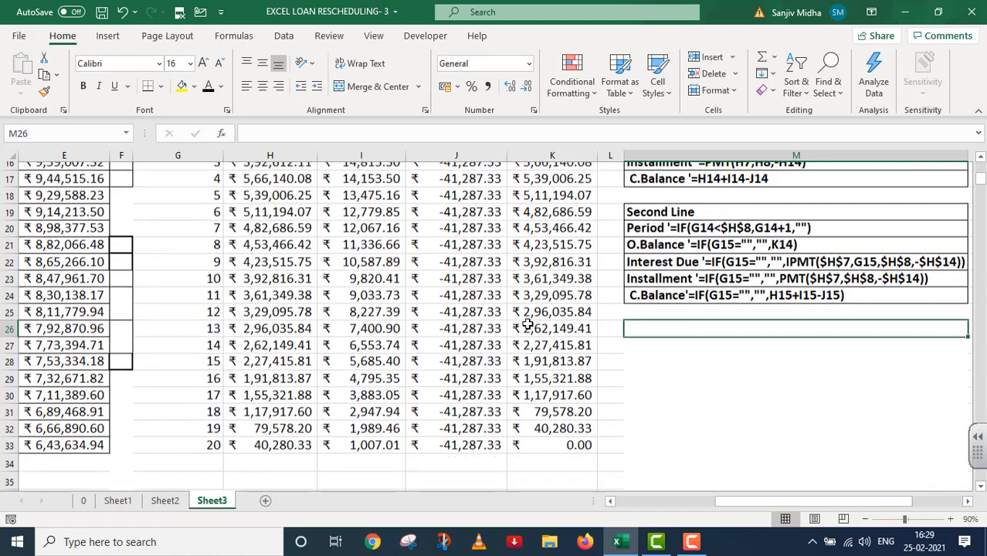
pyautogui.moveTo(727, 496); pyautogui.dragTo(628, 498)
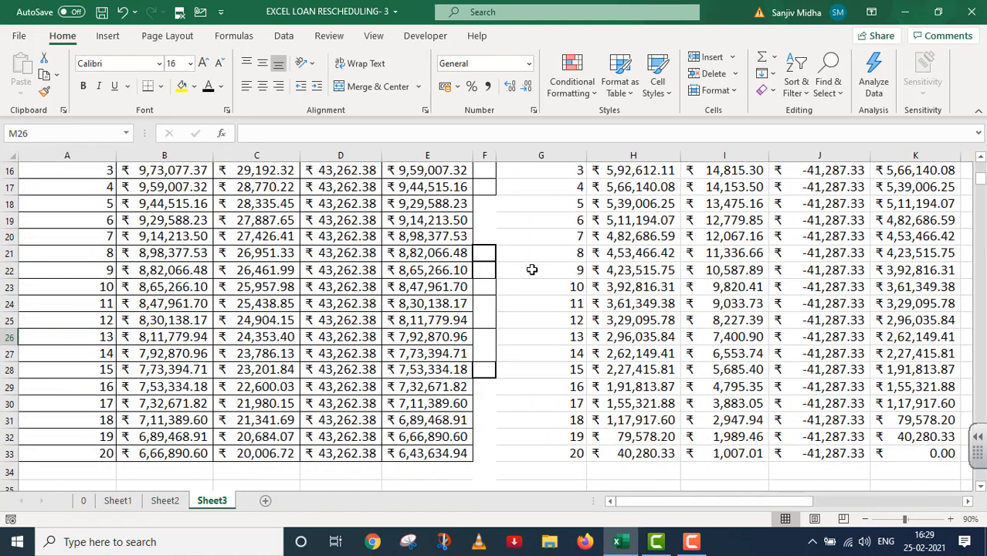
pyautogui.click(484, 155)
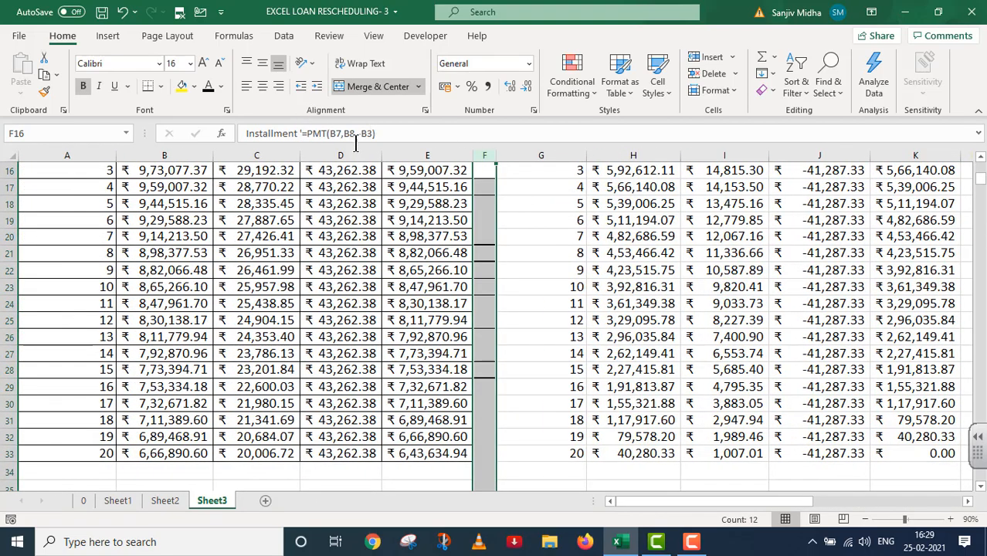
pyautogui.click(222, 86)
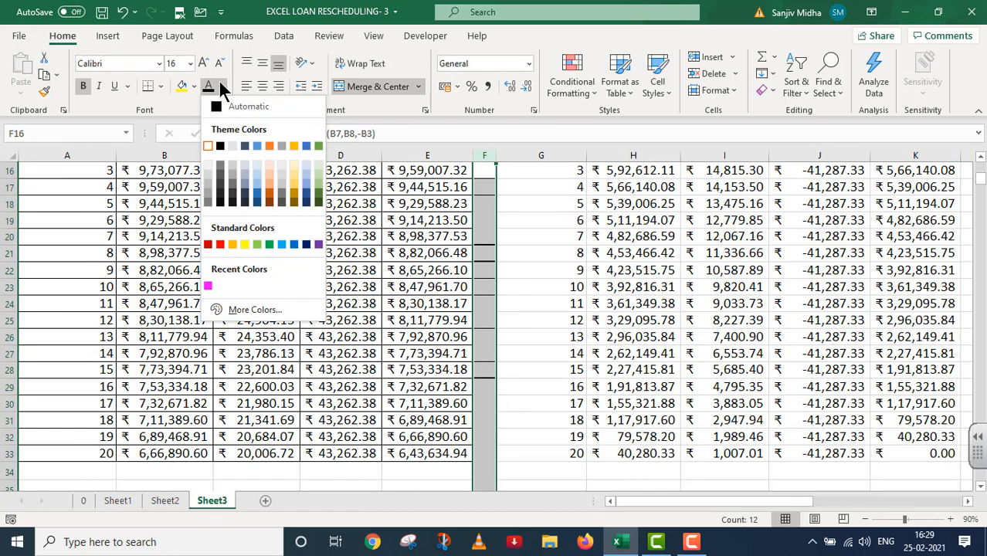
pyautogui.click(209, 87)
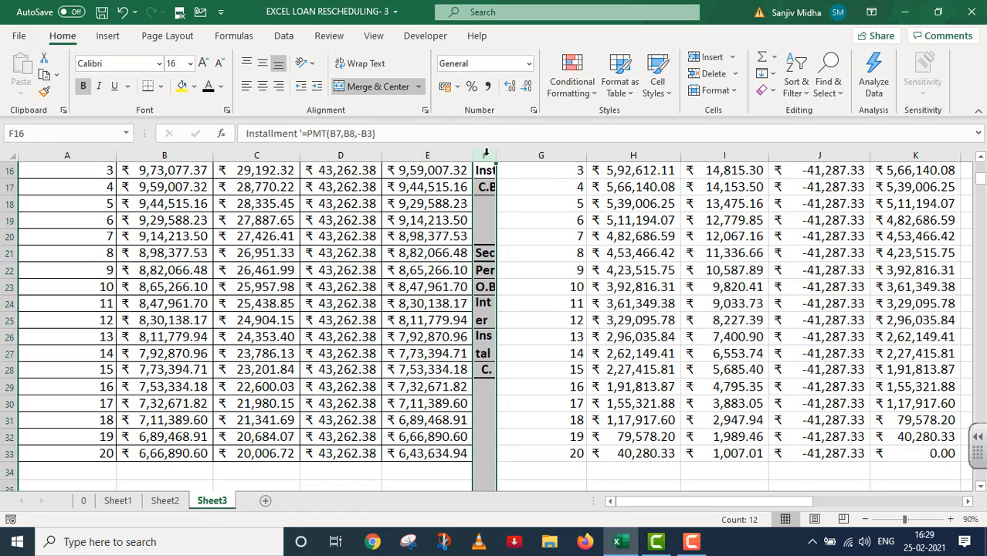
# Widen column F so the First Line and Second Line formula notes can be read in full, and review them.
pyautogui.moveTo(495, 155); pyautogui.dragTo(789, 179)
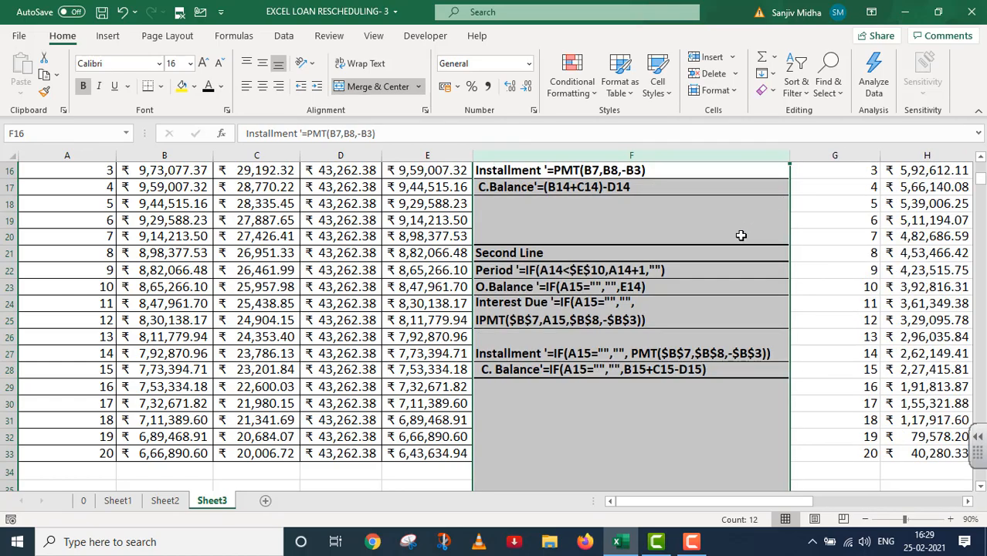
pyautogui.scroll(4, 740, 235)
pyautogui.scroll(-4, 739, 236)
pyautogui.scroll(4, 739, 235)
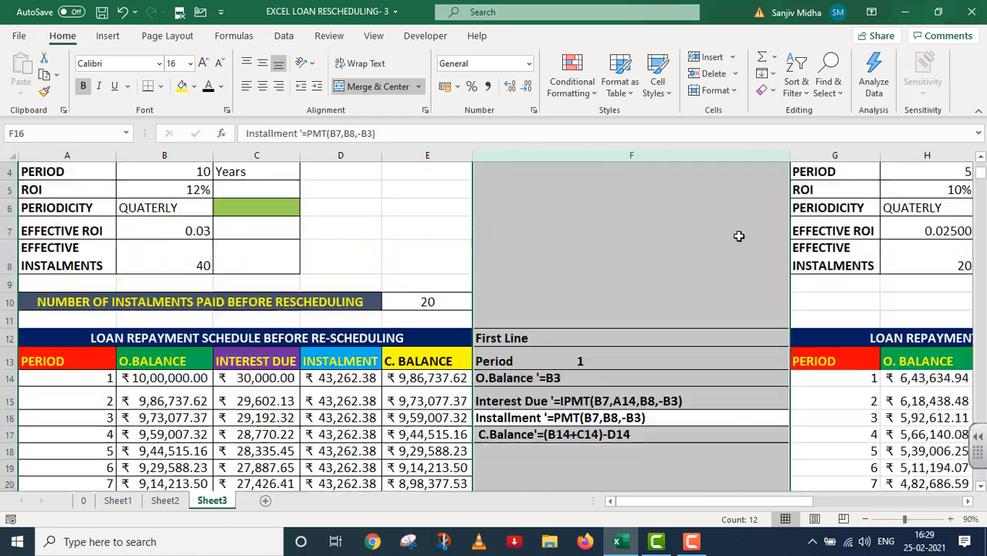
pyautogui.scroll(1, 739, 236)
# Narrow column F to just fit its longest formula note, the Second Line C. Balance formula.
pyautogui.click(863, 519)
pyautogui.click(864, 520)
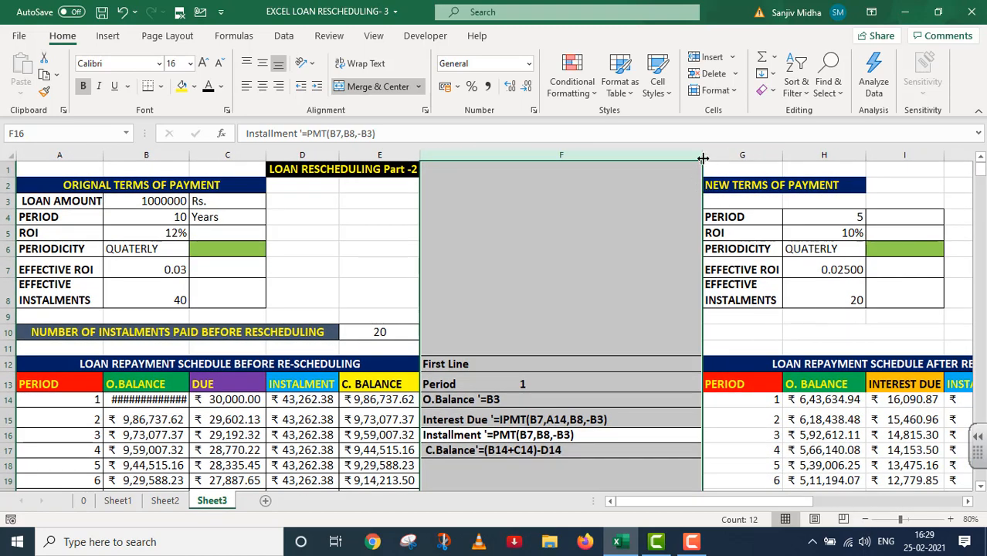
pyautogui.moveTo(702, 159); pyautogui.dragTo(615, 181)
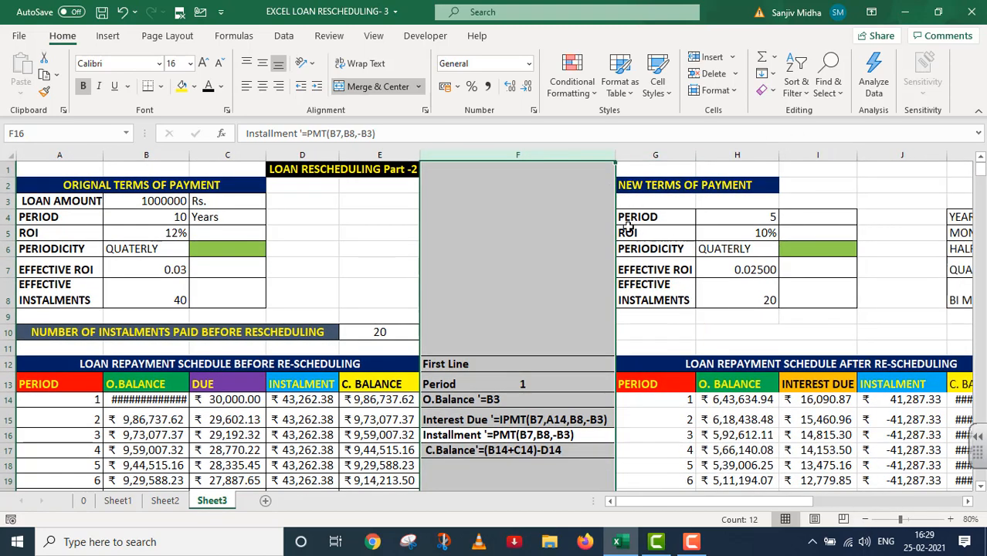
pyautogui.scroll(-3, 664, 348)
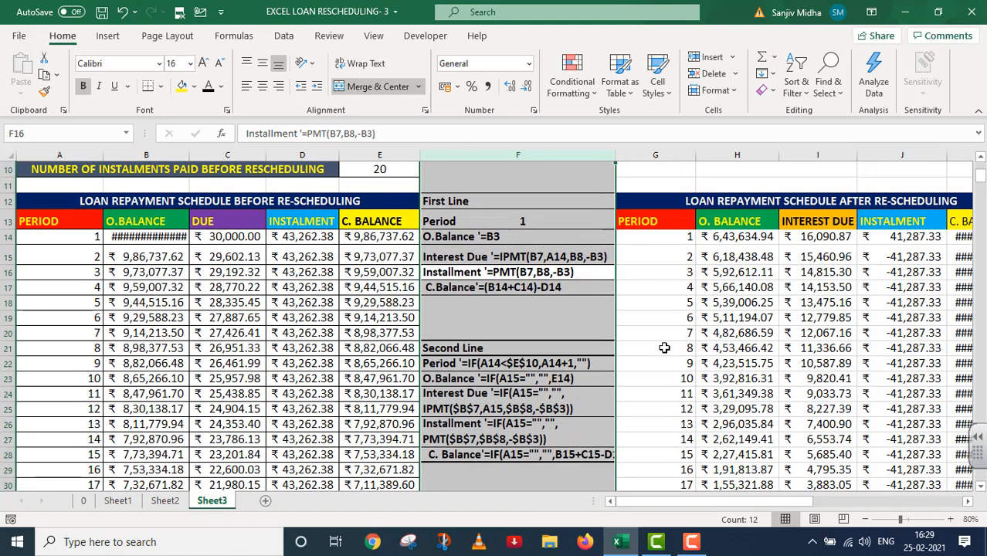
pyautogui.moveTo(615, 157); pyautogui.dragTo(635, 156)
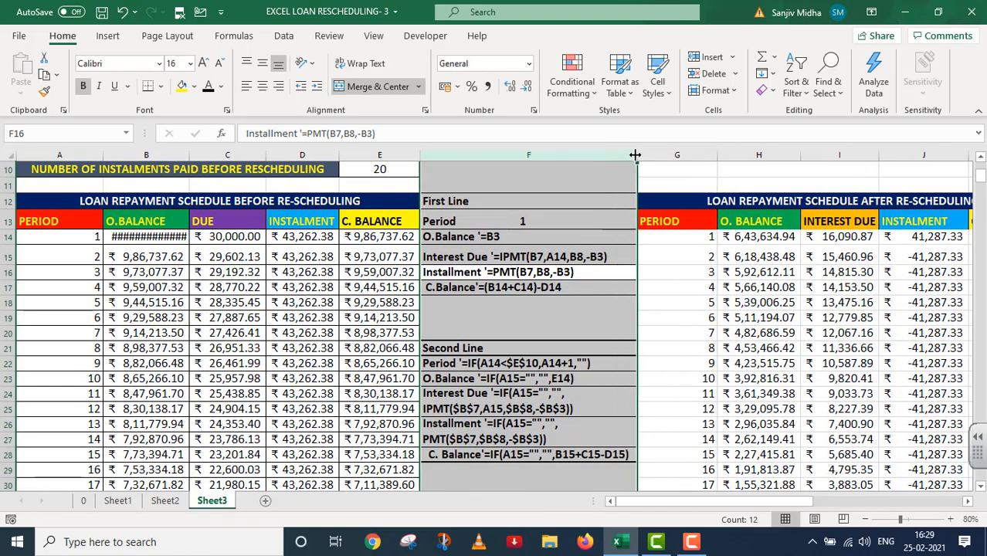
# Widen the C. BALANCE columns K and E so the closing balances of both schedules show in full.
pyautogui.click(864, 519)
pyautogui.click(865, 520)
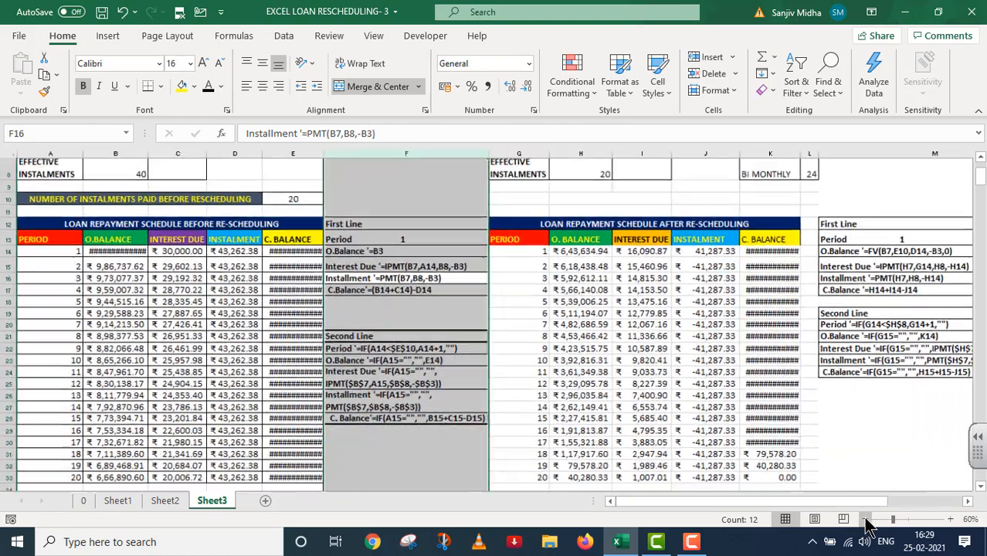
pyautogui.click(864, 520)
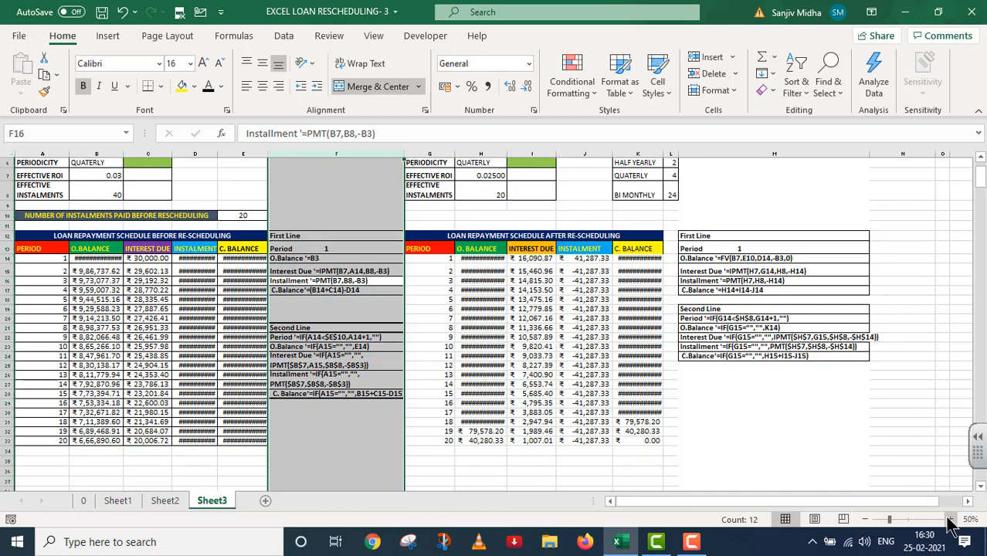
pyautogui.click(950, 524)
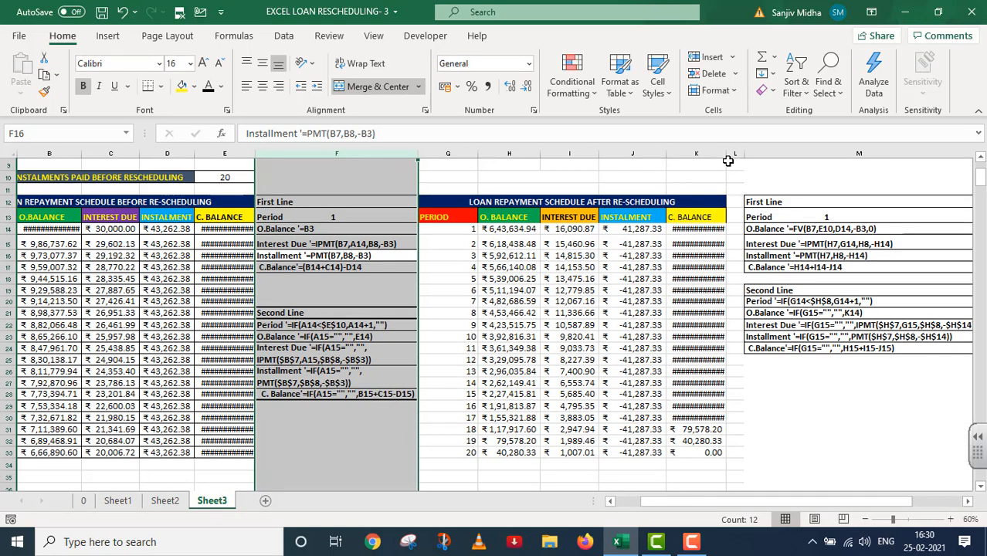
pyautogui.moveTo(726, 153); pyautogui.dragTo(734, 154)
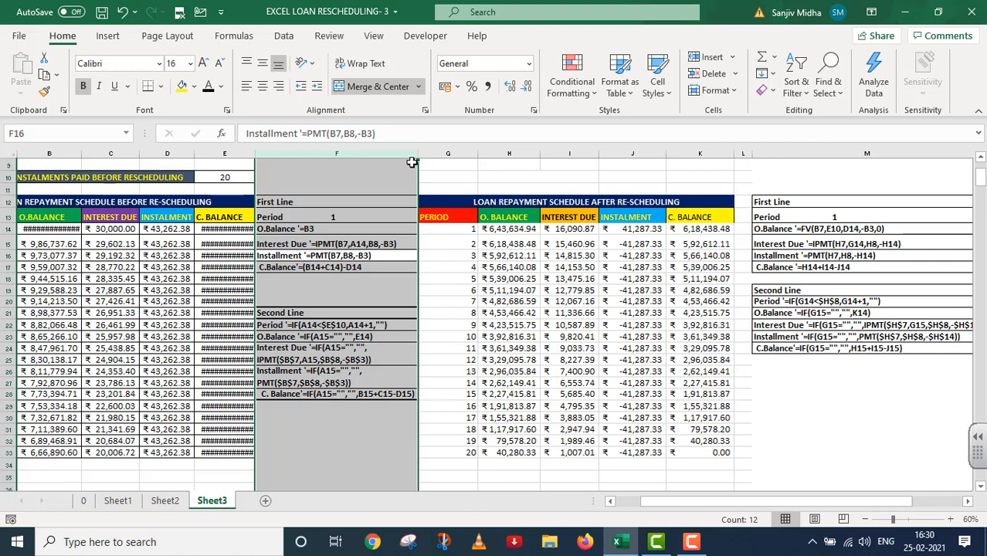
pyautogui.moveTo(254, 153); pyautogui.dragTo(258, 153)
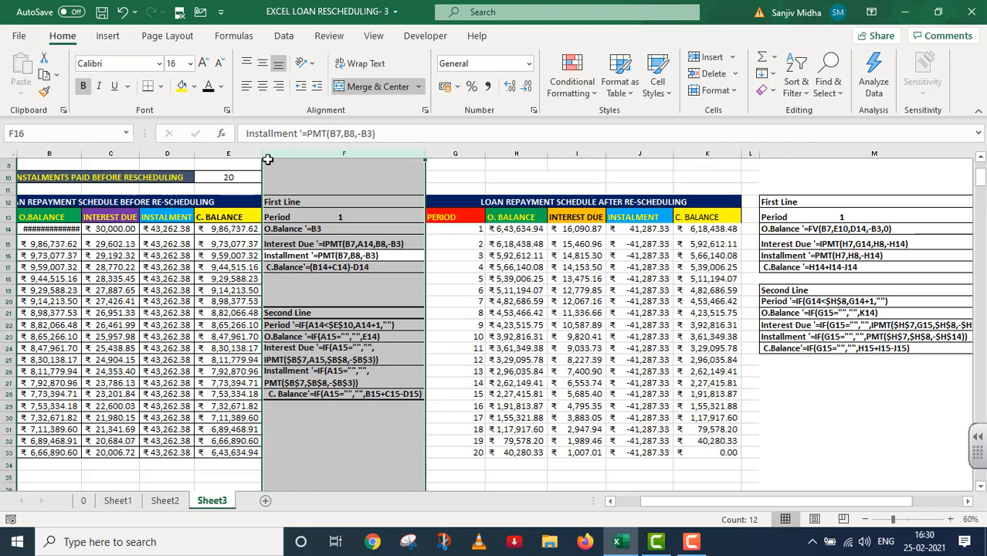
# Widen the O.BALANCE column B to show its amounts in full, and narrow column L.
pyautogui.moveTo(788, 503); pyautogui.dragTo(786, 503)
pyautogui.moveTo(81, 154); pyautogui.dragTo(88, 158)
pyautogui.moveTo(765, 153); pyautogui.dragTo(755, 154)
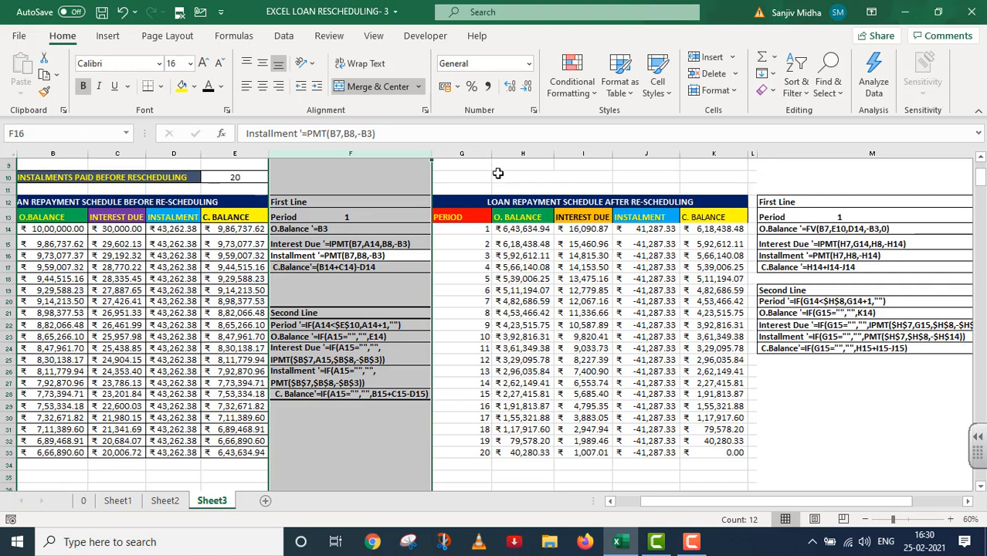
# Narrow the PERIOD column G of the schedule after re-scheduling, and clear the selection of column F.
pyautogui.moveTo(490, 153); pyautogui.dragTo(467, 169)
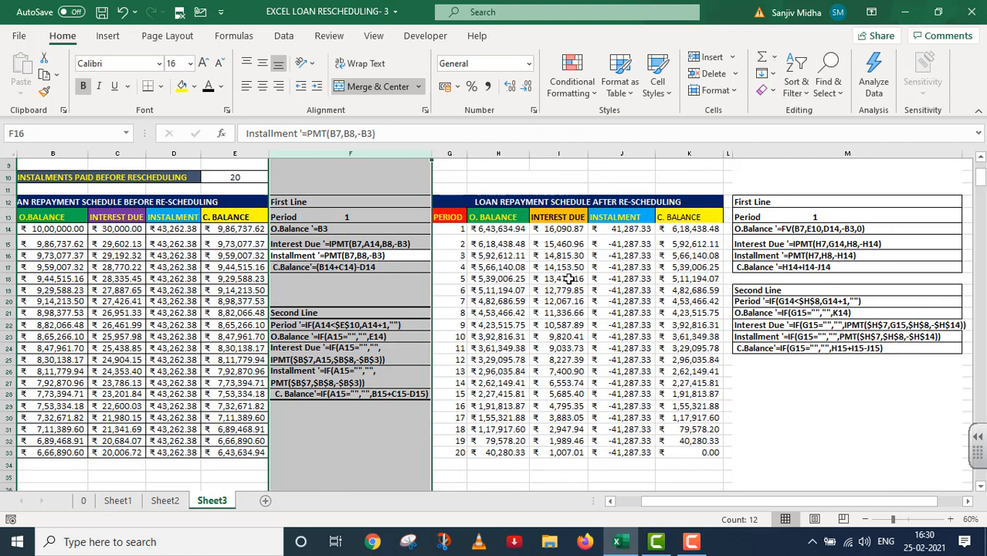
pyautogui.click(819, 424)
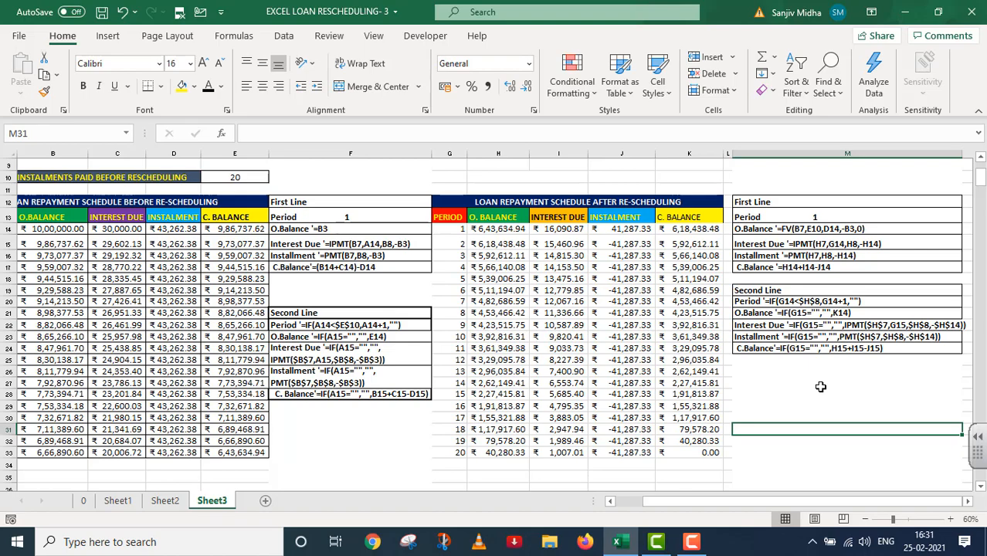
pyautogui.scroll(3, 820, 386)
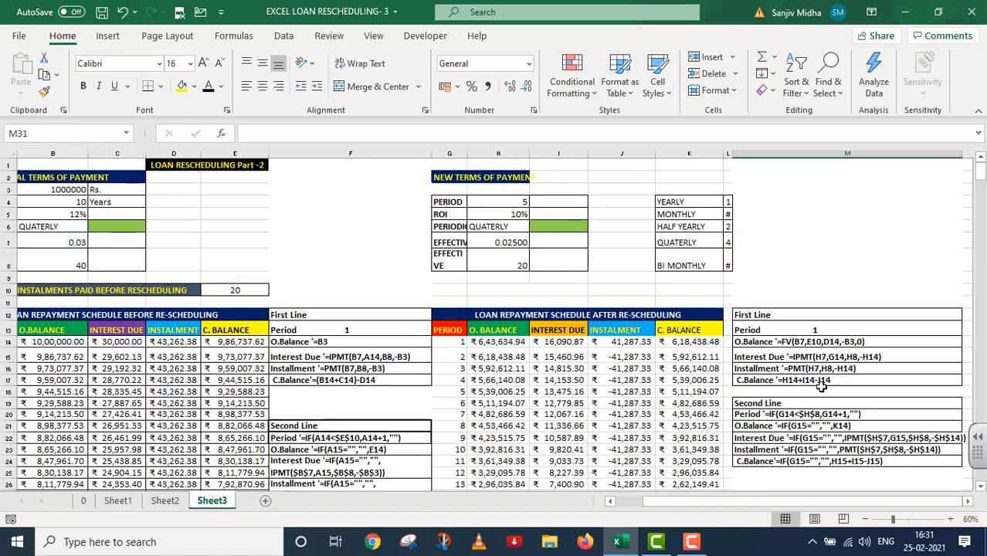